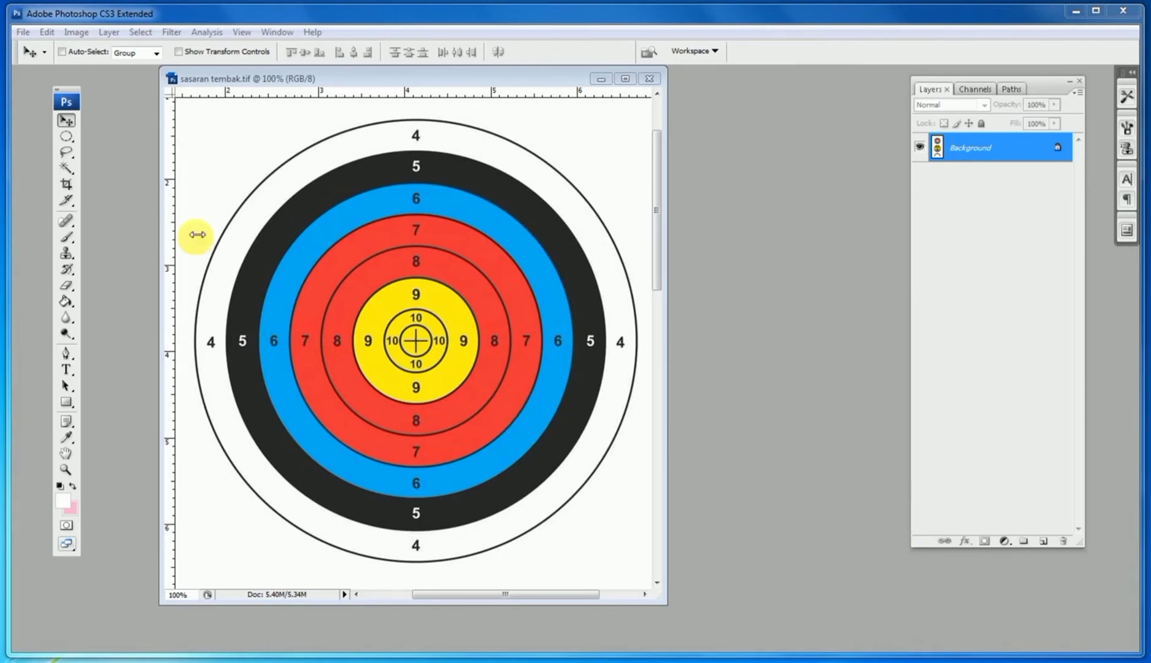
# Shrink the sasaran tembak.tif window around the coloured archery target at 50% zoom and move it aside as a reference.
pyautogui.click(66, 116)
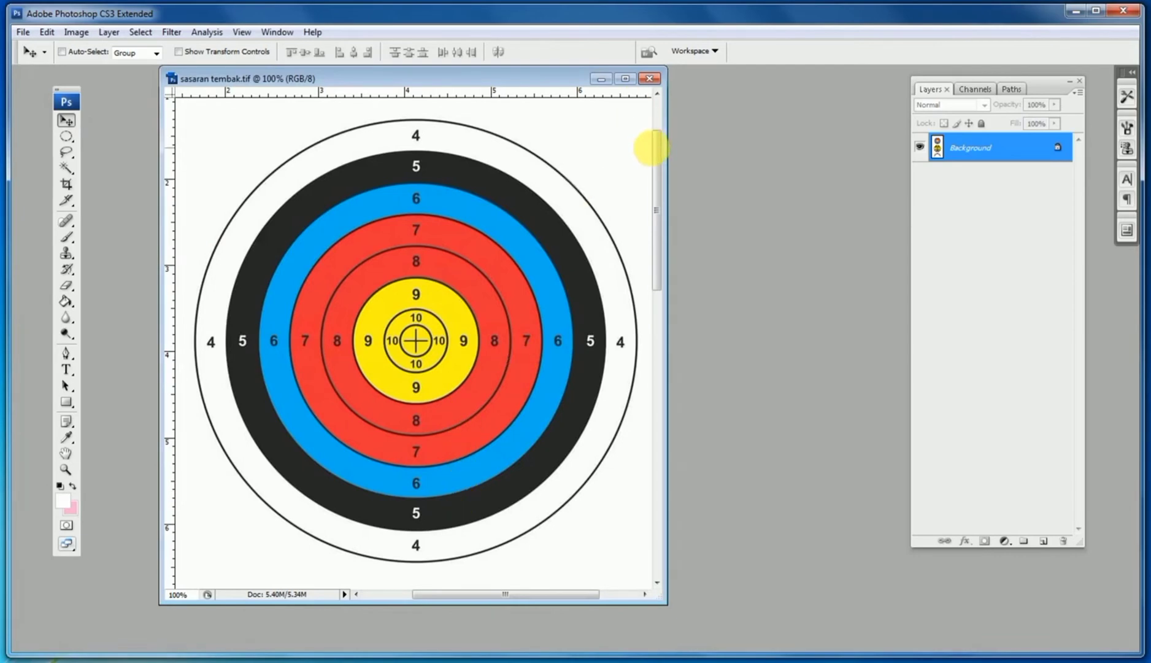
pyautogui.moveTo(654, 149); pyautogui.dragTo(649, 314)
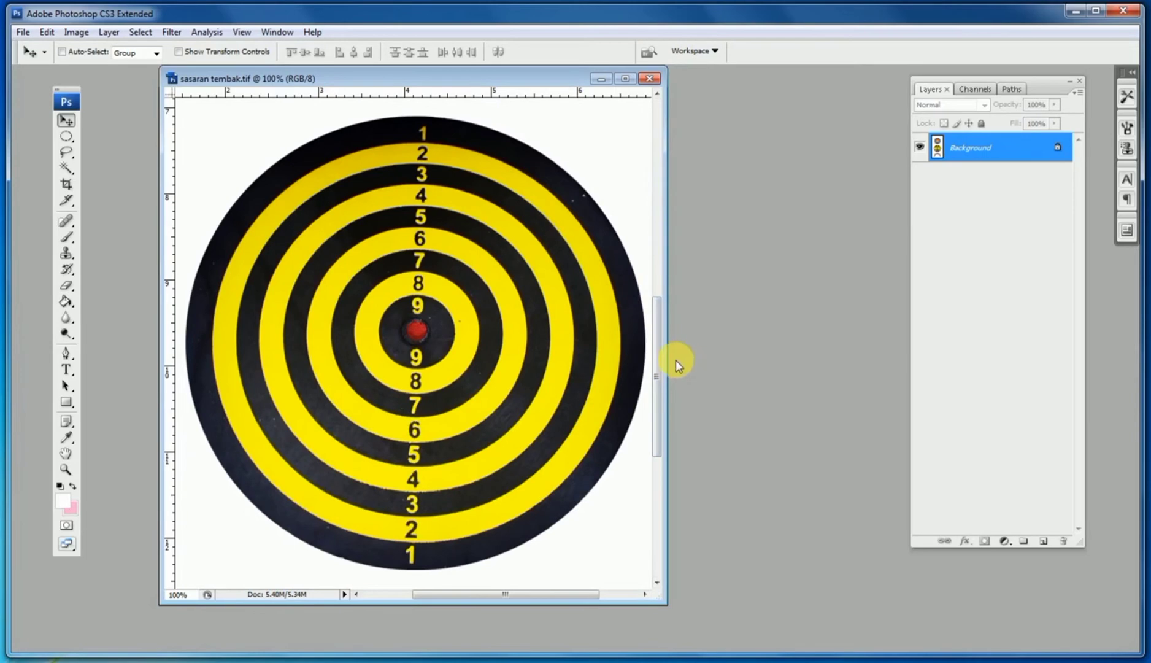
pyautogui.moveTo(658, 304); pyautogui.dragTo(659, 419)
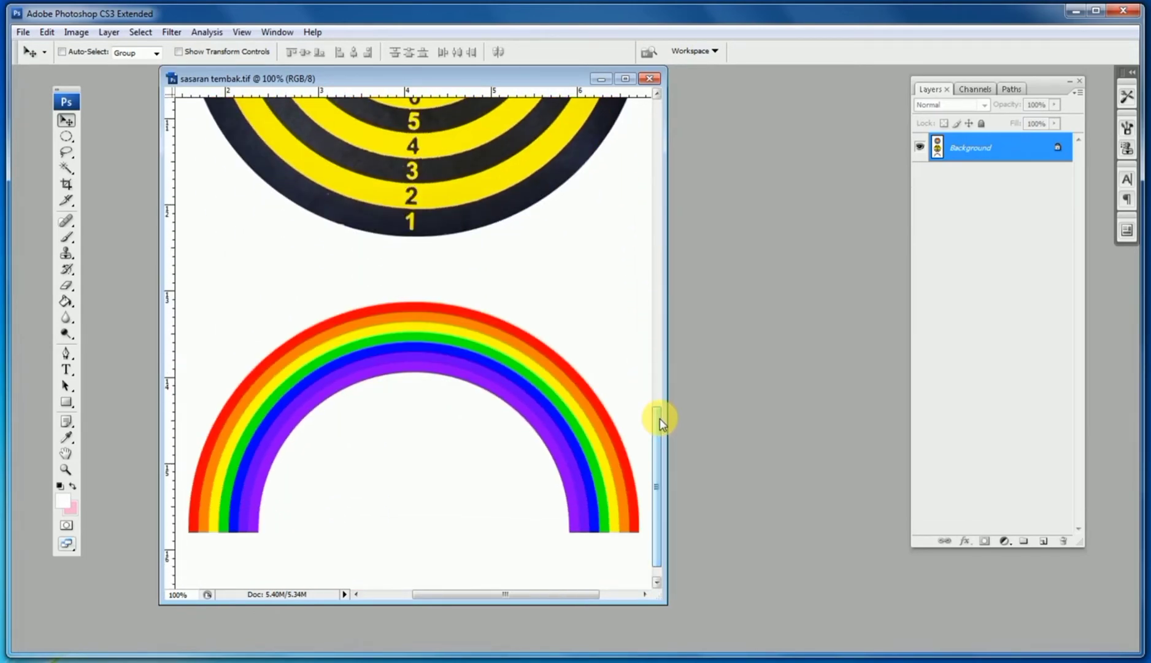
pyautogui.keyDown('ctrl'); pyautogui.keyDown('alt'); pyautogui.click(510, 362); pyautogui.keyUp('alt'); pyautogui.keyUp('ctrl')
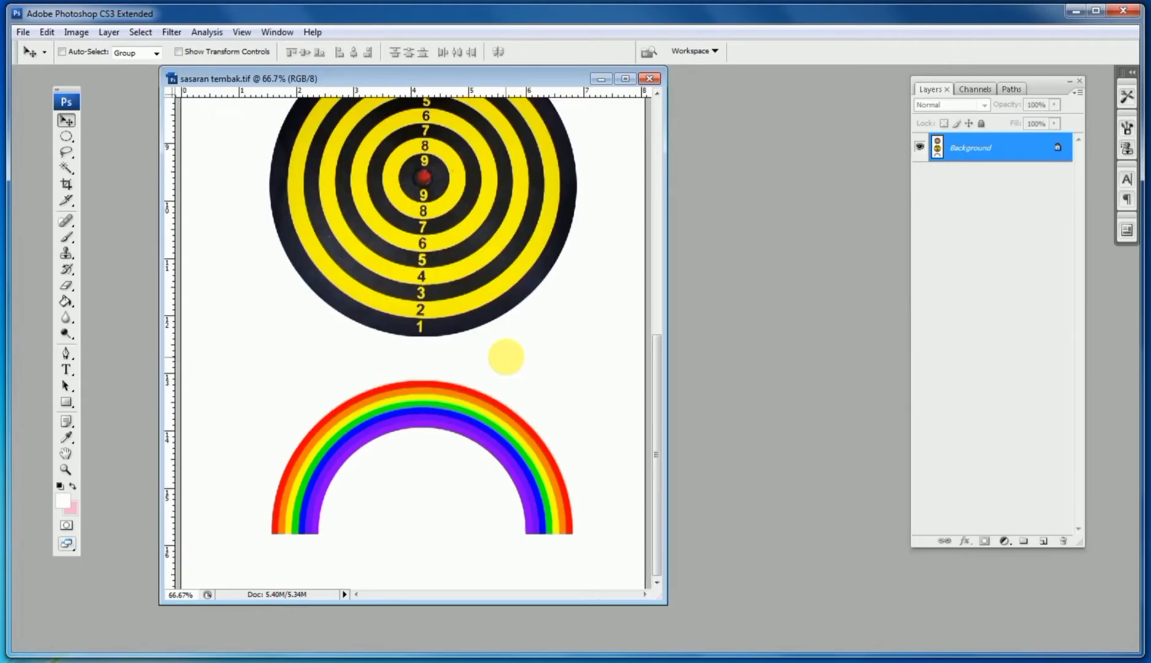
pyautogui.keyDown('ctrl'); pyautogui.keyDown('alt'); pyautogui.click(506, 360); pyautogui.keyUp('alt'); pyautogui.keyUp('ctrl')
pyautogui.moveTo(669, 606); pyautogui.dragTo(395, 310)
pyautogui.moveTo(335, 251); pyautogui.dragTo(331, 244)
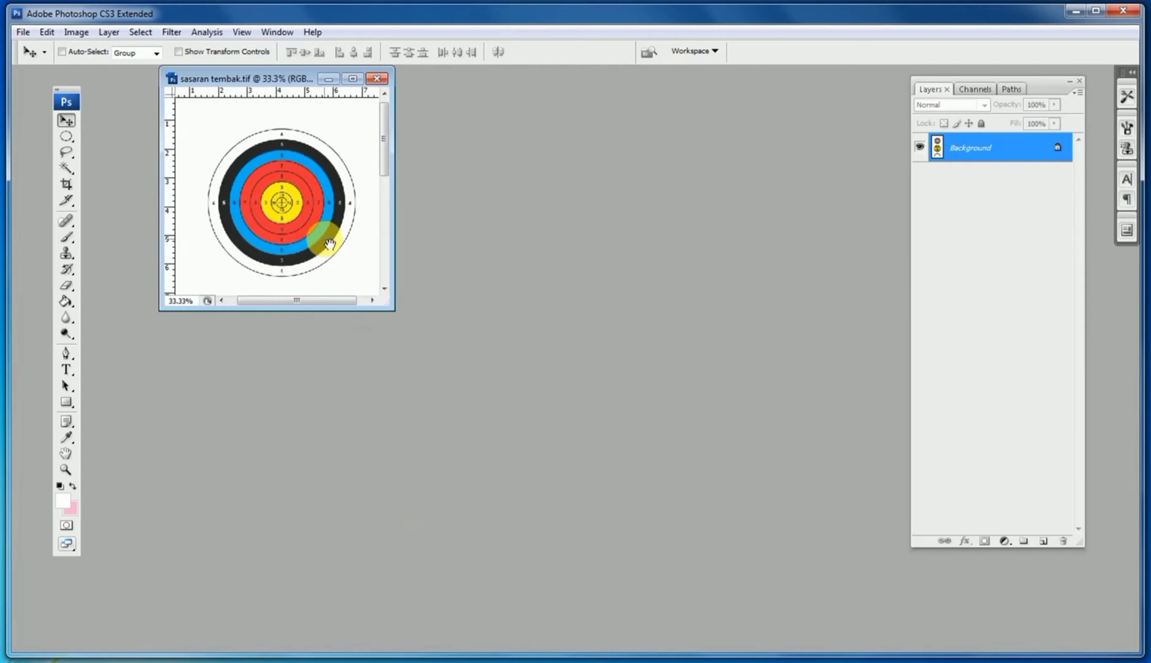
pyautogui.hotkey('ctrl', '+')
pyautogui.moveTo(384, 301); pyautogui.dragTo(424, 344)
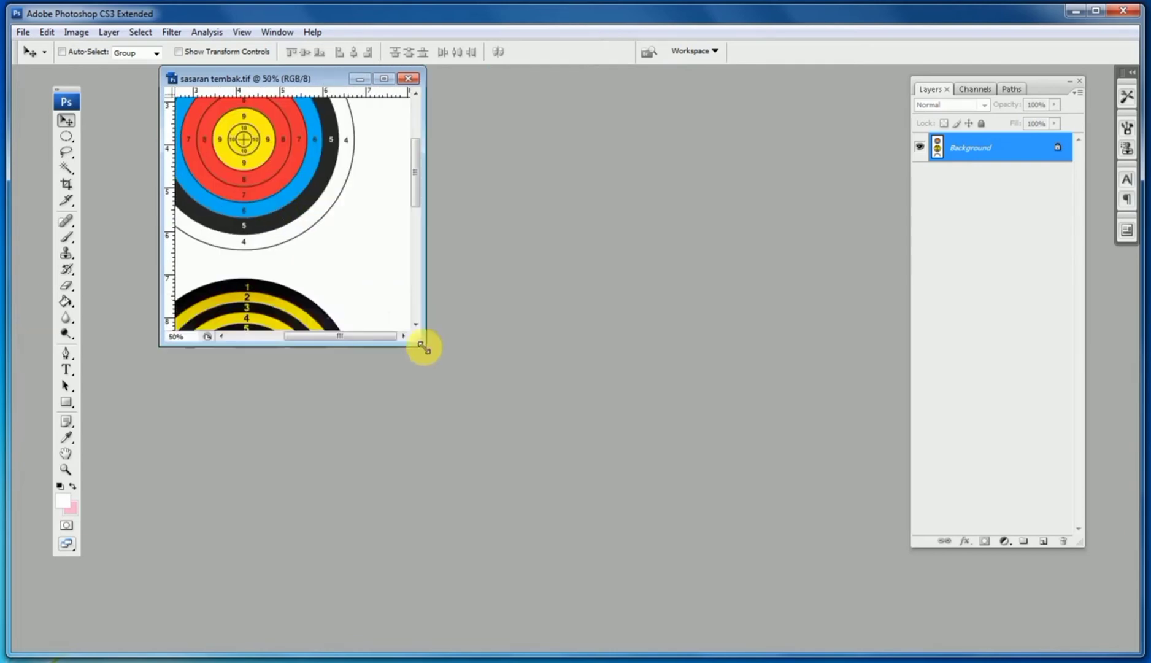
pyautogui.moveTo(291, 220); pyautogui.dragTo(337, 287)
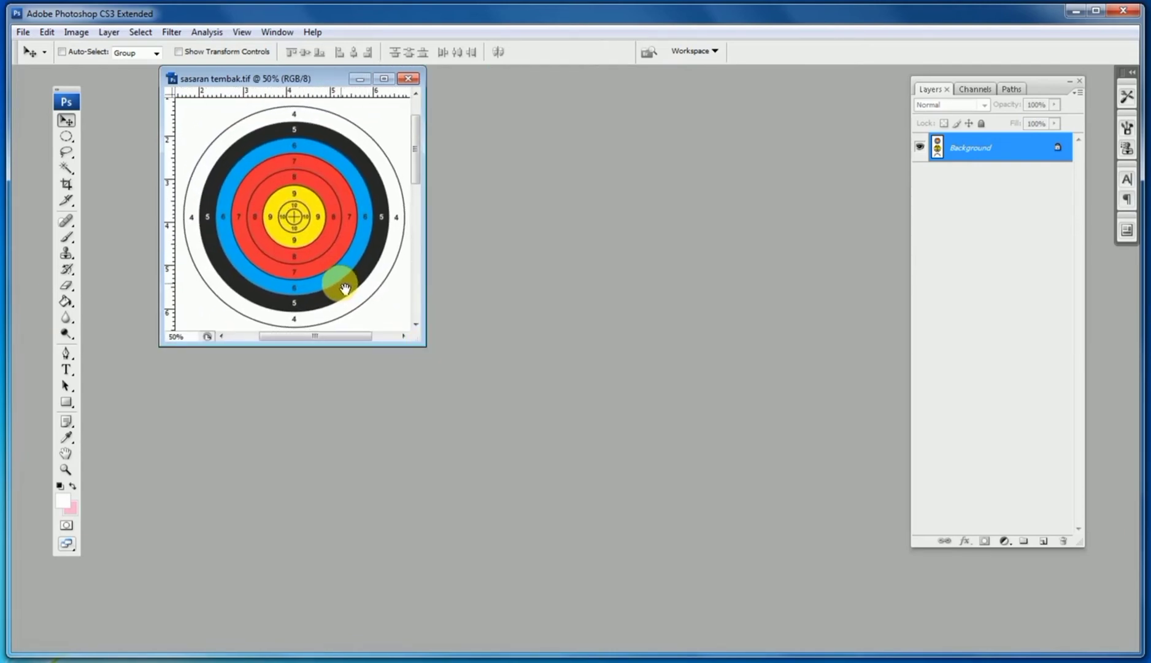
pyautogui.moveTo(282, 69); pyautogui.dragTo(745, 85)
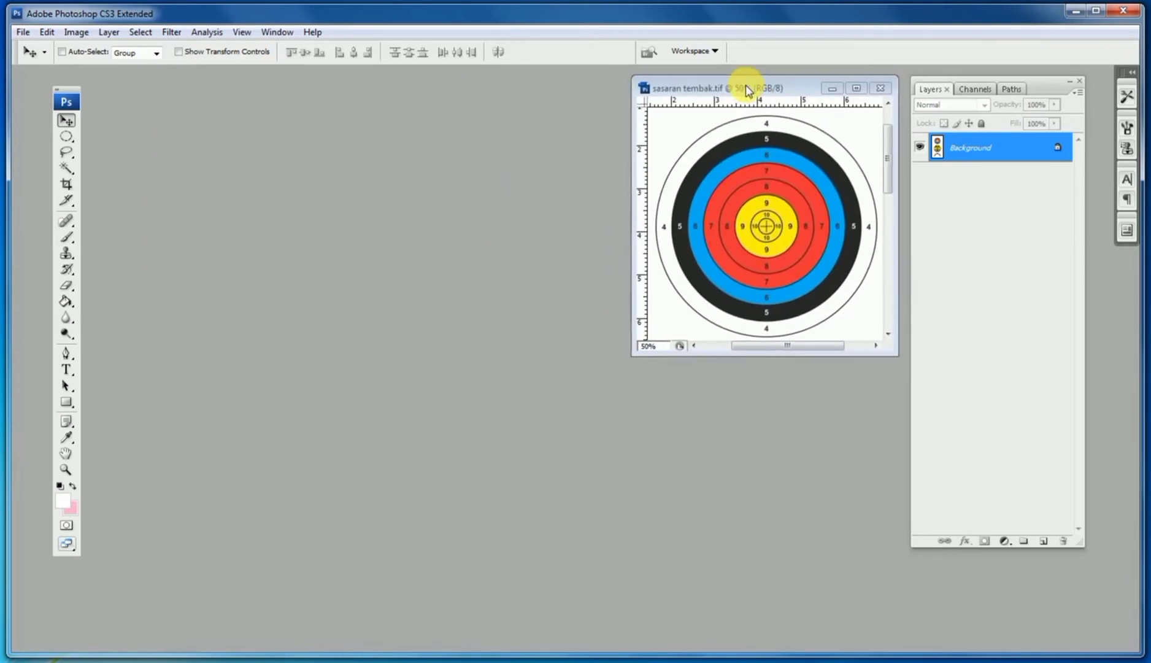
# Create a new 20 × 20 cm document at 300 pixels/inch in RGB Color with a white background.
pyautogui.click(25, 32)
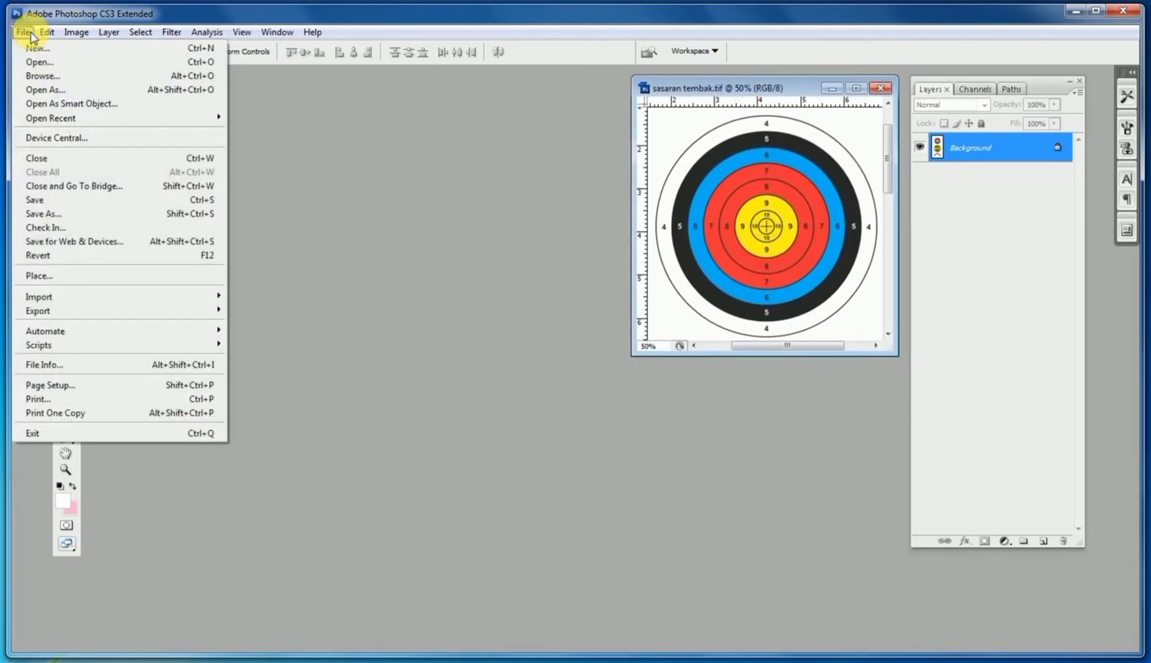
pyautogui.click(34, 46)
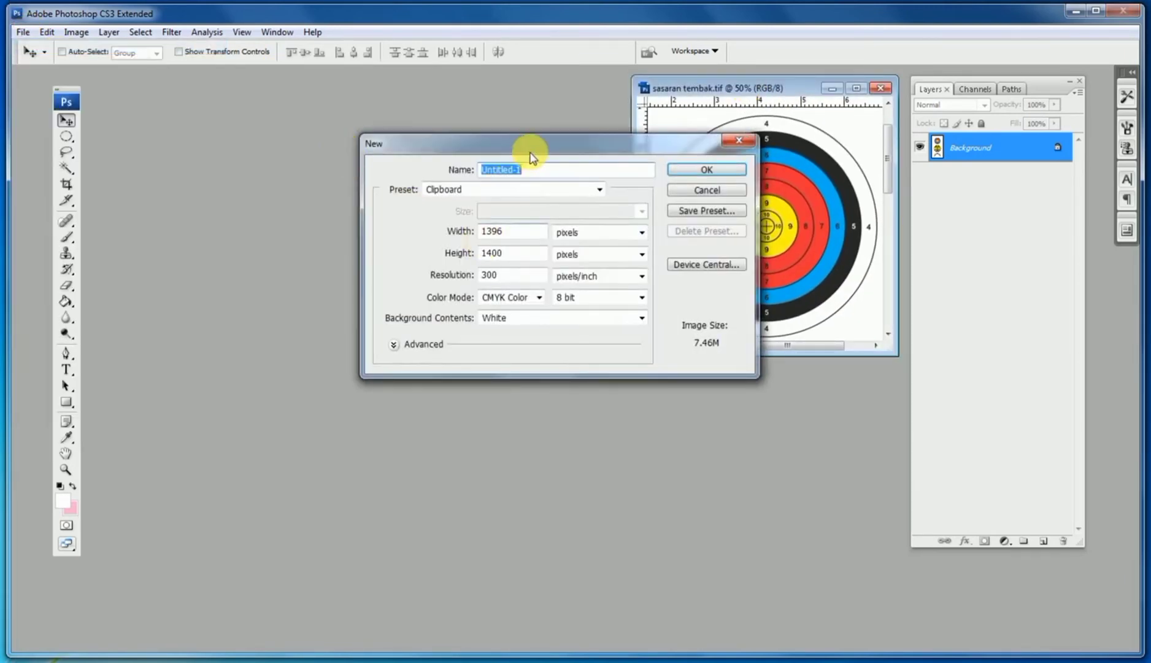
pyautogui.moveTo(529, 146); pyautogui.dragTo(379, 144)
pyautogui.click(419, 230)
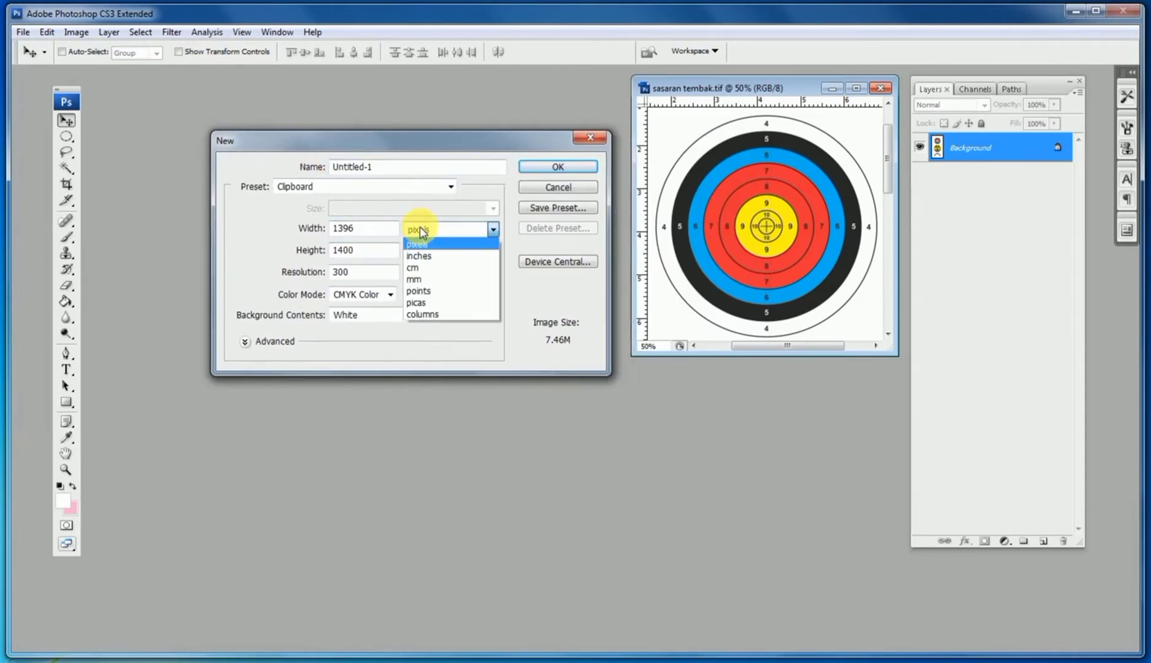
pyautogui.click(414, 255)
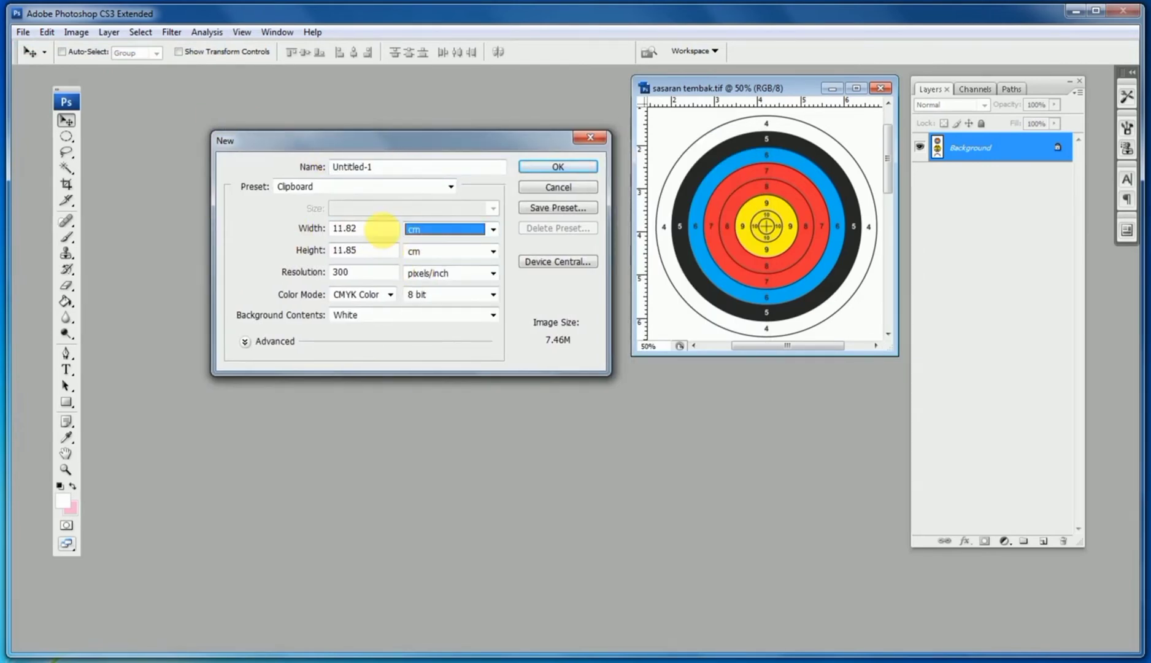
pyautogui.click(309, 232)
pyautogui.write('20')
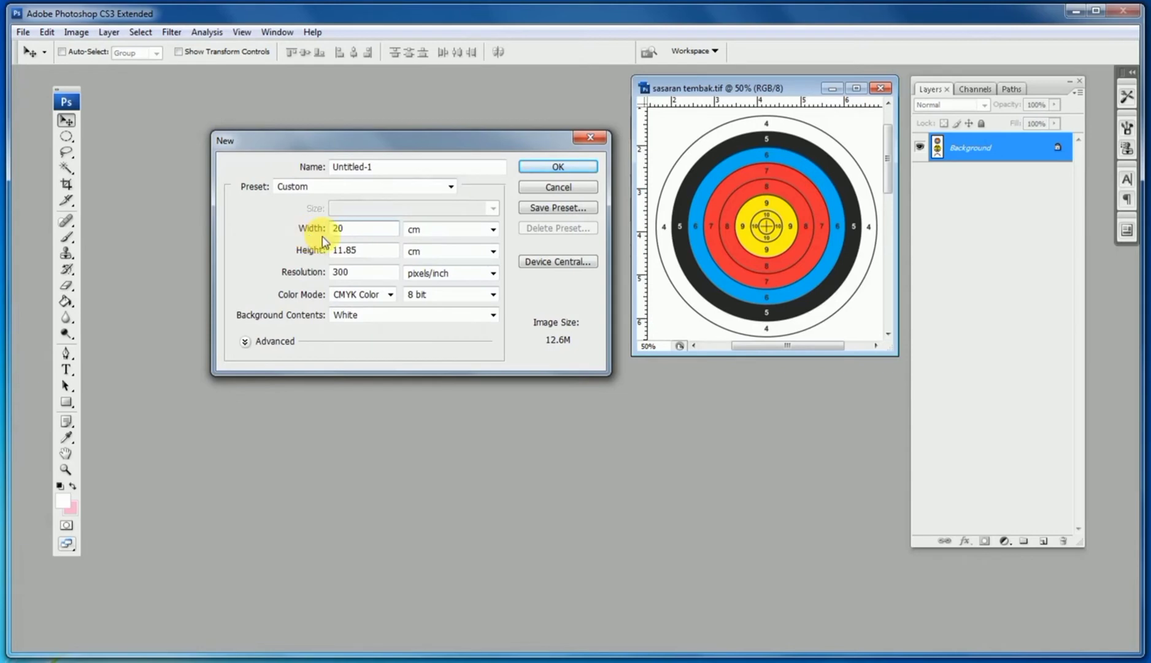
pyautogui.click(337, 253)
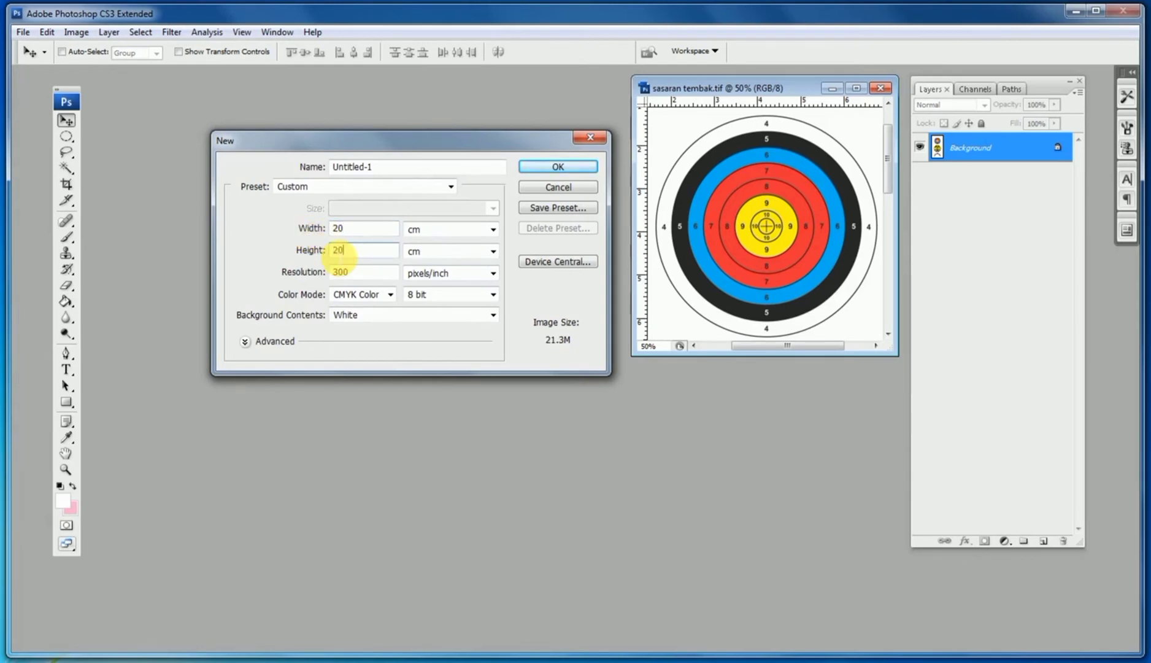
pyautogui.write('20')
pyautogui.click(363, 294)
pyautogui.click(372, 335)
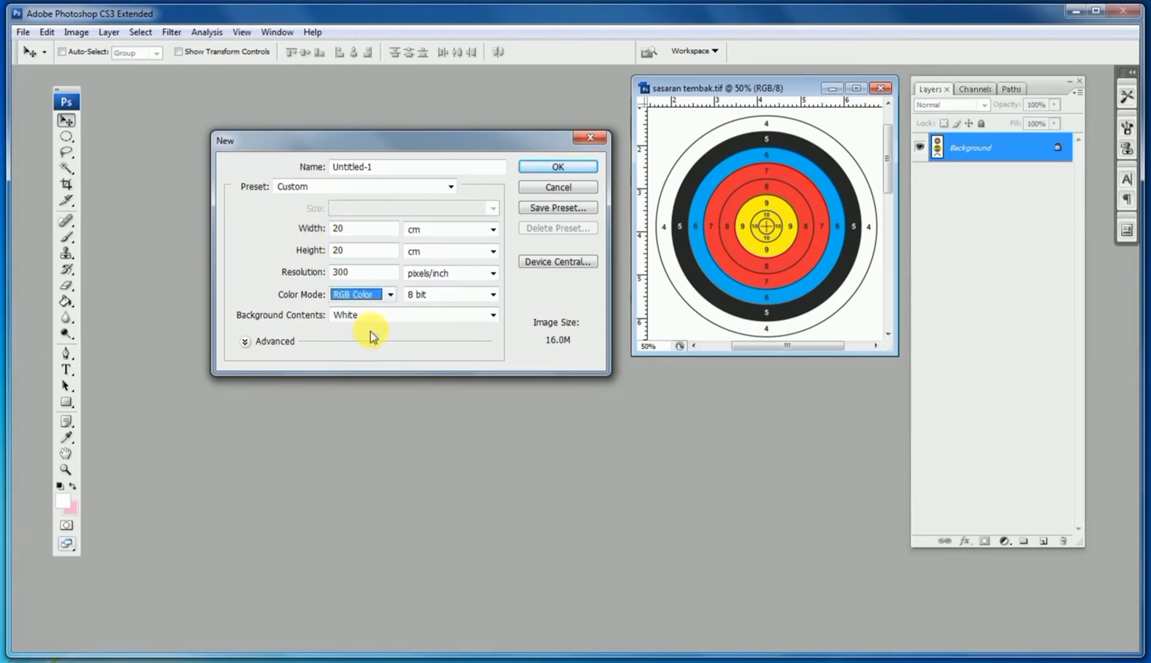
pyautogui.click(558, 165)
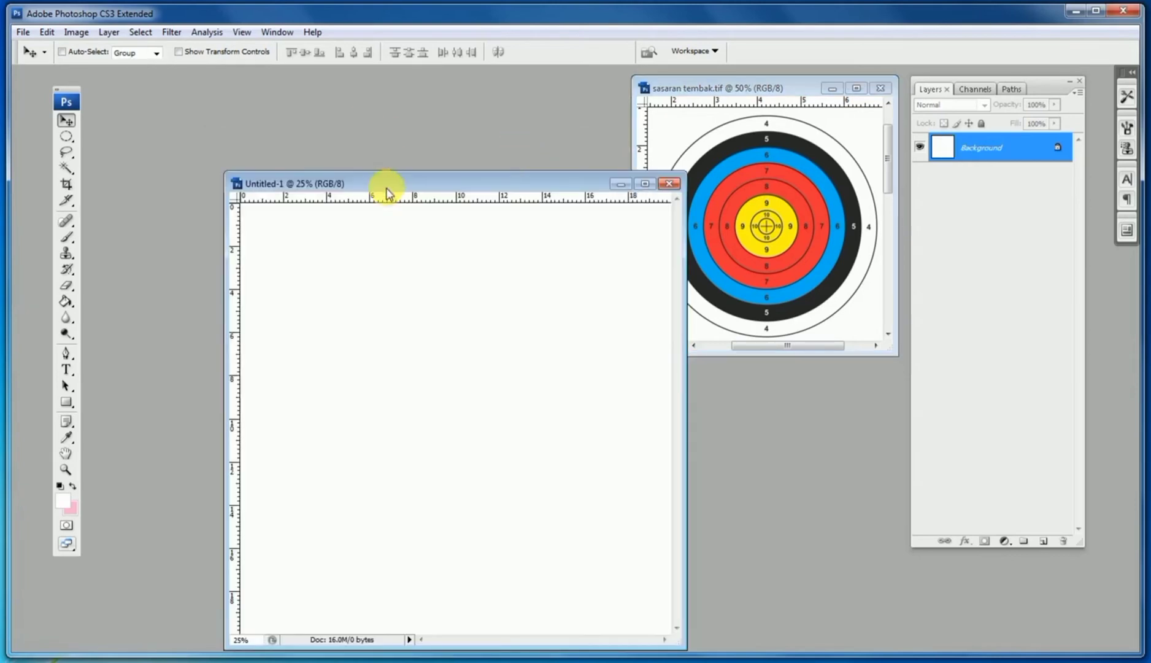
# Enlarge the blank document's window with the canvas at 25% zoom and arrange it and the toolbox beside the reference image.
pyautogui.moveTo(387, 193); pyautogui.dragTo(267, 100)
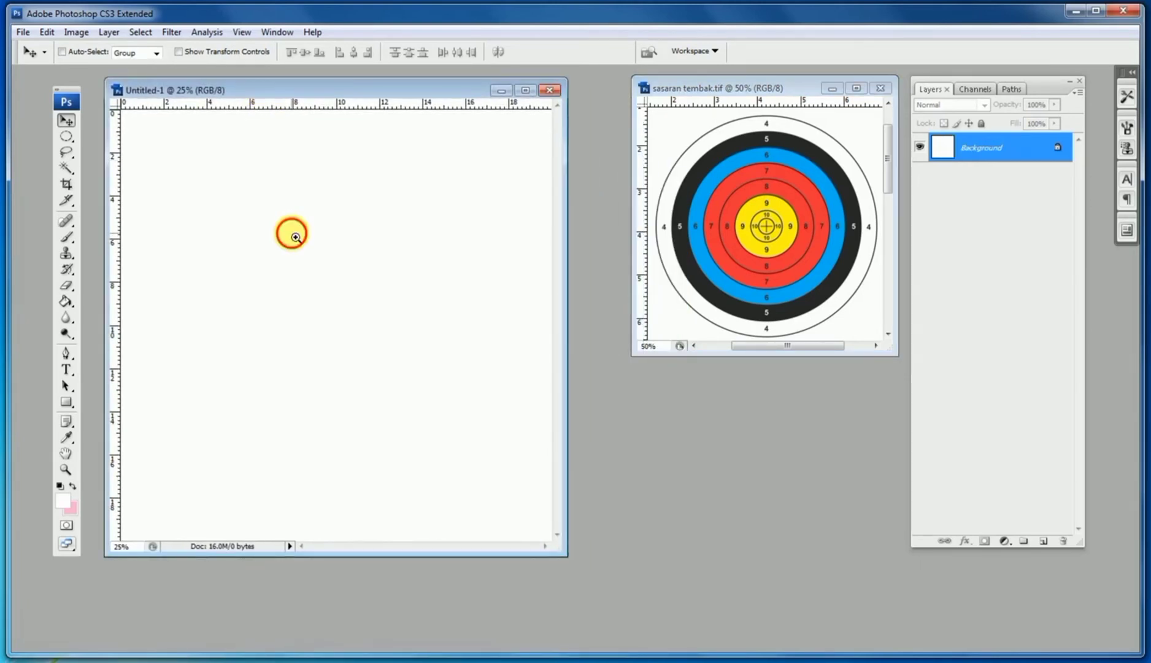
pyautogui.click(295, 236)
pyautogui.moveTo(567, 555); pyautogui.dragTo(684, 650)
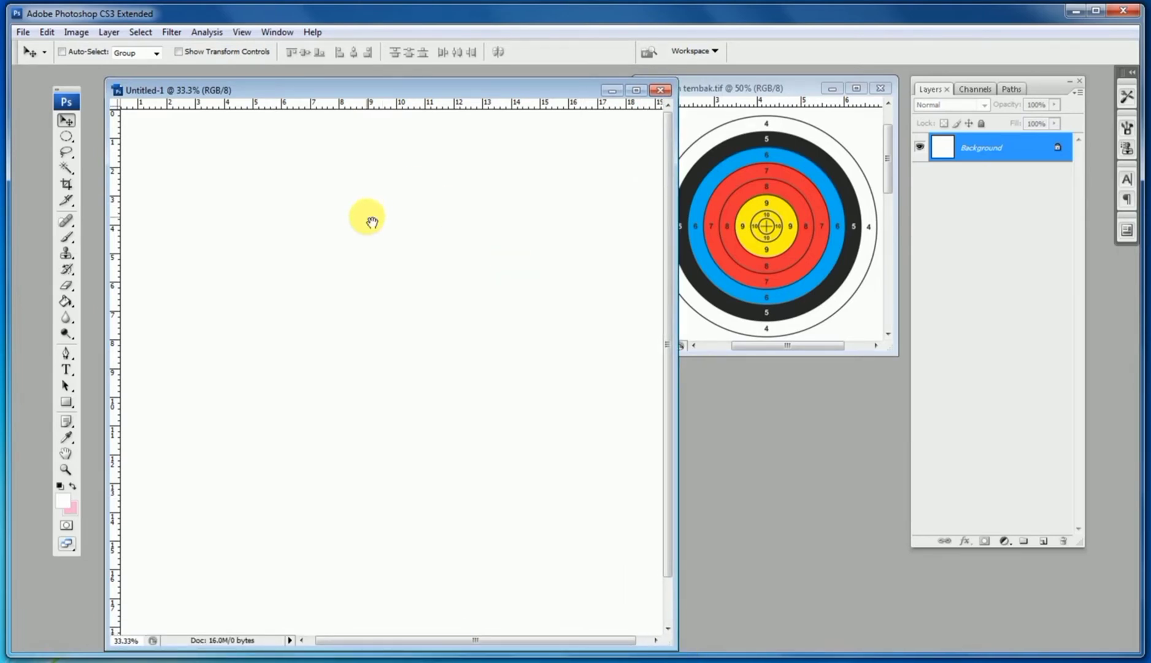
pyautogui.keyDown('alt'); pyautogui.click(393, 314); pyautogui.keyUp('alt')
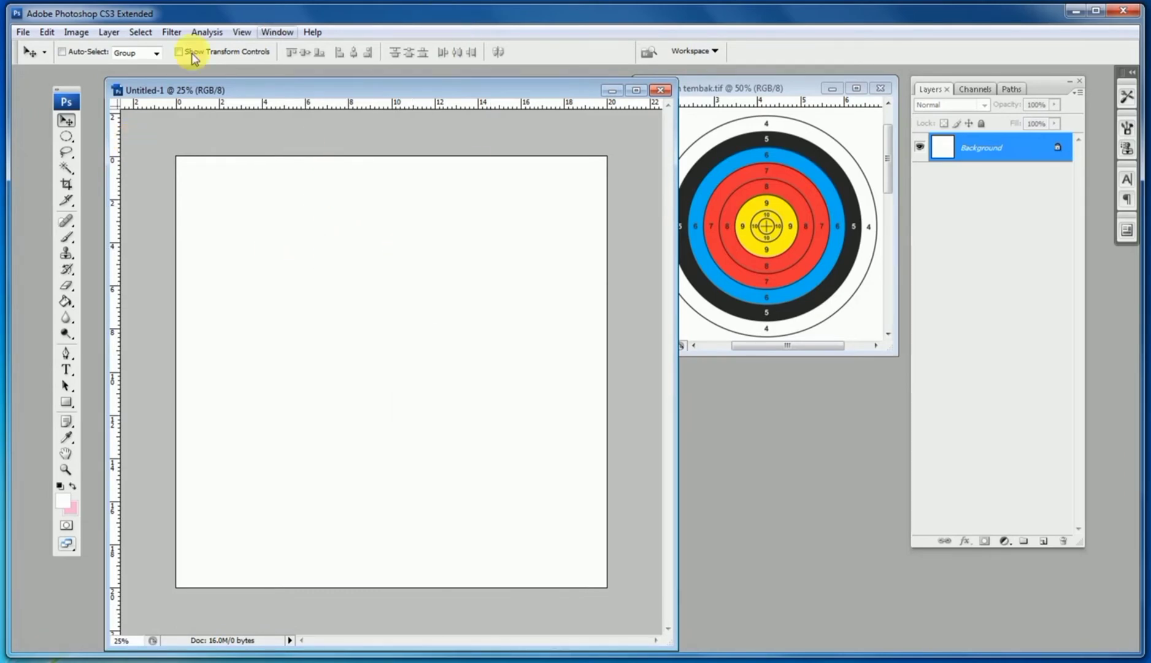
pyautogui.moveTo(64, 90); pyautogui.dragTo(46, 79)
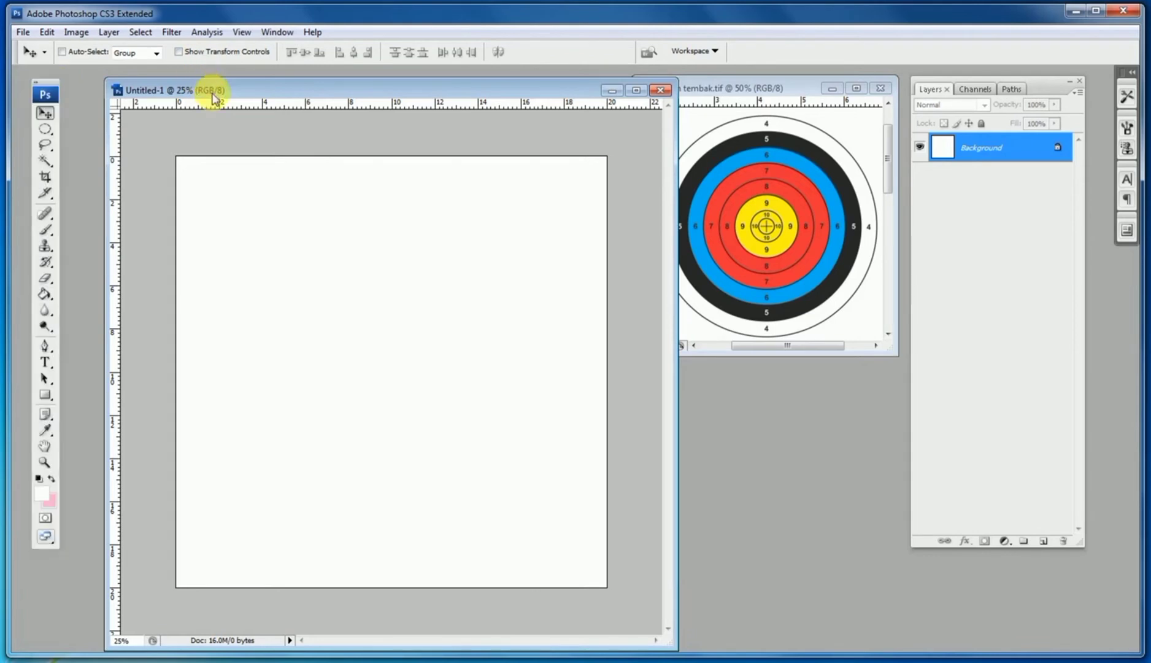
pyautogui.moveTo(214, 93); pyautogui.dragTo(188, 87)
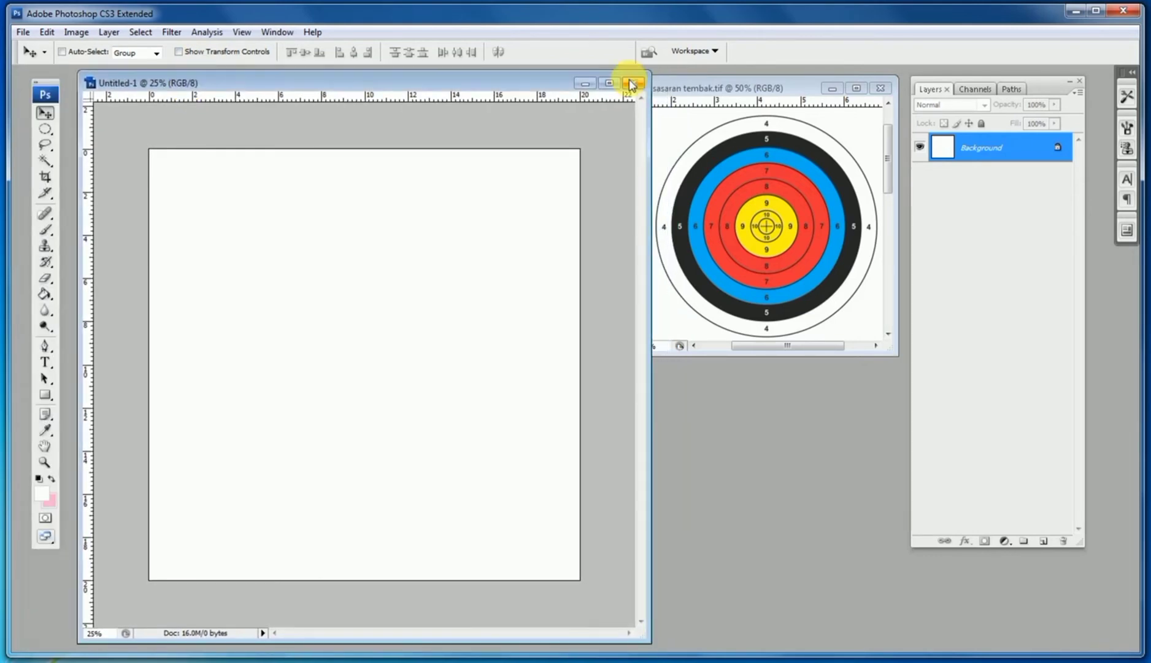
# Make a circular selection about 17.5 cm in diameter and centre it on the blank canvas.
pyautogui.click(46, 129)
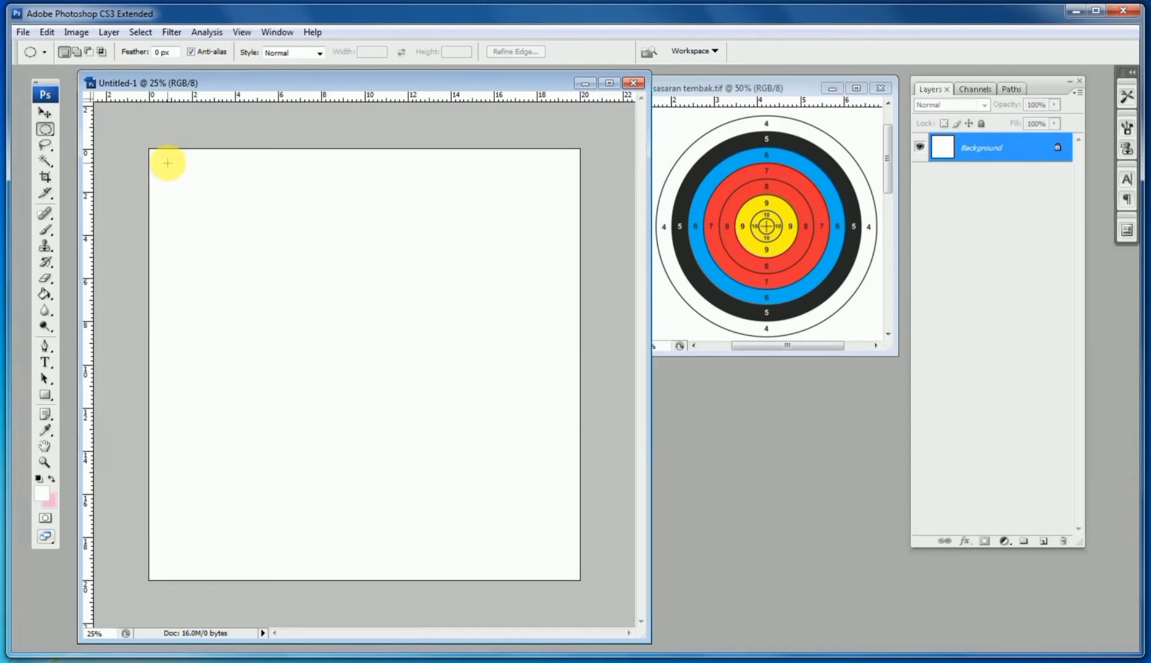
pyautogui.moveTo(167, 163); pyautogui.dragTo(560, 539)
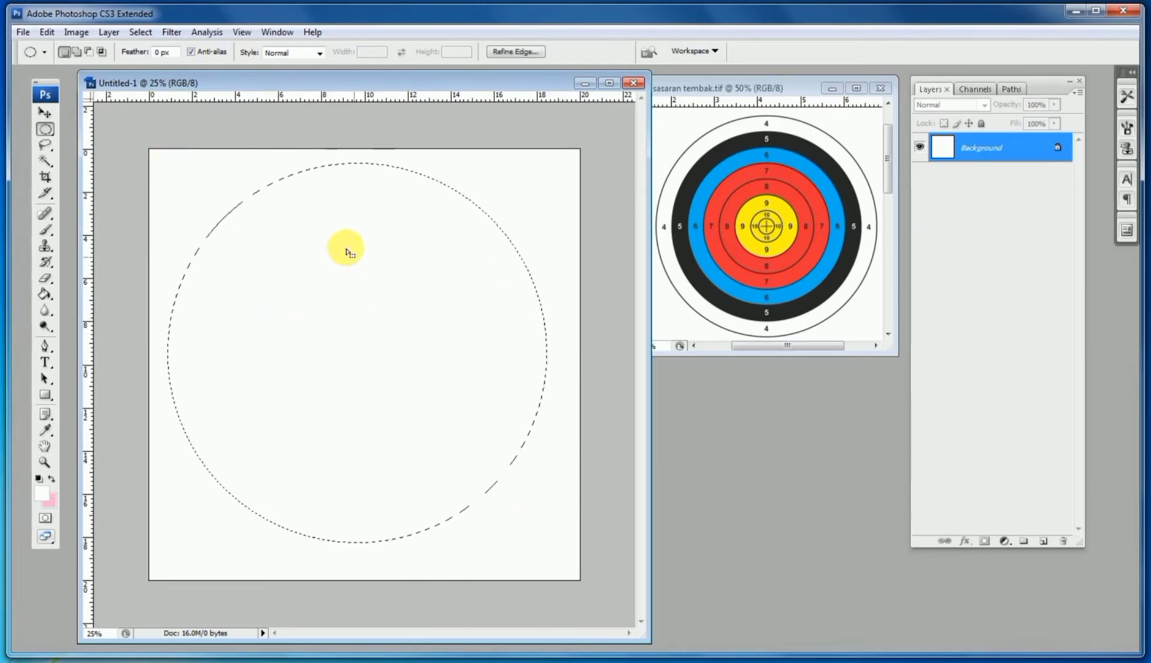
pyautogui.moveTo(347, 249); pyautogui.dragTo(358, 248)
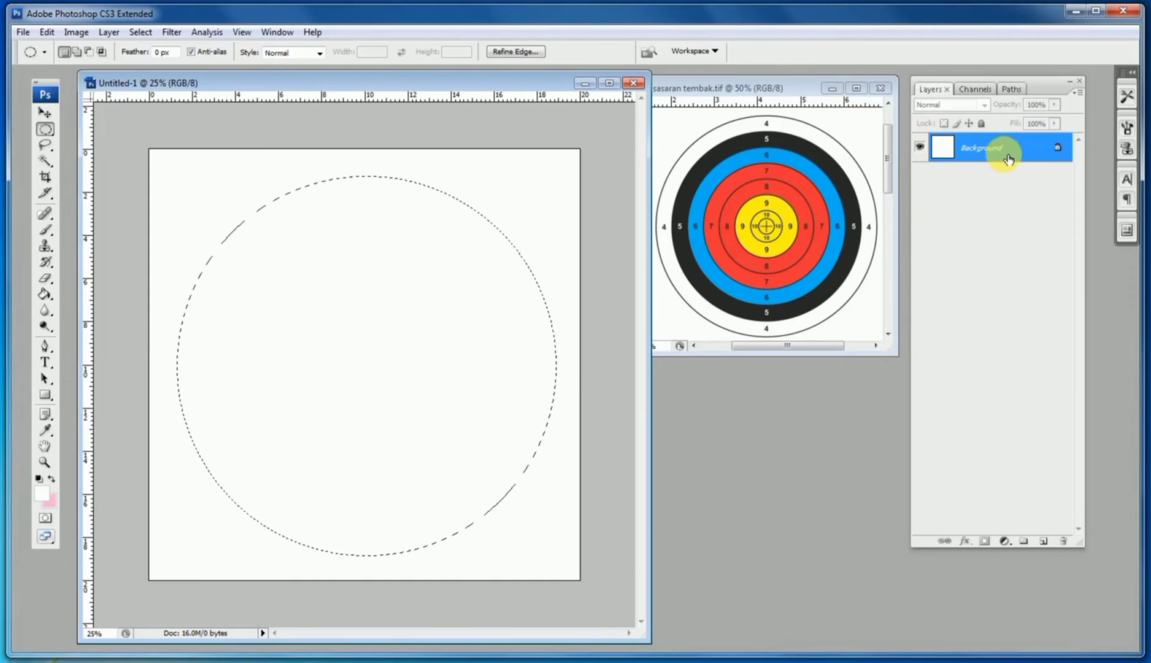
# Fill the circular selection with white on a new layer, with the Background layer hidden, and deselect it.
pyautogui.click(1043, 541)
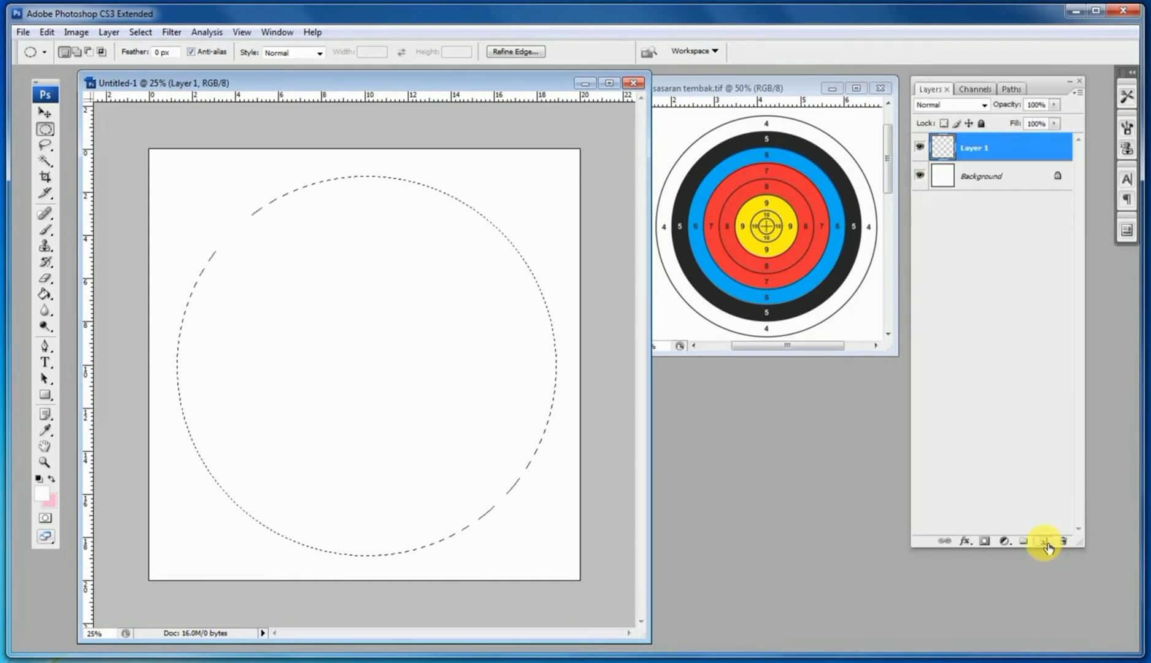
pyautogui.click(920, 177)
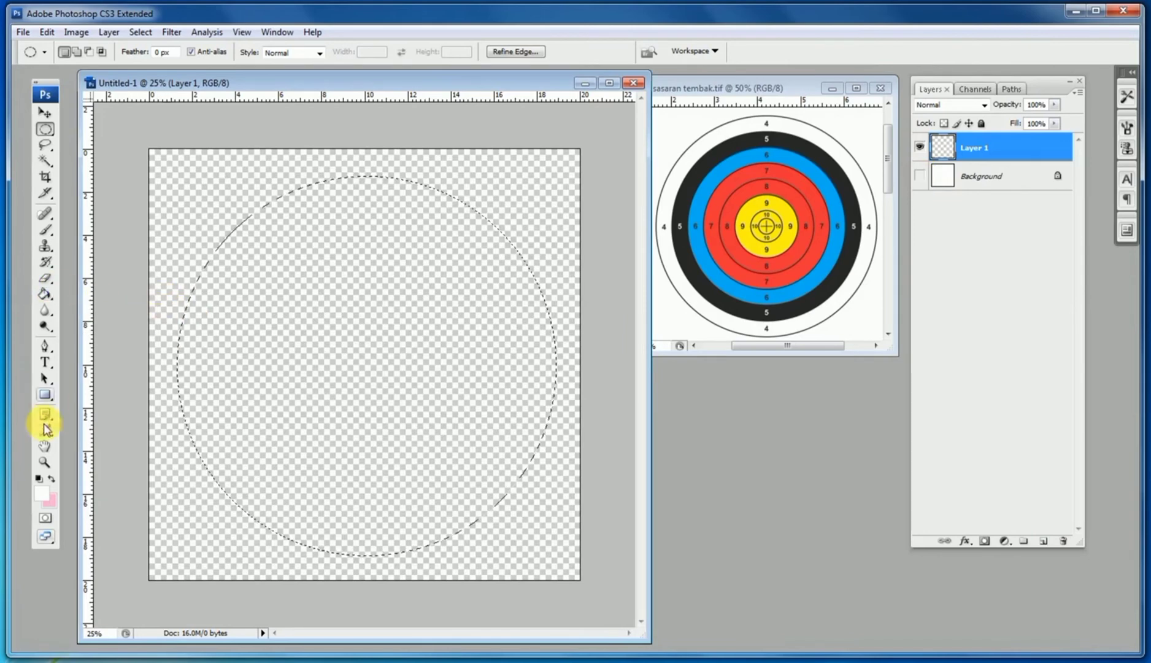
pyautogui.click(41, 494)
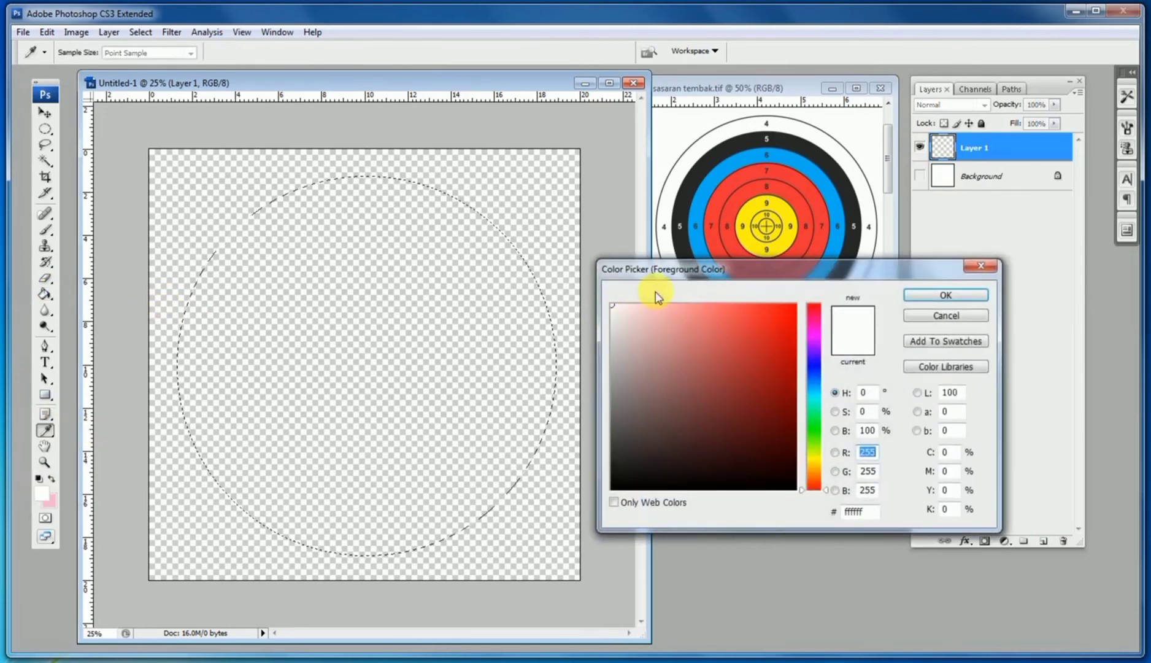
pyautogui.click(933, 297)
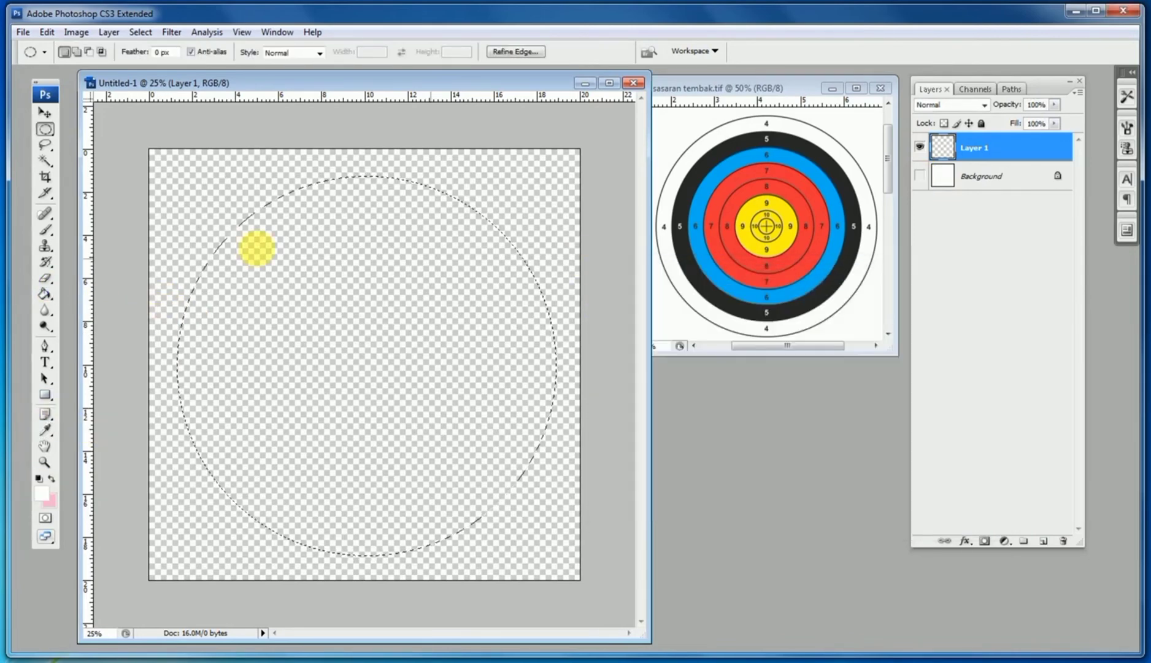
pyautogui.click(47, 296)
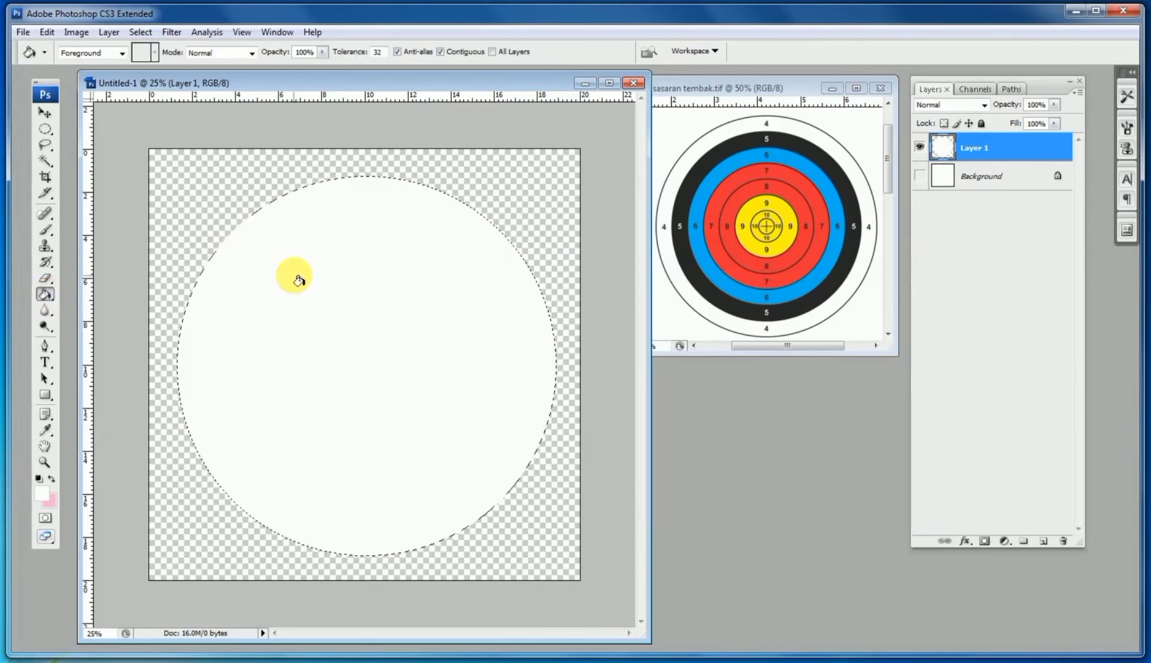
pyautogui.click(45, 145)
pyautogui.click(219, 164)
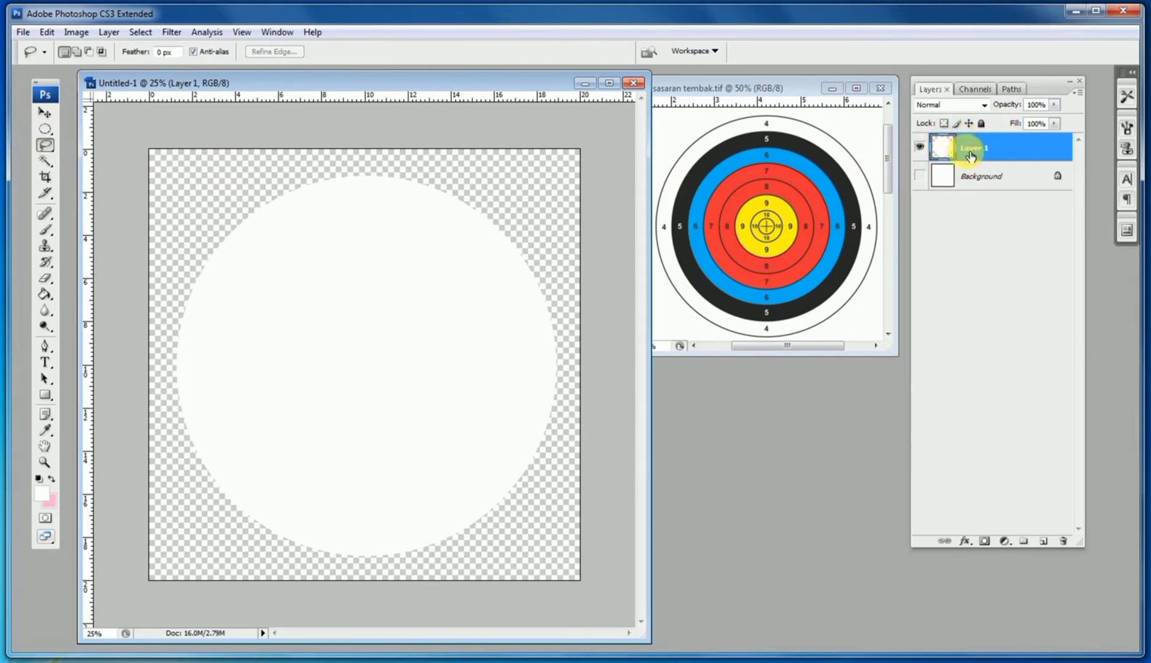
# Add a slightly thickened black outside Stroke style to the white circle on Layer 1 and show the Background layer again.
pyautogui.doubleClick(952, 153)
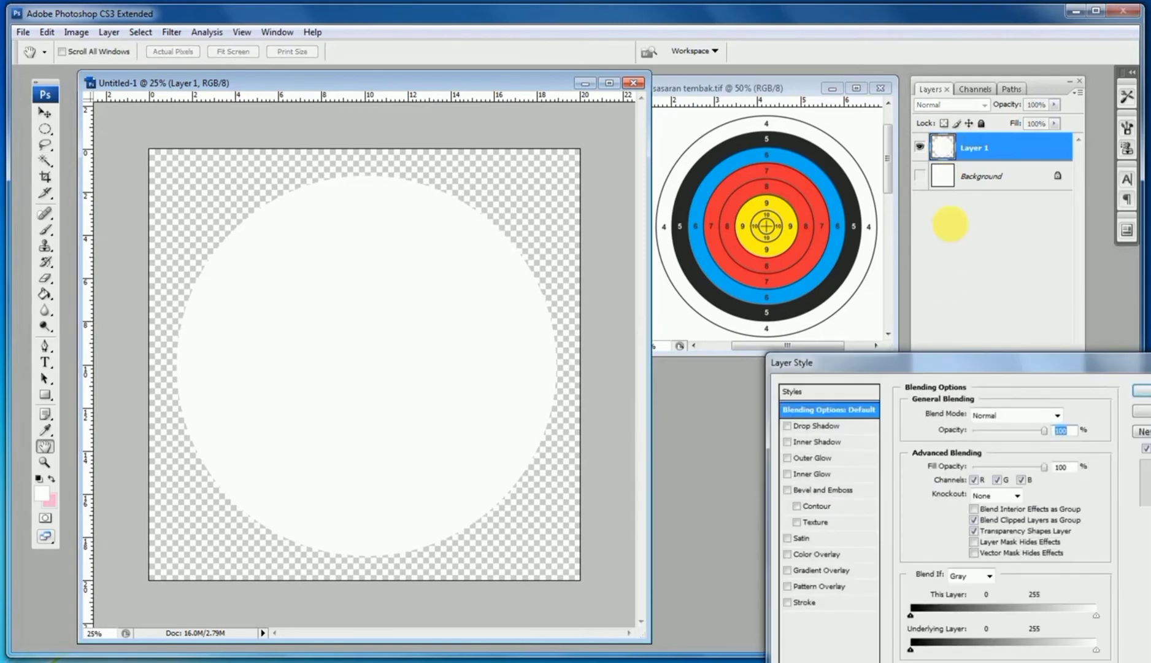
pyautogui.moveTo(939, 293); pyautogui.dragTo(851, 318)
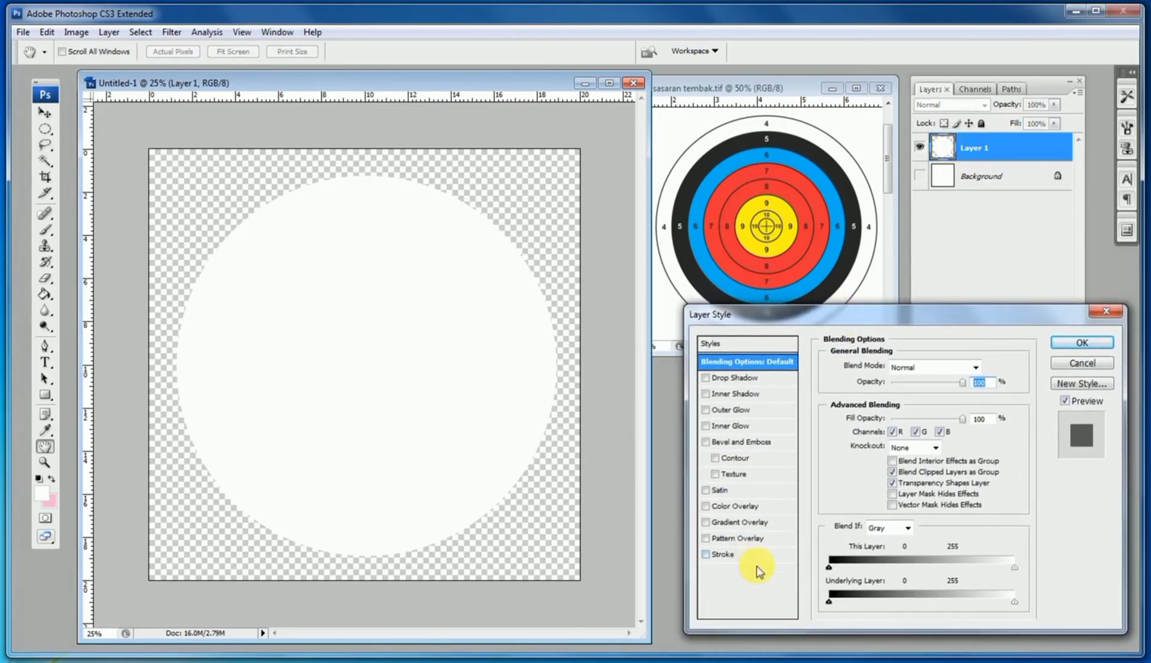
pyautogui.click(725, 554)
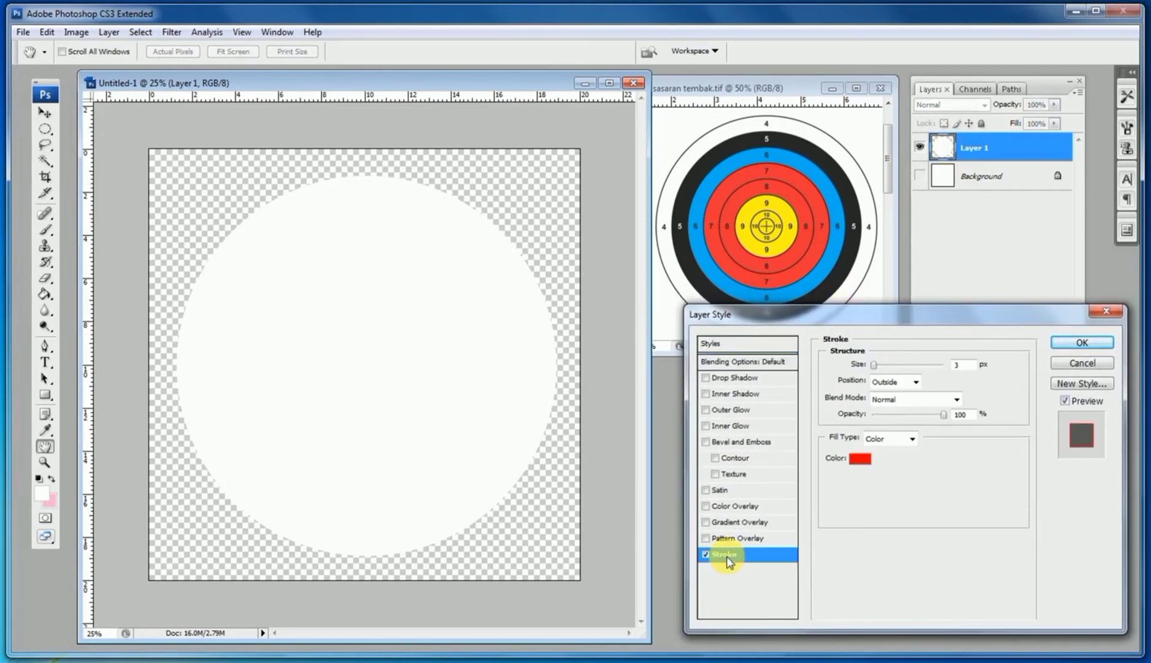
pyautogui.click(870, 459)
pyautogui.moveTo(795, 459)
pyautogui.mouseDown()
pyautogui.moveTo(780, 463)
pyautogui.moveTo(798, 490)
pyautogui.mouseUp()
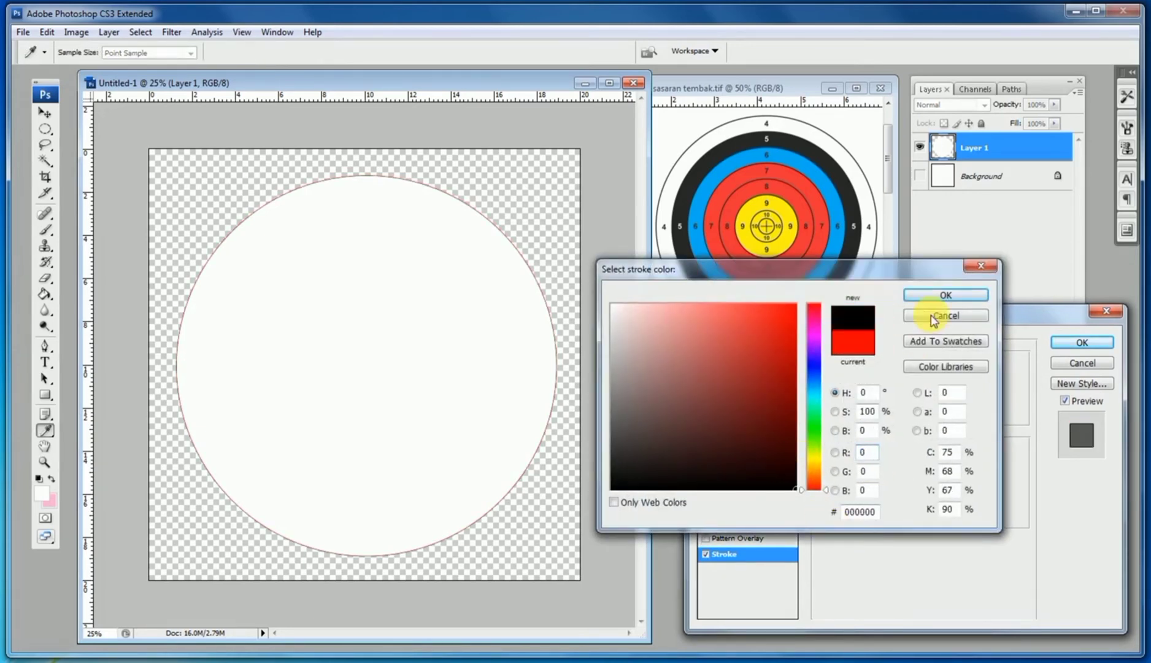
pyautogui.click(936, 298)
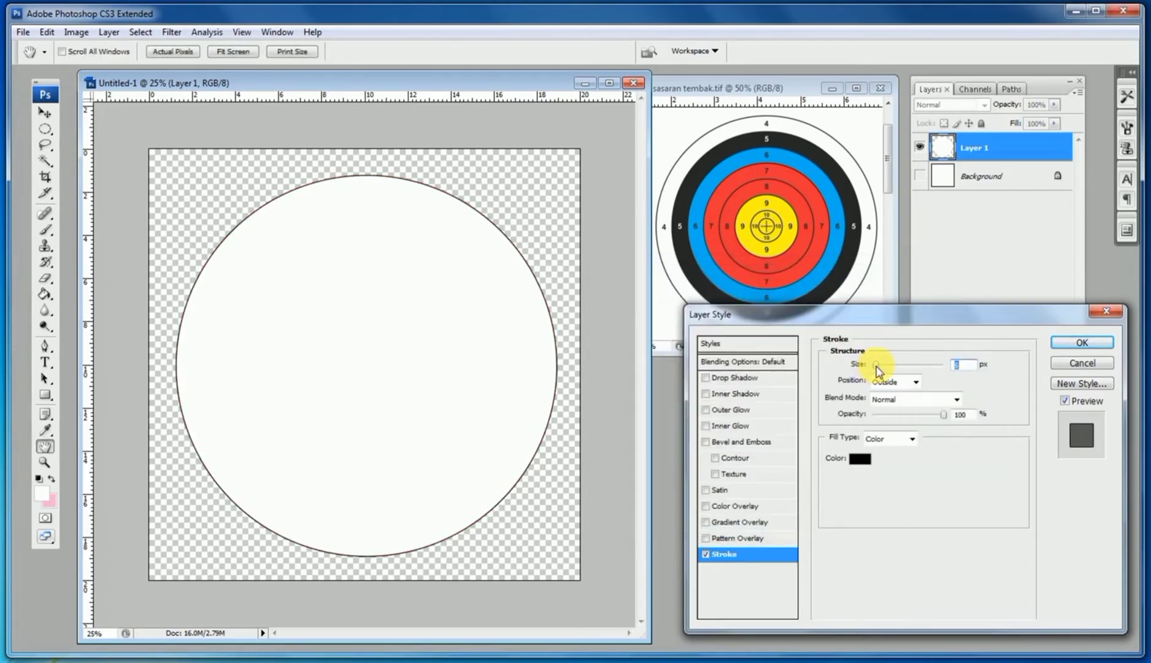
pyautogui.moveTo(876, 366); pyautogui.dragTo(879, 366)
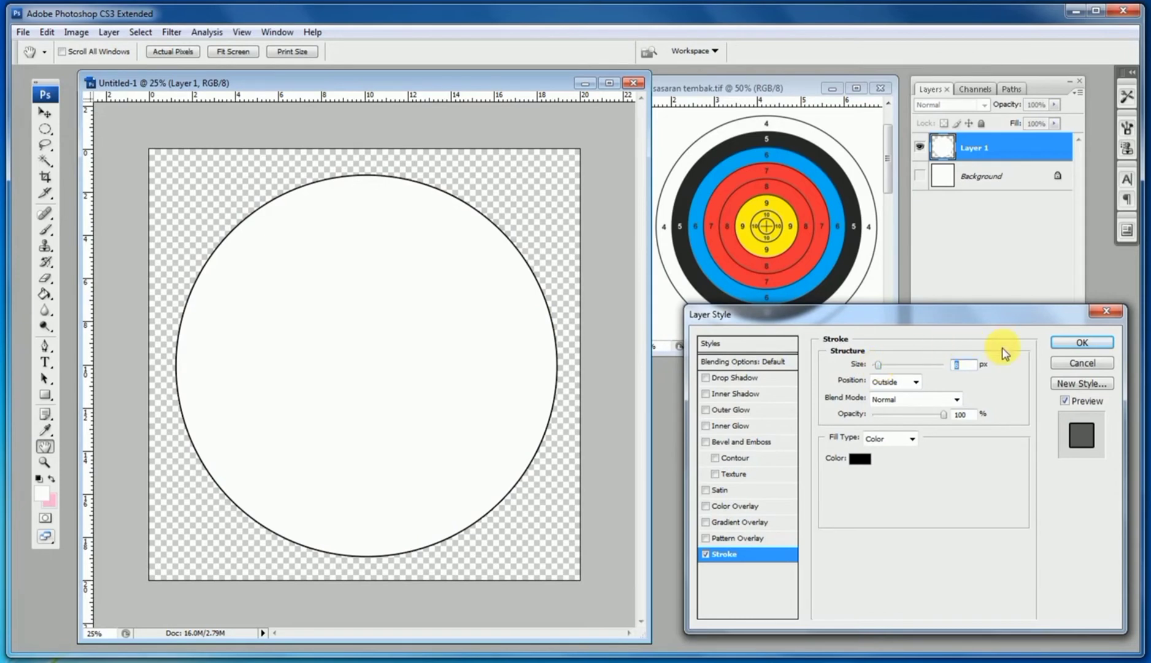
pyautogui.click(1070, 347)
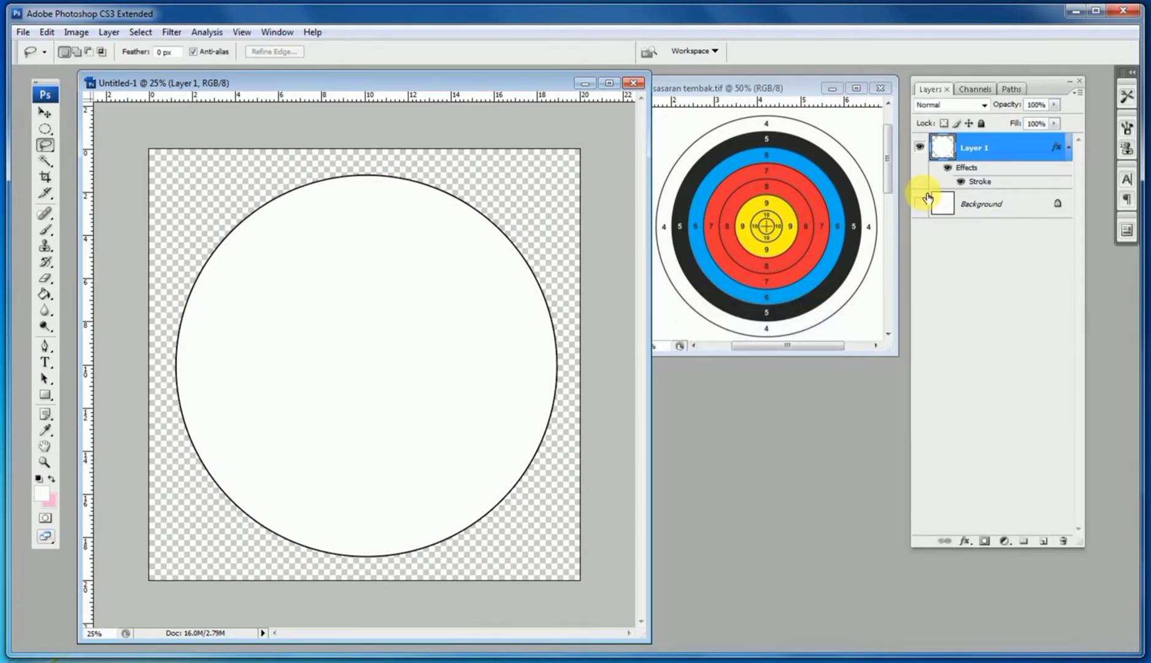
pyautogui.click(44, 112)
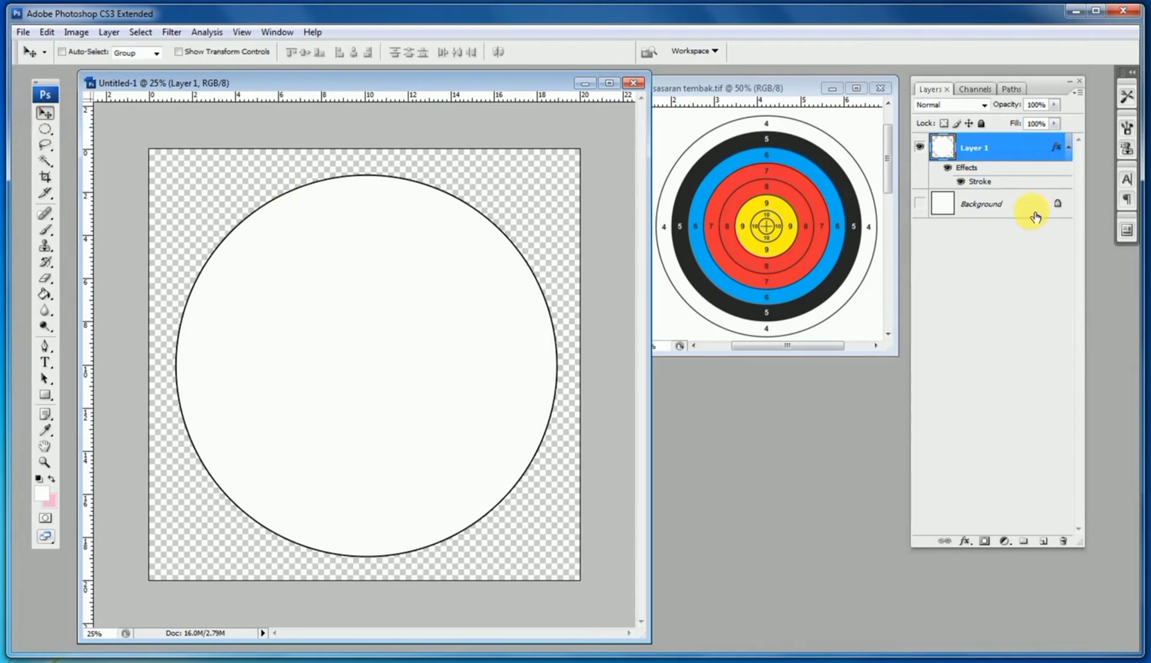
pyautogui.click(919, 203)
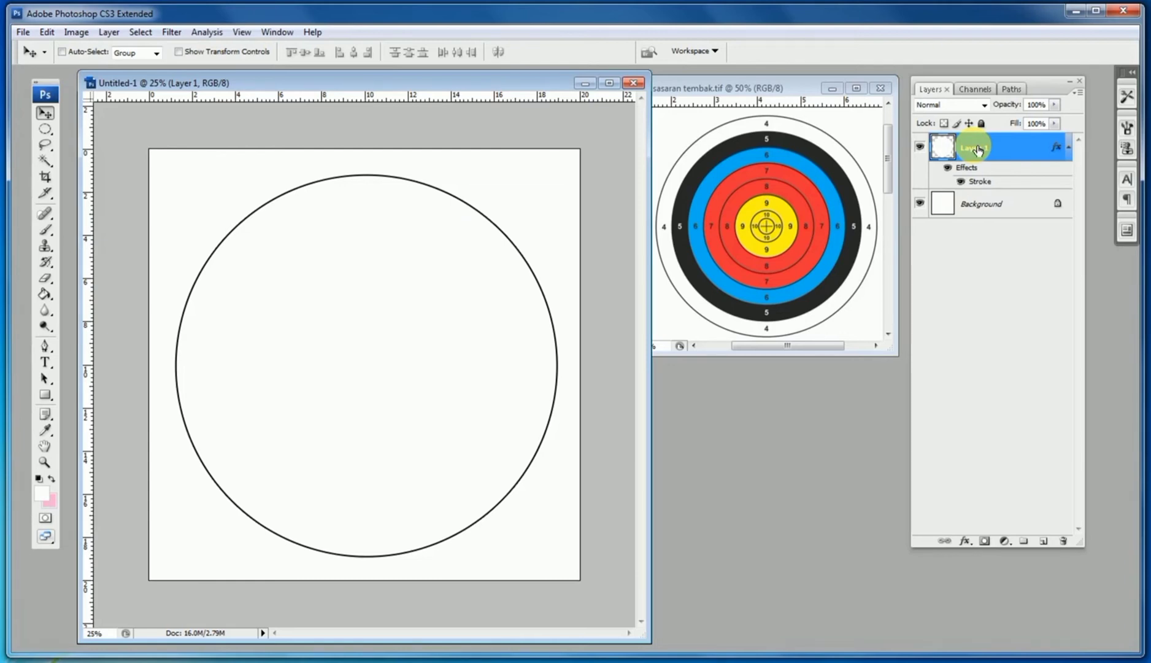
# Duplicate Layer 1 and scale the copy about its centre to 88% with width and height linked.
pyautogui.hotkey('ctrl', 'j')
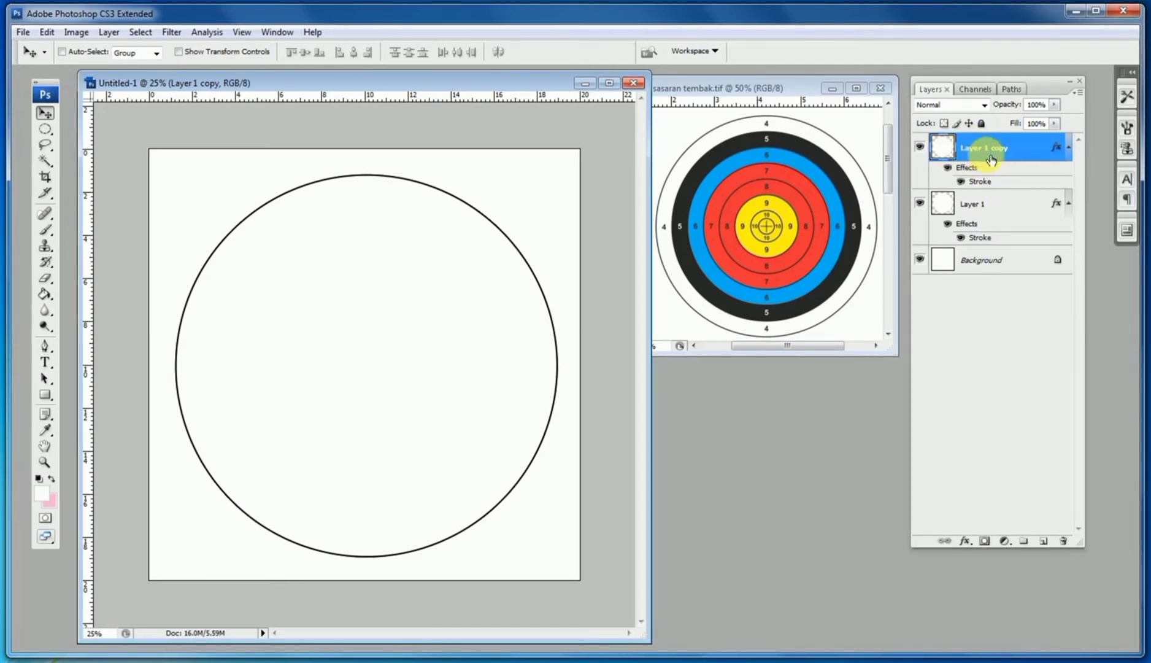
pyautogui.click(47, 32)
pyautogui.moveTo(124, 290)
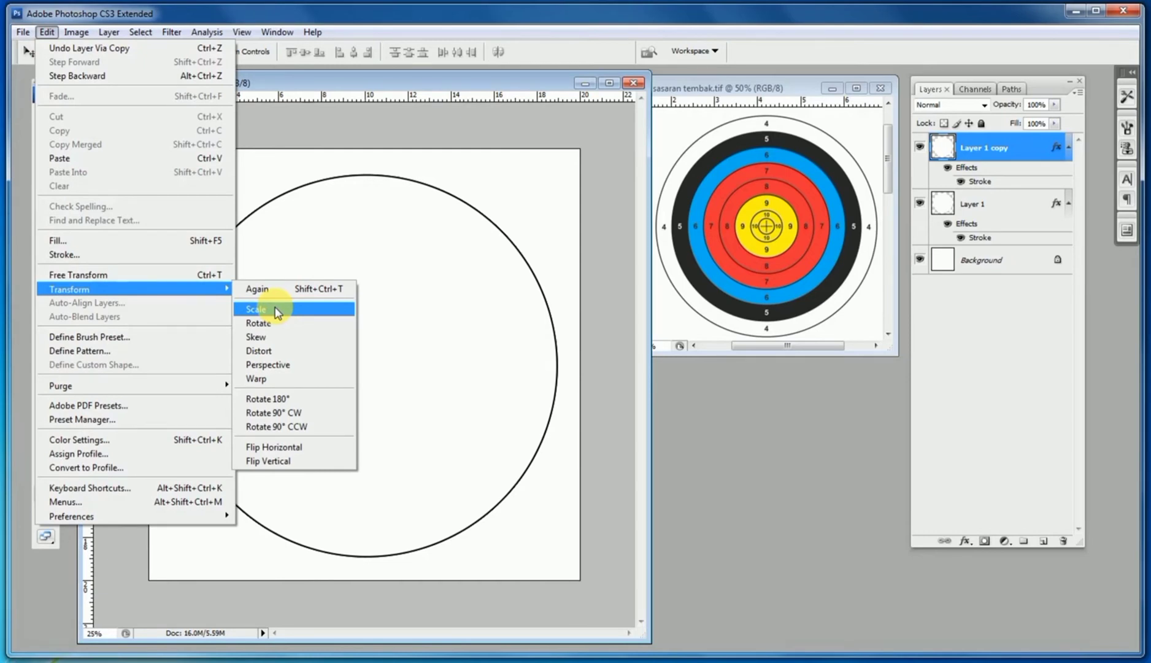
pyautogui.click(277, 309)
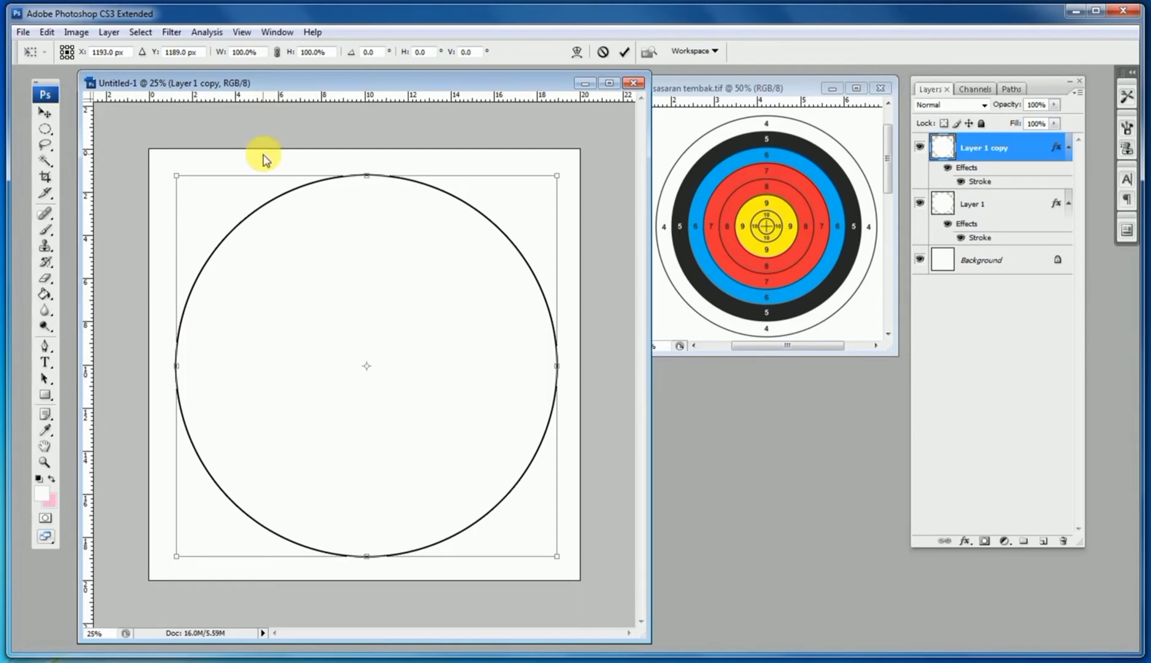
pyautogui.click(276, 52)
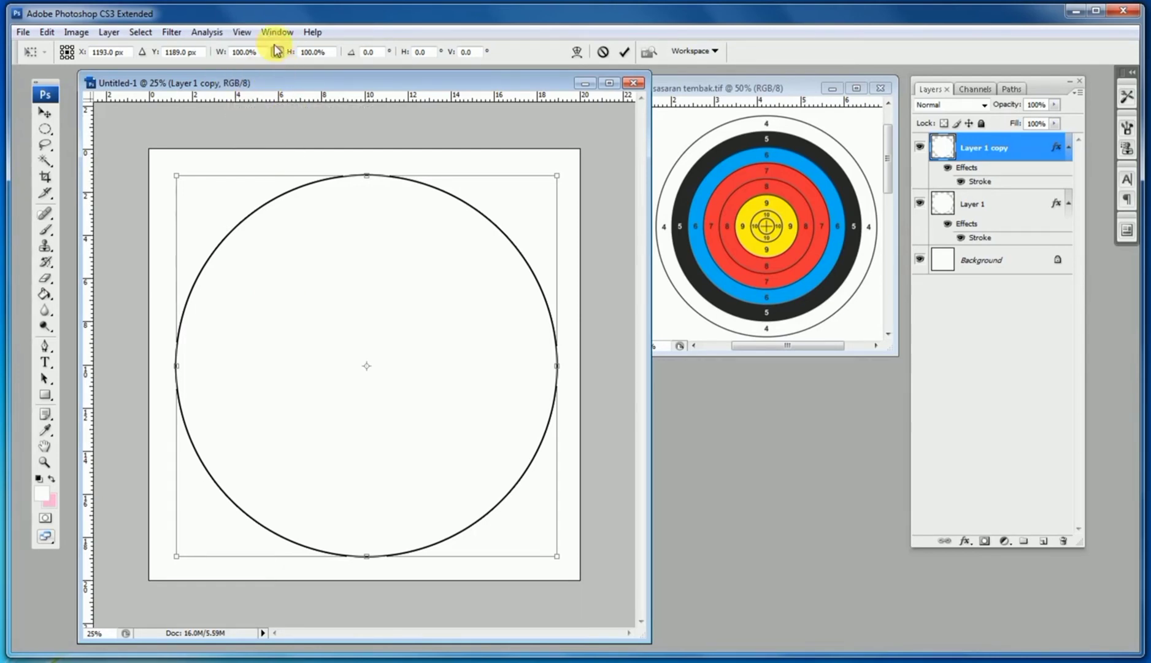
pyautogui.click(227, 54)
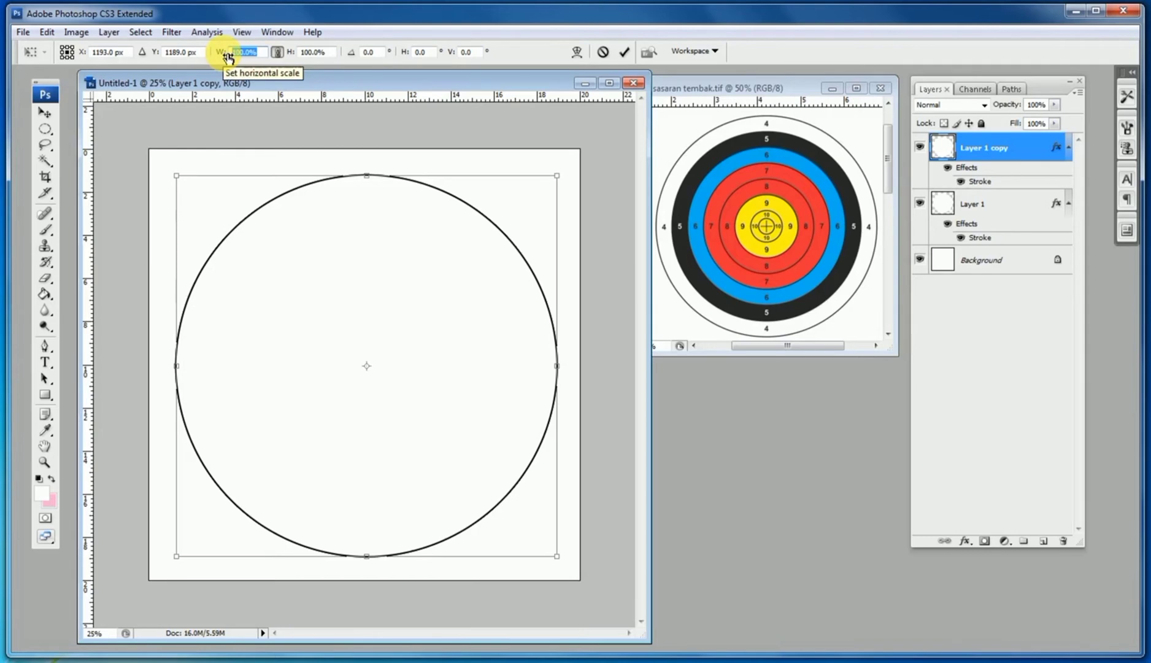
pyautogui.write('88')
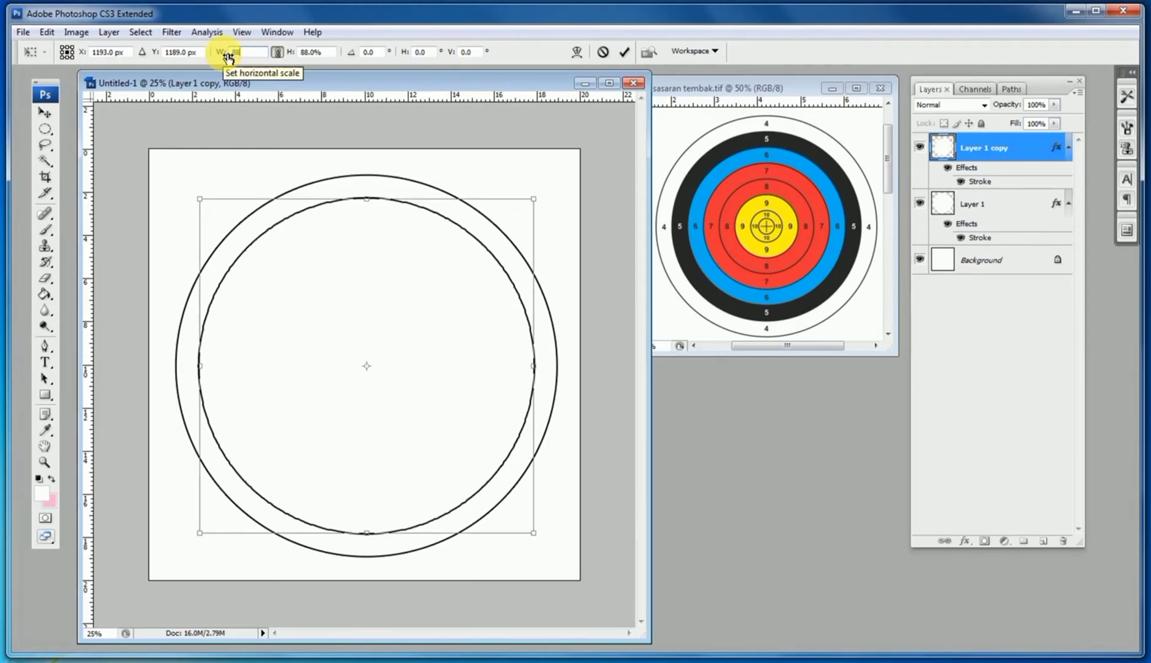
pyautogui.write('%')
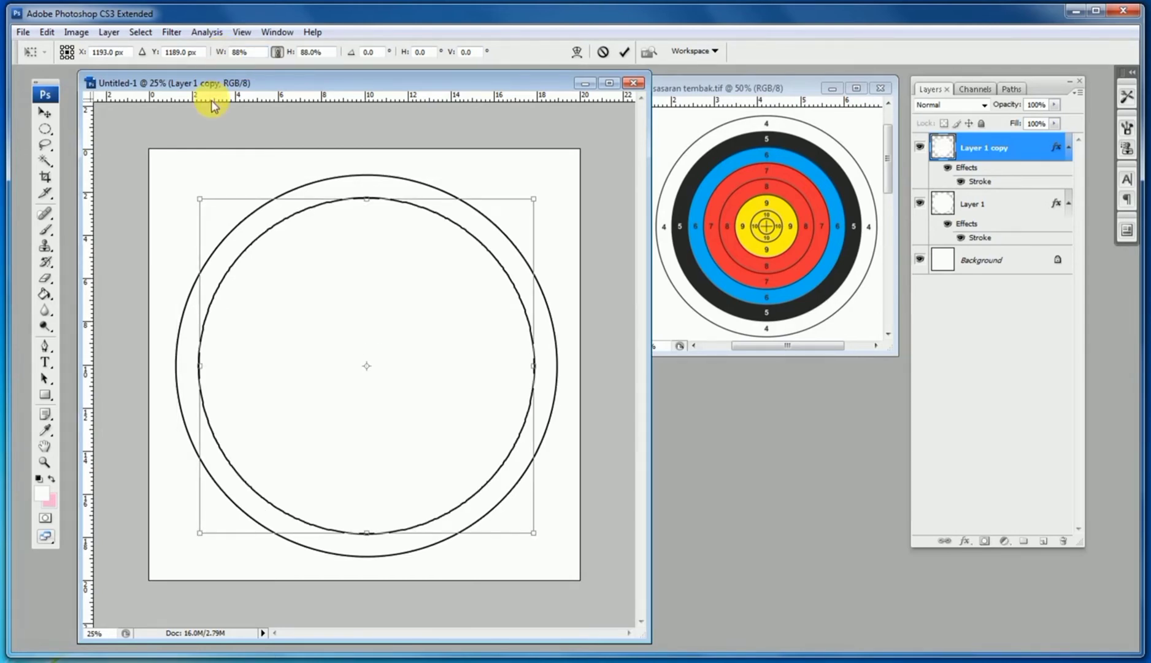
pyautogui.press('Return')
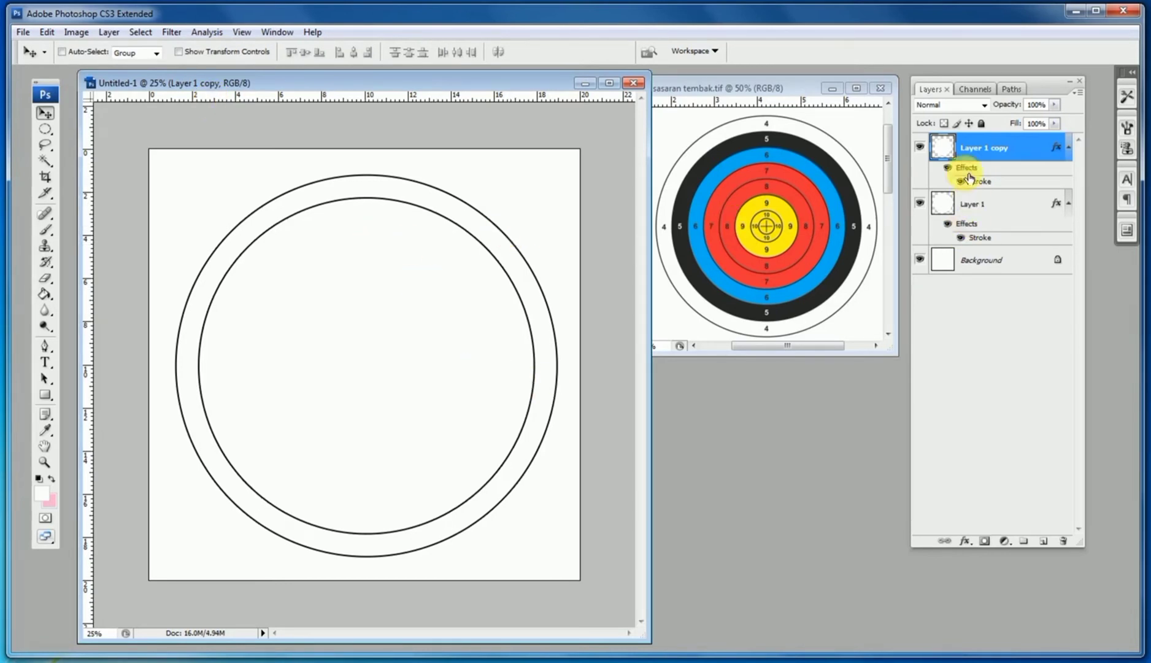
# Give the 88% circle a black (000000) Color Overlay and turn off its Stroke effect.
pyautogui.doubleClick(954, 152)
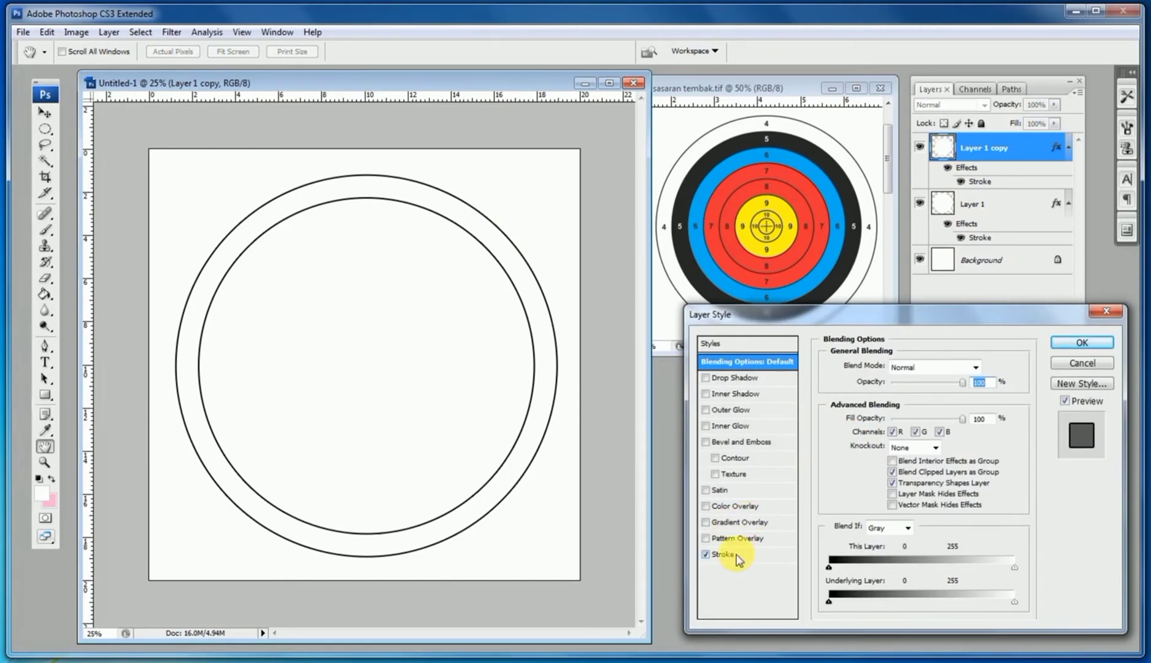
pyautogui.click(734, 506)
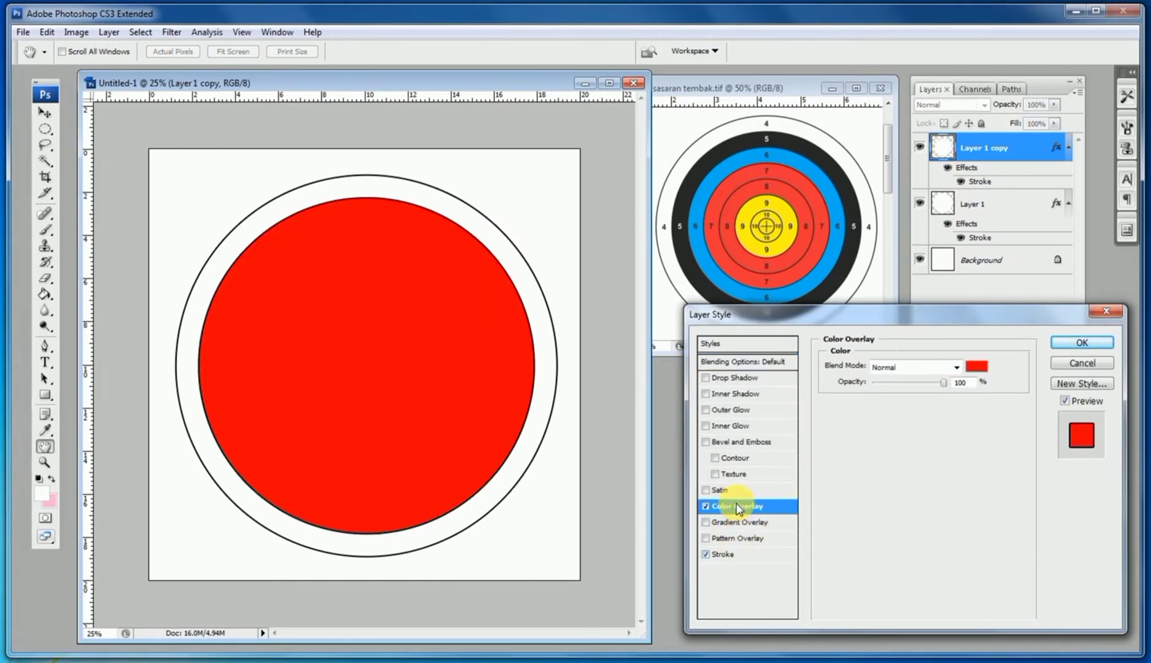
pyautogui.click(985, 368)
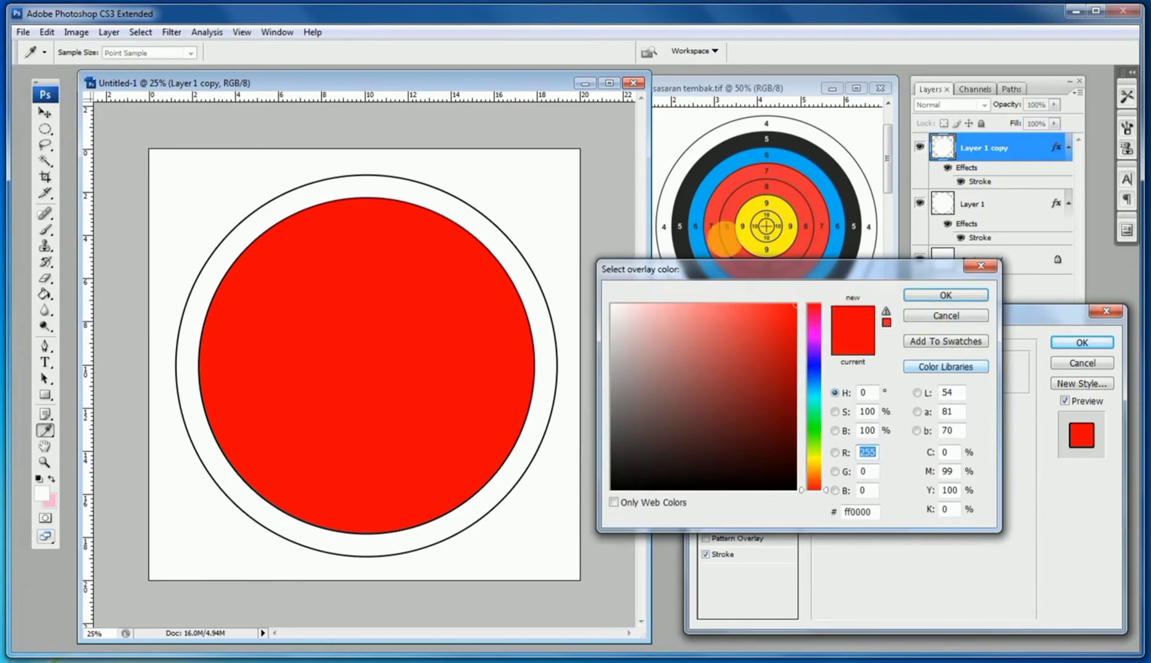
pyautogui.moveTo(781, 466); pyautogui.dragTo(807, 504)
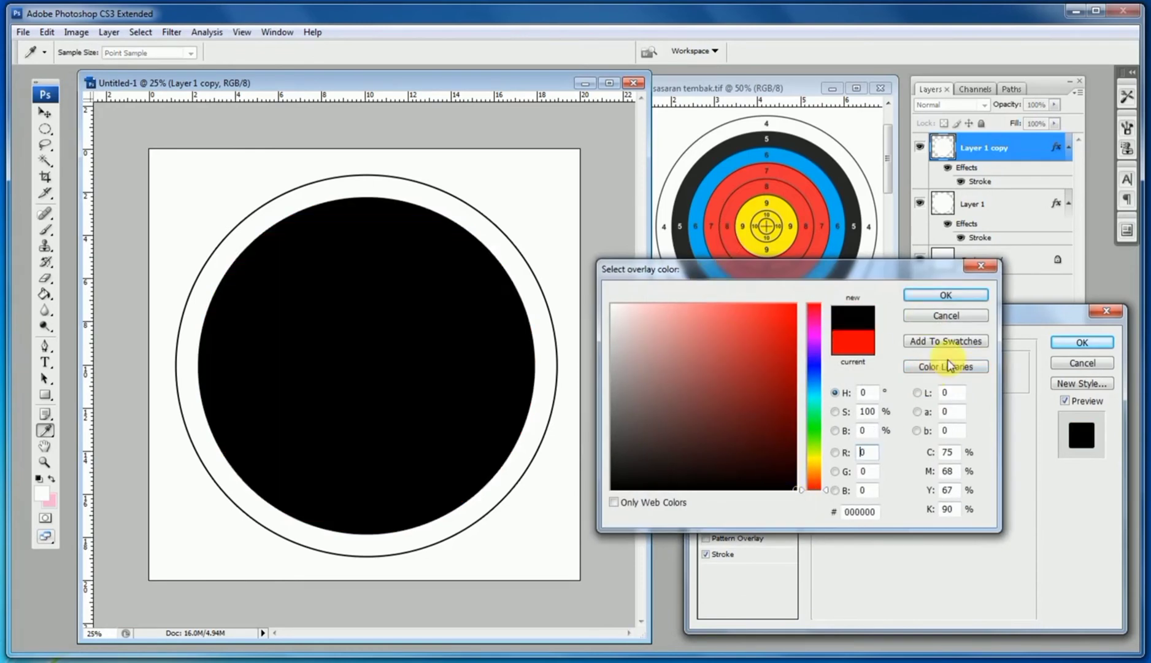
pyautogui.click(939, 295)
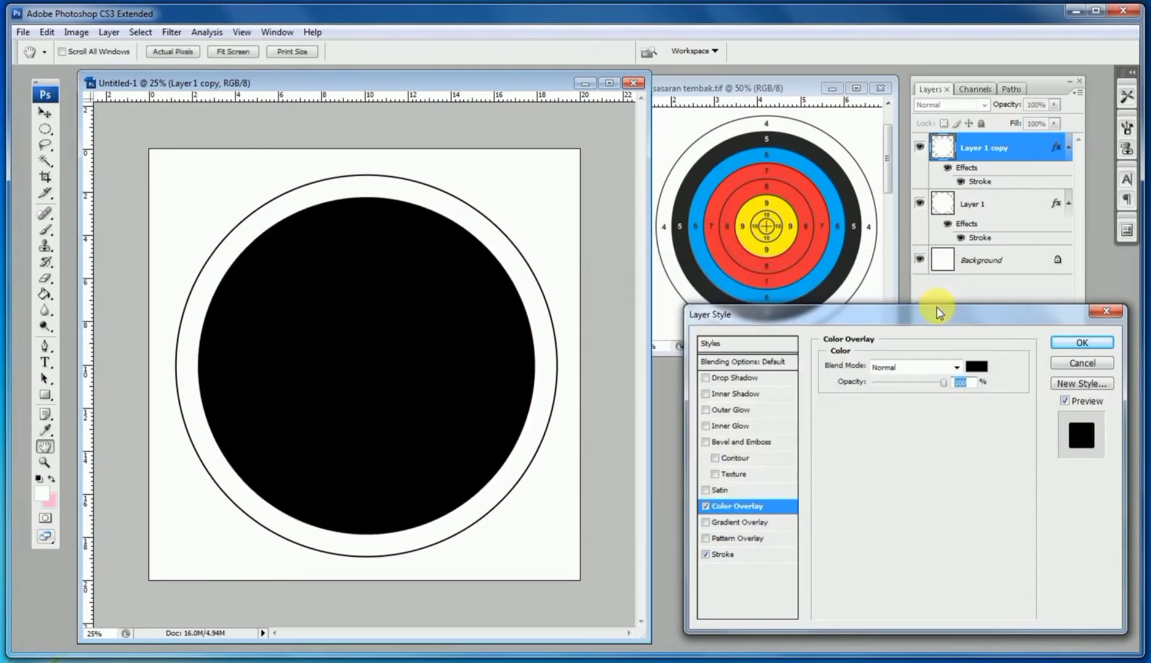
pyautogui.click(707, 554)
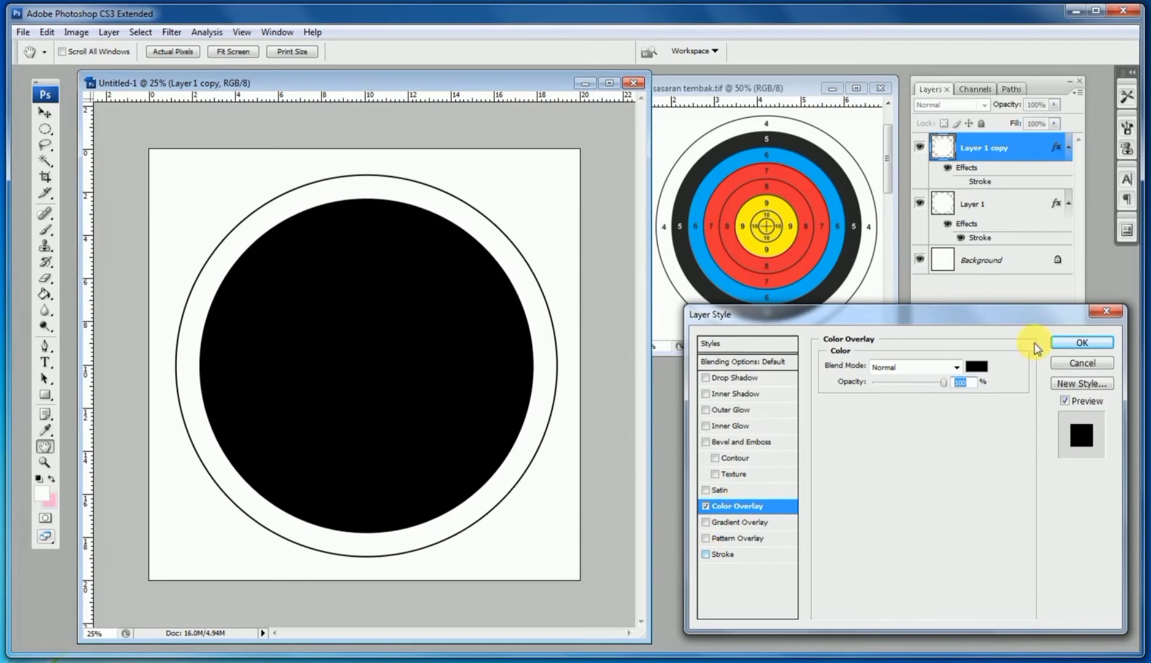
pyautogui.click(1078, 342)
pyautogui.press('v')
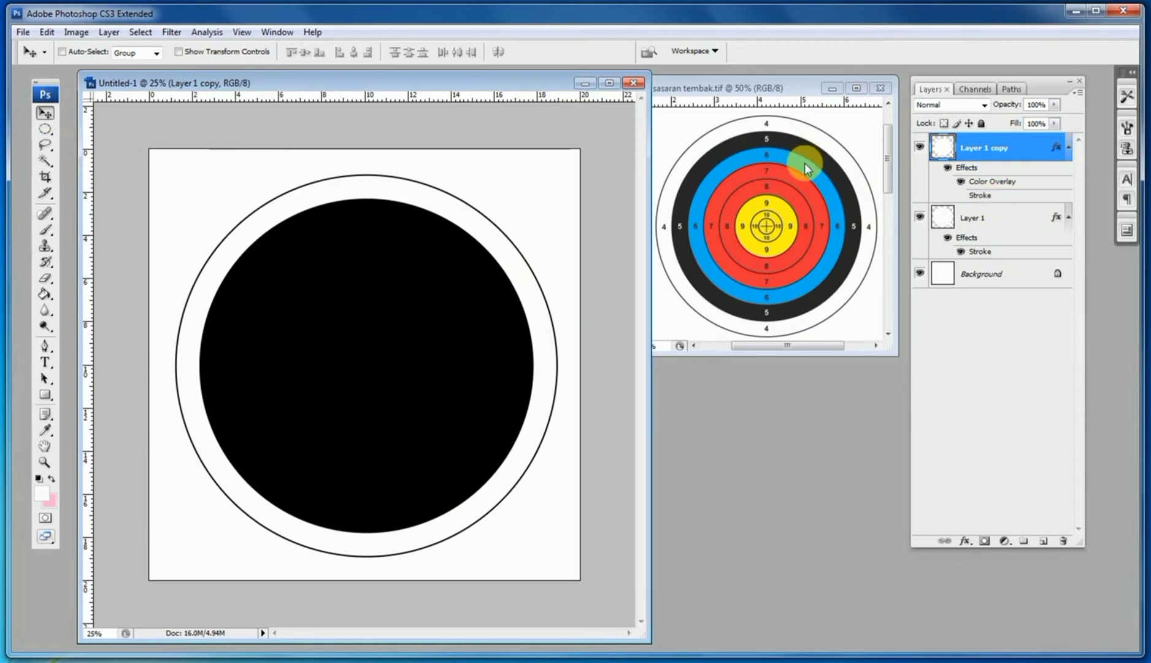
# Duplicate the original Layer 1 again and move the new copy to the top of the layer stack.
pyautogui.click(987, 220)
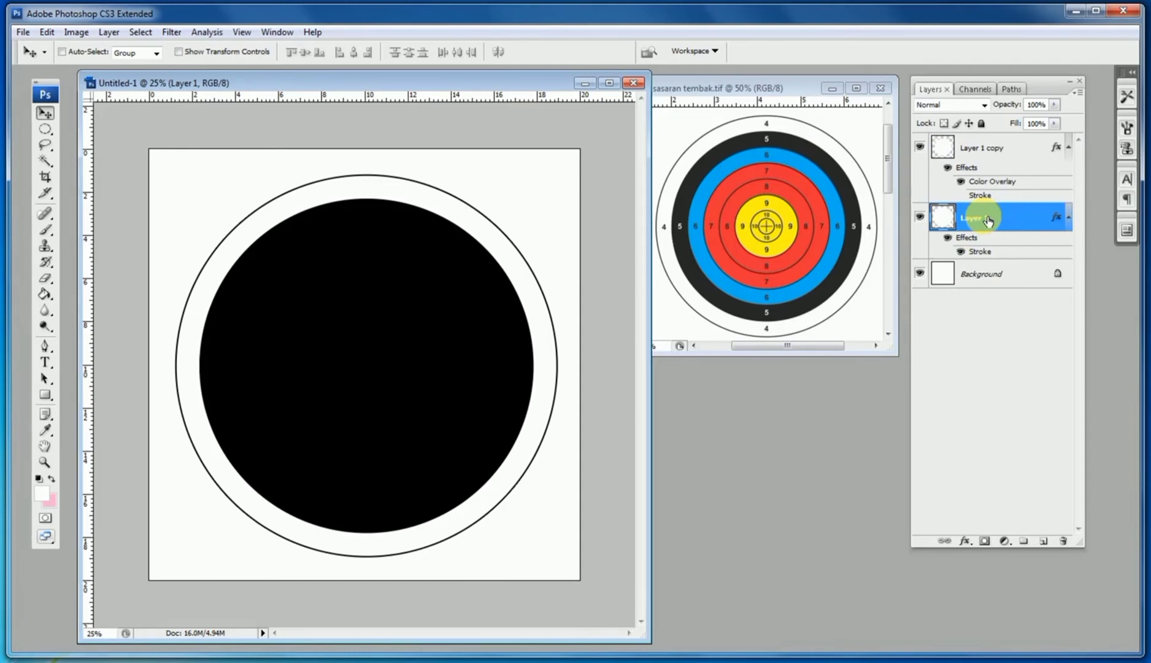
pyautogui.hotkey('ctrl', 'j')
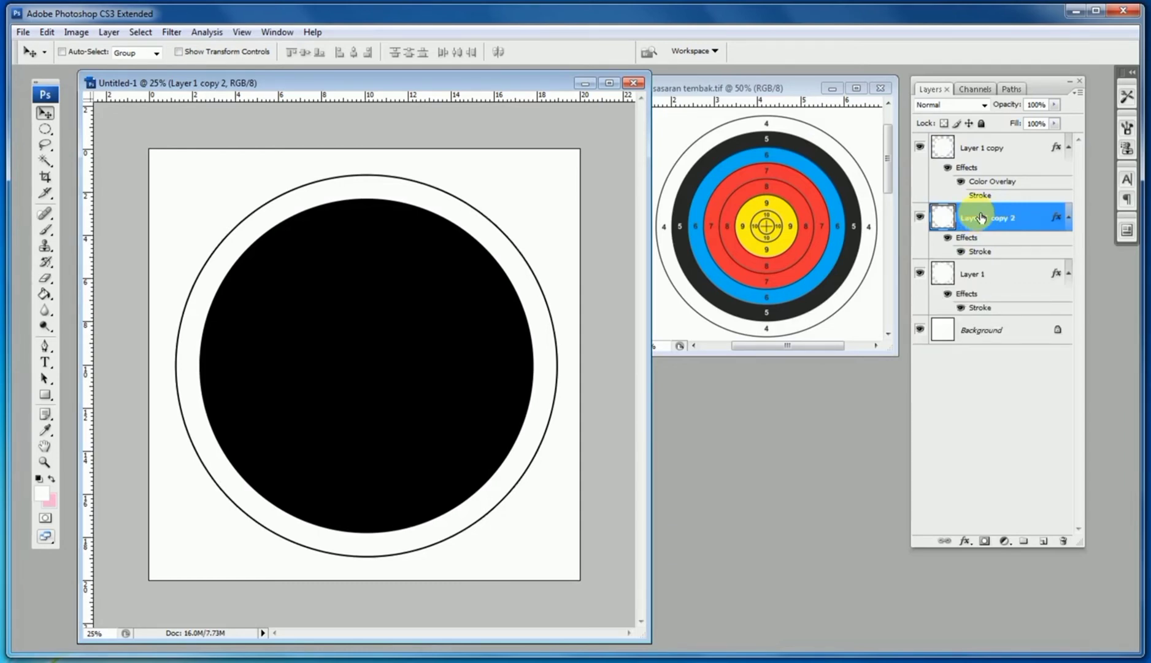
pyautogui.moveTo(982, 221); pyautogui.dragTo(982, 148)
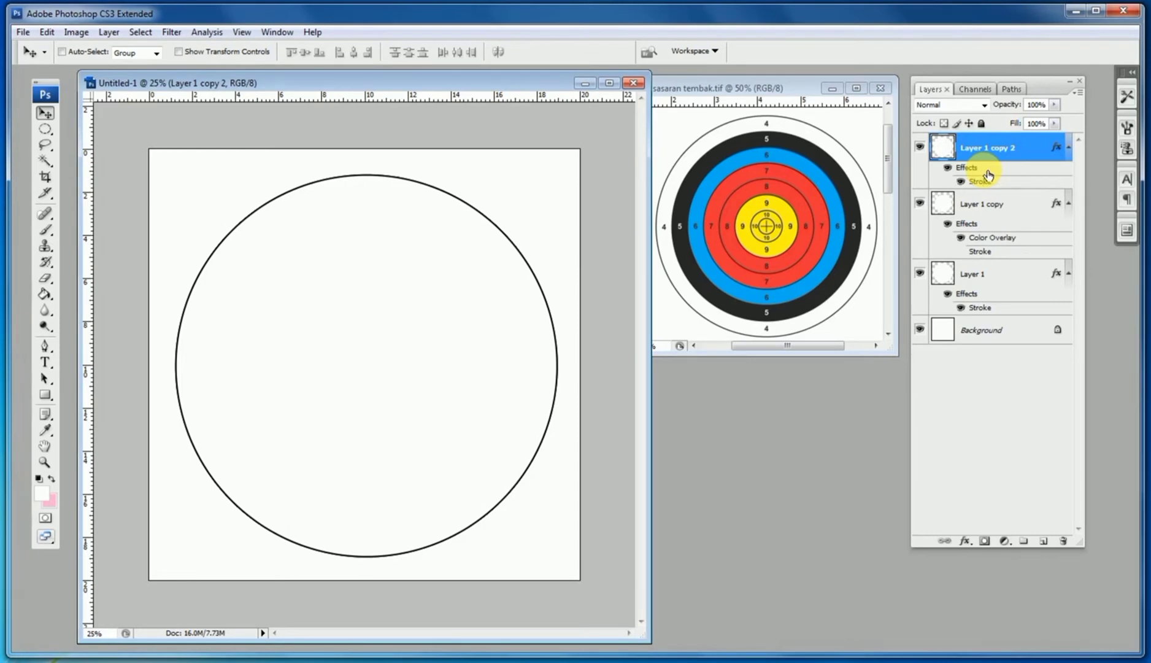
# Scale the topmost circle copy about its centre to 76% in both width and height.
pyautogui.hotkey('ctrl', 't')
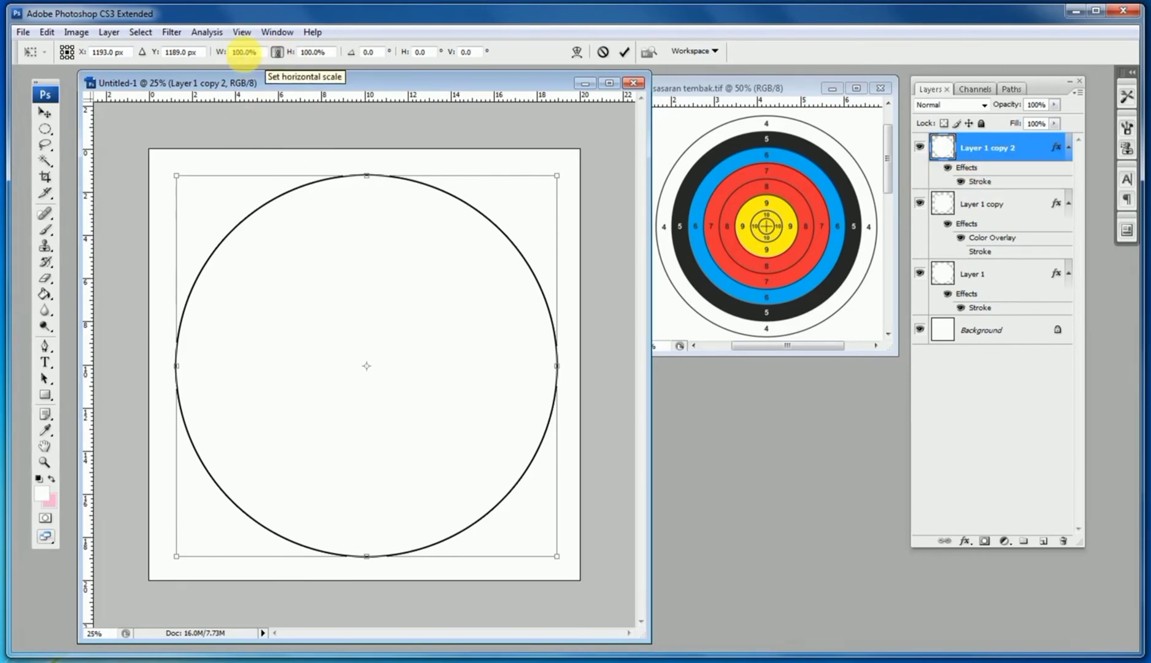
pyautogui.click(242, 53)
pyautogui.write('76')
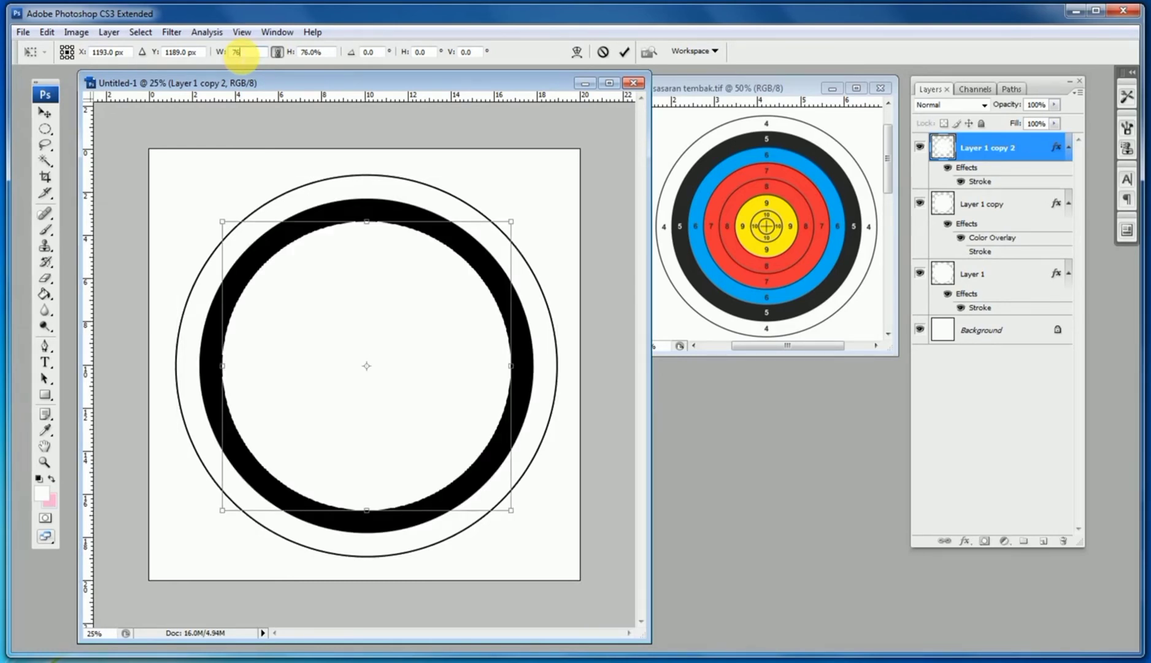
pyautogui.press('Return')
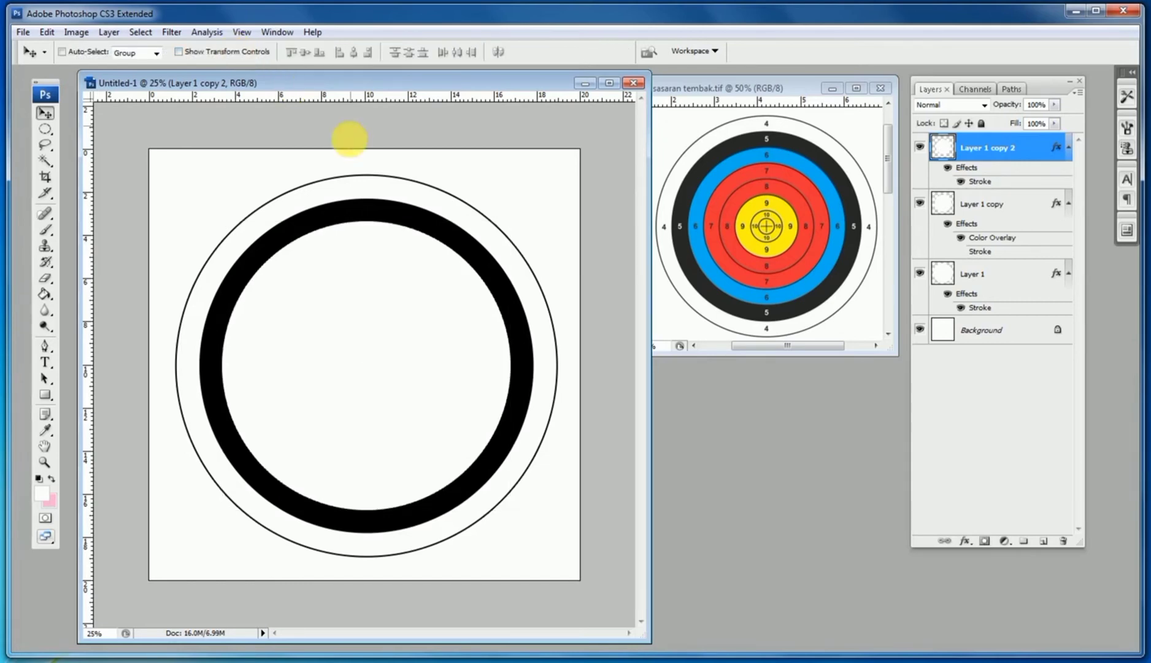
# Apply a Color Overlay to the 76% circle using the blue (09abec) sampled from the reference target's ring 6.
pyautogui.doubleClick(942, 150)
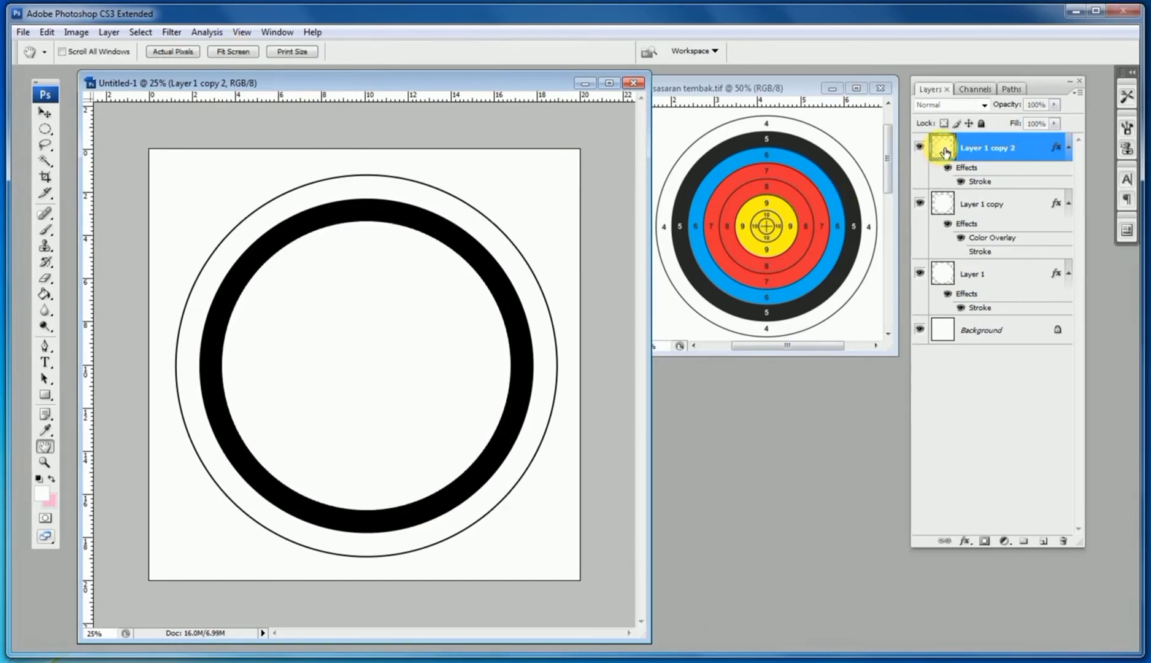
pyautogui.click(736, 506)
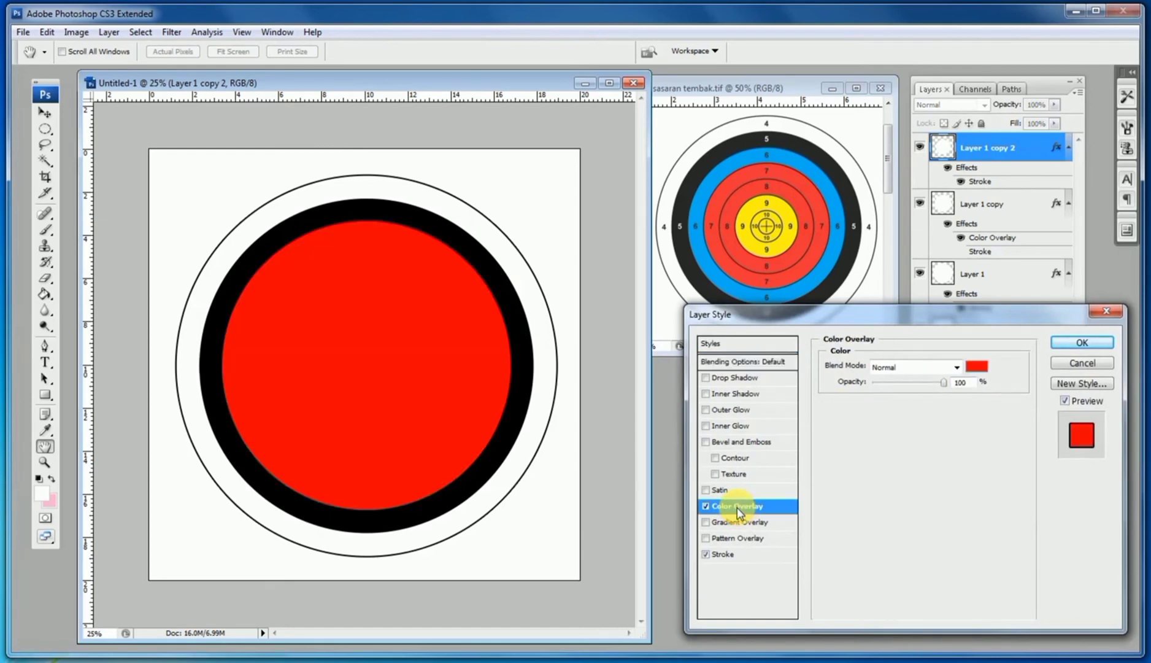
pyautogui.click(976, 368)
pyautogui.click(746, 157)
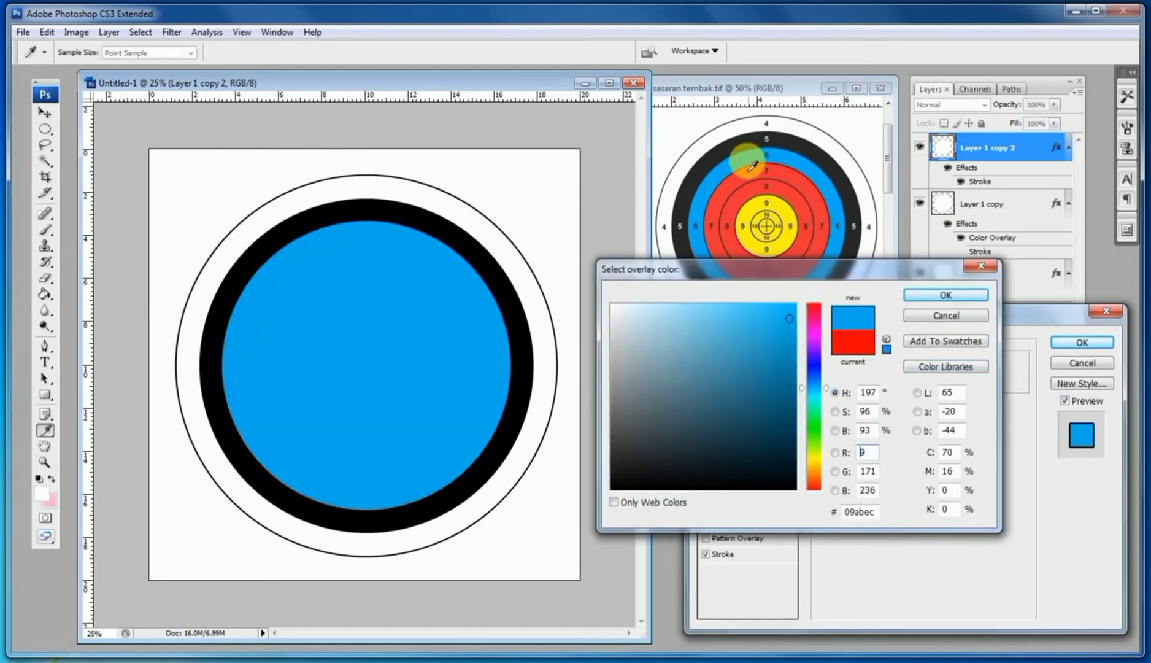
pyautogui.click(923, 295)
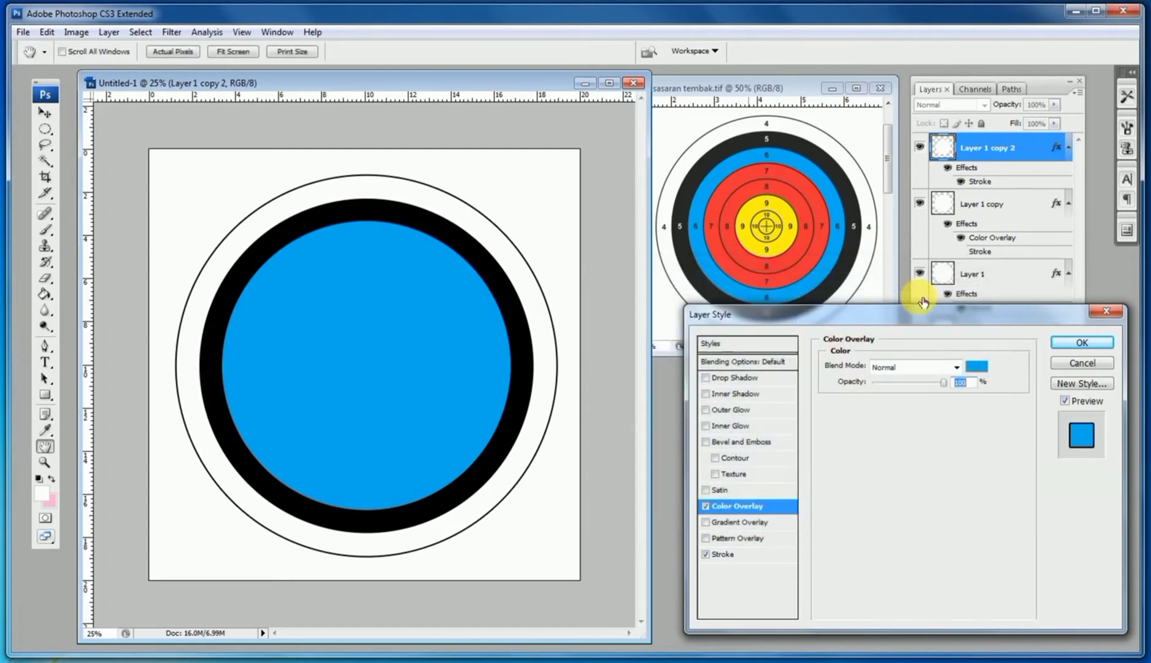
pyautogui.click(1070, 341)
pyautogui.press('v')
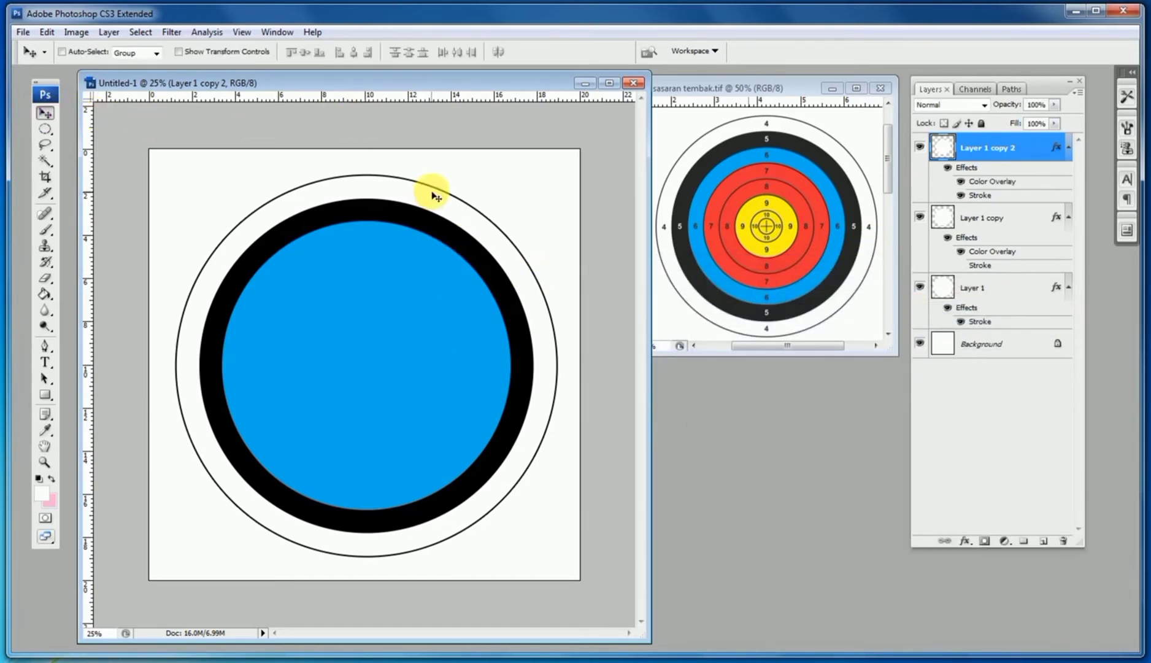
# Duplicate the original Layer 1 circle and move the copy above Layer 1 copy 2 in the layer stack.
pyautogui.click(989, 292)
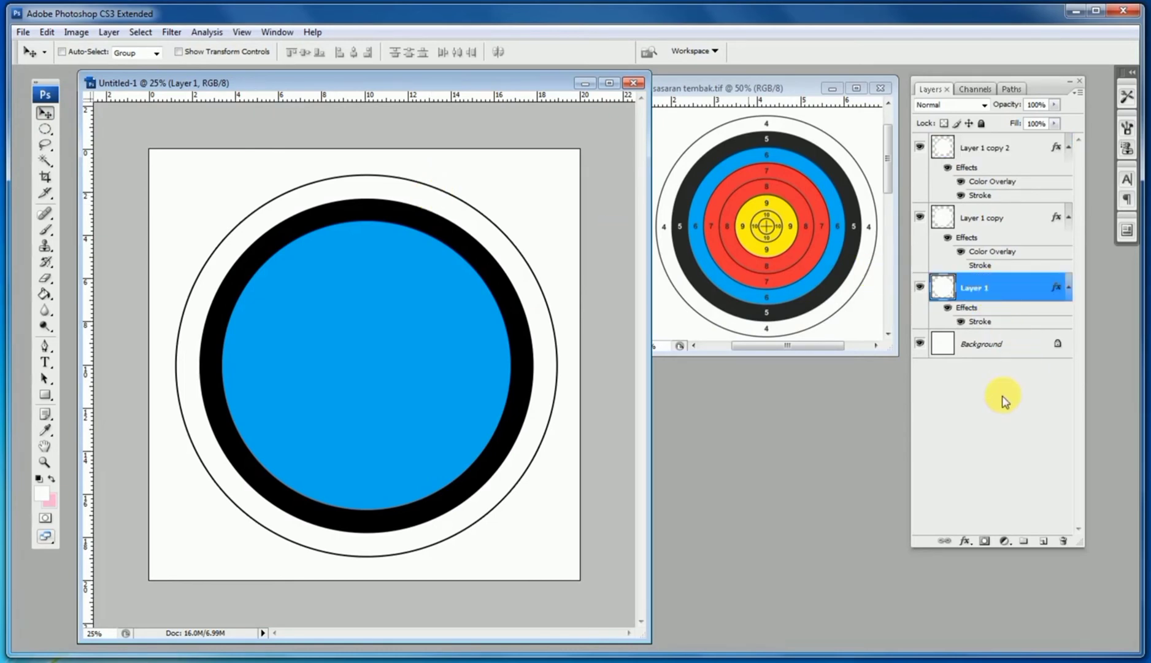
pyautogui.hotkey('ctrl', 'j')
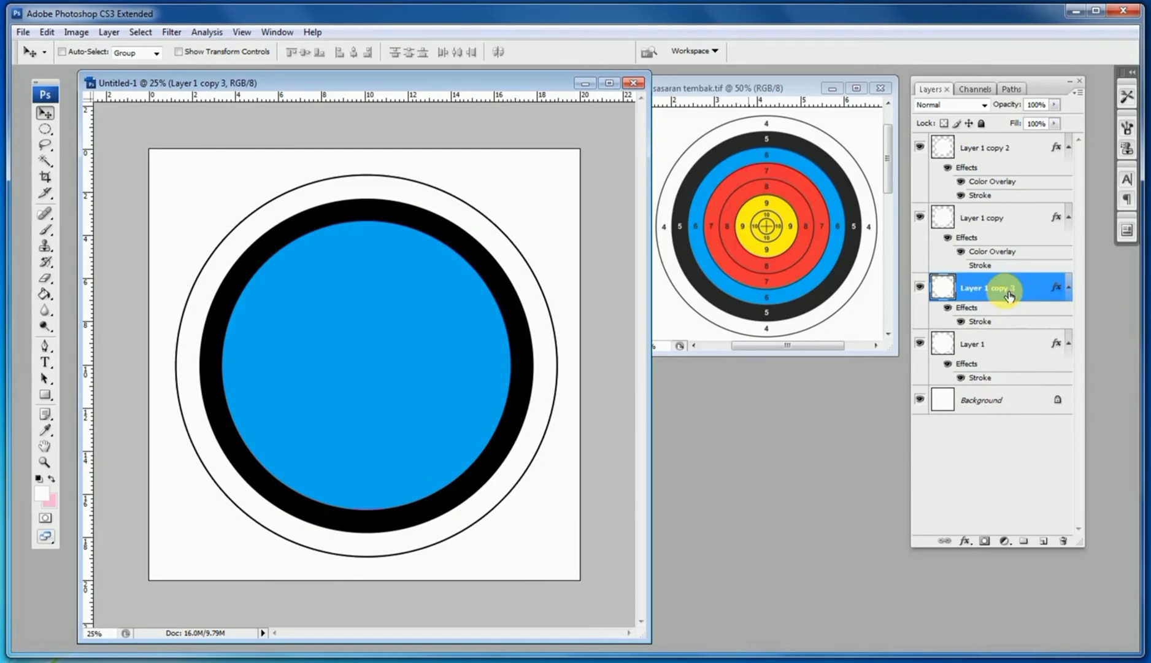
pyautogui.moveTo(1009, 296); pyautogui.dragTo(1009, 146)
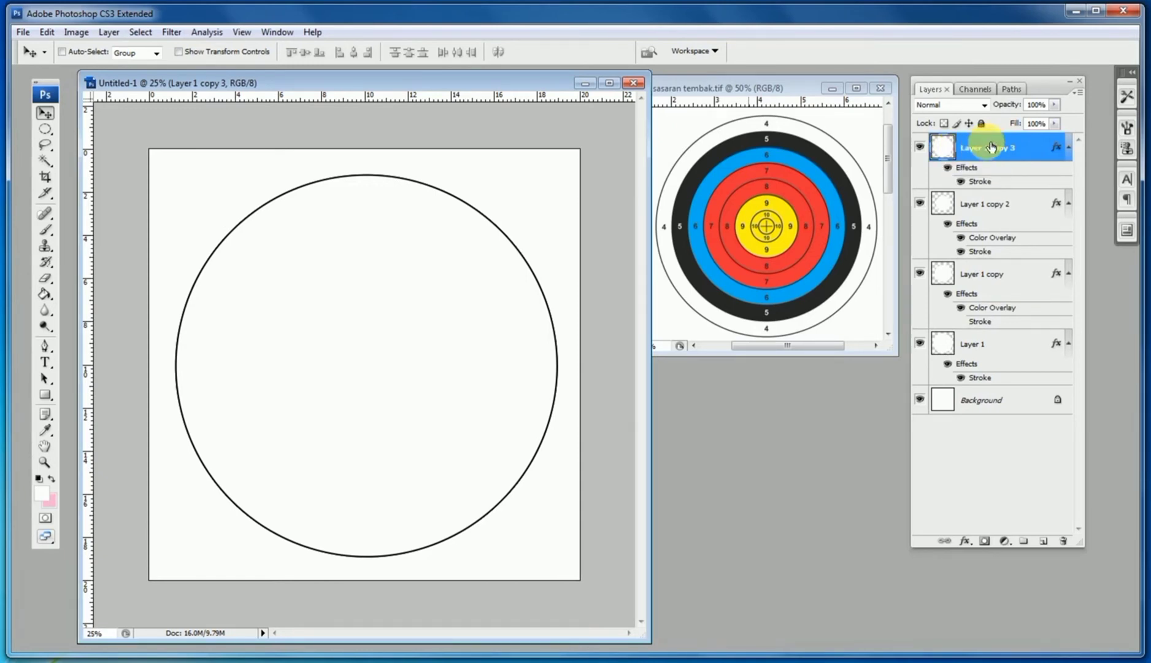
# Scale the topmost circle copy about its centre to 64% in both width and height with linked proportions.
pyautogui.hotkey('ctrl', 't')
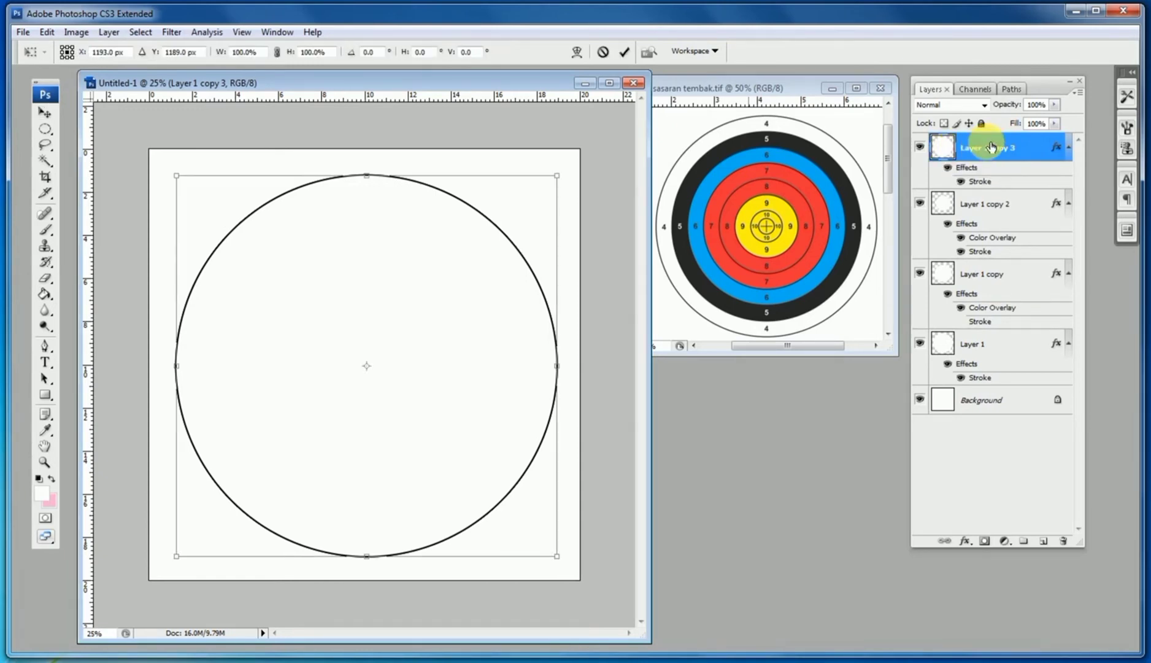
pyautogui.click(277, 52)
pyautogui.doubleClick(244, 52)
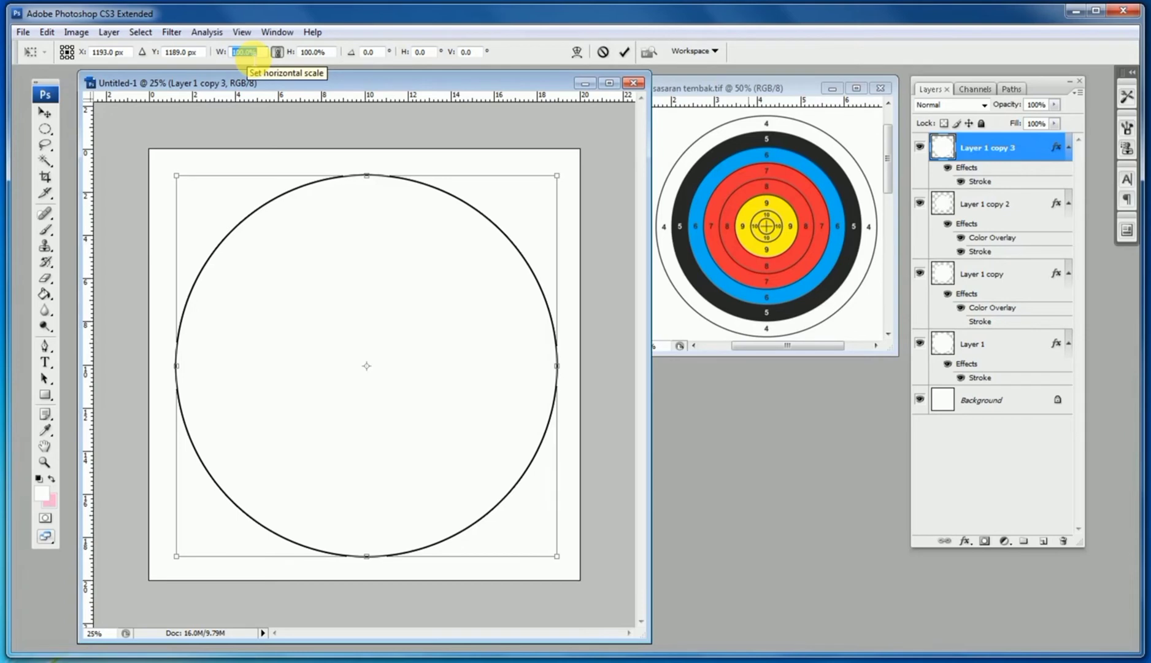
pyautogui.write('64')
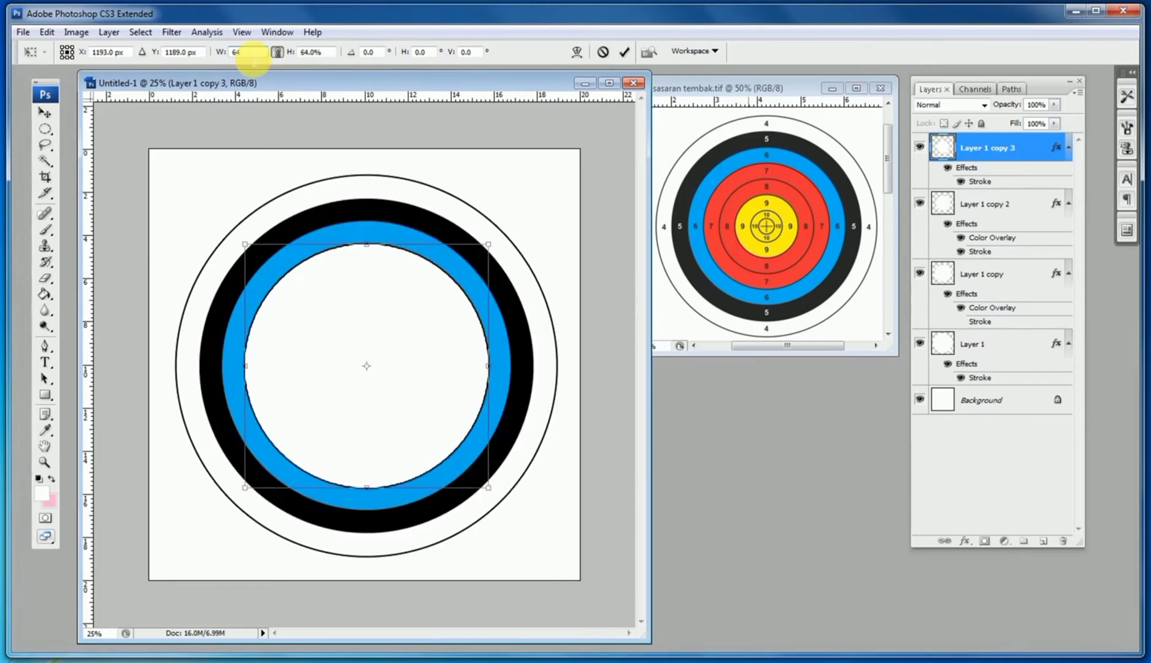
pyautogui.press('Return')
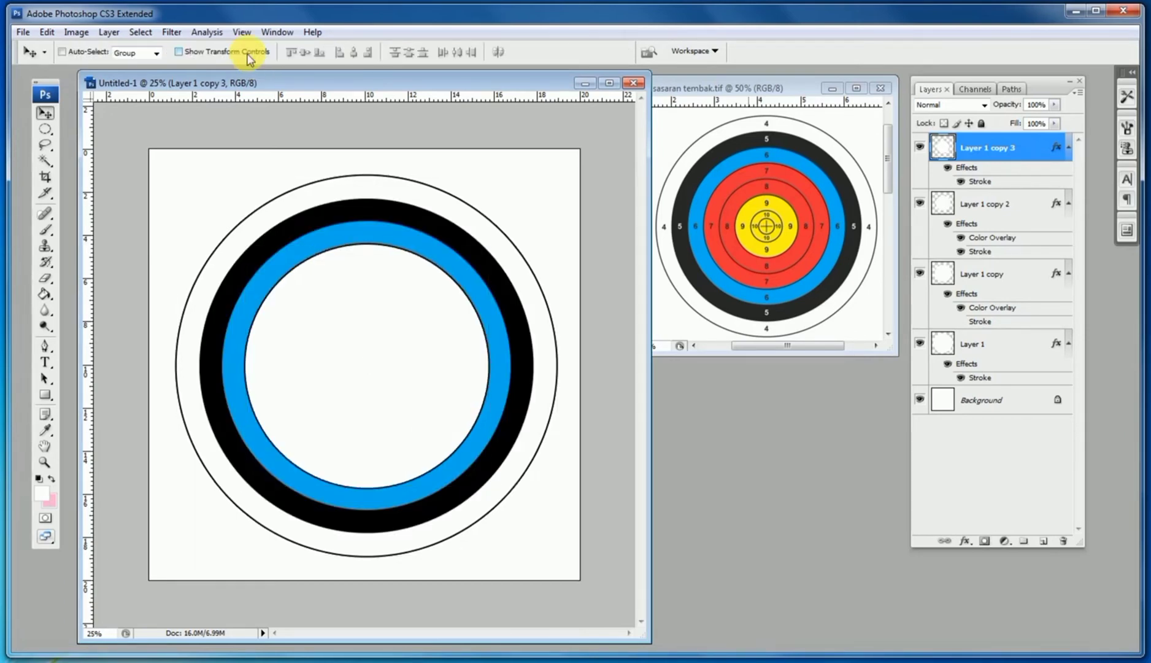
# Apply a red Color Overlay at 100% opacity to the 64% circle, keeping its Stroke effect on.
pyautogui.doubleClick(943, 147)
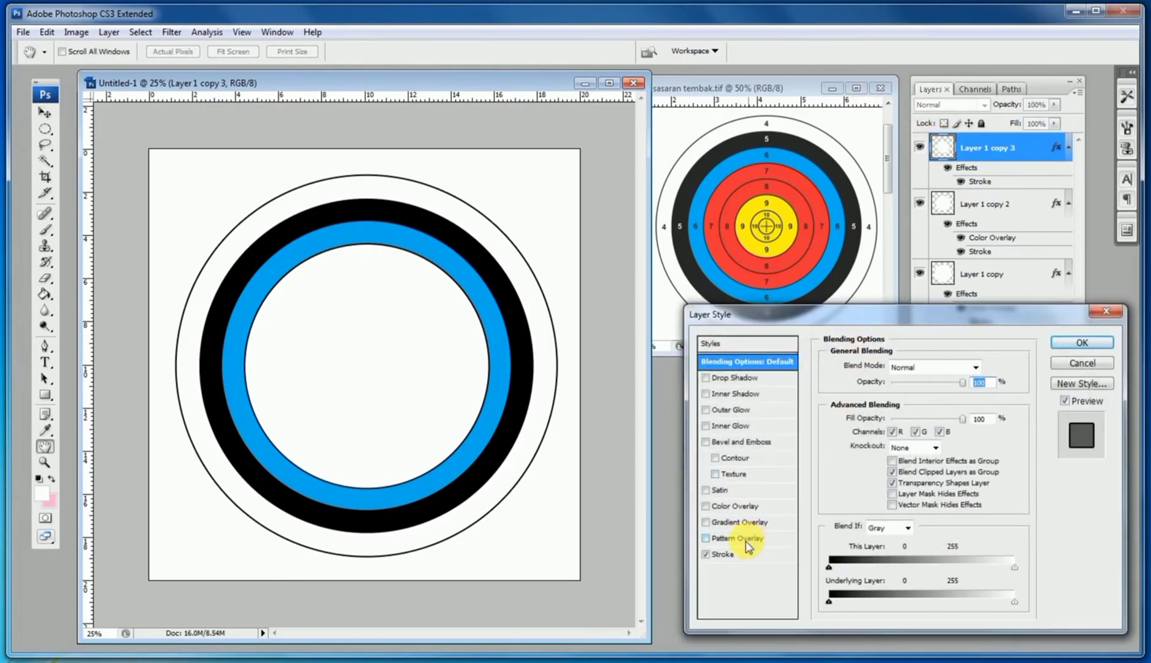
pyautogui.click(736, 508)
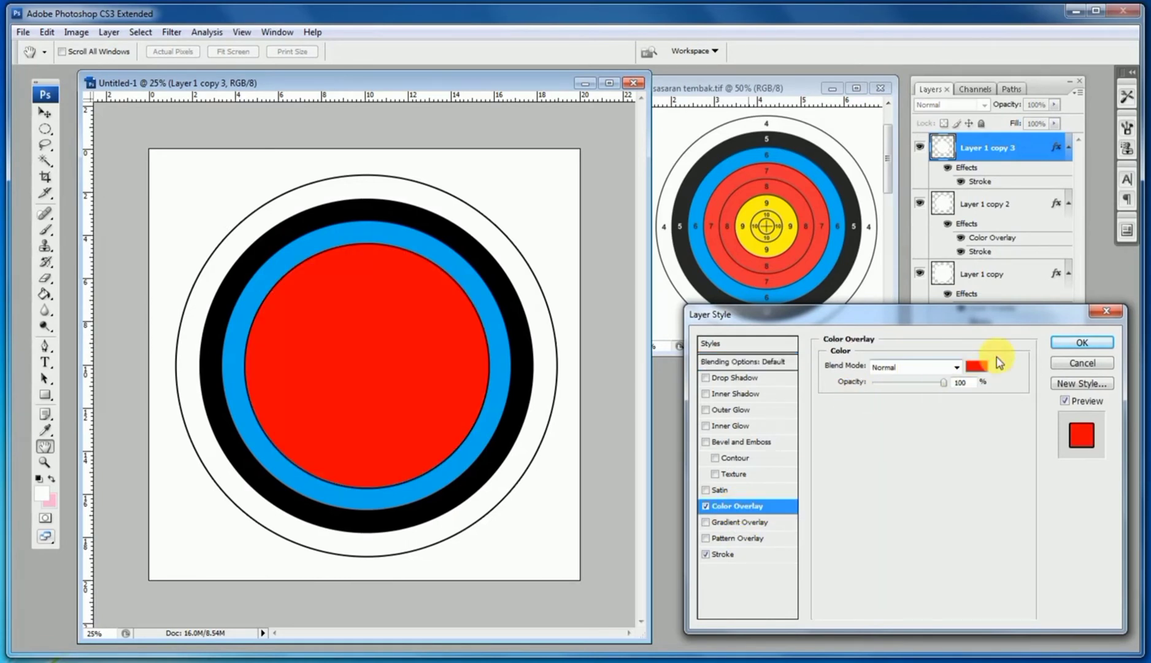
pyautogui.click(1082, 341)
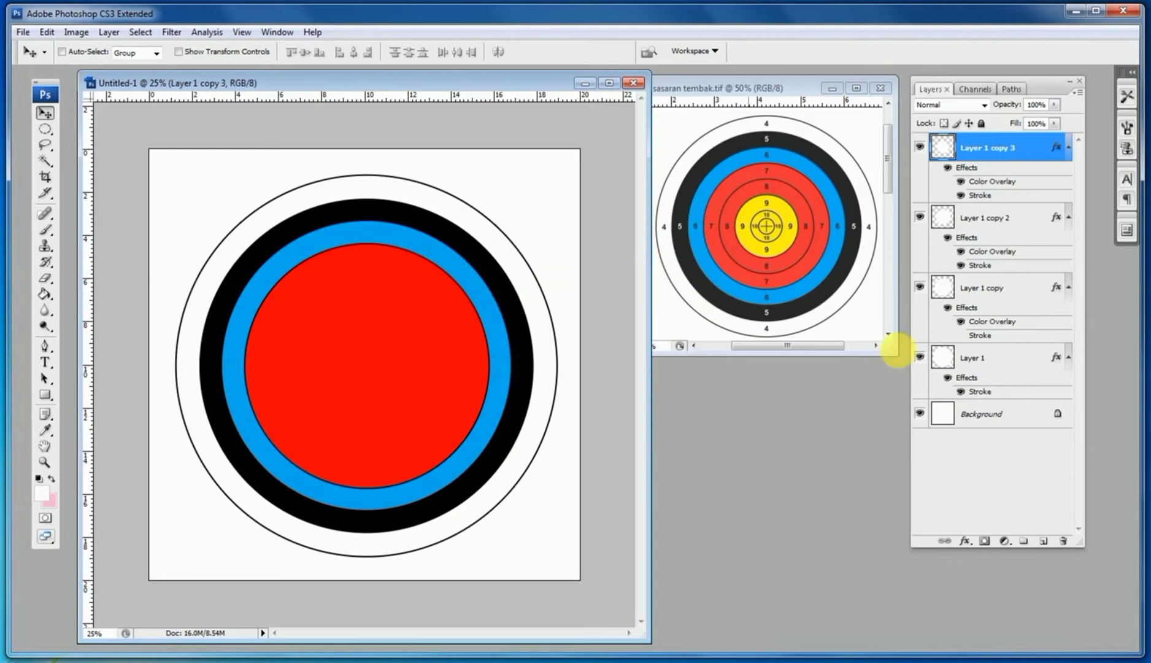
# Duplicate the original Layer 1 circle and move the copy above Layer 1 copy 3 in the layer stack.
pyautogui.click(998, 361)
pyautogui.hotkey('ctrl', 'j')
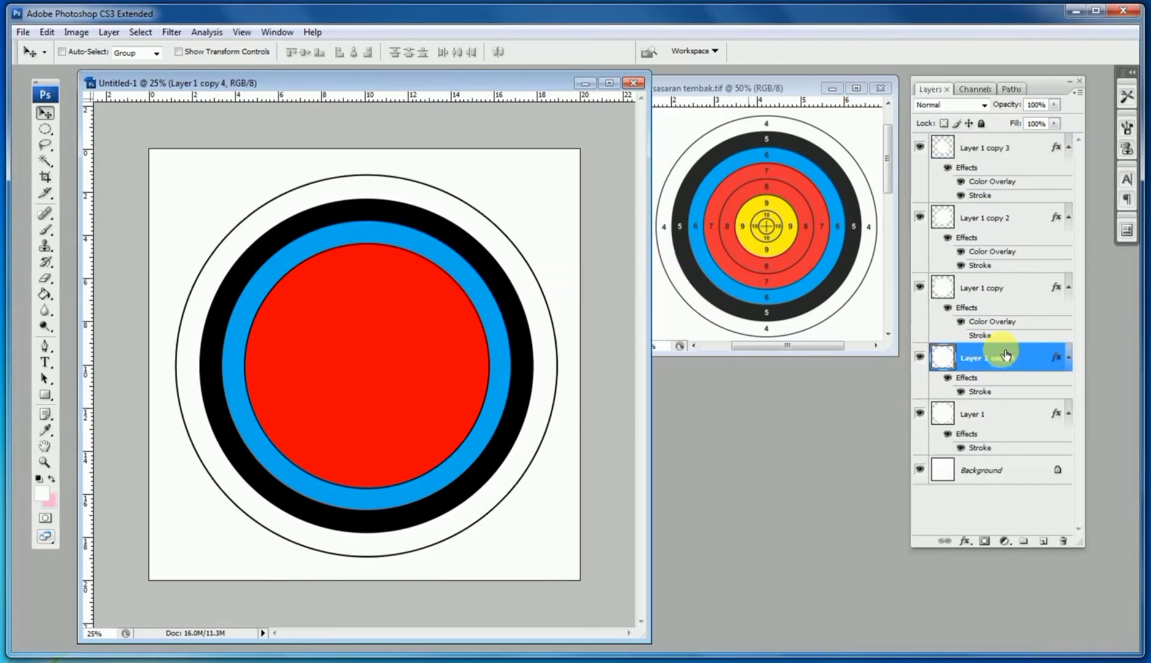
pyautogui.moveTo(993, 361); pyautogui.dragTo(987, 141)
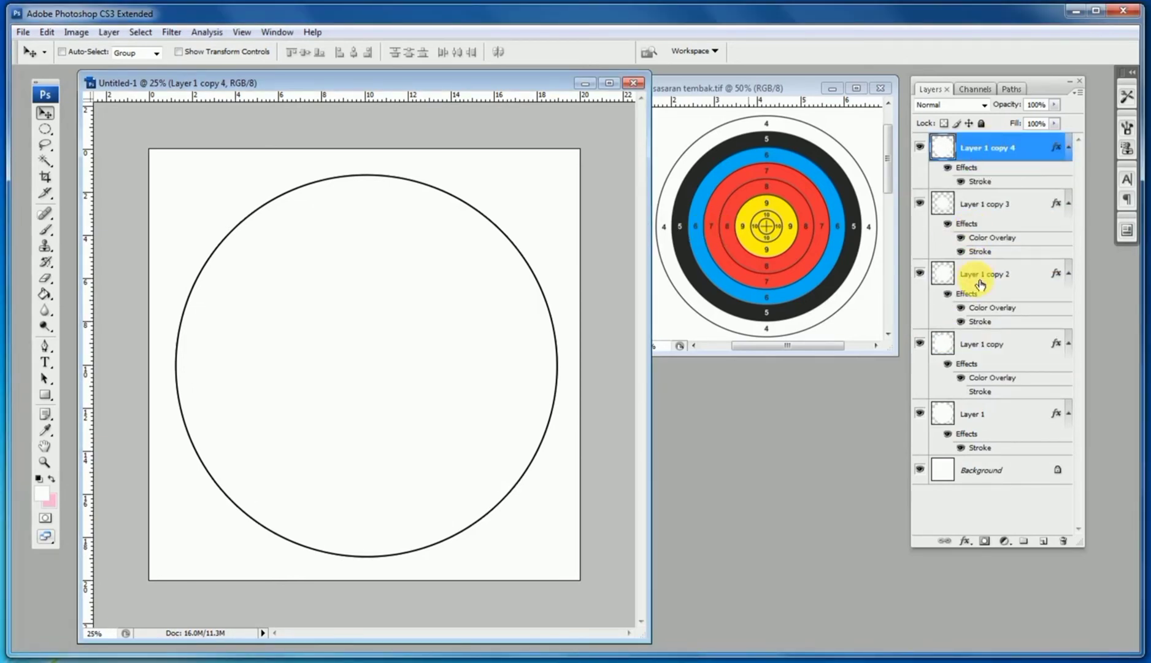
# Scale the new topmost circle copy about its centre to 52% in both width and height.
pyautogui.hotkey('ctrl', 't')
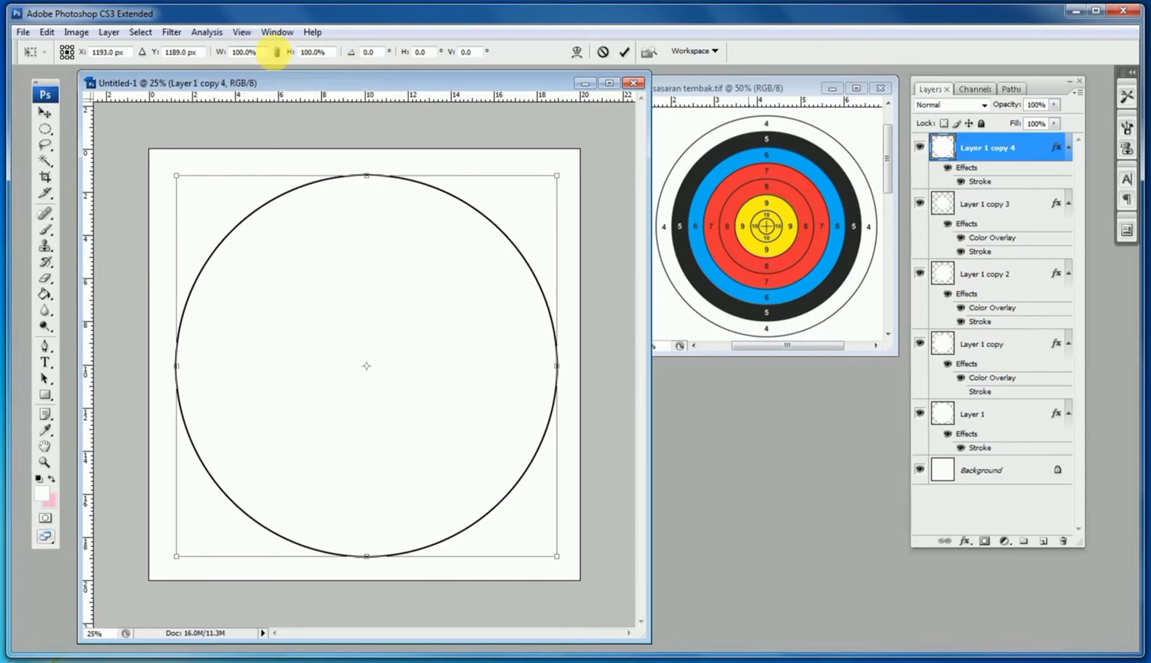
pyautogui.click(278, 54)
pyautogui.click(225, 54)
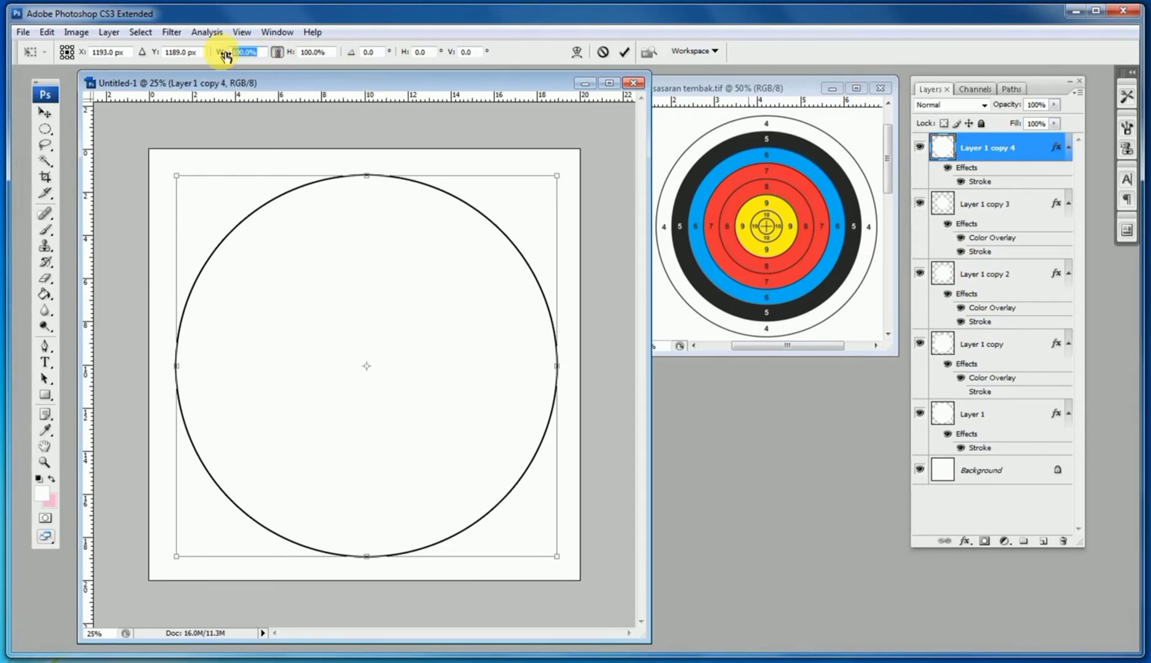
pyautogui.write('52')
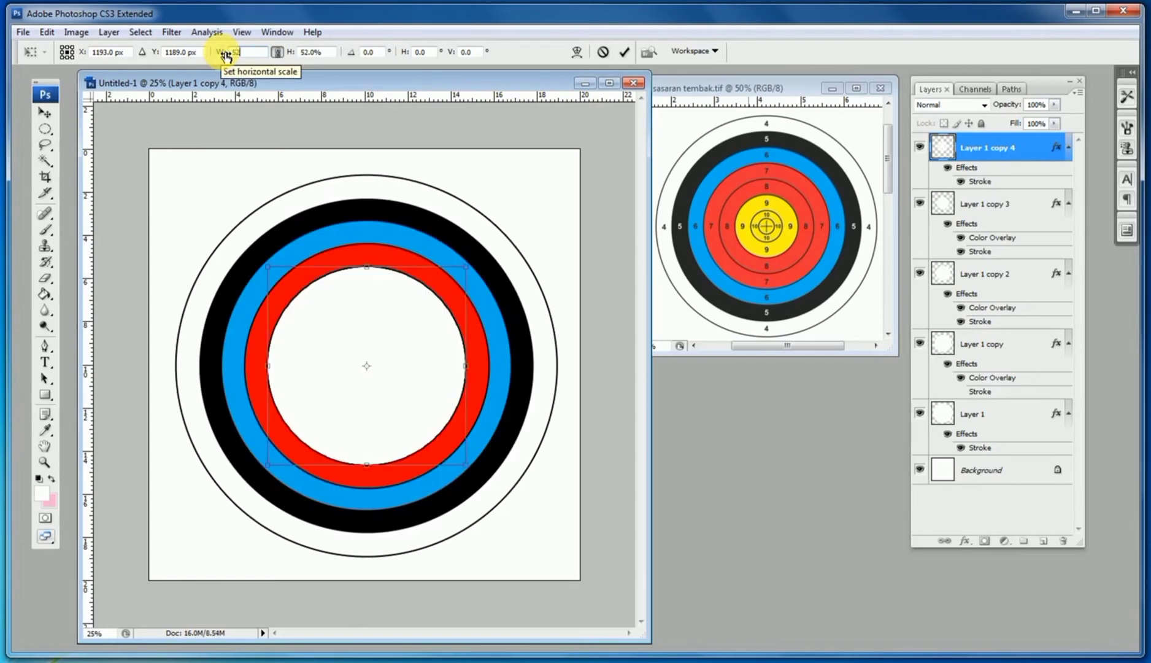
pyautogui.press('Return')
pyautogui.press('Return')
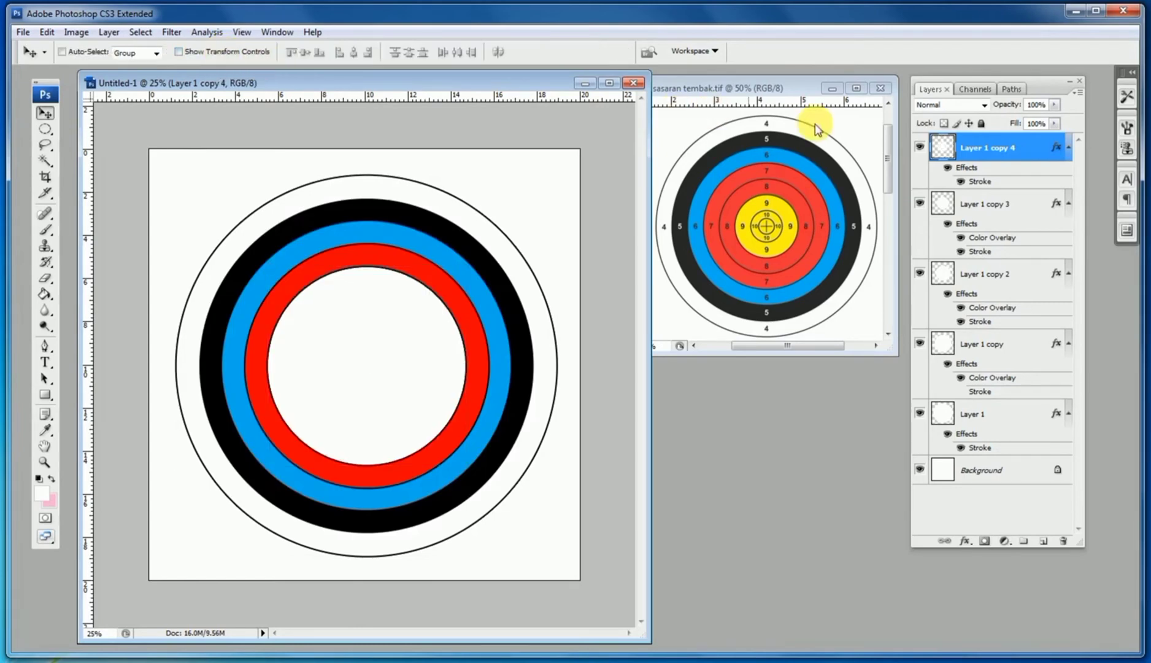
# Apply a red Color Overlay at 100% opacity to the 52% circle, keeping its Stroke effect on.
pyautogui.doubleClick(948, 156)
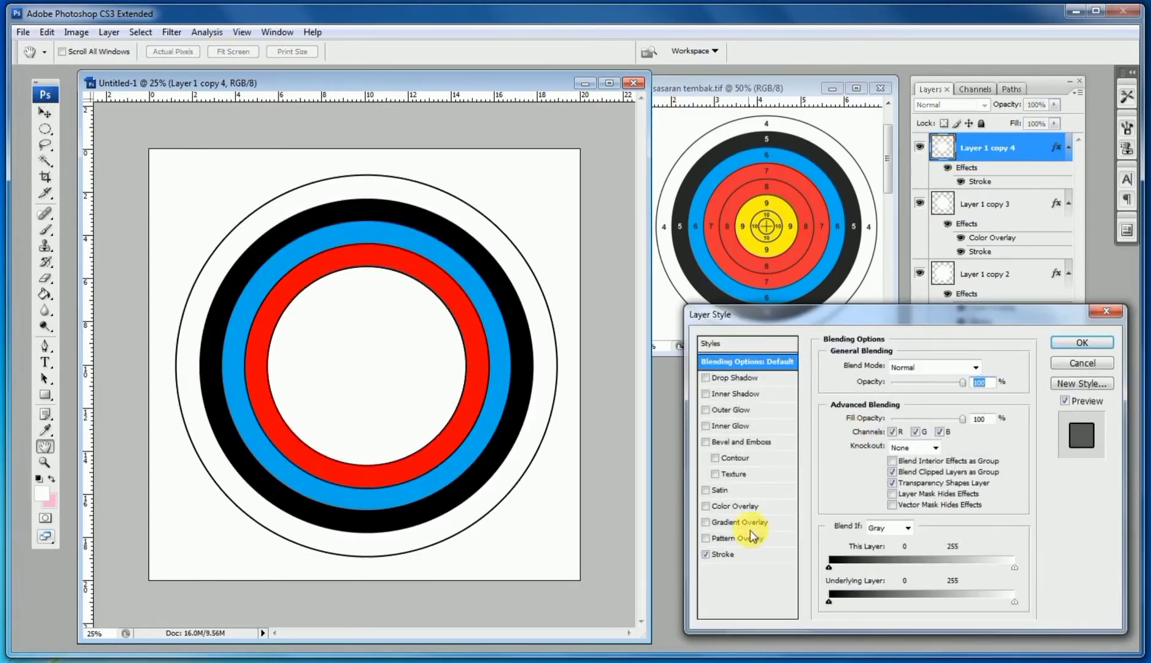
pyautogui.click(738, 505)
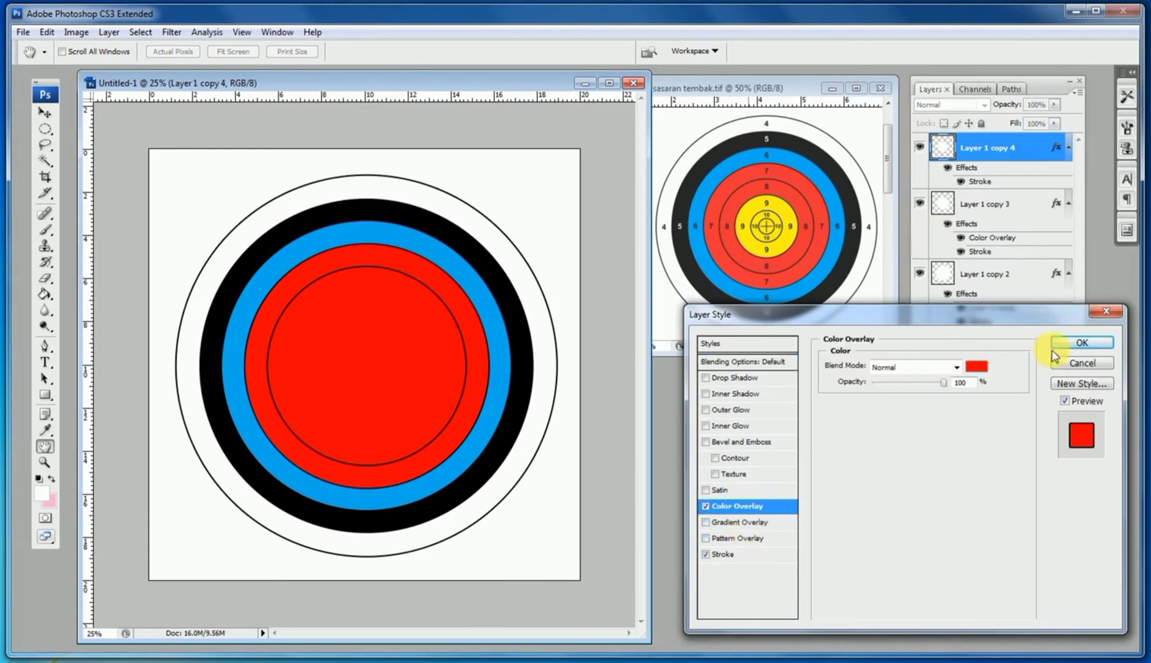
pyautogui.click(1071, 343)
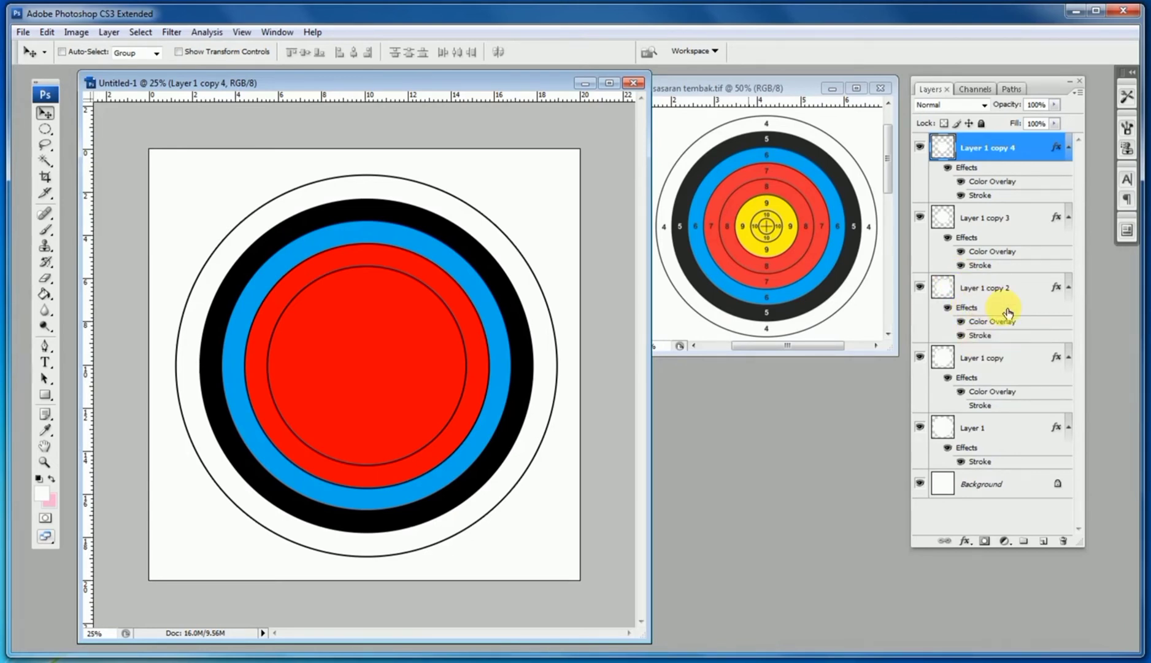
# Duplicate the original Layer 1 circle and move the copy above Layer 1 copy 4 in the layer stack.
pyautogui.click(984, 431)
pyautogui.hotkey('ctrl', 'j')
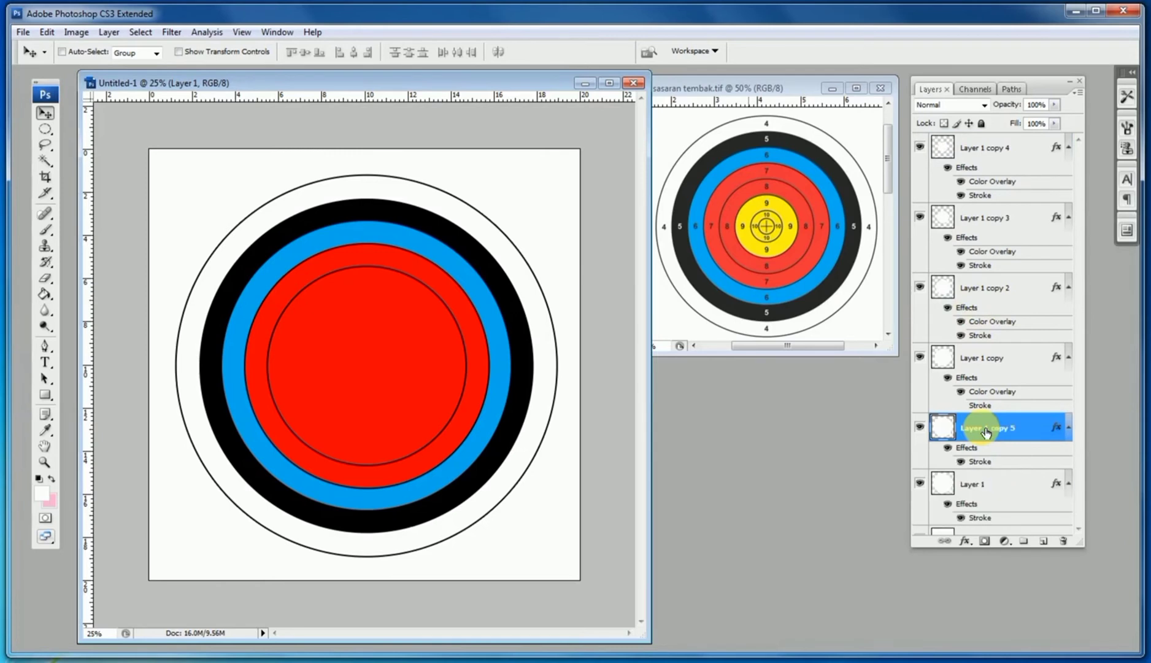
pyautogui.moveTo(986, 431); pyautogui.dragTo(999, 151)
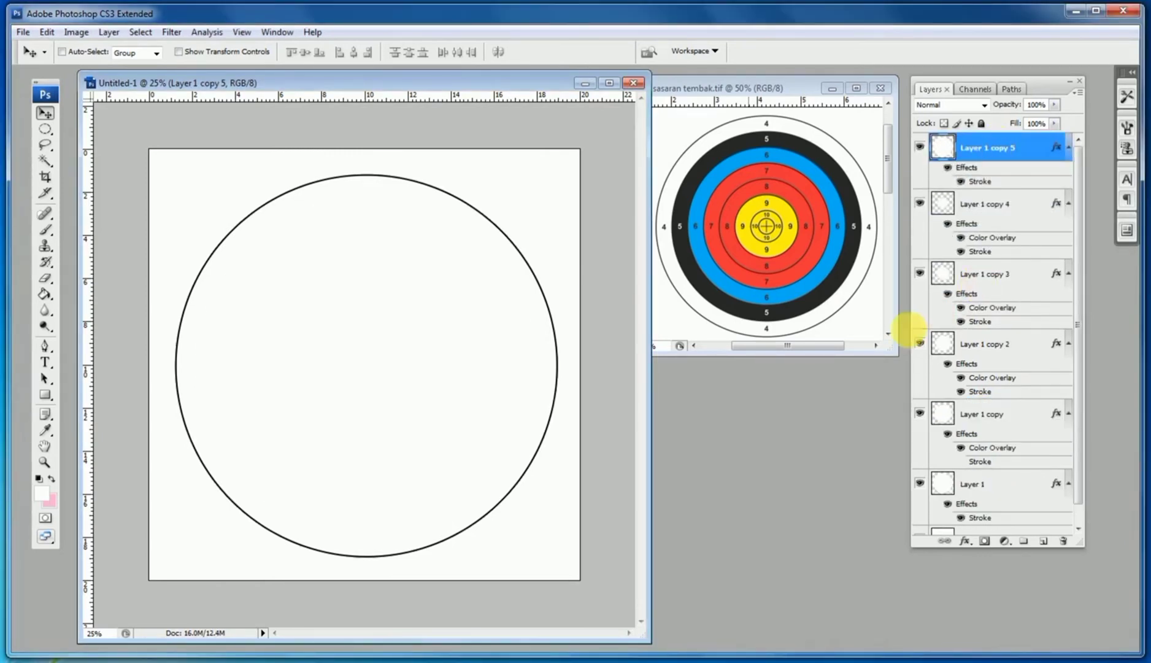
# Scale the new topmost circle copy about its centre to 40% in both width and height.
pyautogui.hotkey('ctrl', 't')
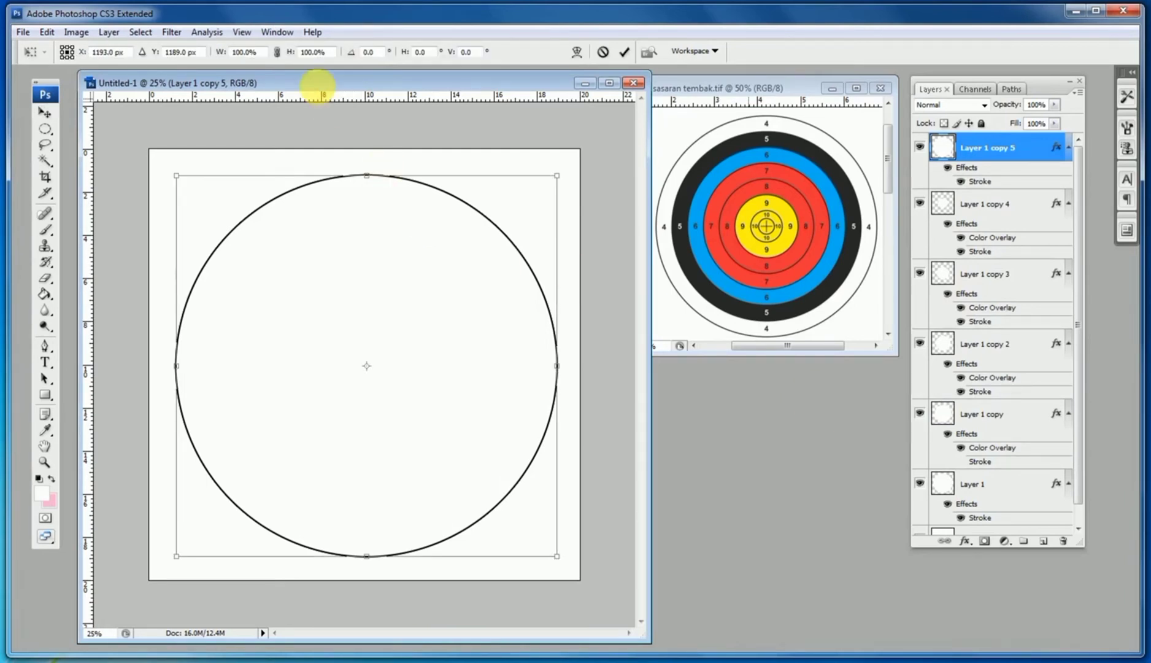
pyautogui.click(277, 53)
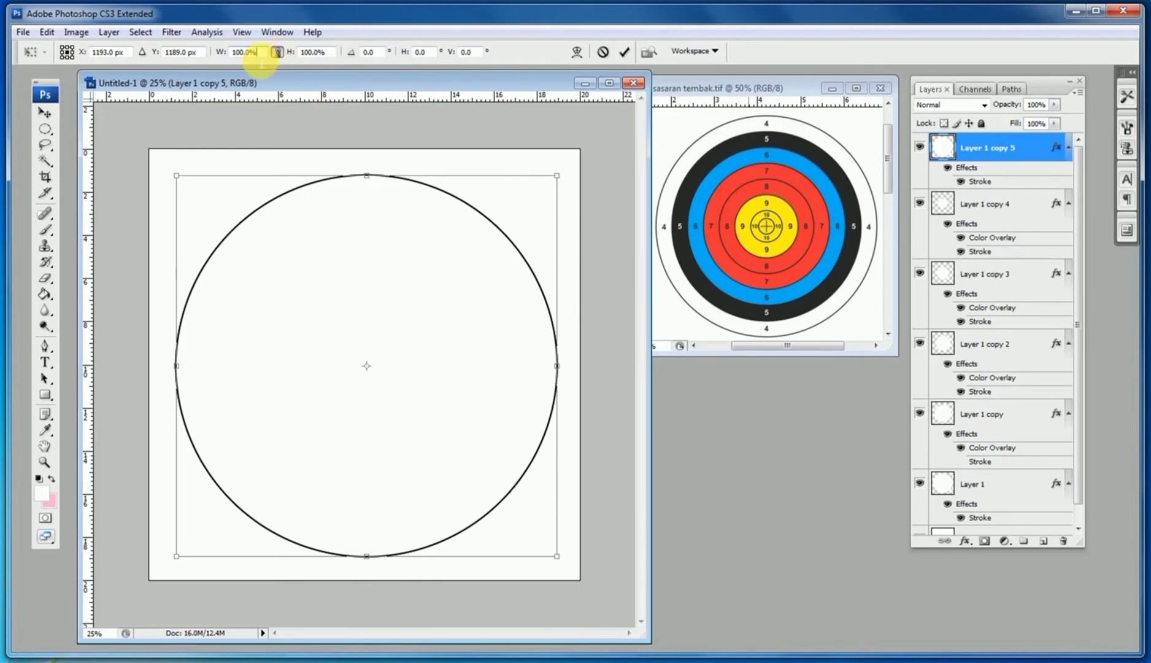
pyautogui.click(252, 53)
pyautogui.write('52')
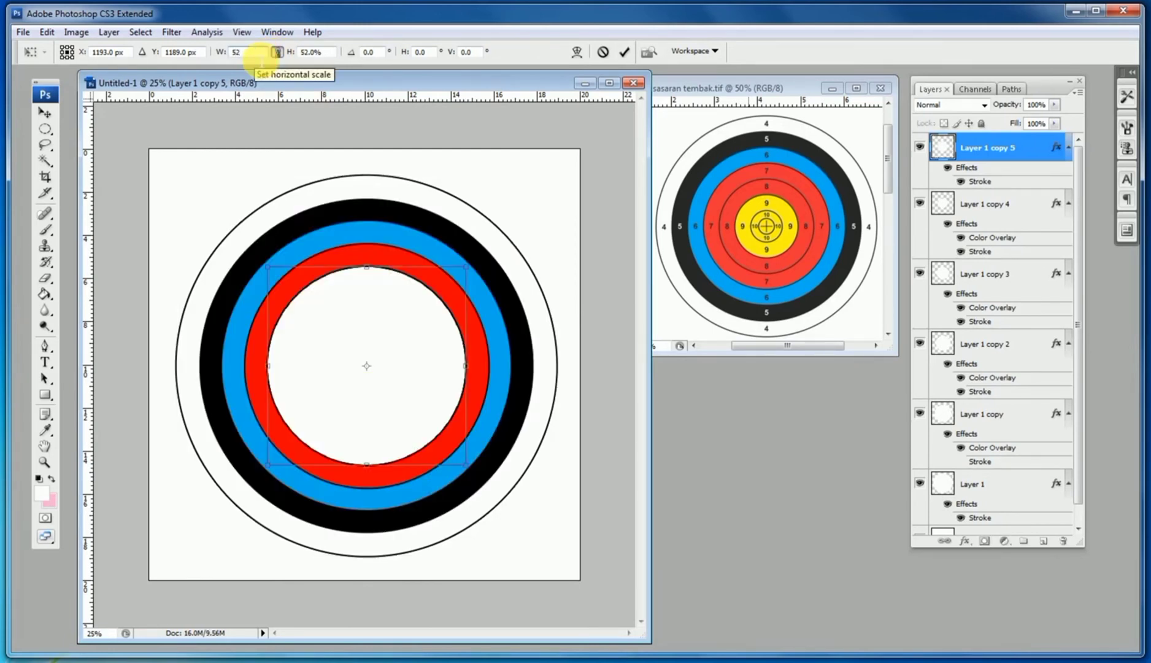
pyautogui.doubleClick(261, 58)
pyautogui.write('40')
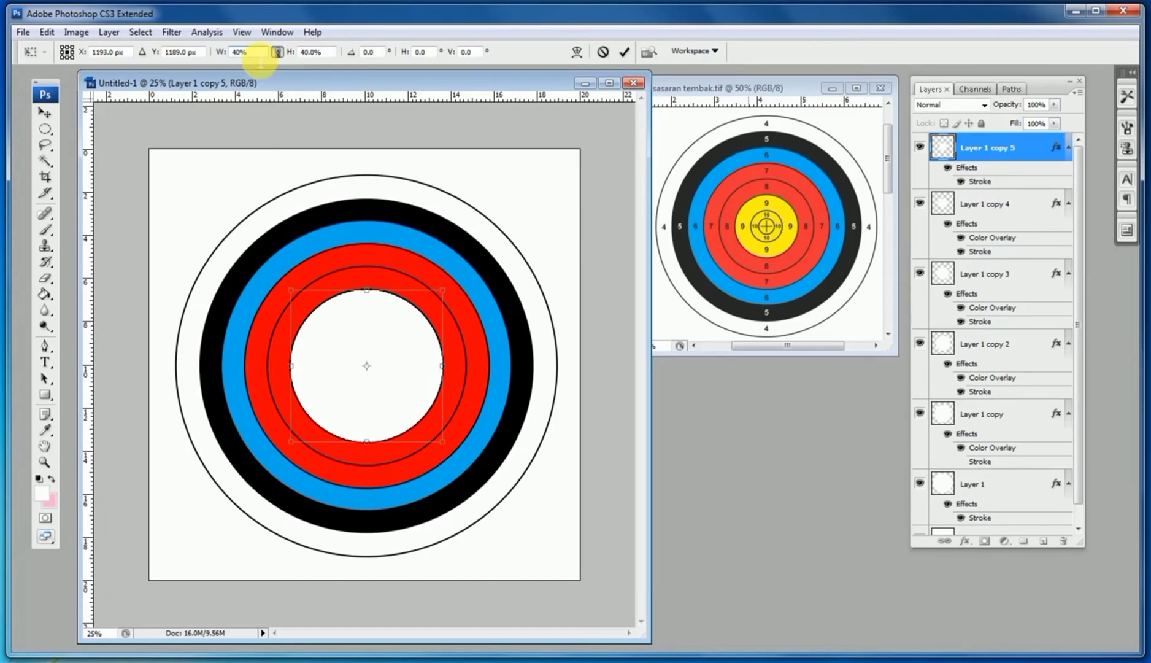
pyautogui.press('Return')
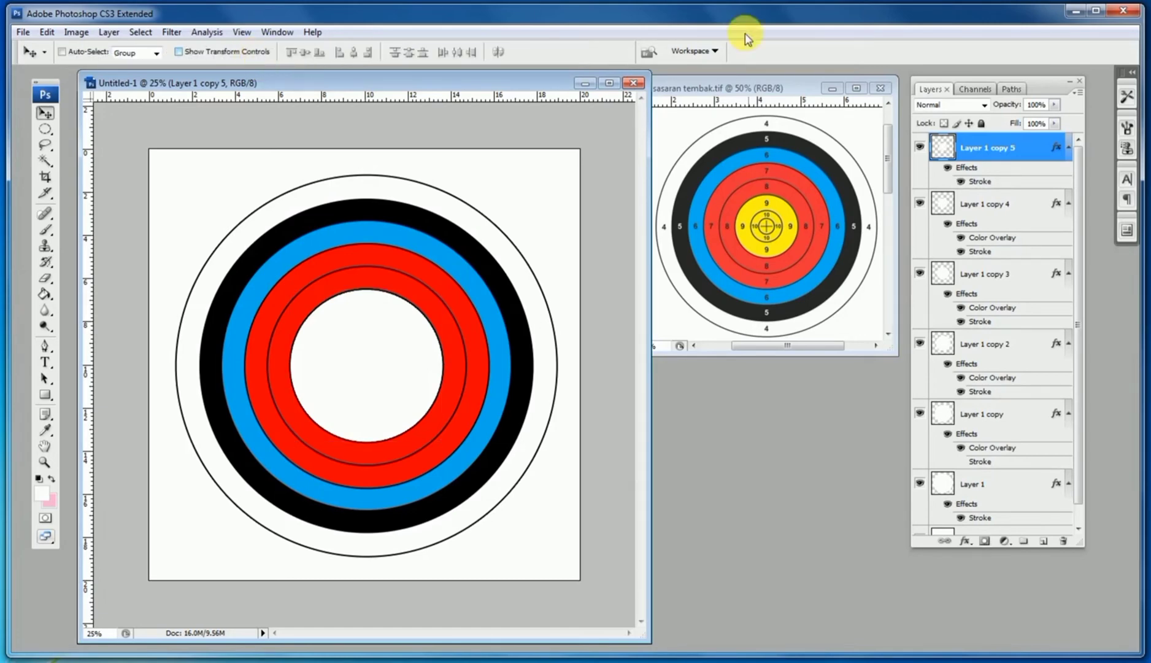
# Apply a Color Overlay to the 40% circle using the yellow (fcf312) sampled from the reference target's ring 9.
pyautogui.doubleClick(955, 155)
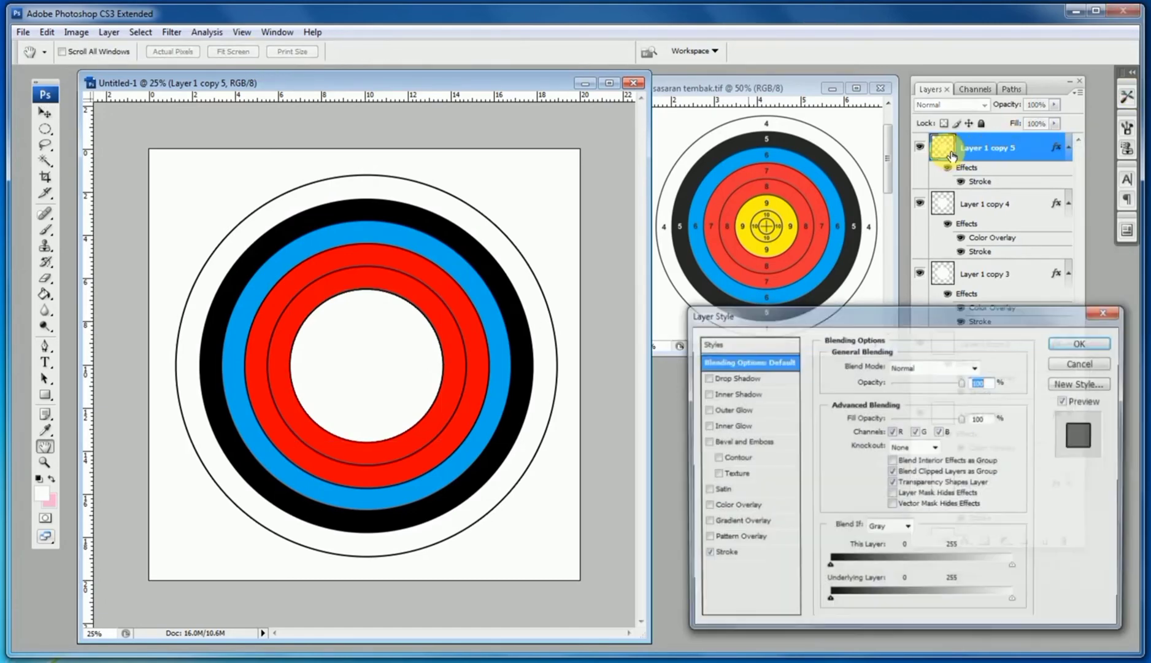
pyautogui.click(739, 509)
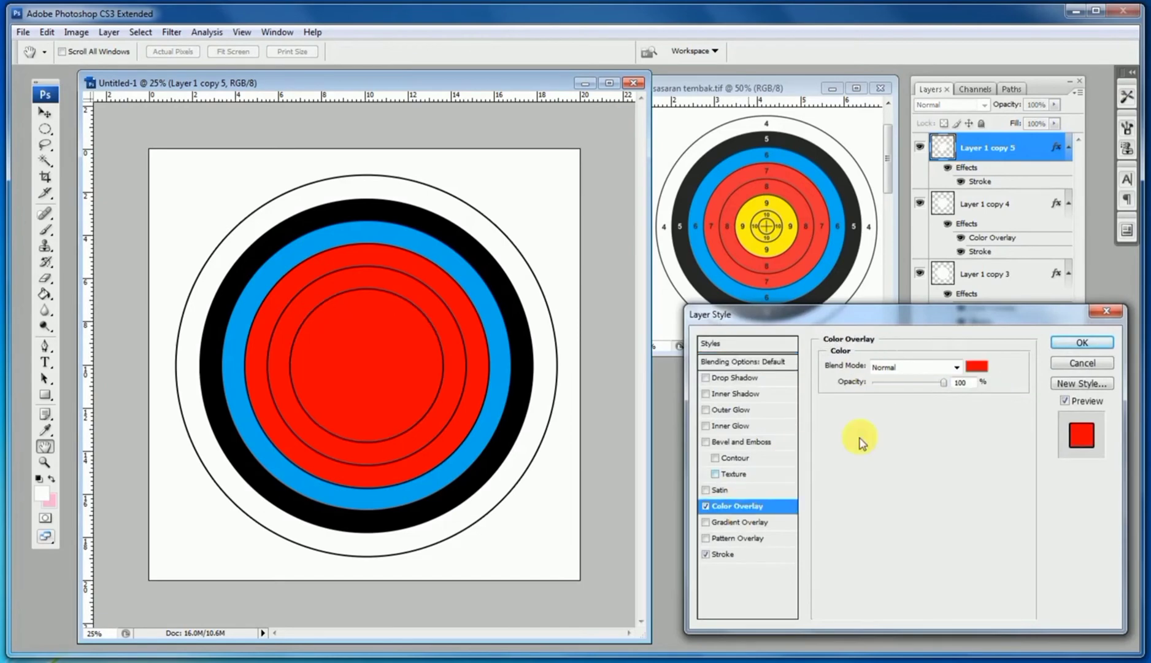
pyautogui.click(976, 368)
pyautogui.click(753, 212)
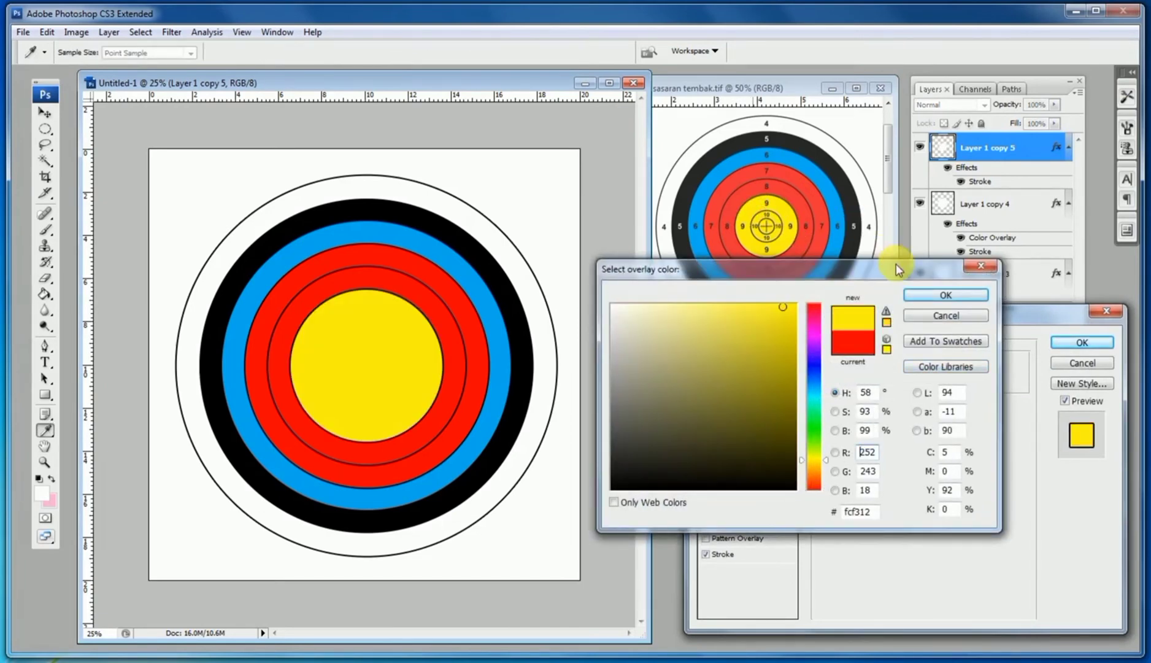
pyautogui.click(945, 295)
pyautogui.click(1075, 344)
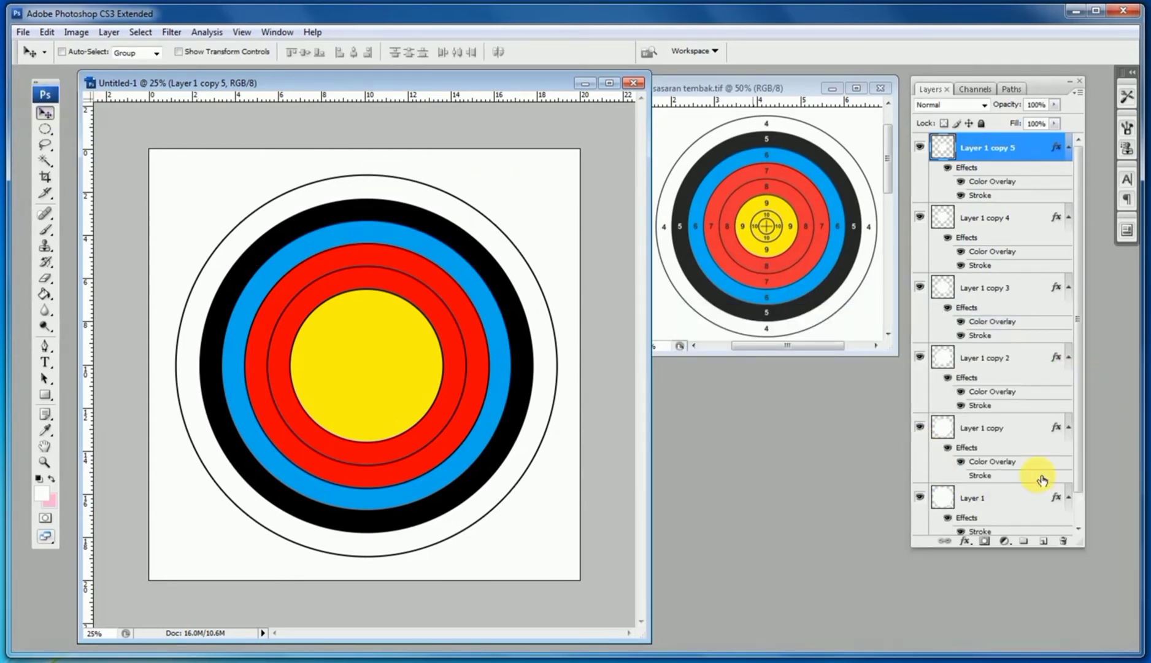
# Duplicate the original Layer 1 circle and move the copy above Layer 1 copy 5 in the layer stack.
pyautogui.scroll(-1, 971, 476)
pyautogui.click(1013, 465)
pyautogui.hotkey('ctrl', 'j')
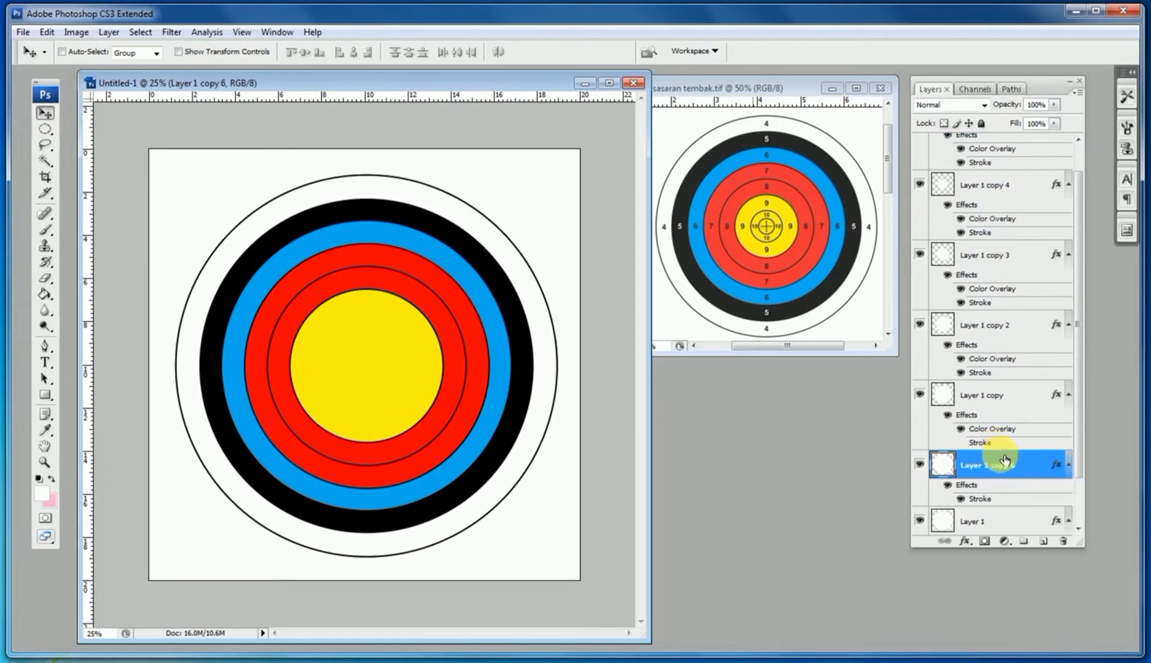
pyautogui.moveTo(1012, 464); pyautogui.dragTo(1026, 144)
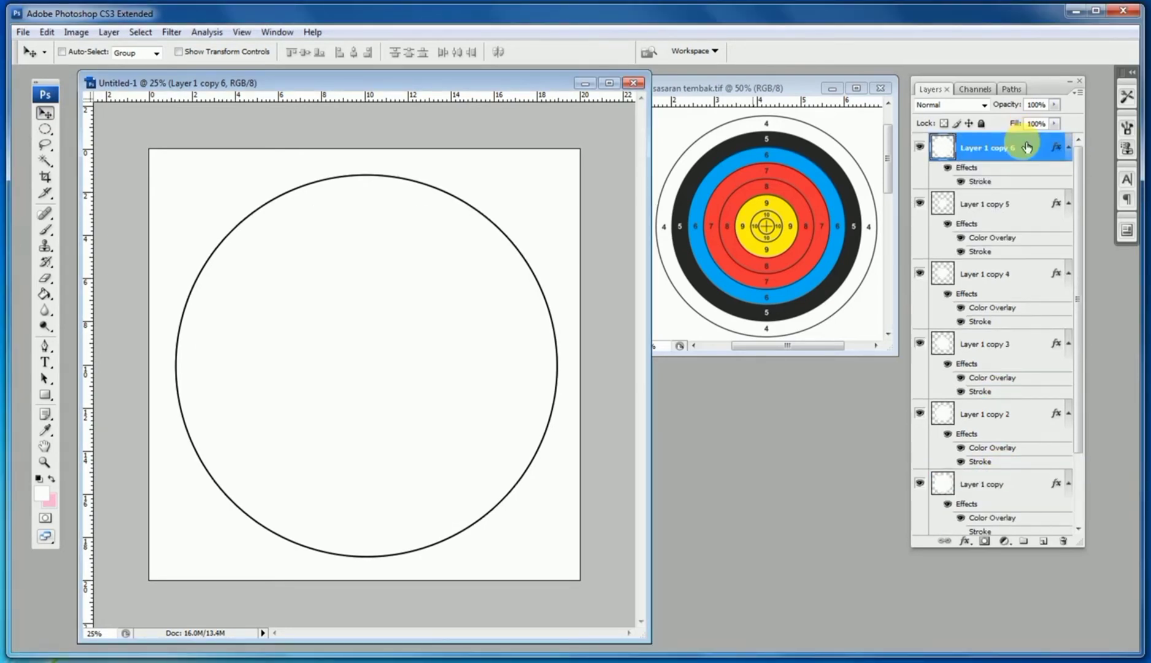
# Scale the new topmost circle copy about its centre to 28% in both width and height.
pyautogui.hotkey('ctrl', 't')
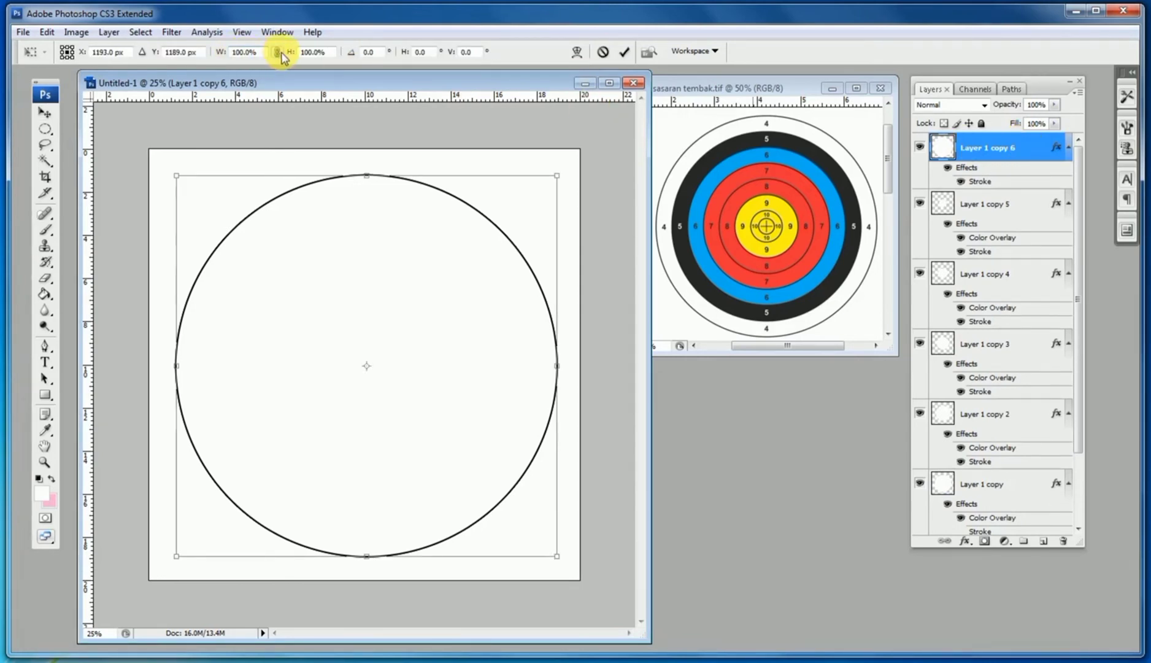
pyautogui.click(245, 53)
pyautogui.write('28')
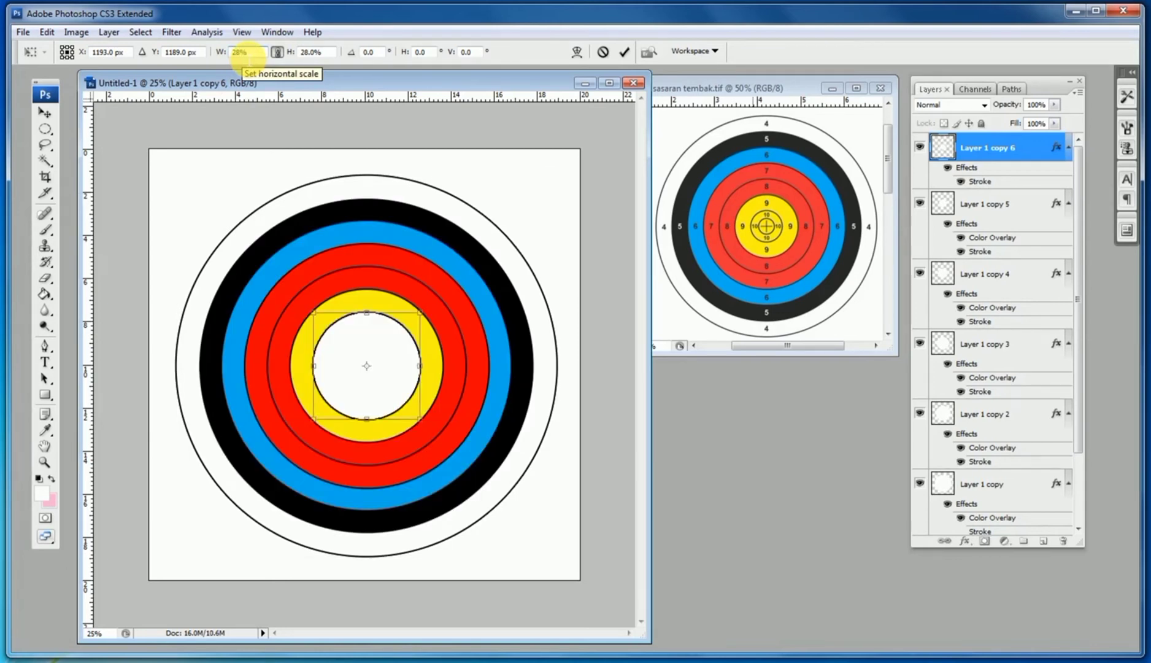
pyautogui.press('Return')
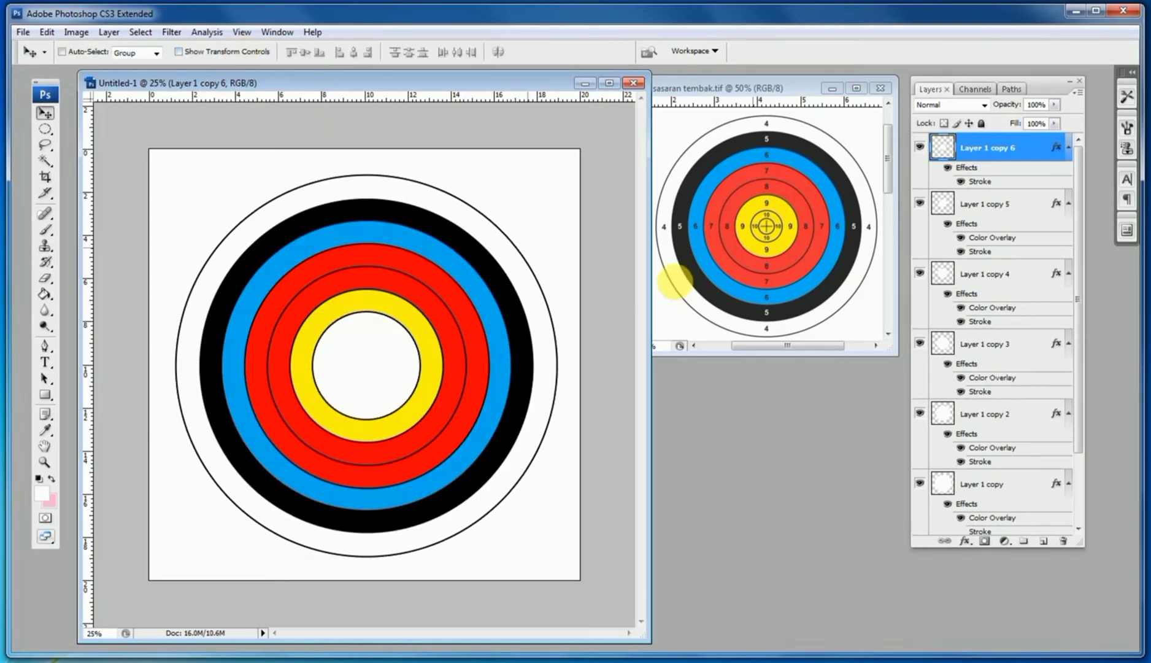
# Apply a Color Overlay to the 28% circle using the yellow sampled from the surrounding yellow ring.
pyautogui.doubleClick(946, 156)
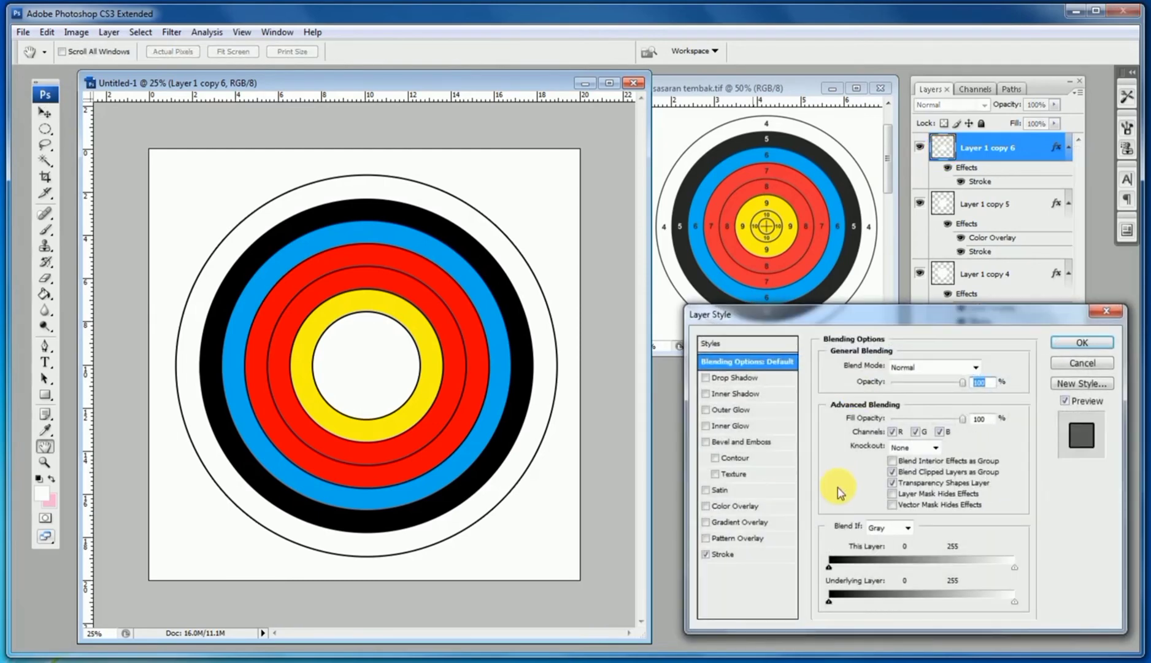
pyautogui.click(749, 506)
pyautogui.click(980, 364)
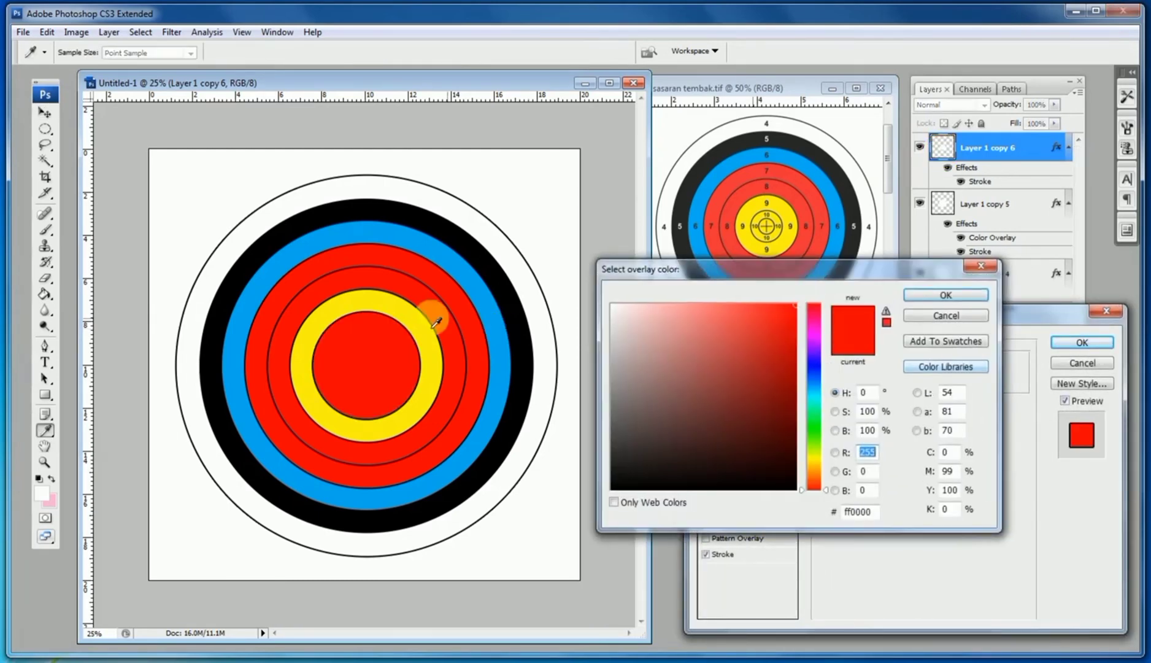
pyautogui.click(409, 322)
pyautogui.click(945, 295)
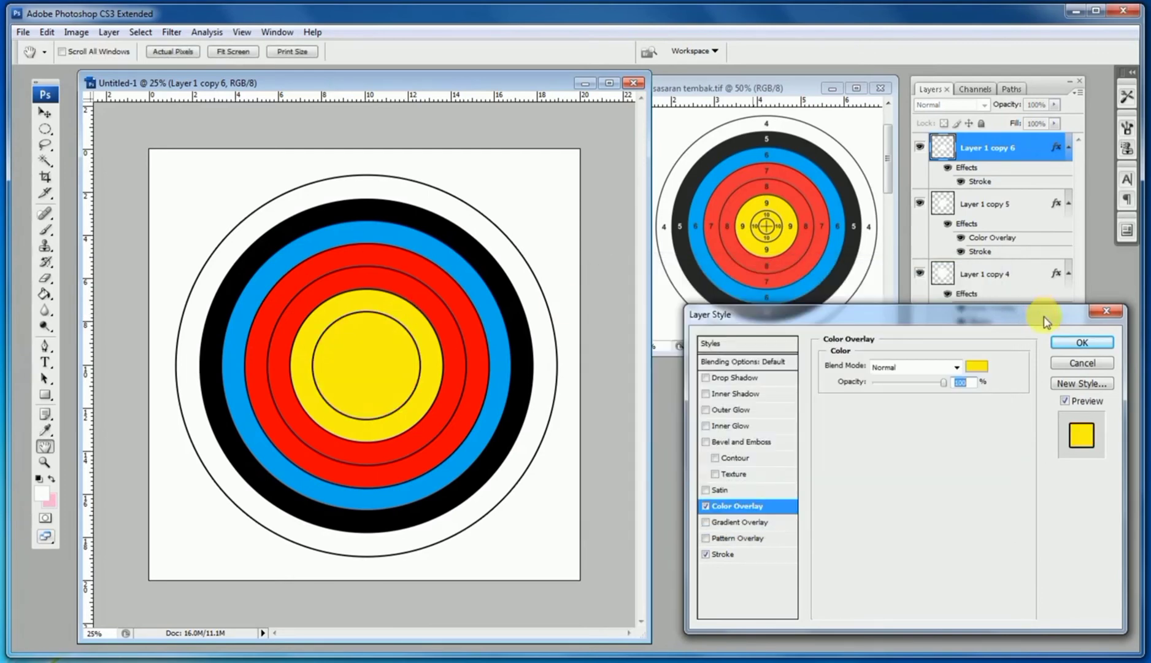
pyautogui.click(1081, 343)
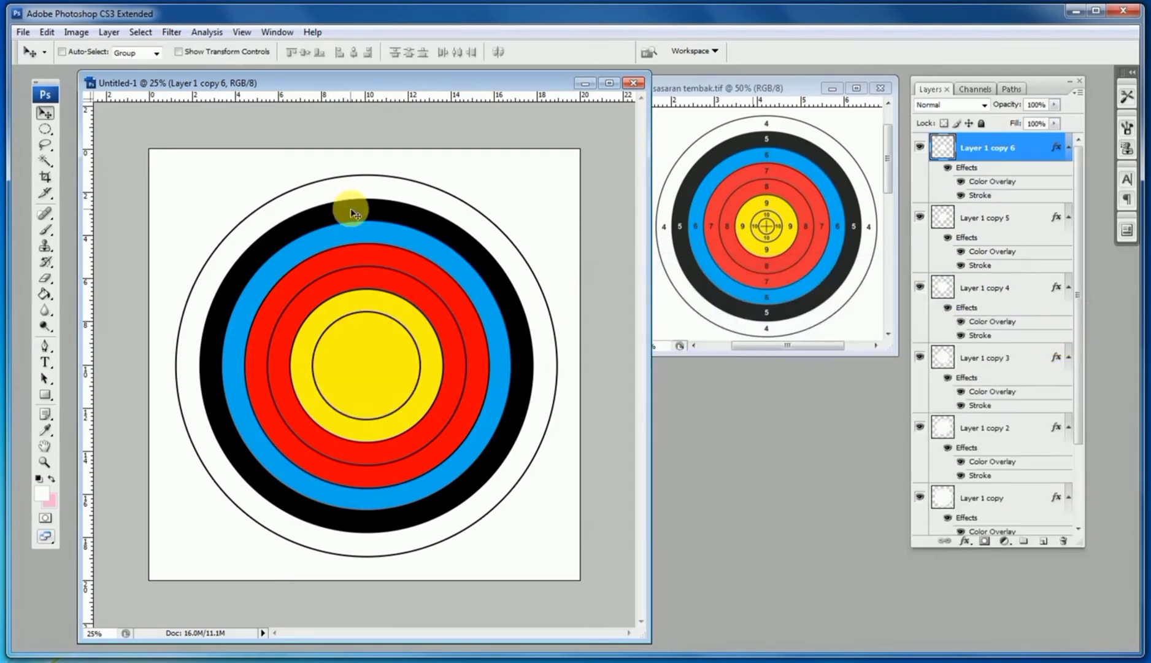
# Duplicate the original Layer 1 circle and move the copy above Layer 1 copy 6 in the layer stack.
pyautogui.scroll(-3, 982, 439)
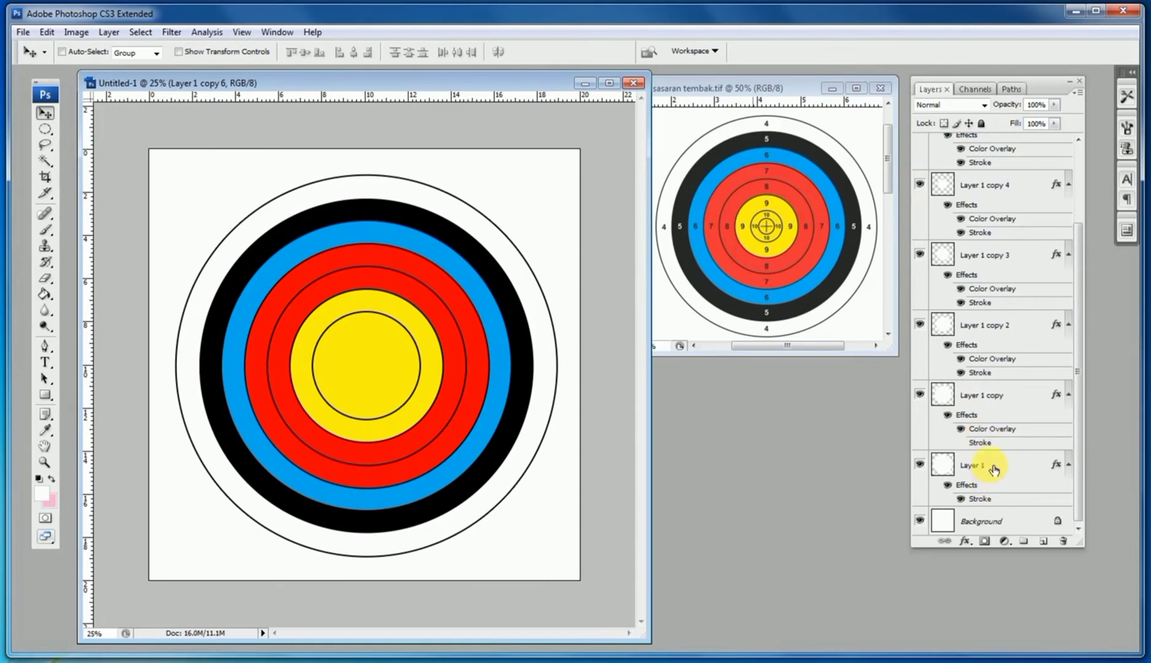
pyautogui.click(992, 466)
pyautogui.hotkey('ctrl', 'j')
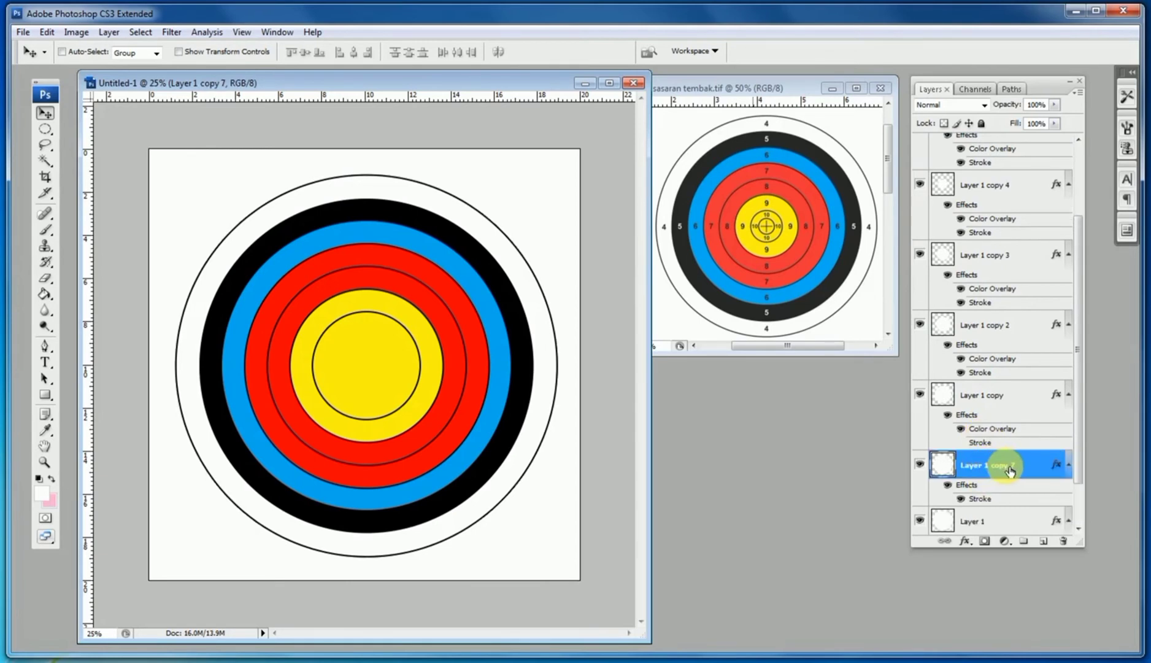
pyautogui.moveTo(1009, 469); pyautogui.dragTo(1013, 149)
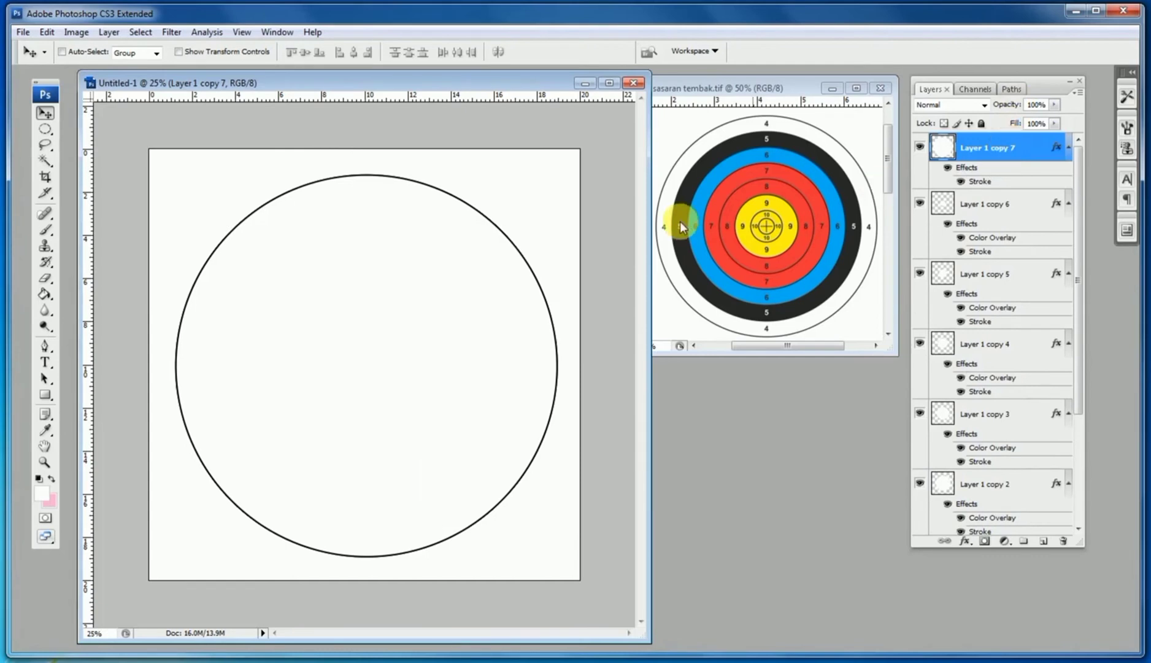
# Scale the new topmost circle copy about its centre to 16% in both width and height.
pyautogui.hotkey('ctrl', 't')
pyautogui.click(277, 53)
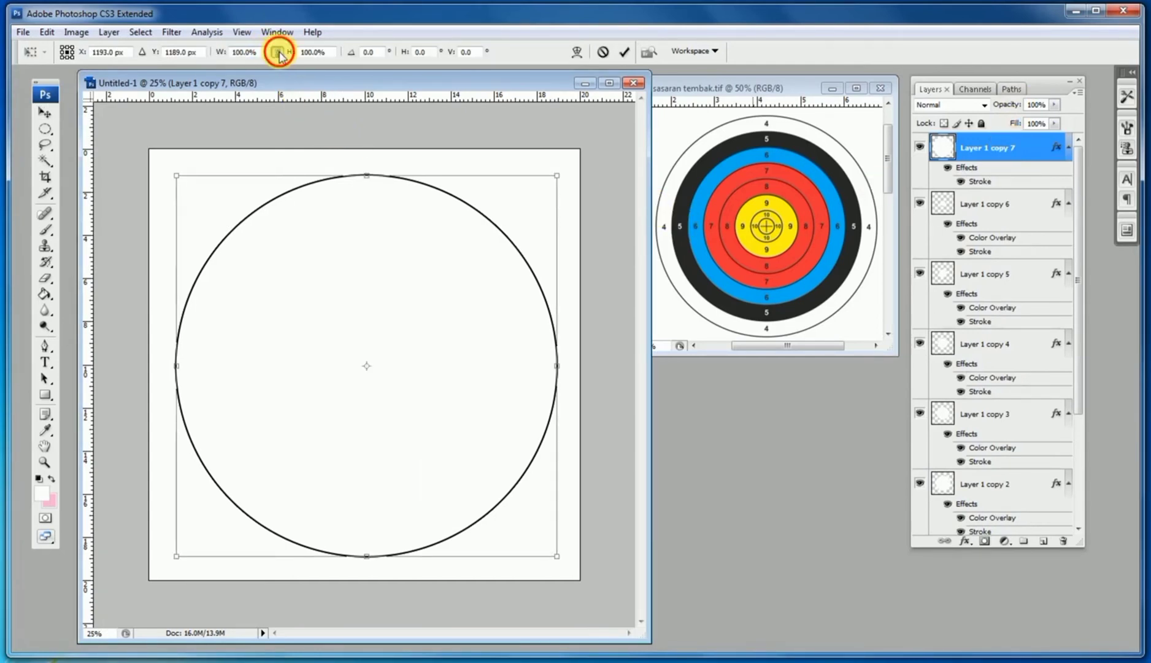
pyautogui.click(246, 53)
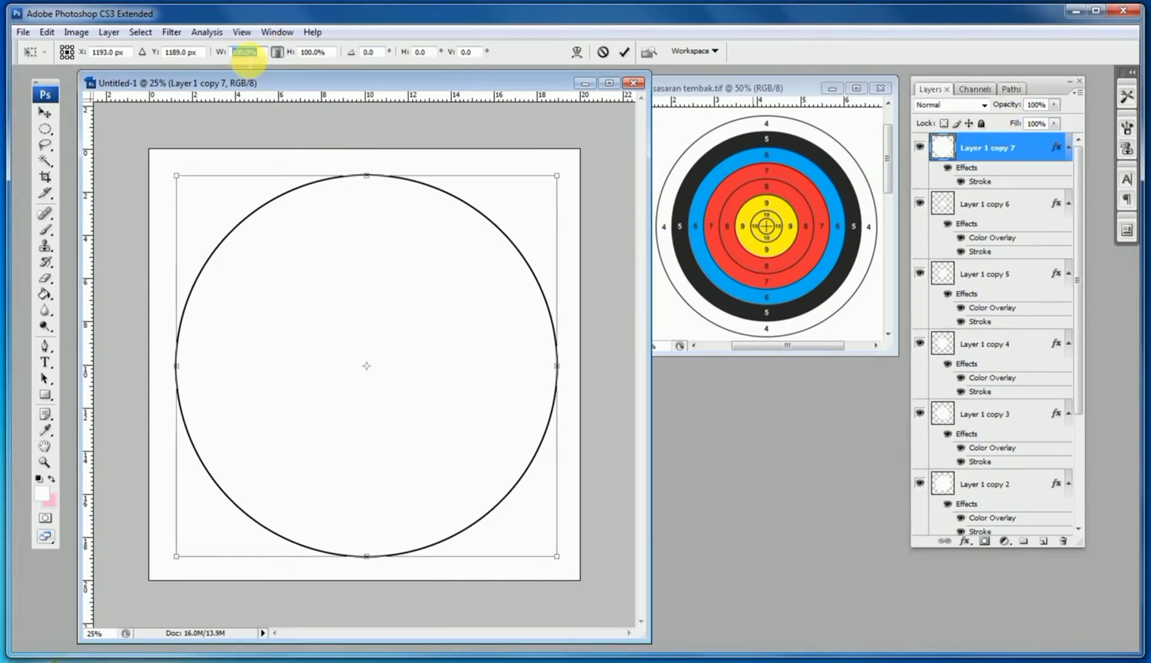
pyautogui.write('16')
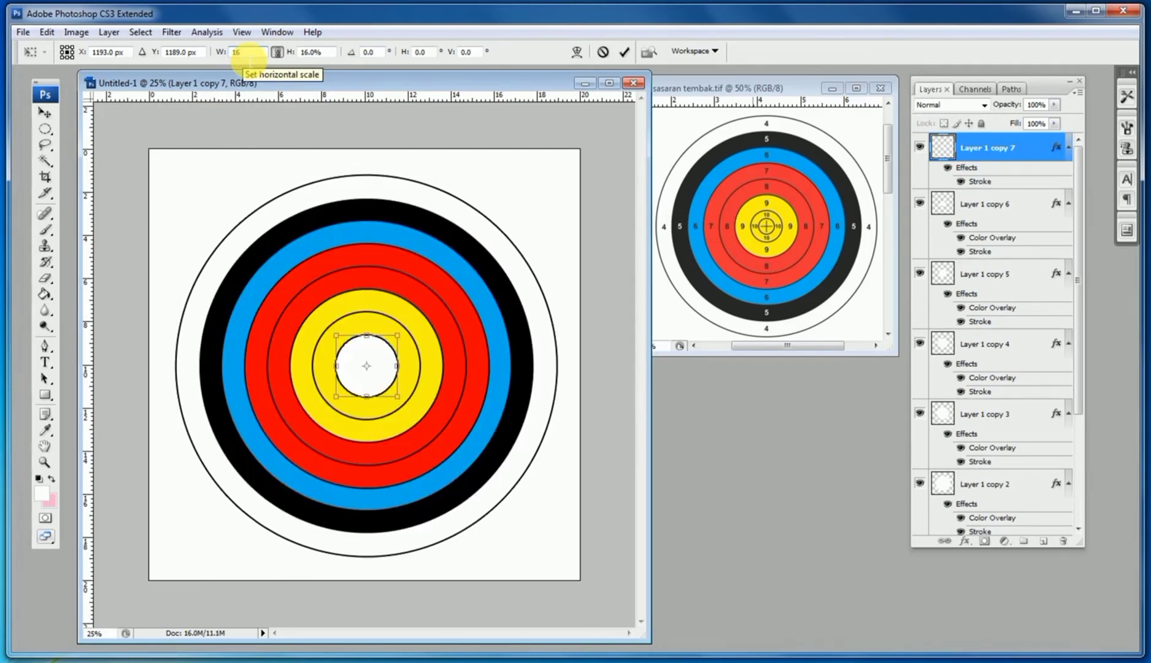
pyautogui.press('Return')
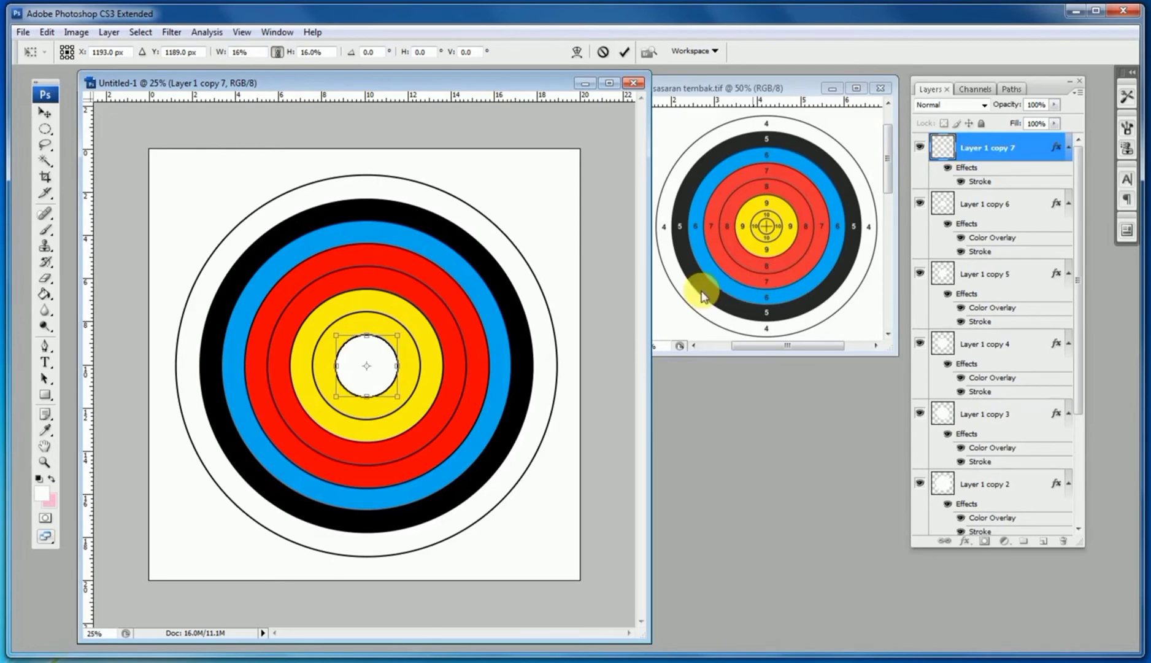
pyautogui.press('Return')
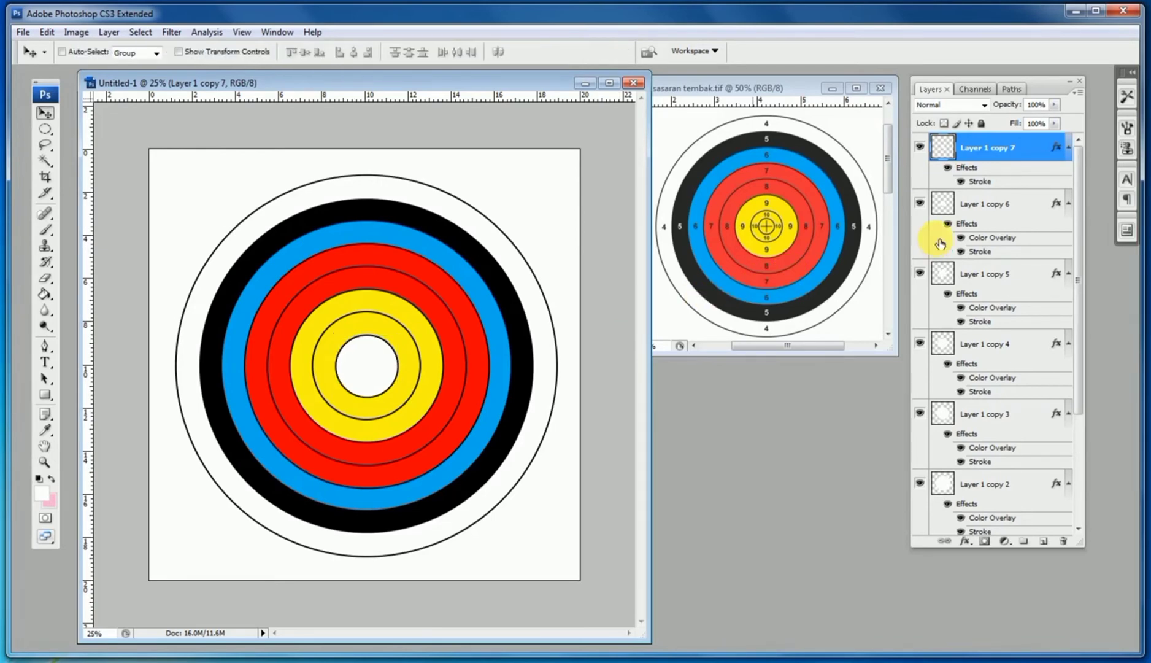
# Apply a Color Overlay to the 16% circle using the yellow (fcf312) sampled from the adjacent yellow ring.
pyautogui.doubleClick(1026, 149)
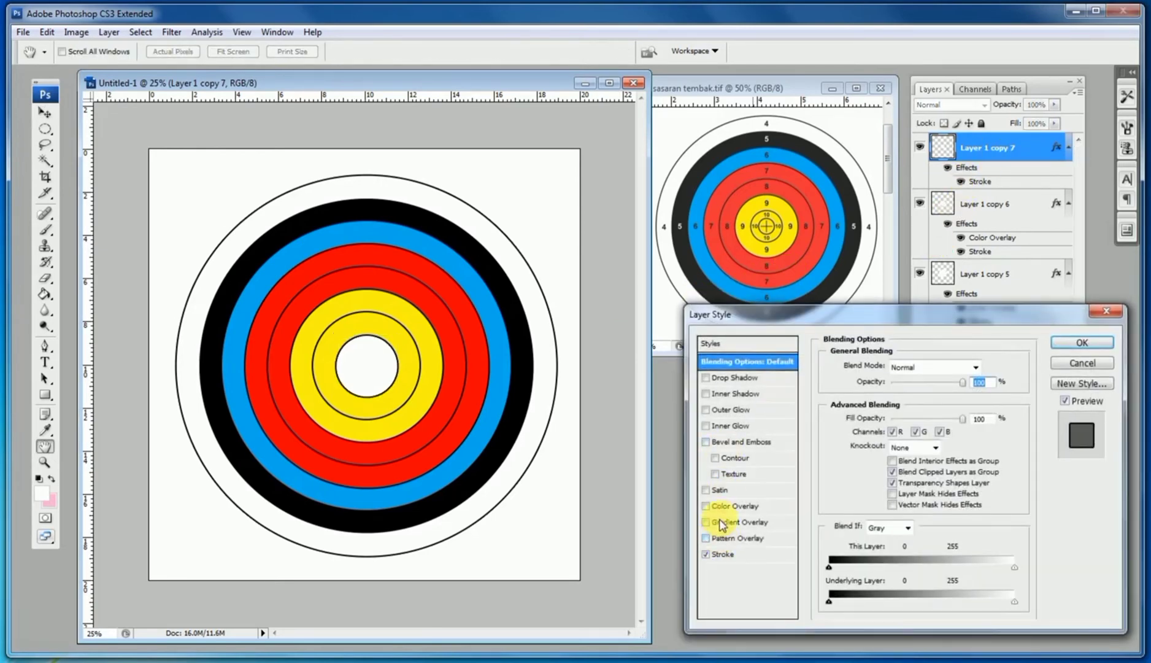
pyautogui.click(736, 507)
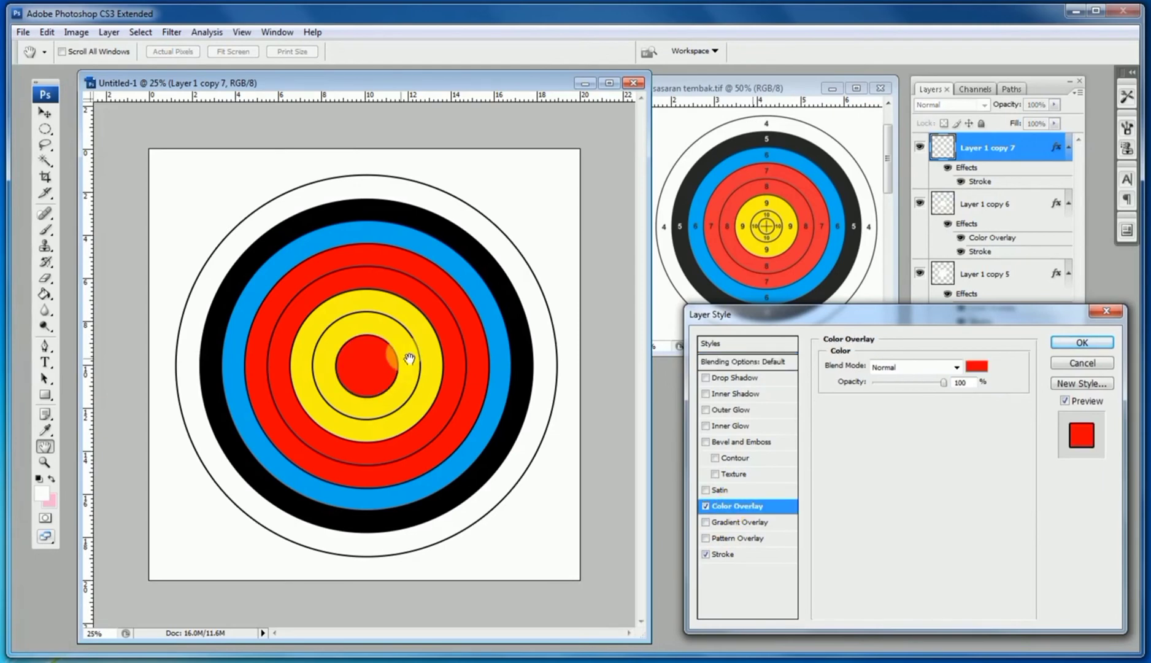
pyautogui.click(971, 369)
pyautogui.click(405, 335)
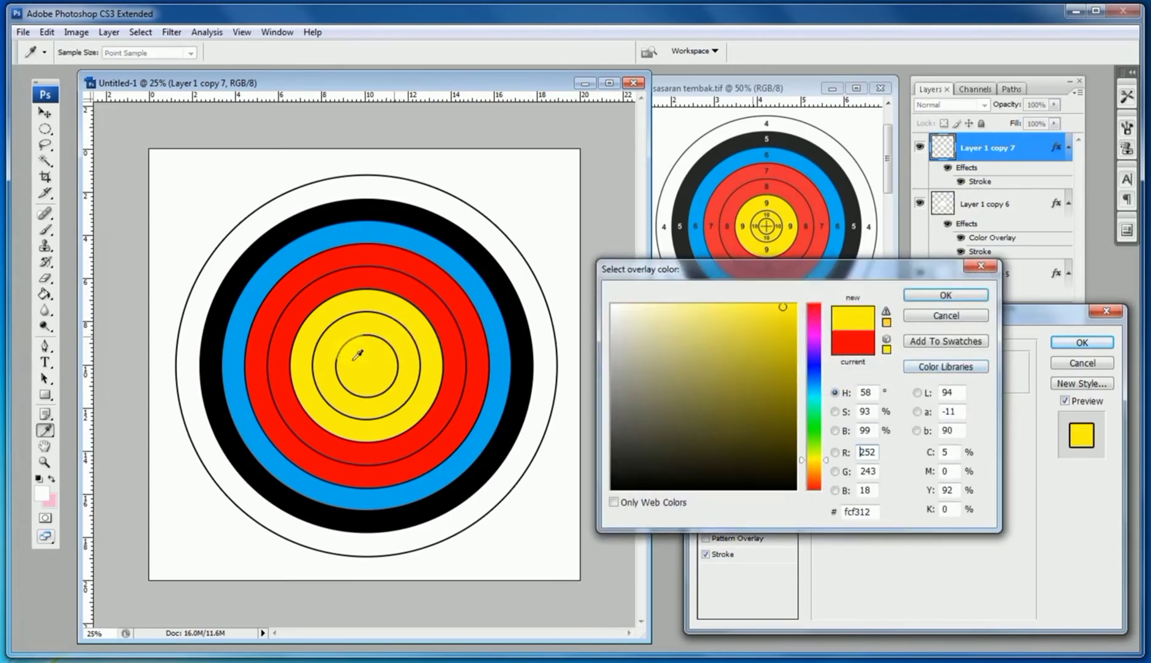
pyautogui.press('Return')
pyautogui.click(1082, 343)
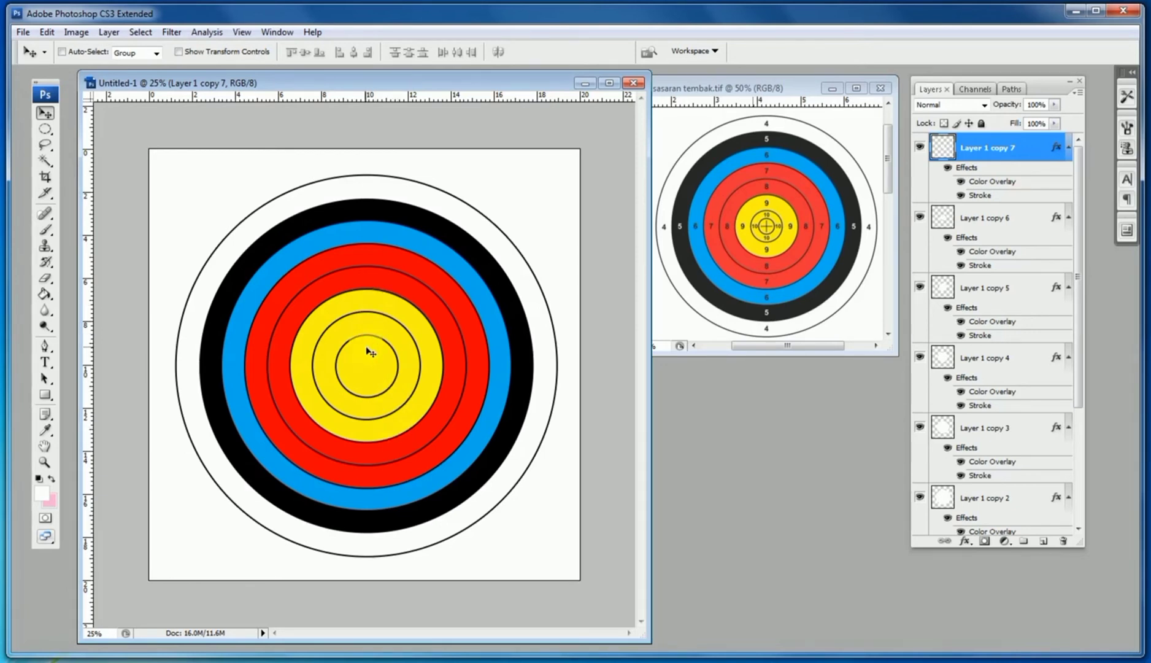
# Add the text 9 in black (000000) within the innermost yellow ring, just left of the centre circle.
pyautogui.keyDown('ctrl'); pyautogui.click(365, 375); pyautogui.keyUp('ctrl')
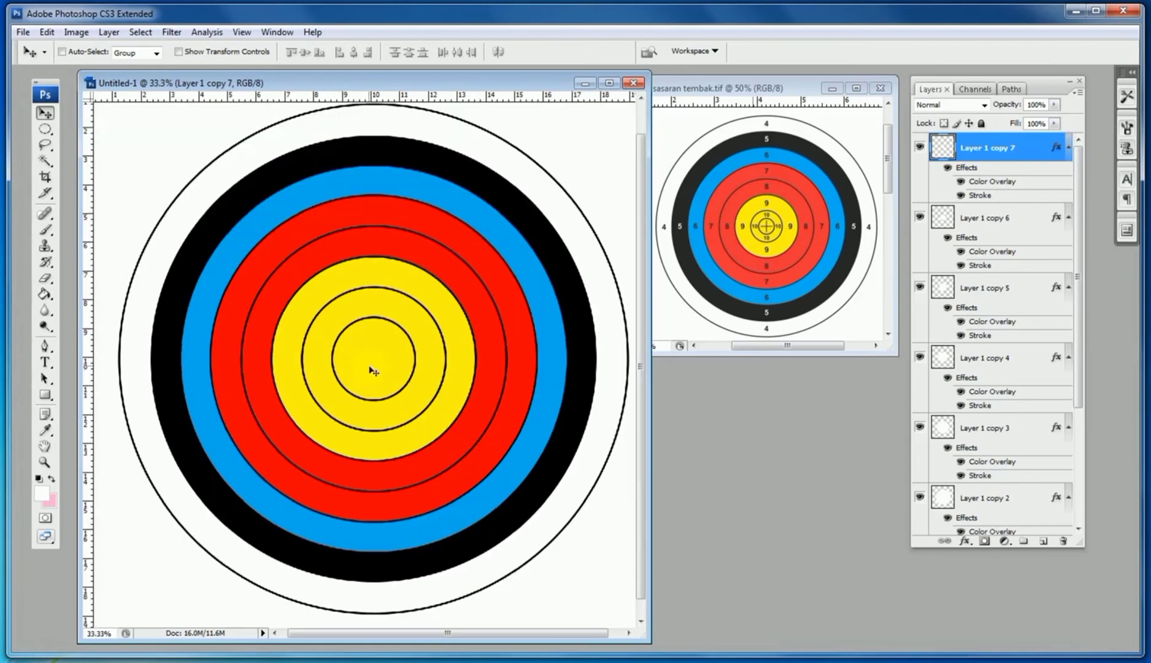
pyautogui.click(46, 363)
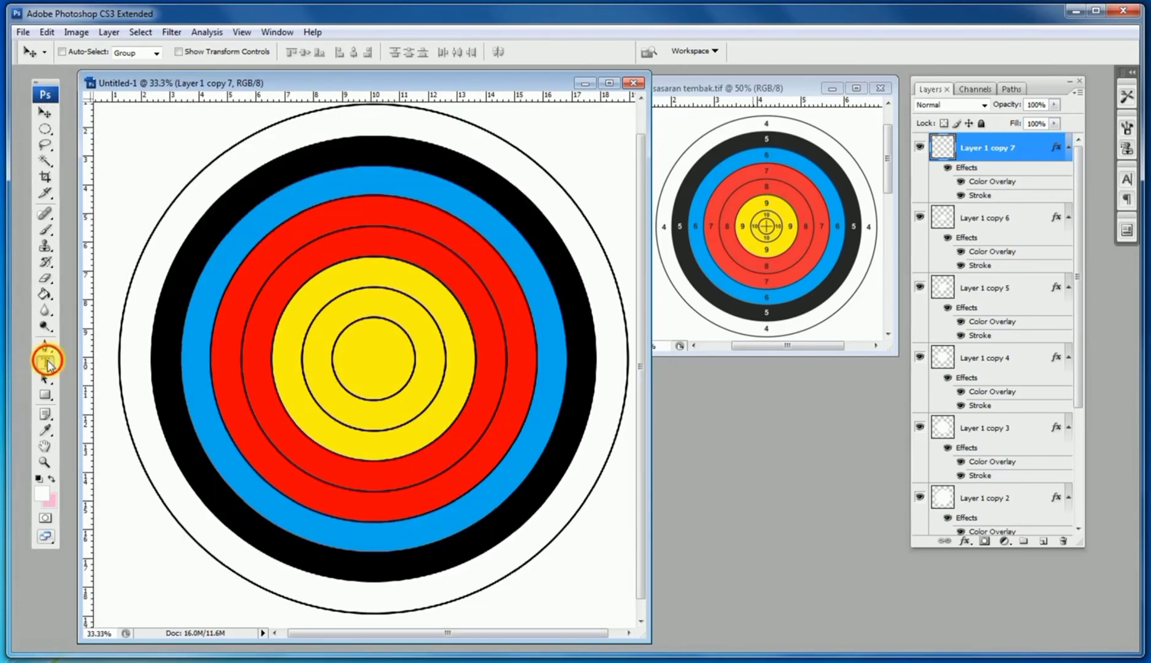
pyautogui.click(315, 360)
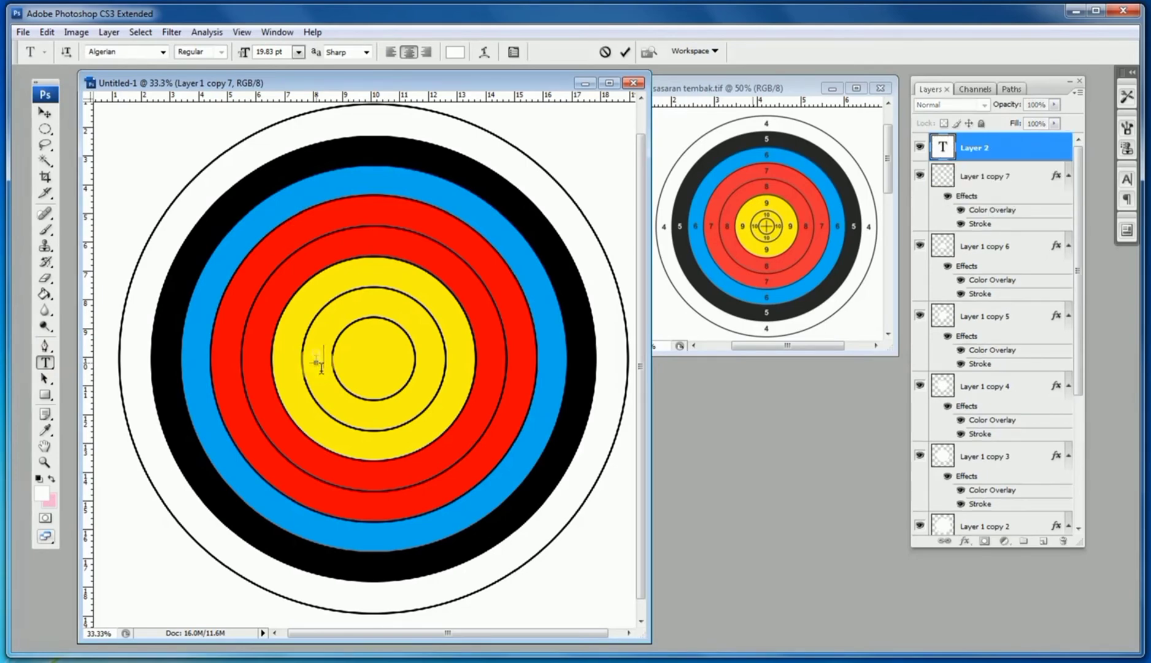
pyautogui.write('9')
pyautogui.hotkey('ctrl', 'a')
pyautogui.click(455, 51)
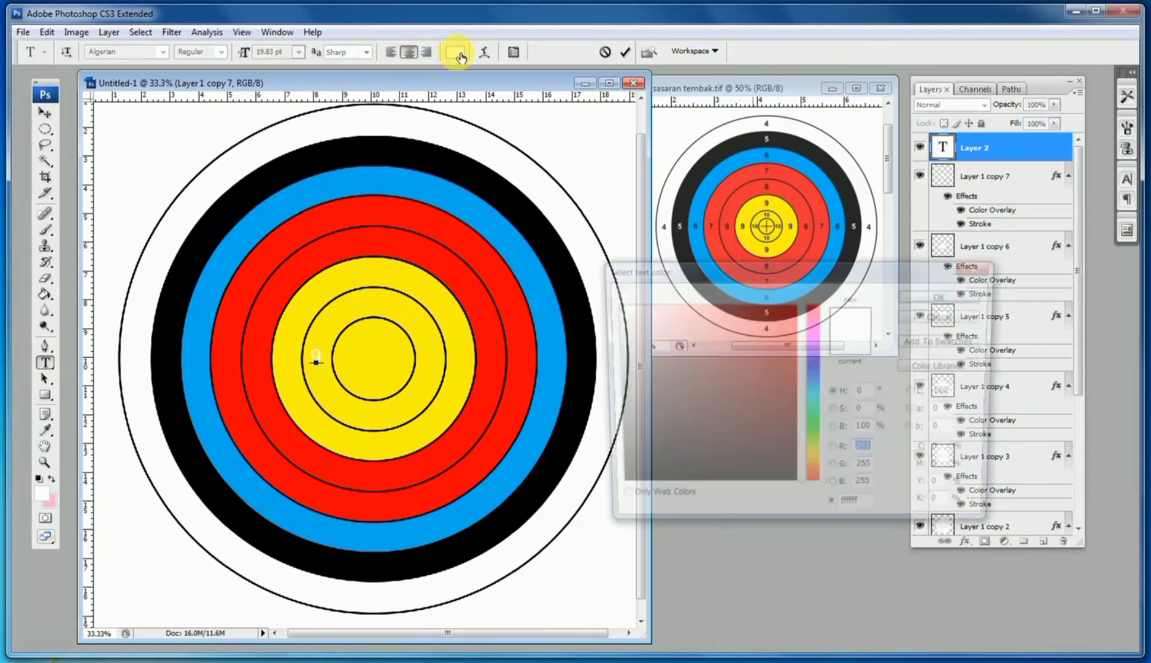
pyautogui.moveTo(745, 436); pyautogui.dragTo(800, 490)
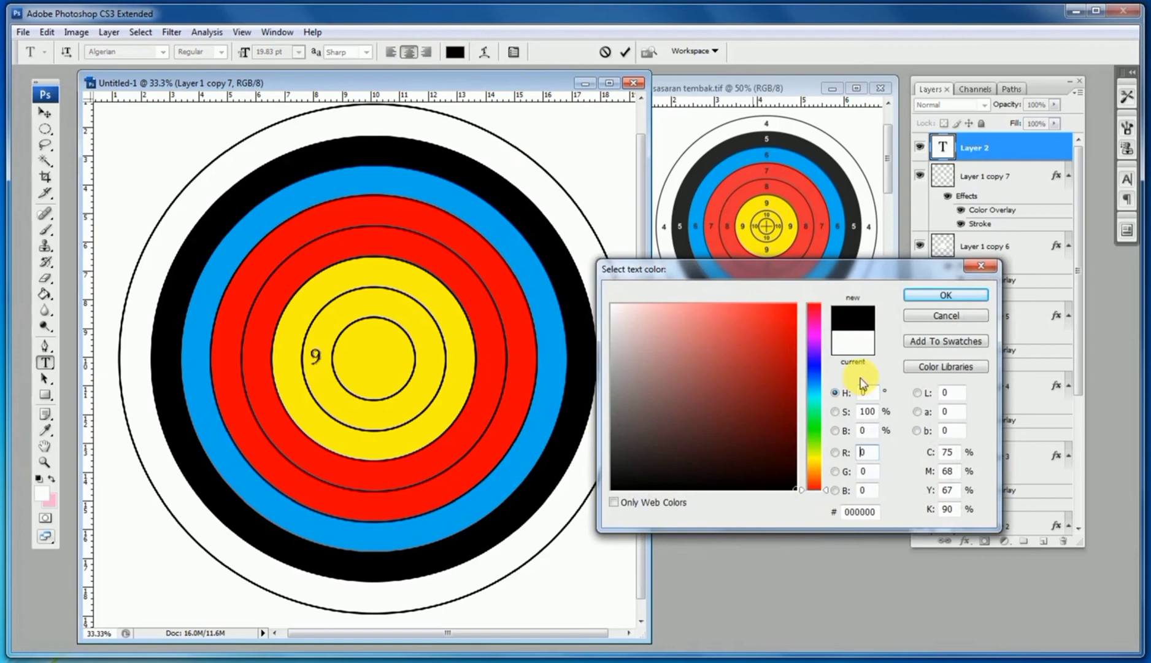
pyautogui.click(927, 298)
# Set the 9 text to the Arial font in Bold style.
pyautogui.click(164, 52)
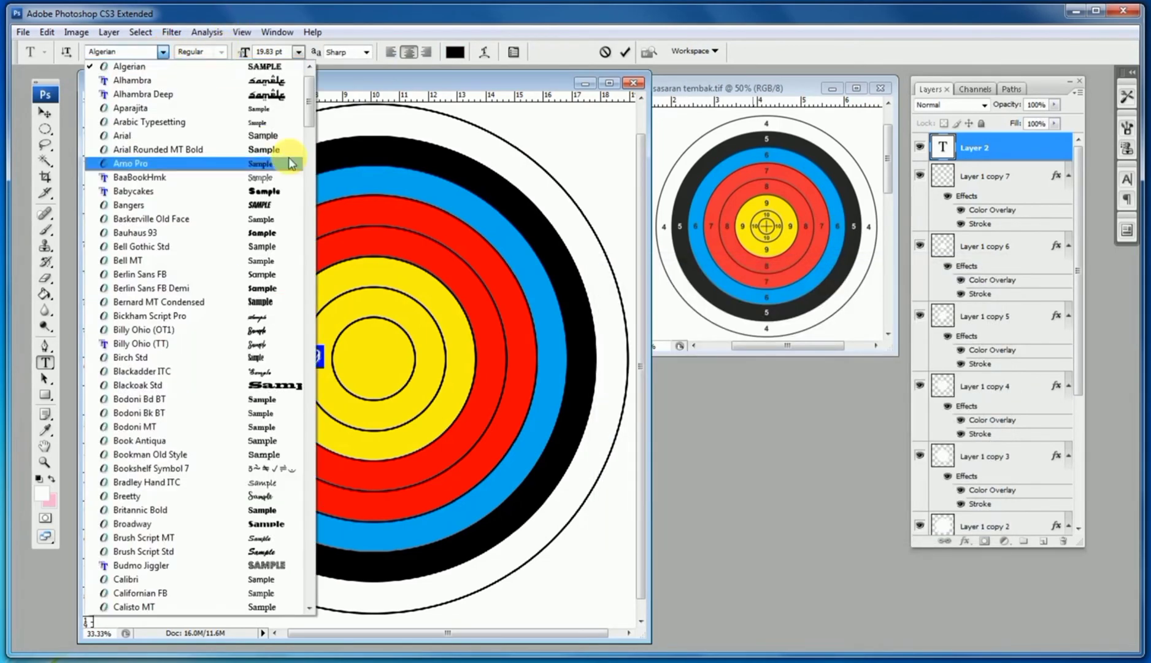
pyautogui.scroll(1, 313, 79)
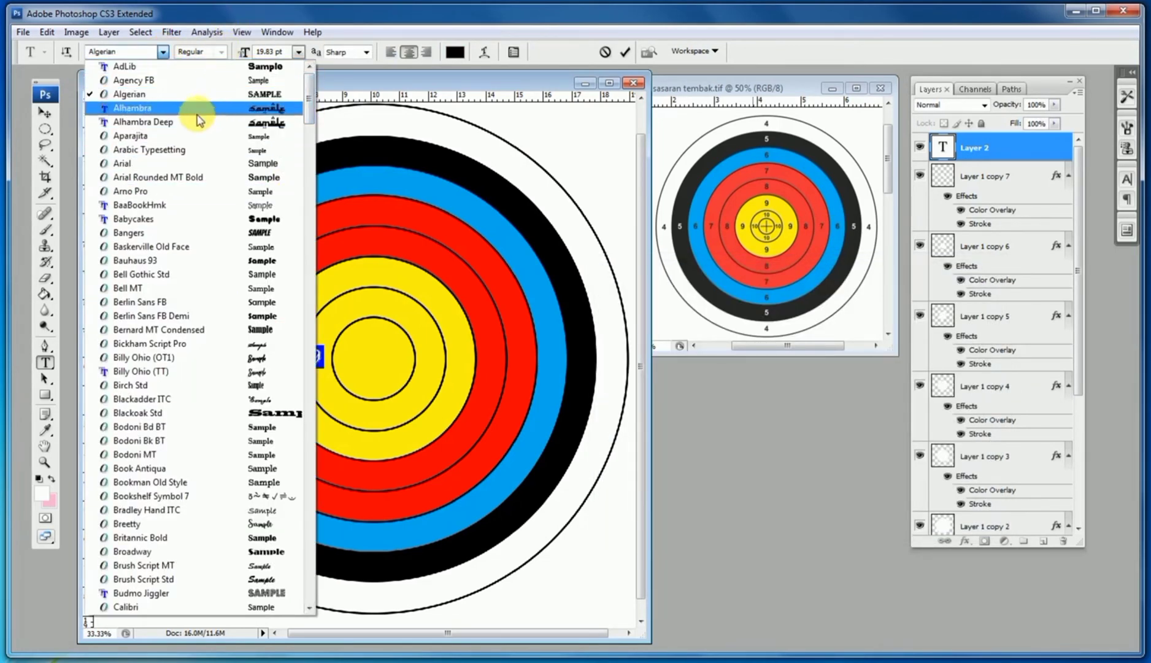
pyautogui.click(172, 164)
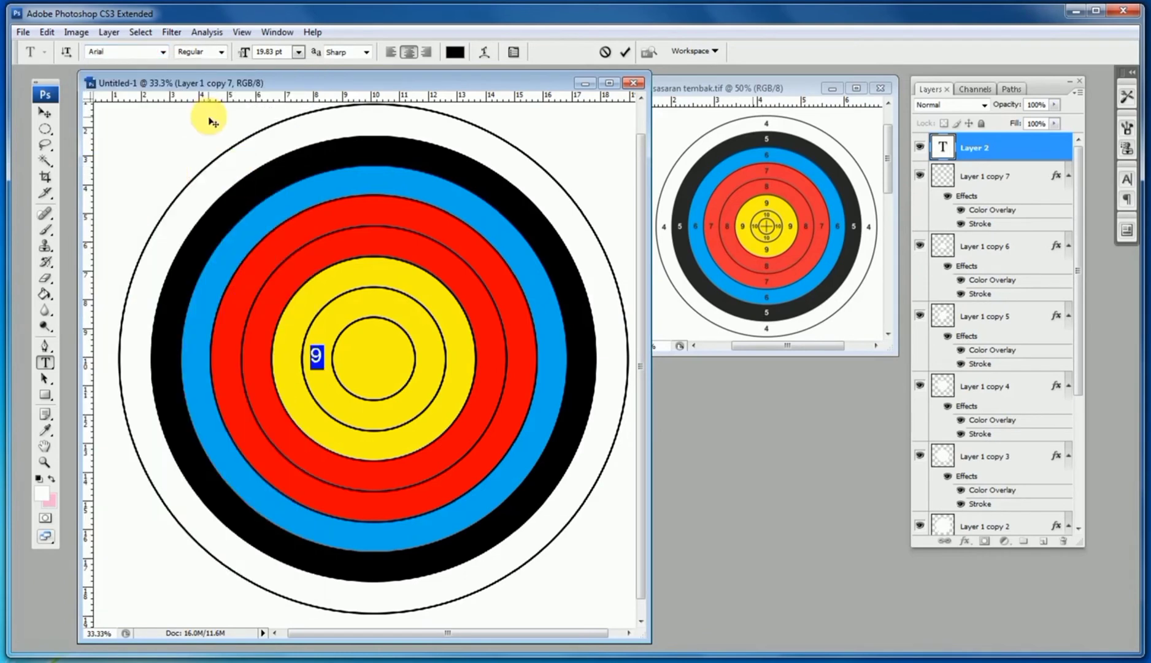
pyautogui.click(221, 52)
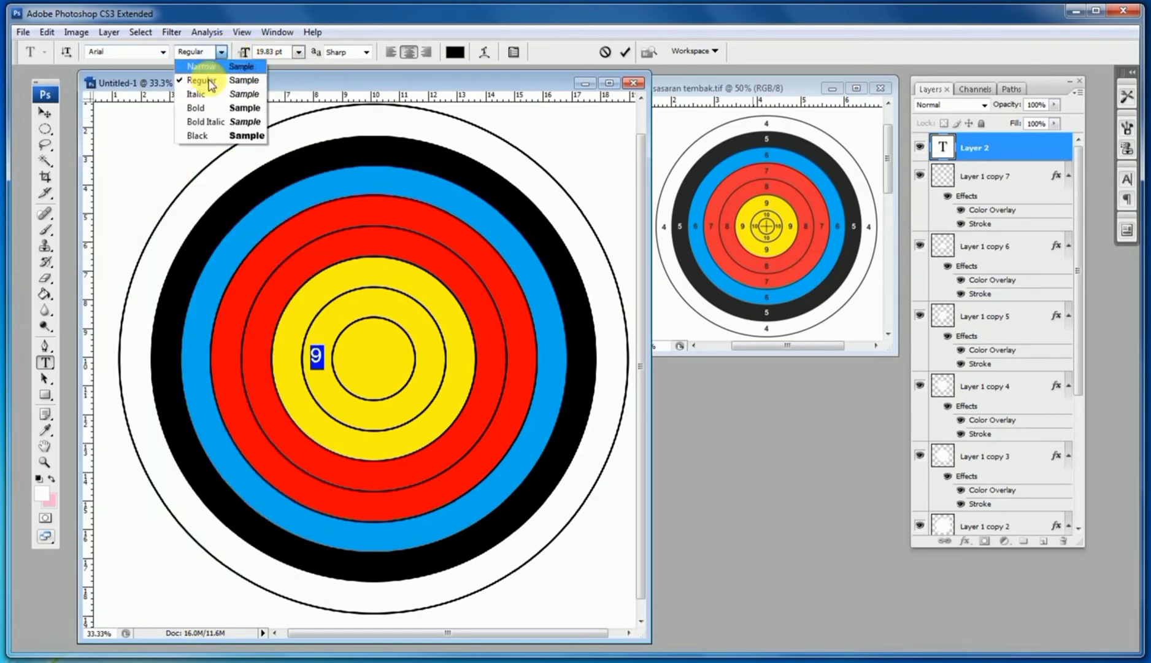
pyautogui.click(202, 108)
# Place a copy of the 9 in each ring leftward along the horizontal centre line and change the outermost copy to 4.
pyautogui.click(42, 113)
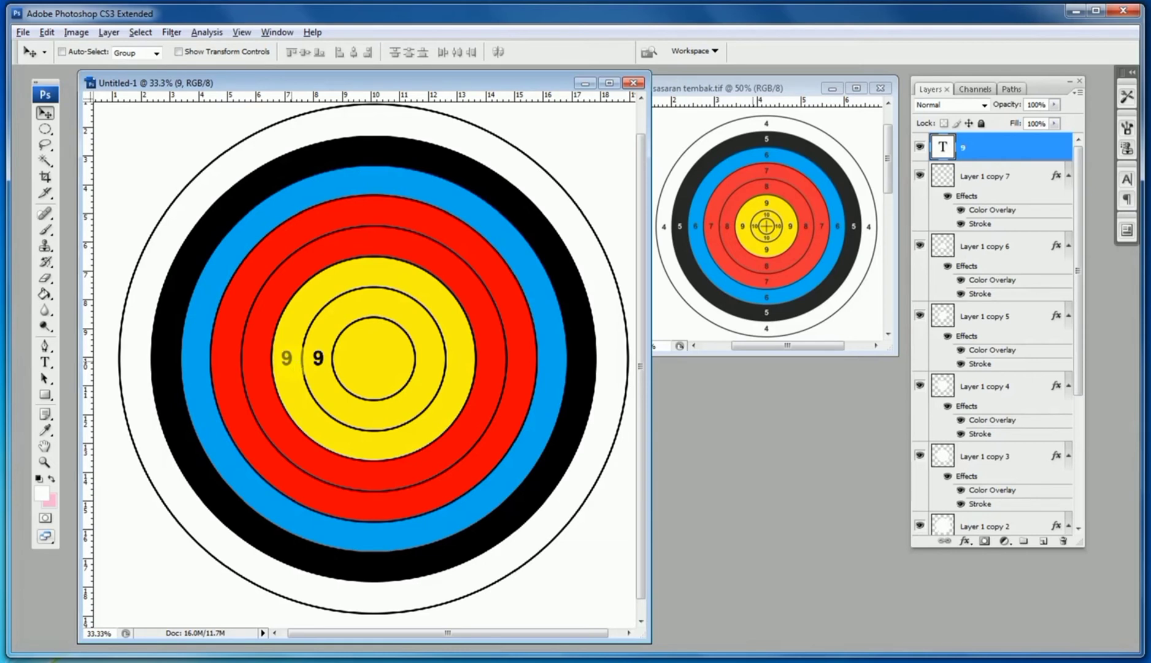
pyautogui.moveTo(291, 361); pyautogui.dragTo(150, 365)
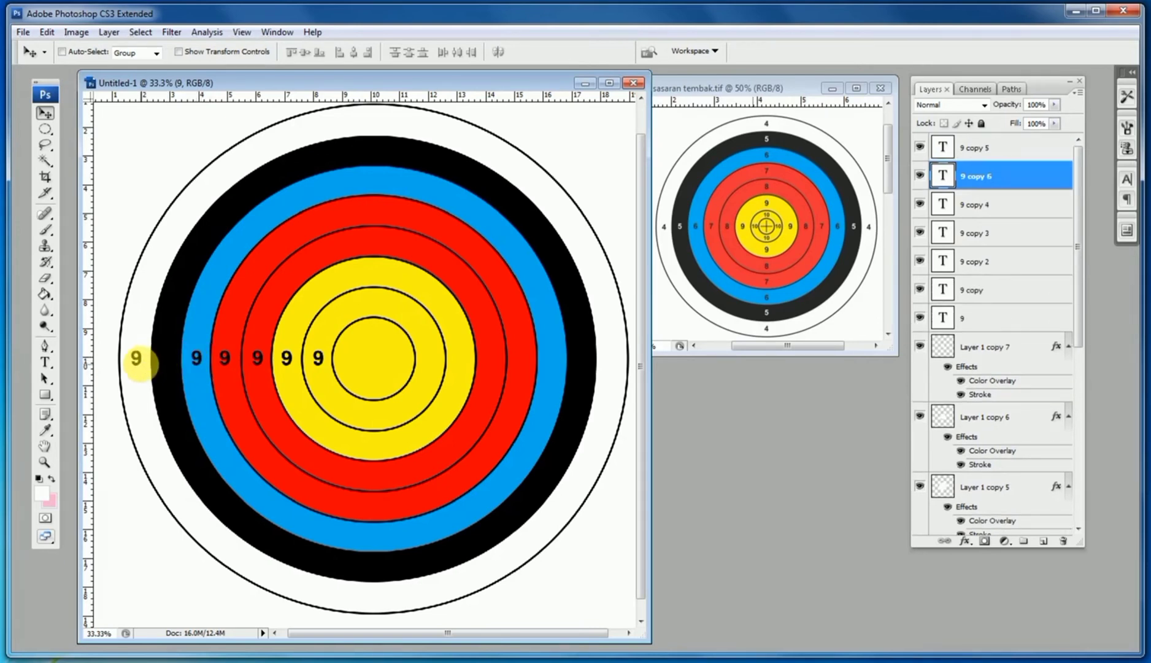
pyautogui.click(45, 362)
pyautogui.doubleClick(137, 359)
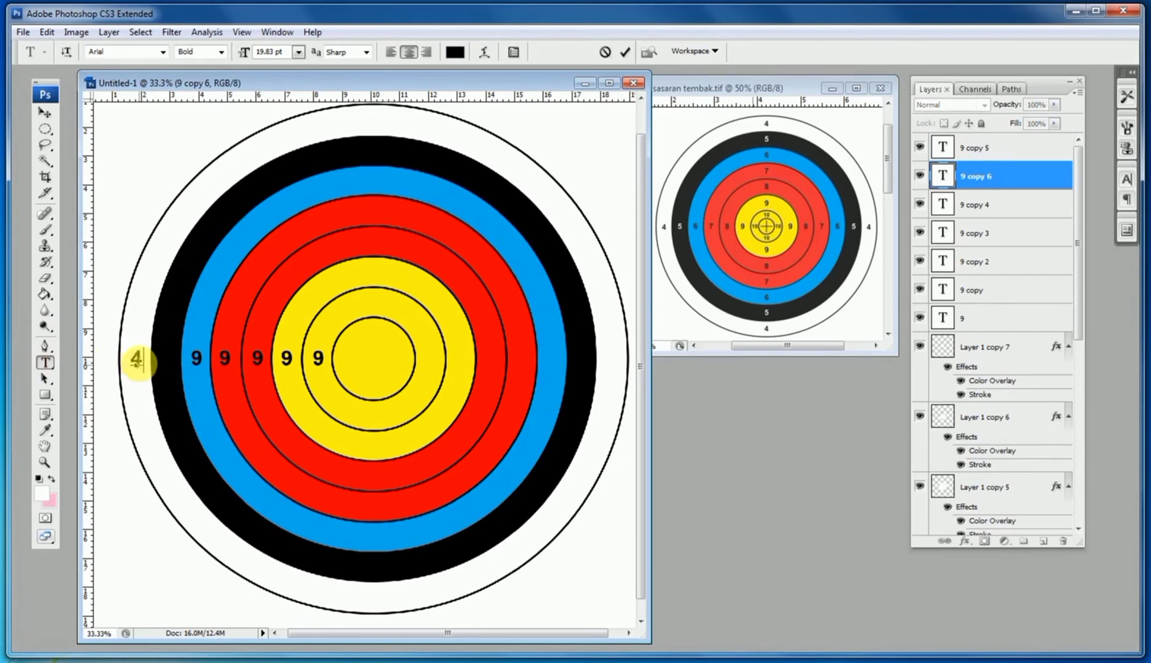
pyautogui.click(45, 360)
# Recolour the number in the black ring white and change it to 5.
pyautogui.doubleClick(161, 358)
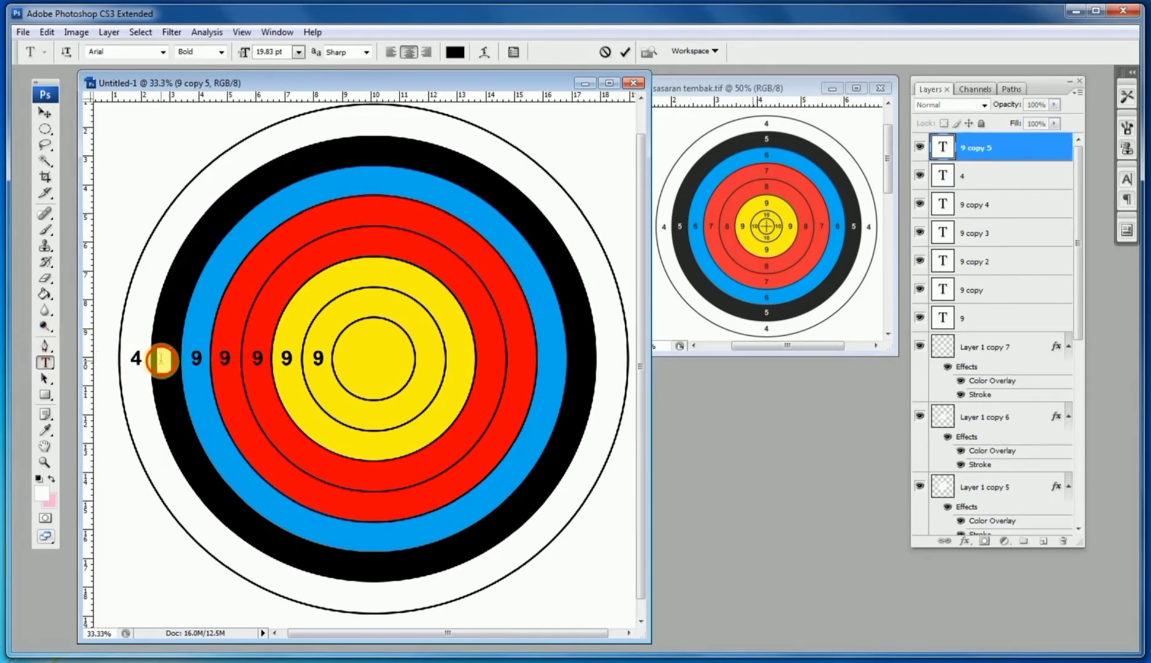
pyautogui.click(455, 52)
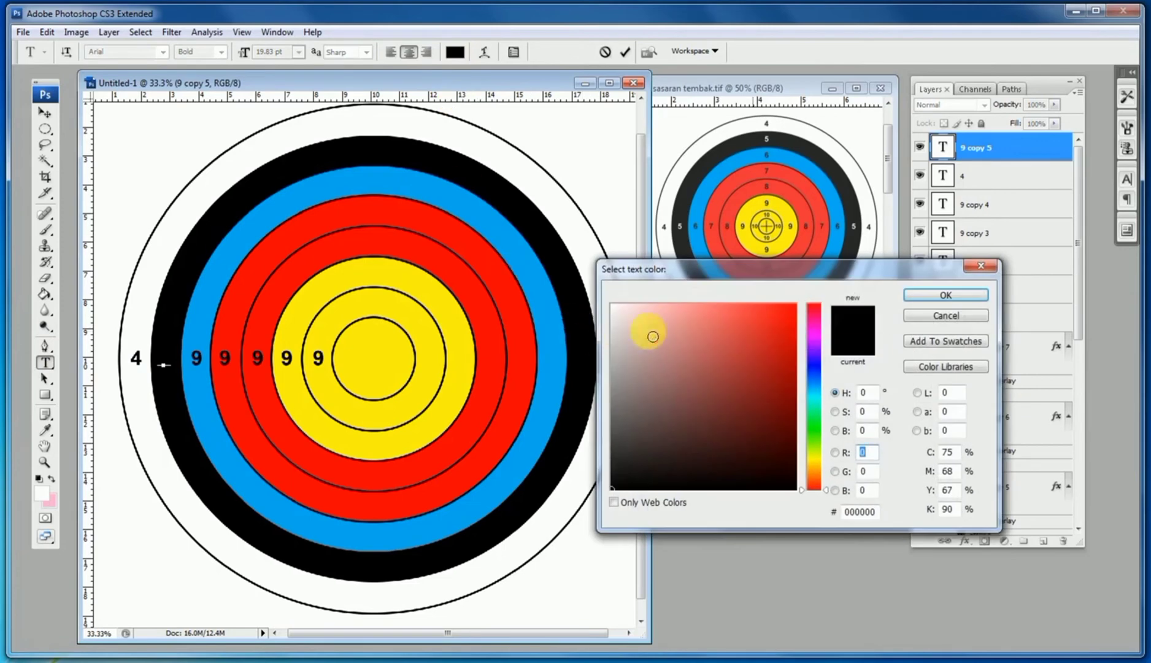
pyautogui.moveTo(645, 331); pyautogui.dragTo(608, 231)
pyautogui.click(943, 297)
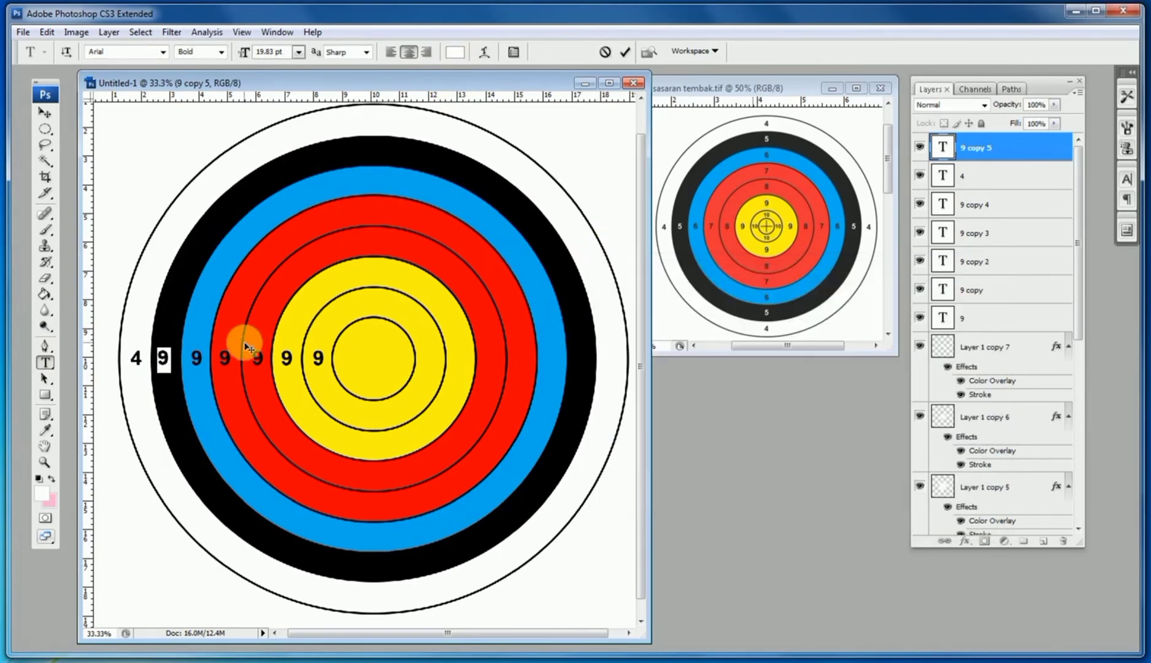
pyautogui.write('5')
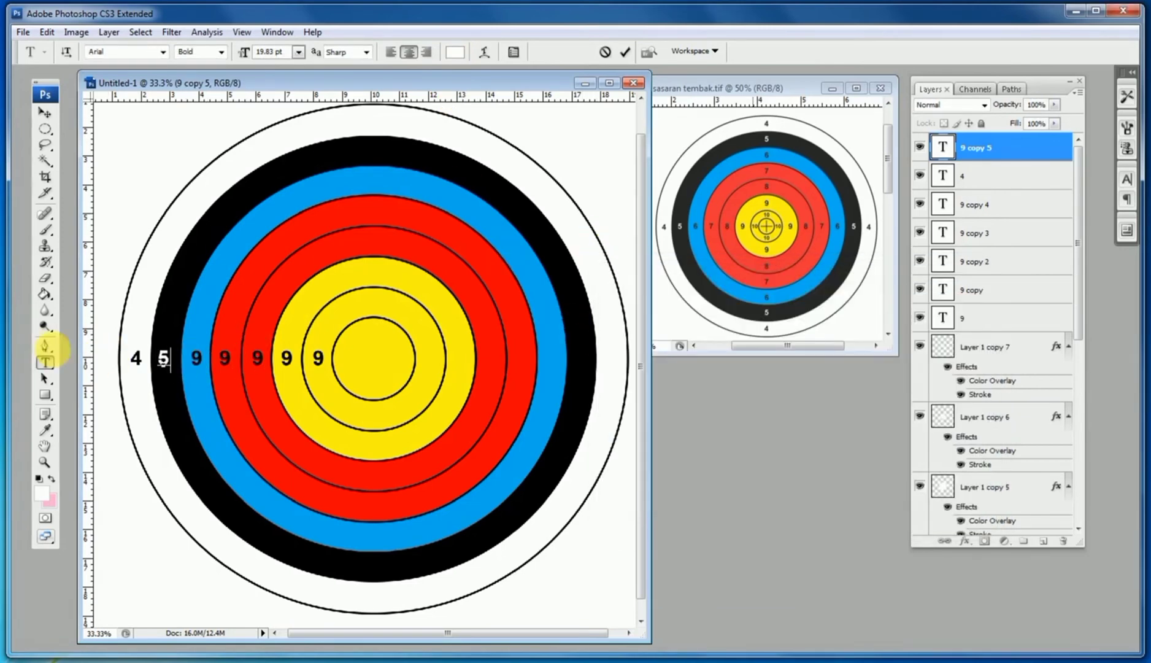
pyautogui.click(45, 360)
# Change the number in the blue ring to 6.
pyautogui.doubleClick(196, 358)
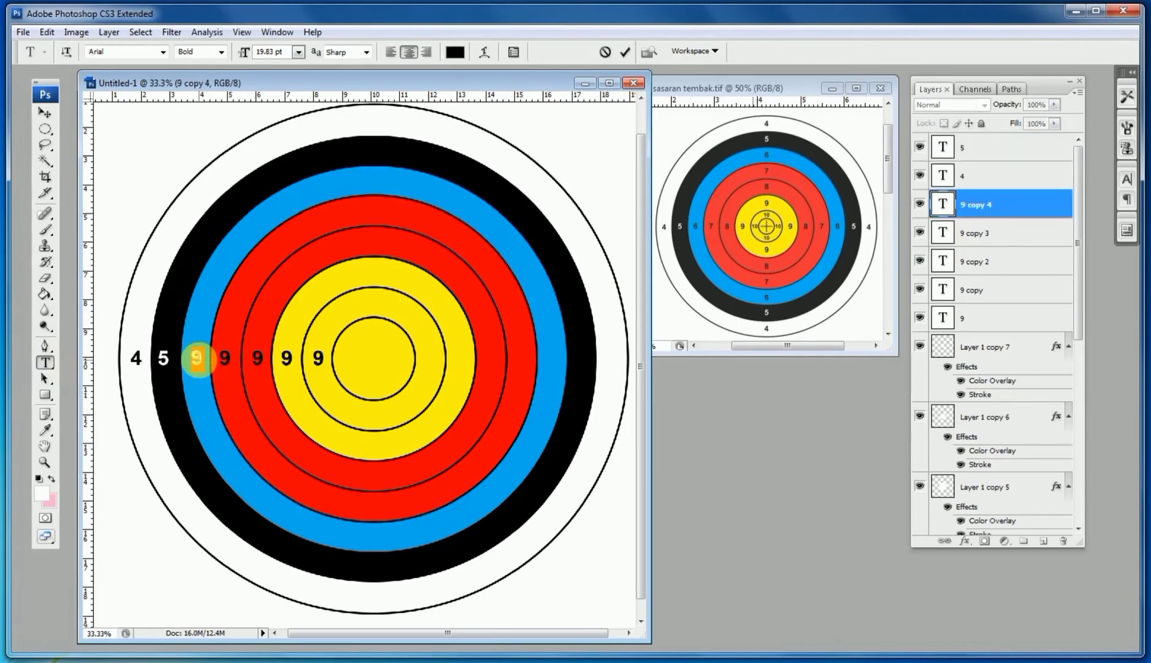
pyautogui.write('6')
pyautogui.click(43, 358)
# Change the number in the outer red ring to 7.
pyautogui.click(225, 358)
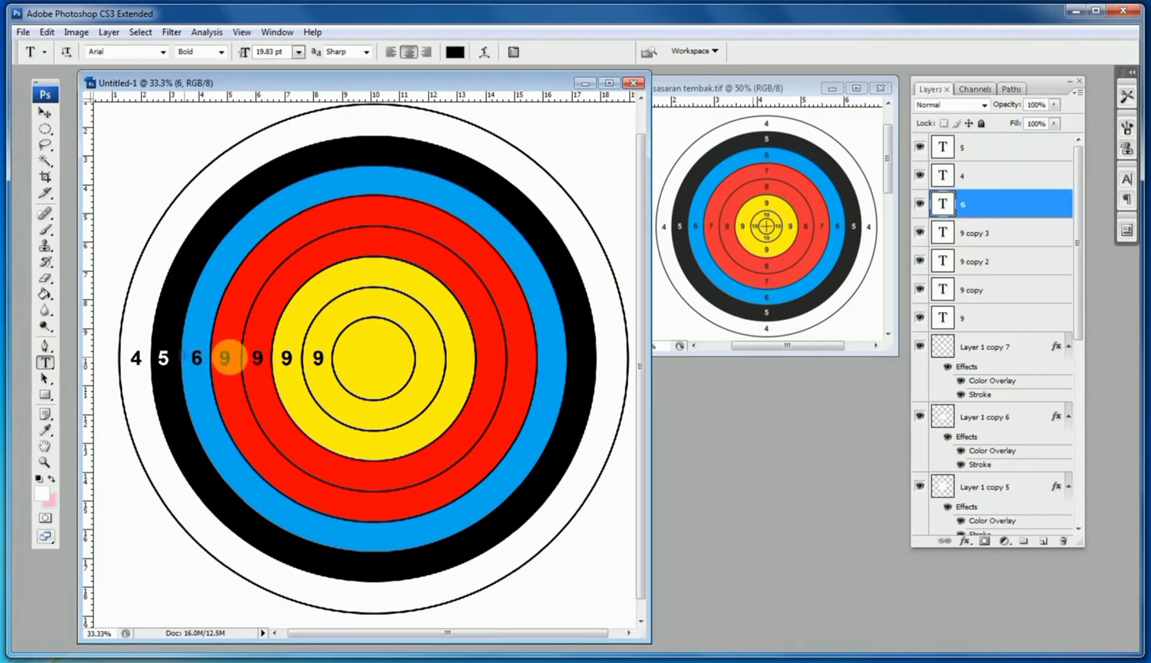
pyautogui.doubleClick(224, 358)
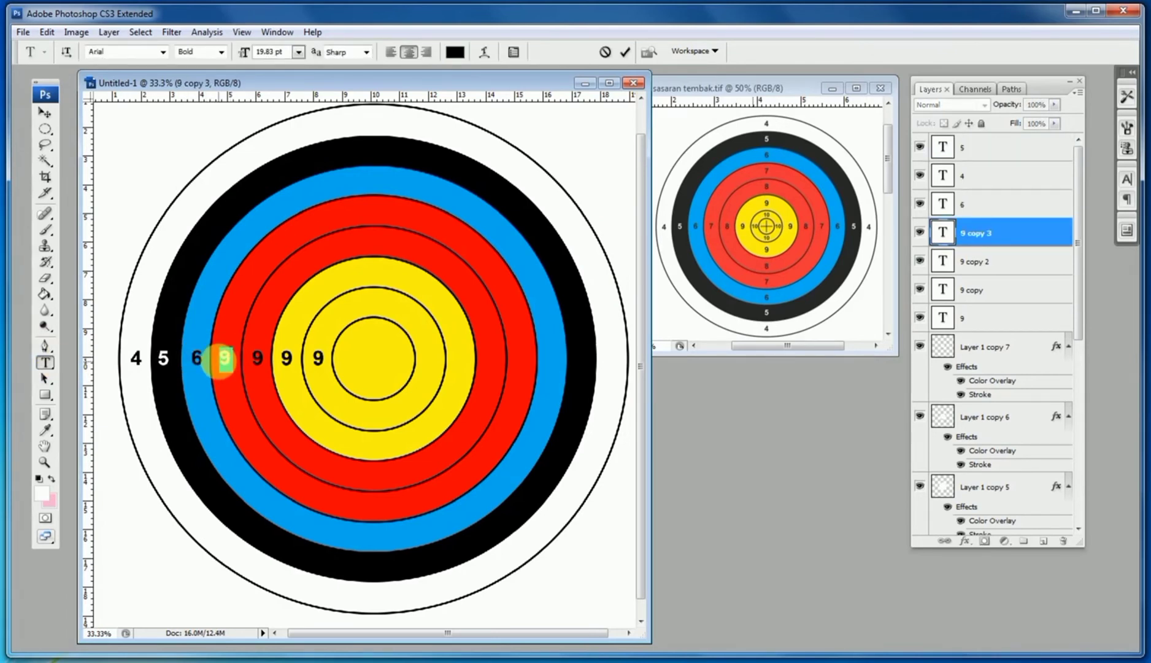
pyautogui.write('7')
pyautogui.click(44, 361)
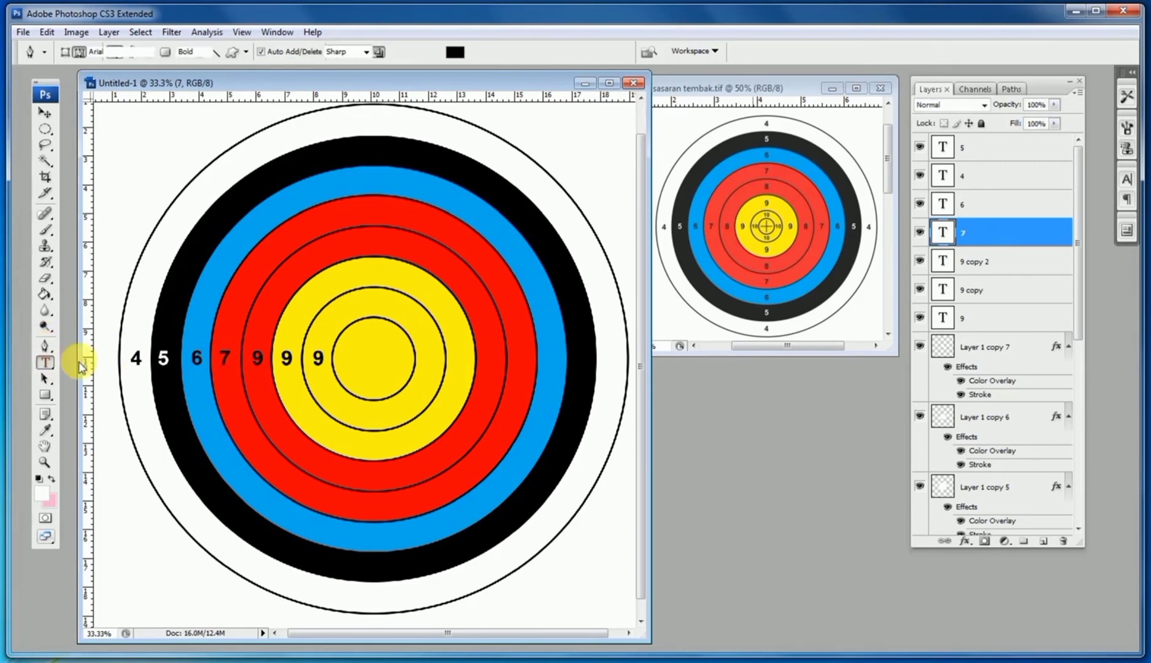
# Change the number in the inner red ring to 8.
pyautogui.click(257, 357)
pyautogui.doubleClick(257, 357)
pyautogui.write('8')
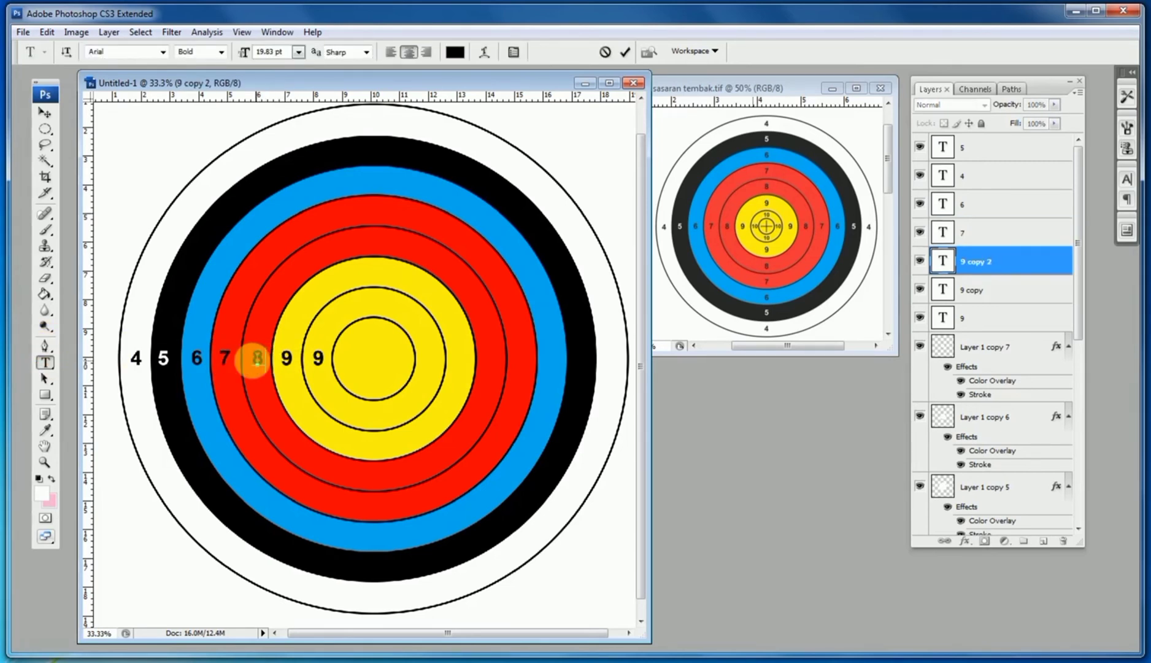
pyautogui.click(45, 360)
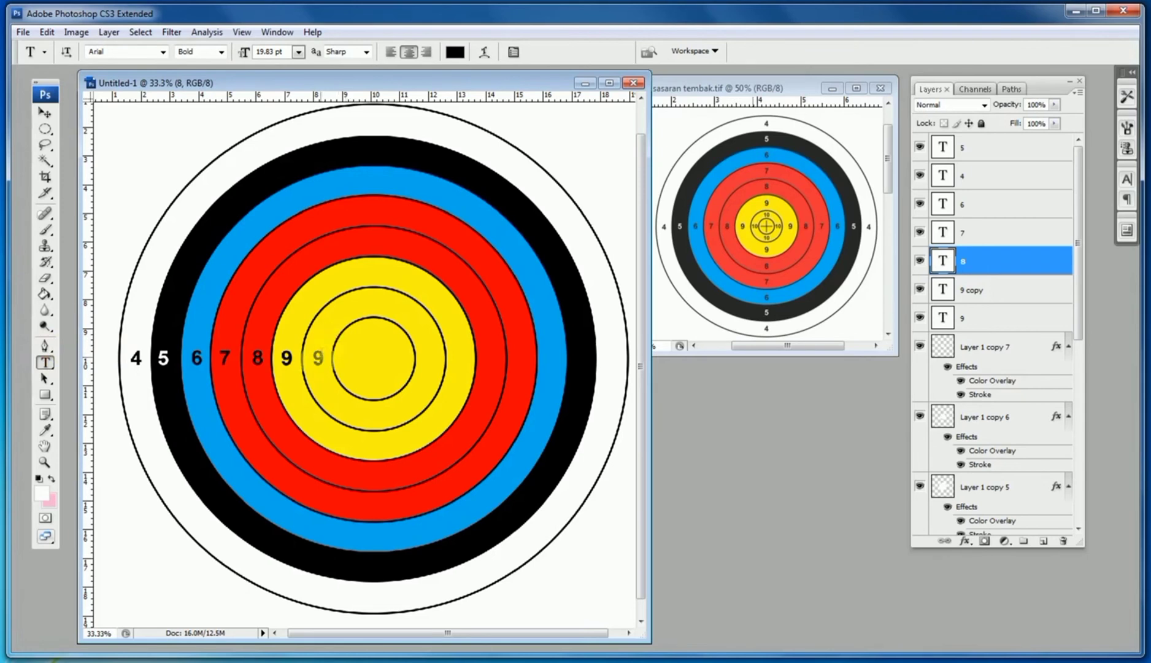
# Change the innermost 9, in the yellow ring nearest the centre circle, to 10.
pyautogui.doubleClick(318, 358)
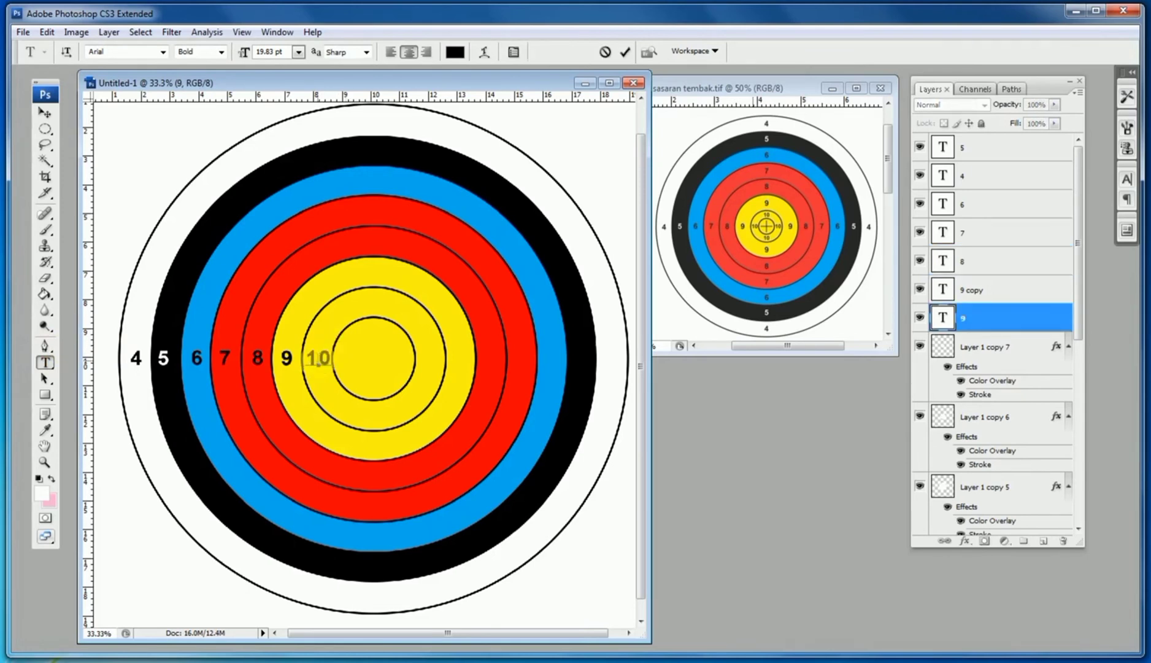
pyautogui.click(44, 113)
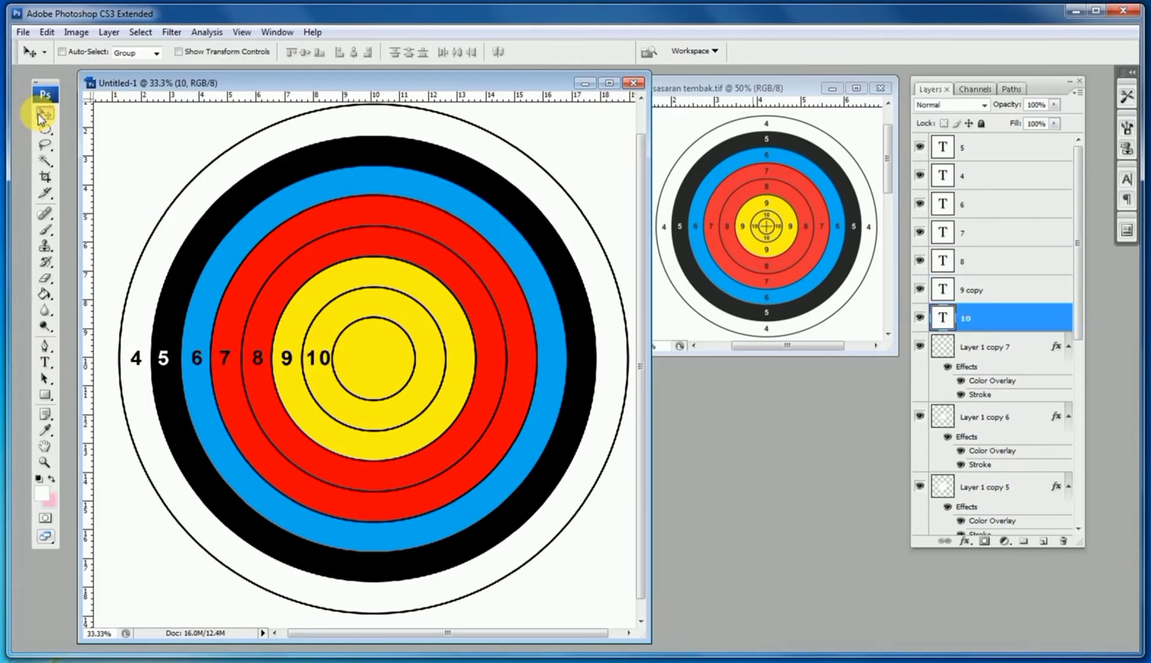
pyautogui.keyDown('alt'); pyautogui.click(329, 316); pyautogui.keyUp('alt')
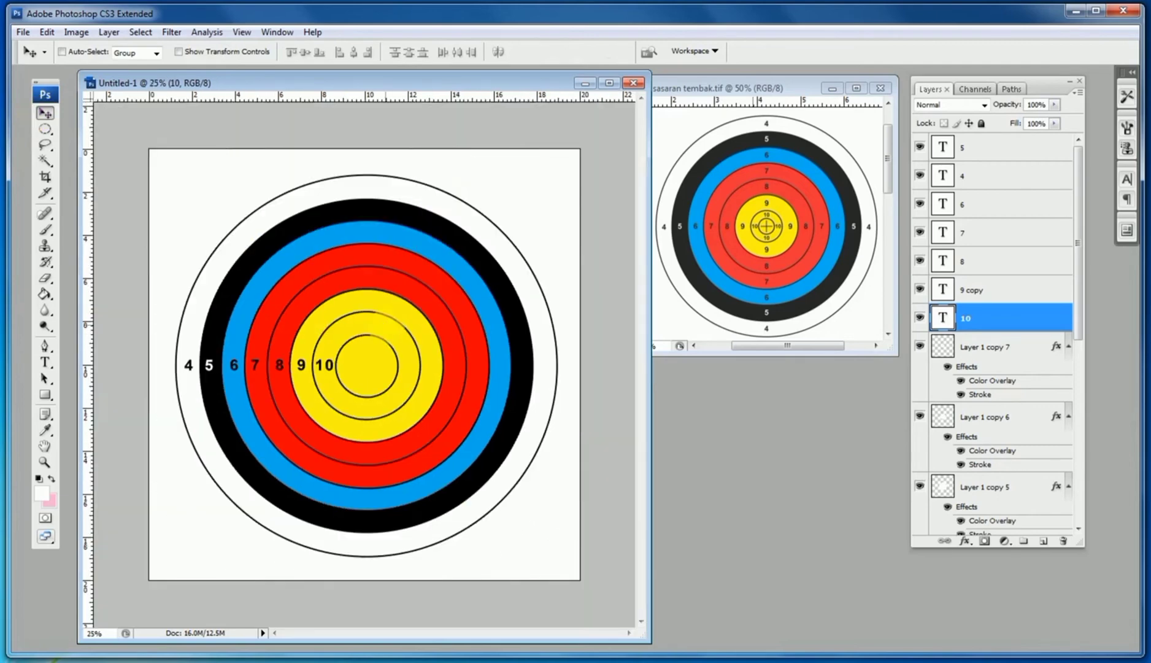
pyautogui.keyDown('ctrl'); pyautogui.click(391, 333); pyautogui.keyUp('ctrl')
pyautogui.keyDown('alt'); pyautogui.click(391, 333); pyautogui.keyUp('alt')
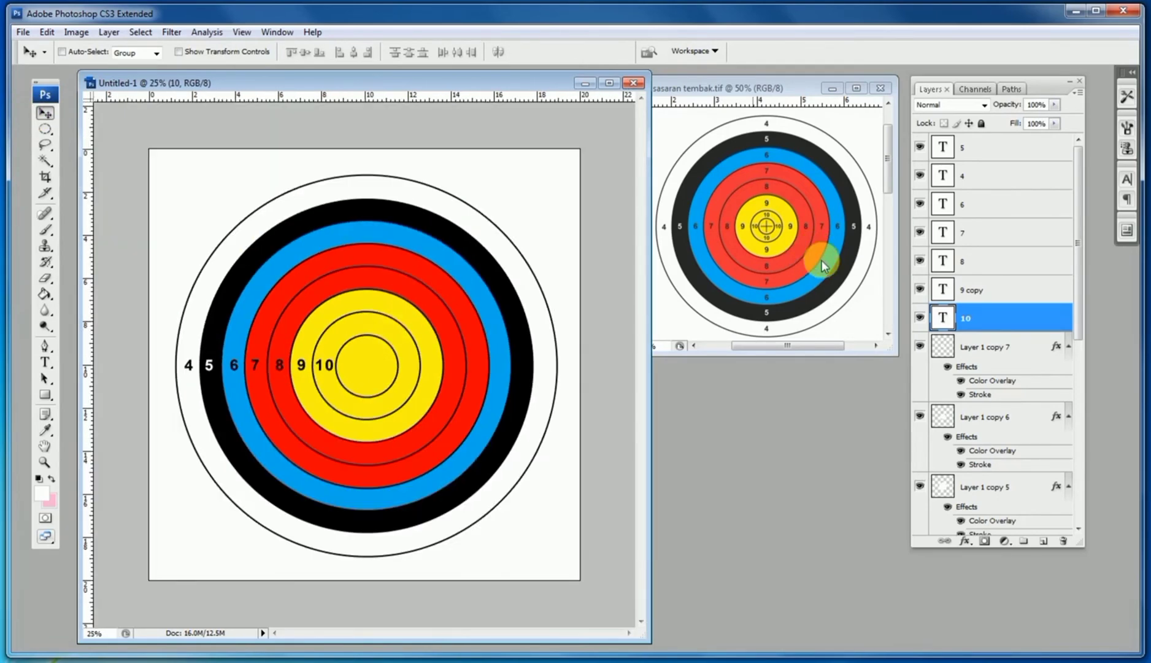
# Show the black and yellow target in sasaran tembak.tif as the reference and return to the Untitled-1 document.
pyautogui.click(822, 222)
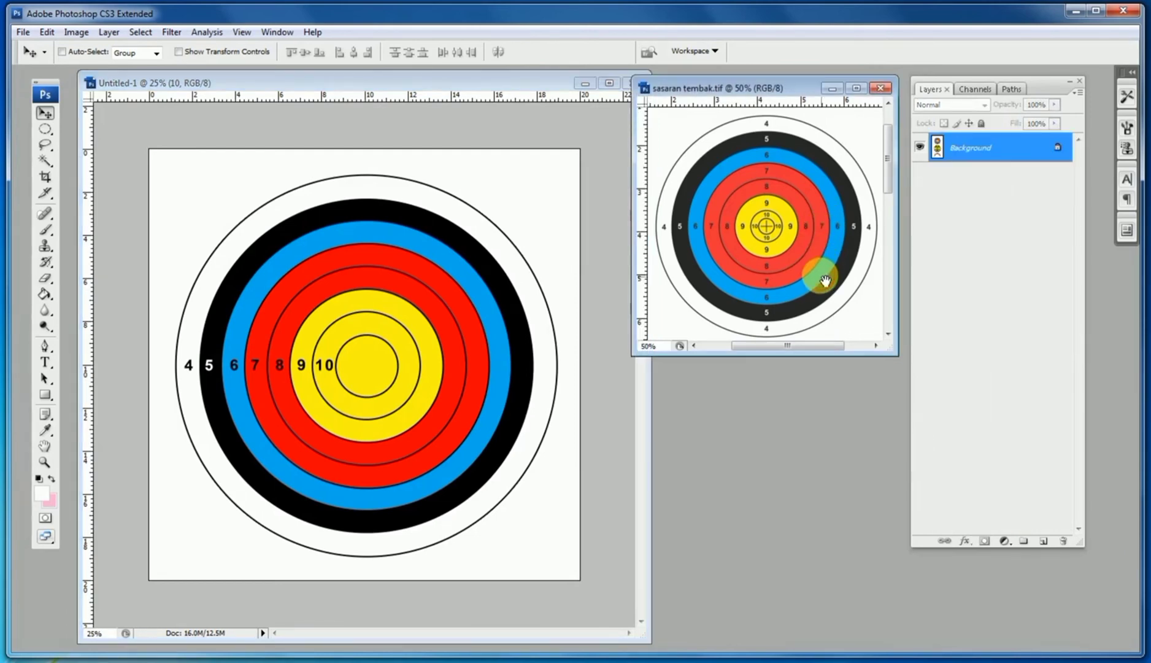
pyautogui.moveTo(822, 270); pyautogui.dragTo(815, 153)
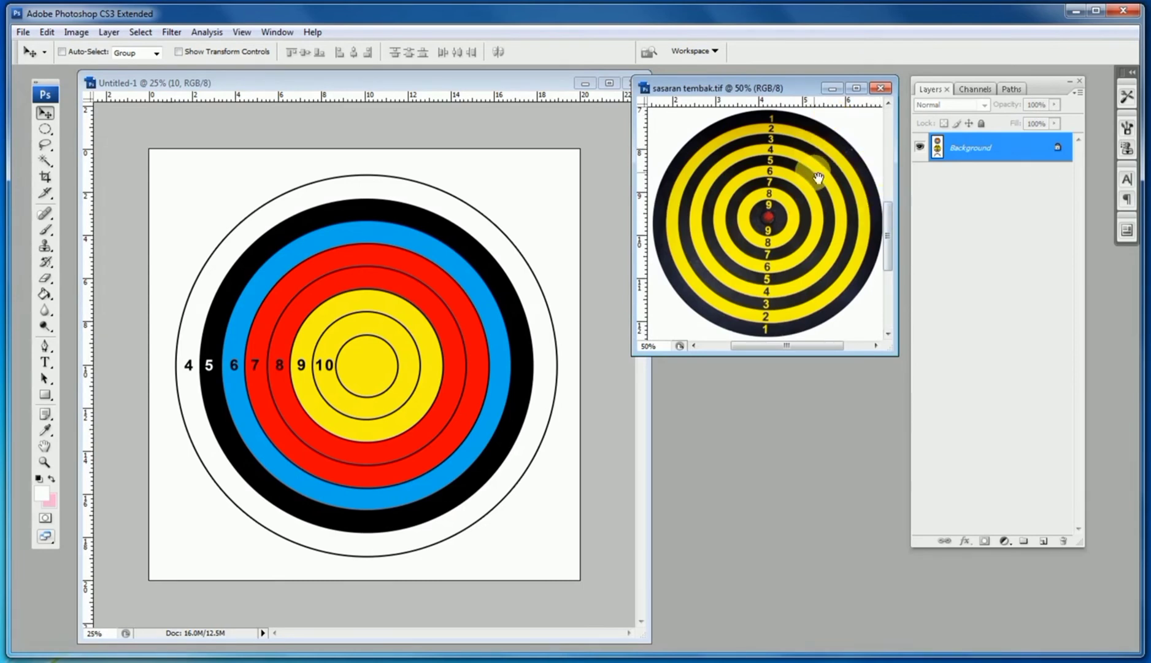
pyautogui.moveTo(818, 176); pyautogui.dragTo(818, 180)
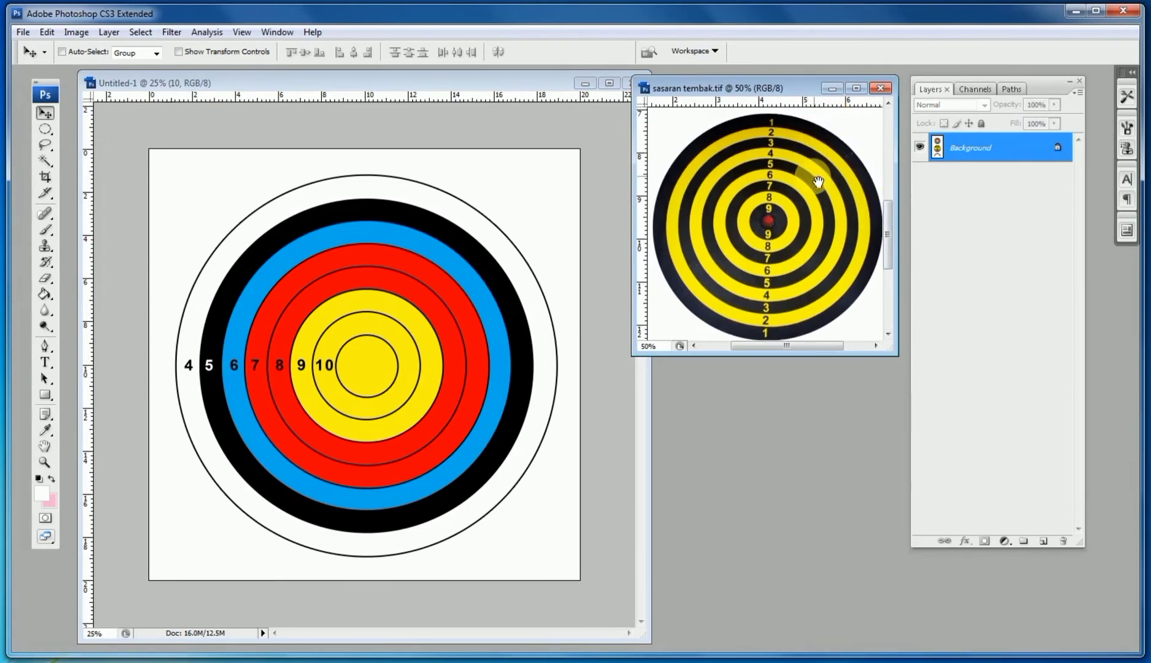
pyautogui.click(529, 181)
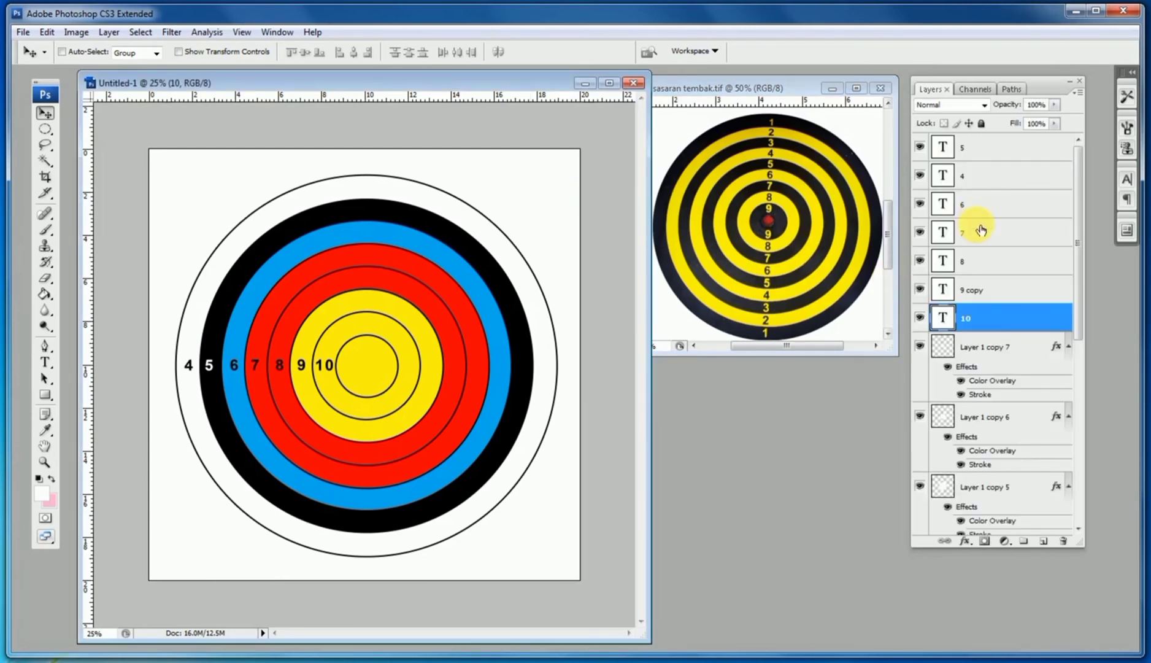
# Delete all the score number text layers, from 5 through 10, keeping the circle layers.
pyautogui.click(980, 151)
pyautogui.keyDown('shift'); pyautogui.click(1000, 318); pyautogui.keyUp('shift')
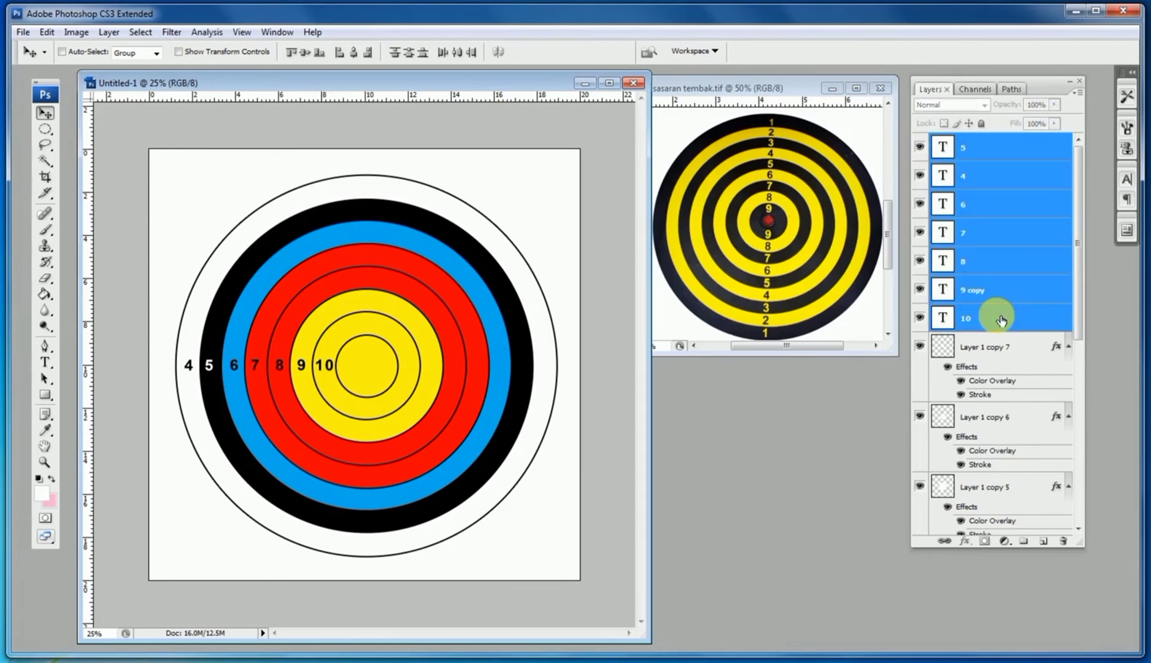
pyautogui.press('Delete')
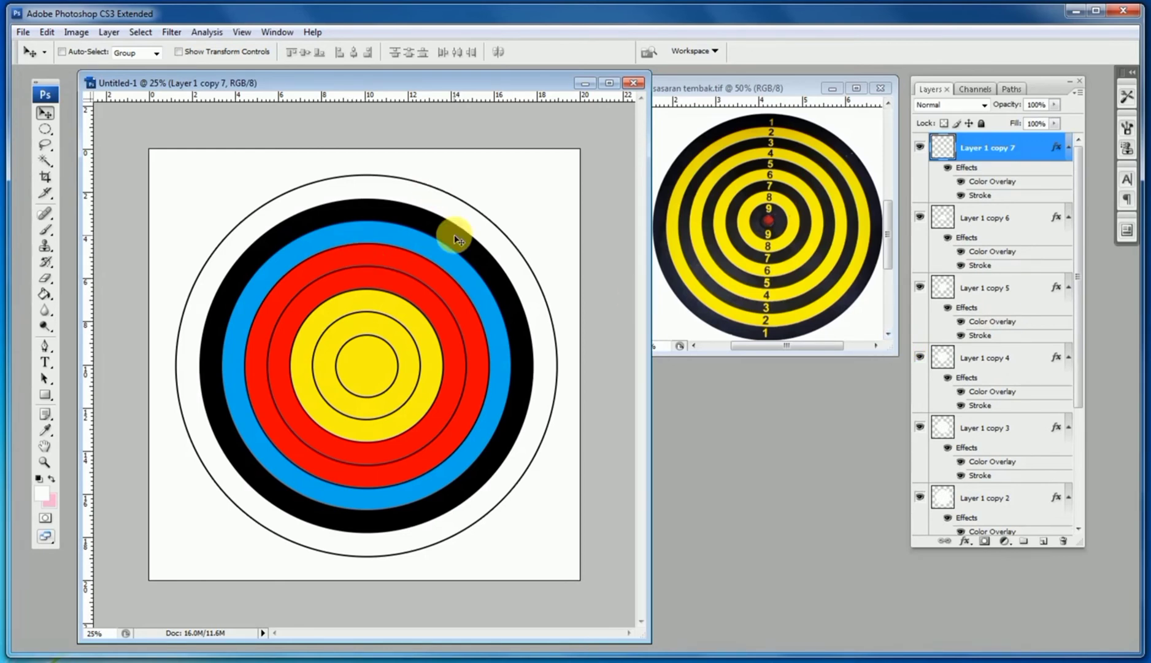
# Add a black Color Overlay (000000) to the outermost circle, Layer 1.
pyautogui.keyDown('ctrl'); pyautogui.click(450, 205); pyautogui.keyUp('ctrl')
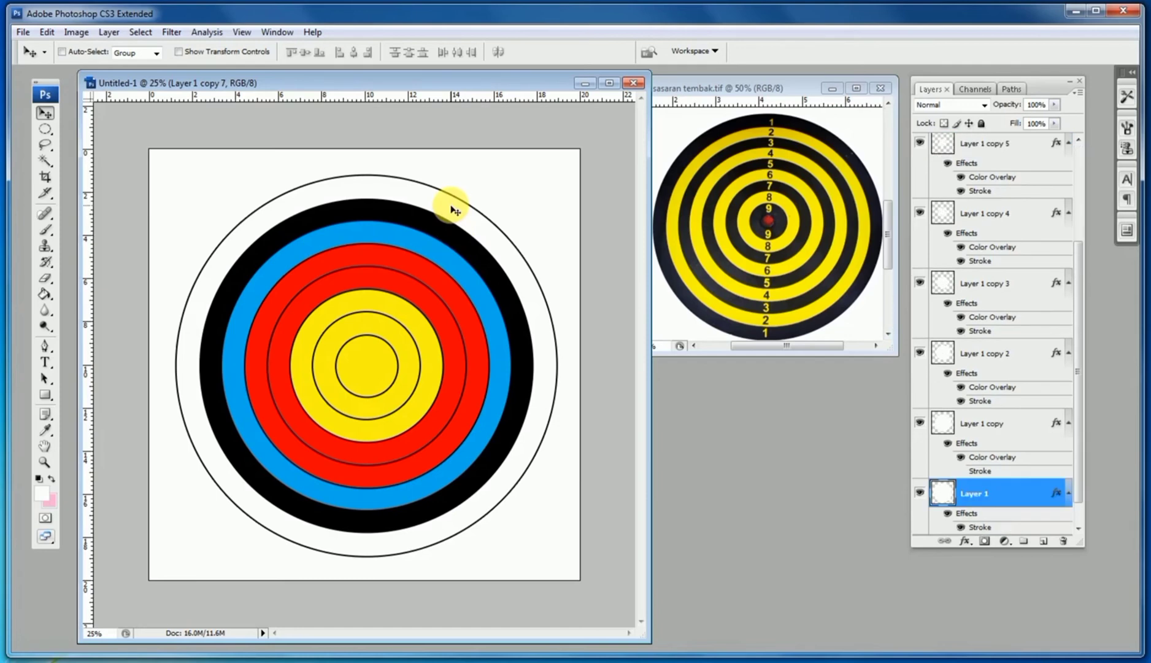
pyautogui.doubleClick(949, 502)
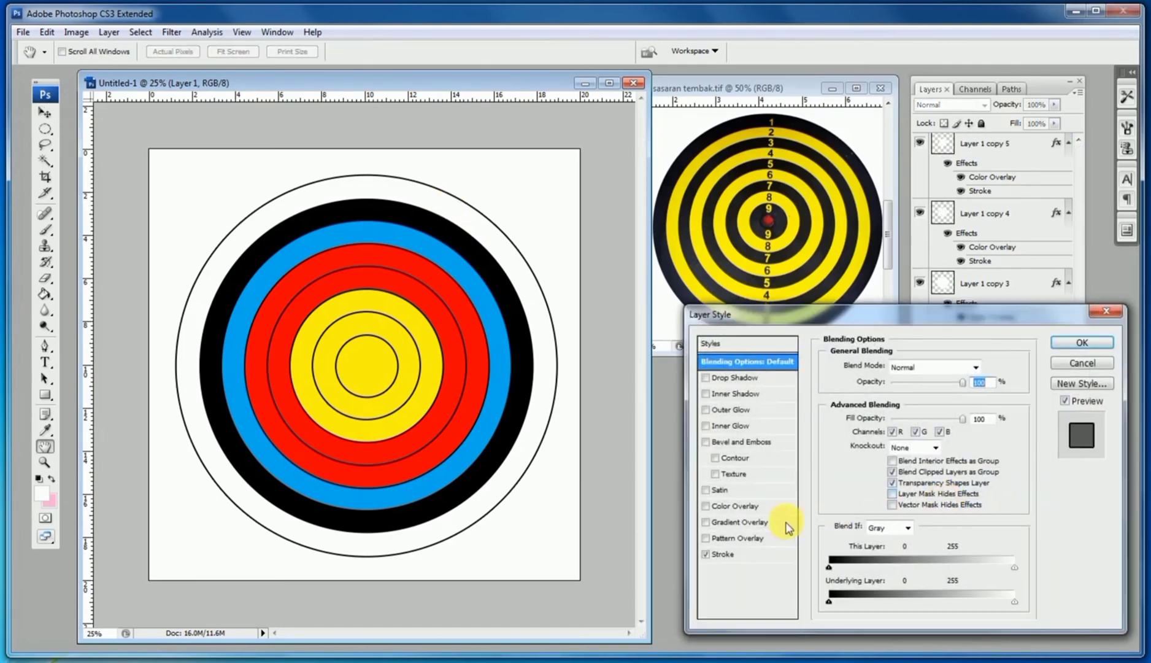
pyautogui.click(746, 505)
pyautogui.click(977, 366)
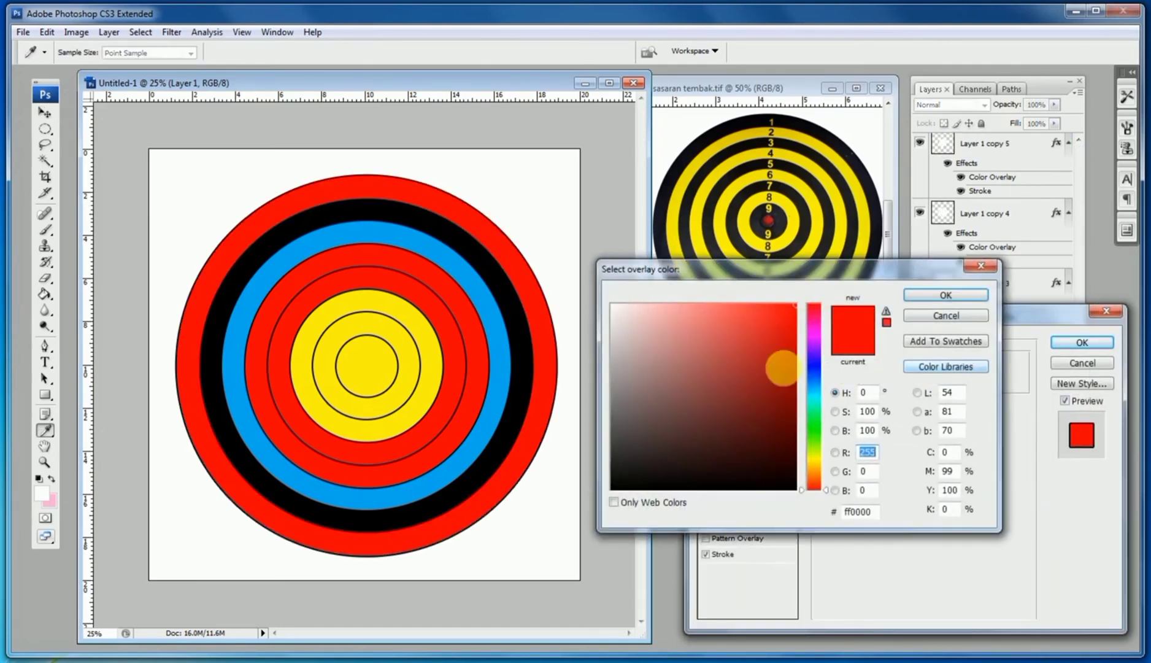
pyautogui.click(510, 439)
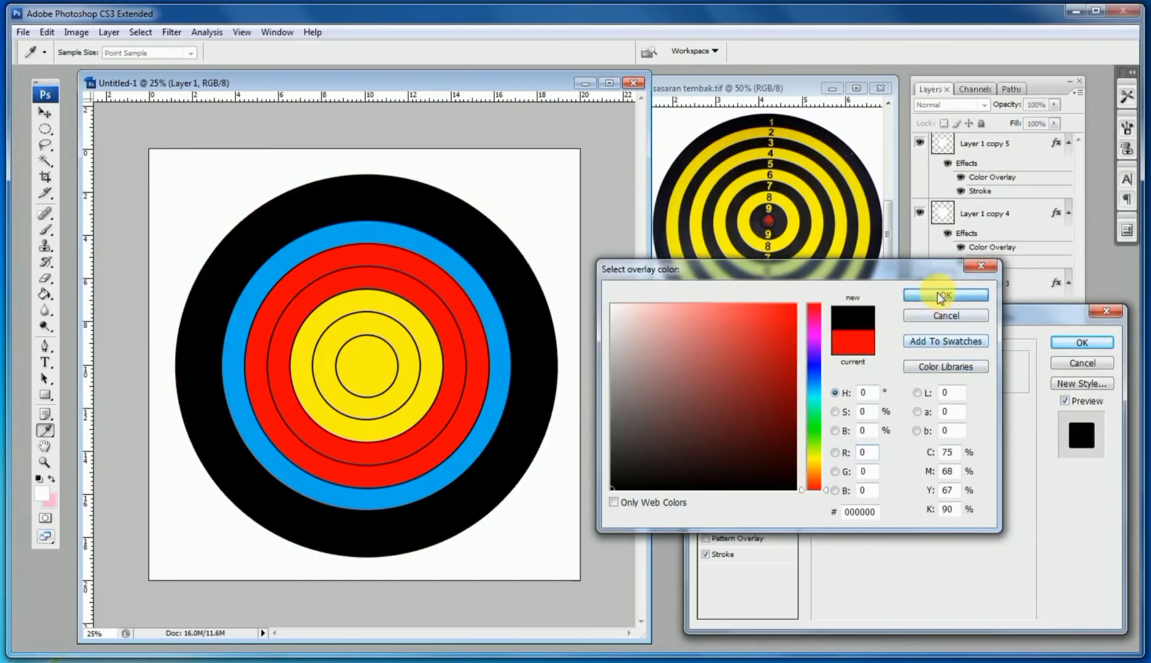
pyautogui.click(944, 295)
pyautogui.click(1081, 342)
pyautogui.press('v')
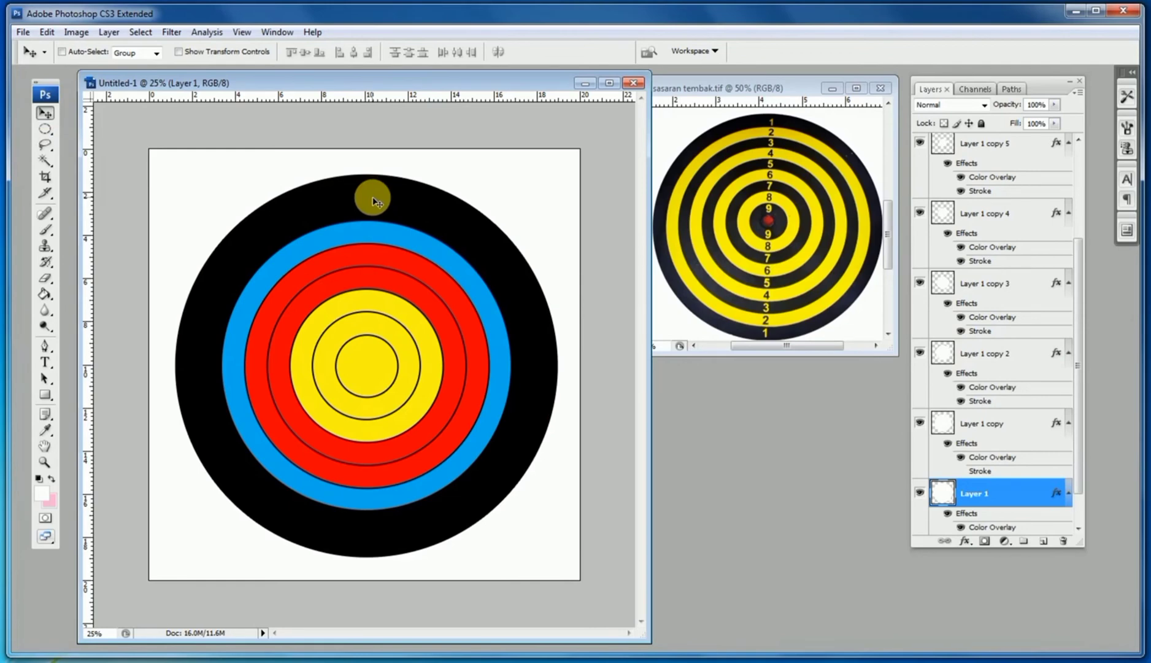
# Change the Color Overlay of the second circle, Layer 1 copy, to the yellow fcf312 sampled from the central rings.
pyautogui.scroll(-2, 913, 382)
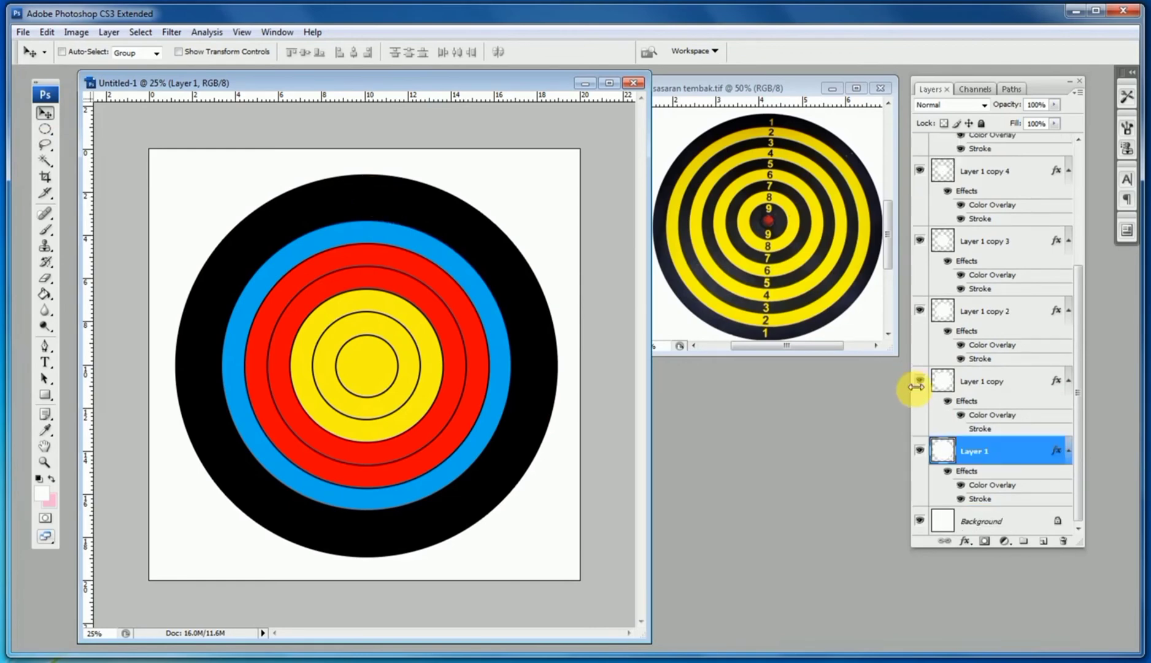
pyautogui.keyDown('ctrl'); pyautogui.click(257, 249); pyautogui.keyUp('ctrl')
pyautogui.doubleClick(950, 379)
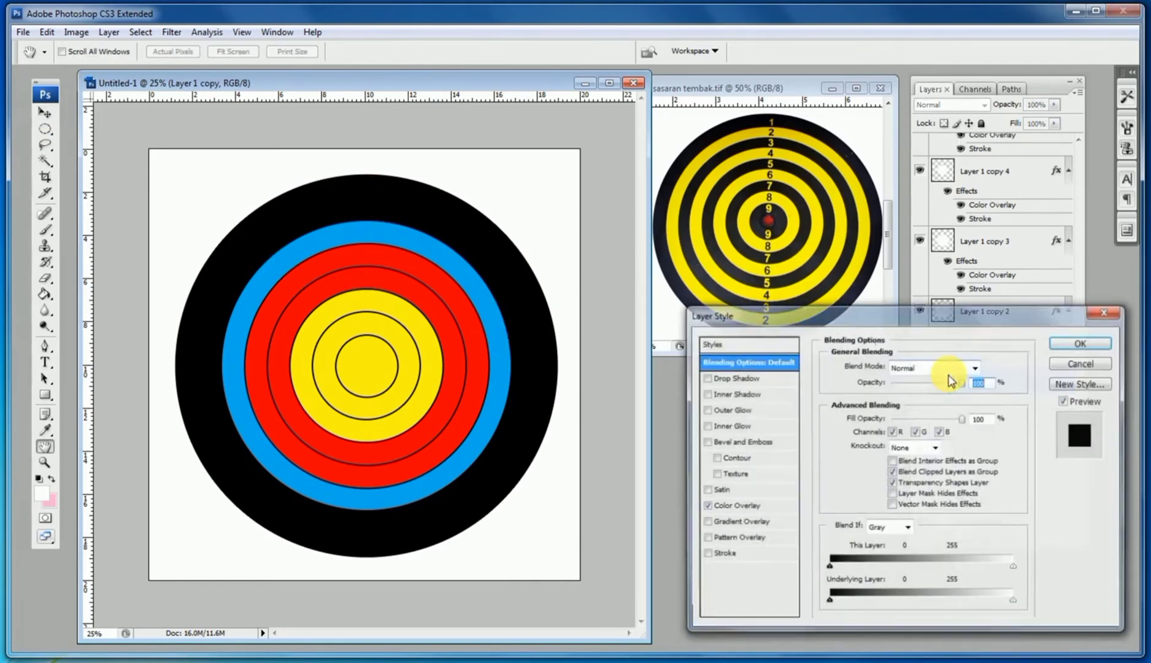
pyautogui.click(733, 505)
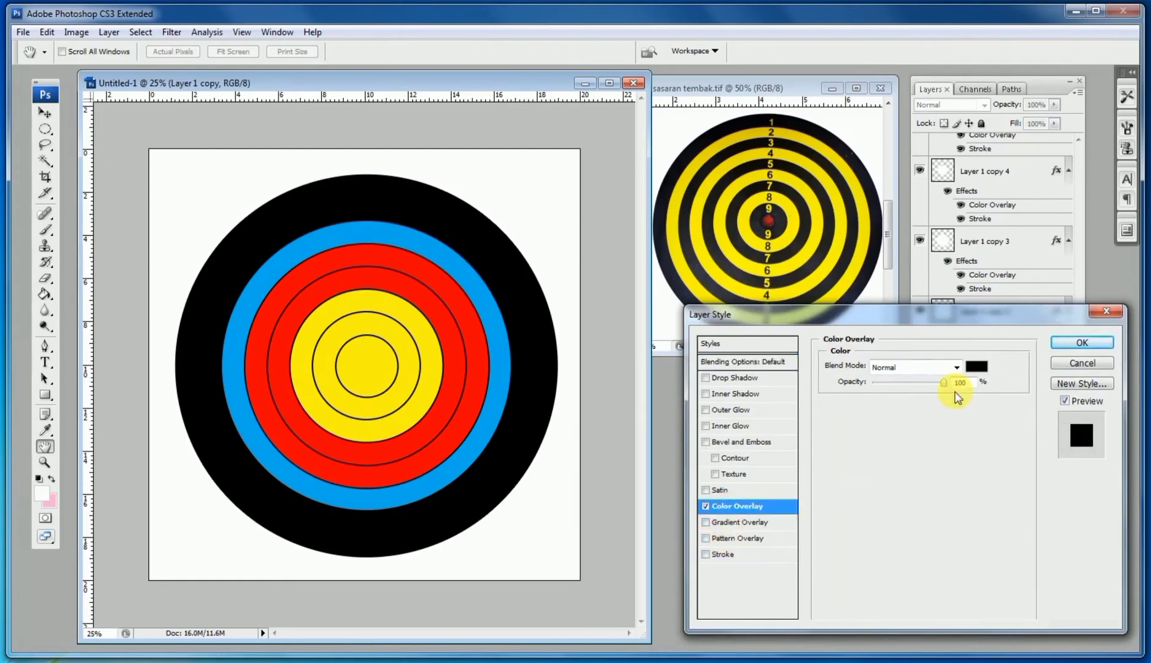
pyautogui.click(976, 368)
pyautogui.click(372, 308)
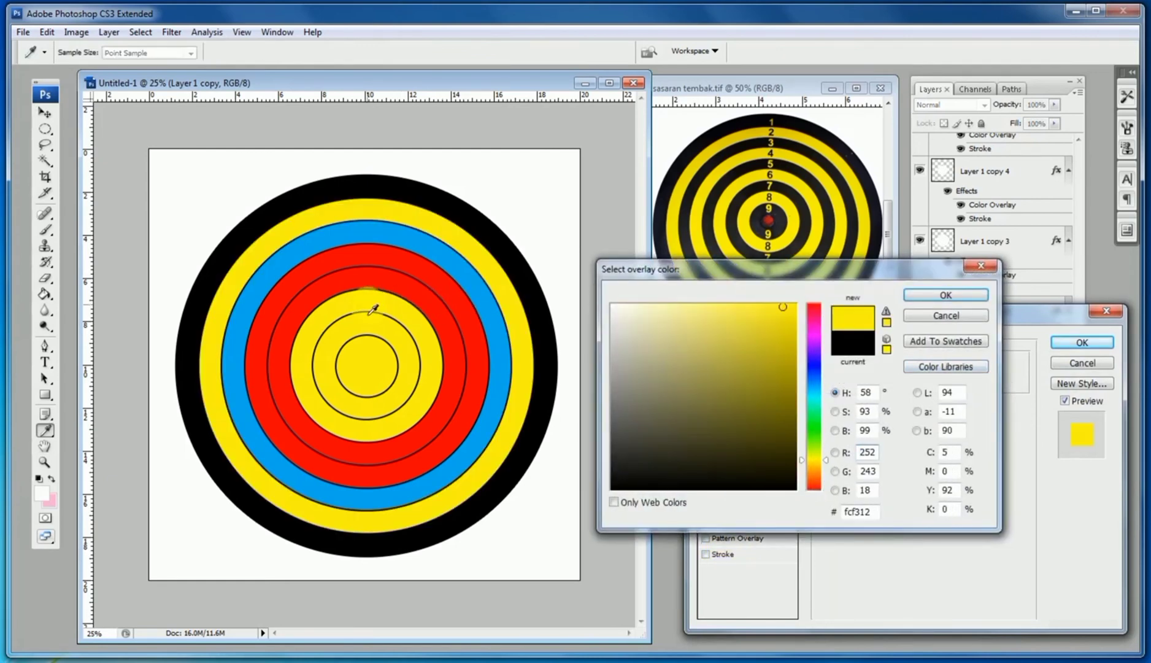
pyautogui.click(907, 293)
pyautogui.click(1080, 338)
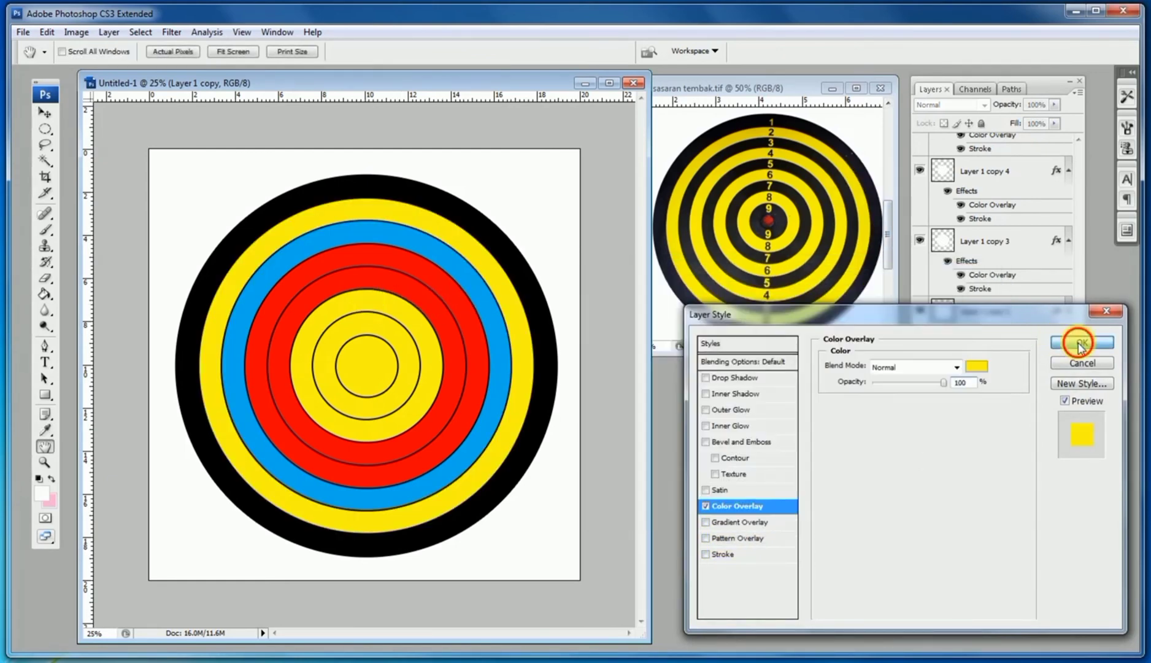
# Change the Color Overlay of the blue circle, Layer 1 copy 2, to black sampled from the outermost ring.
pyautogui.keyDown('ctrl'); pyautogui.click(315, 241); pyautogui.keyUp('ctrl')
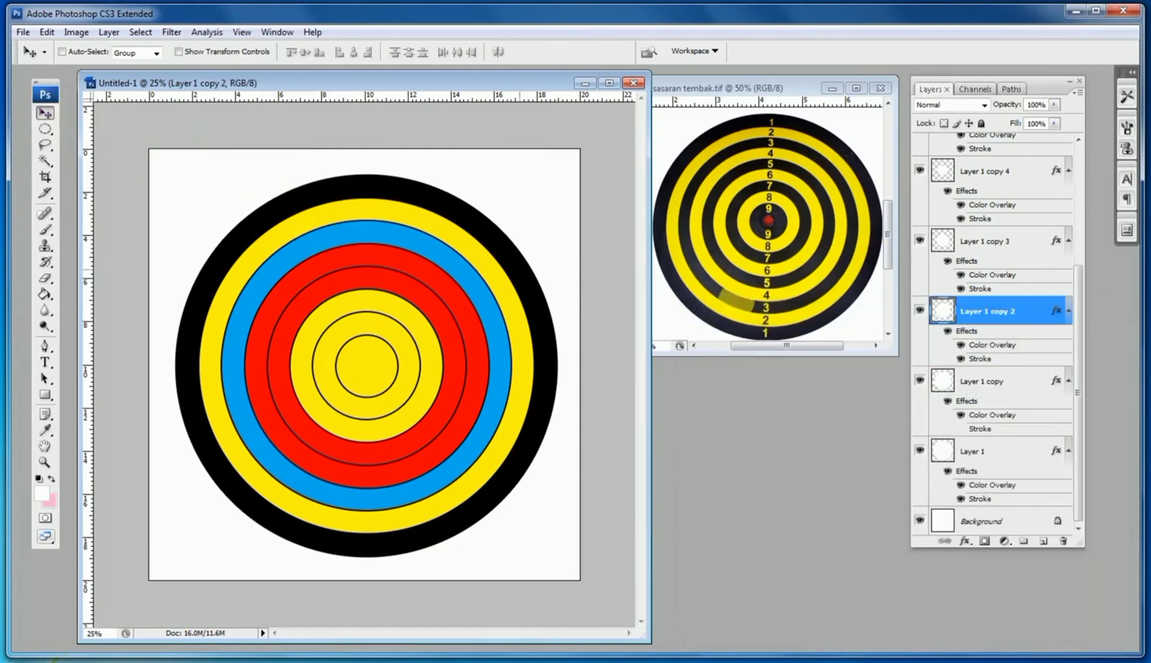
pyautogui.doubleClick(946, 309)
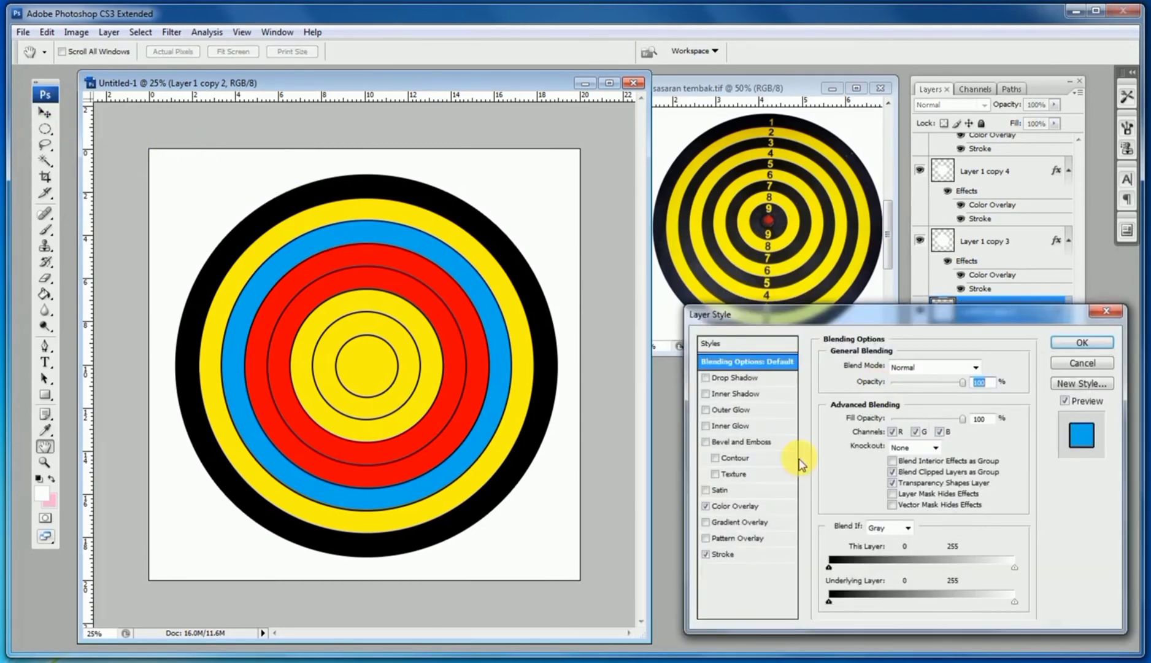
pyautogui.click(746, 506)
pyautogui.click(980, 367)
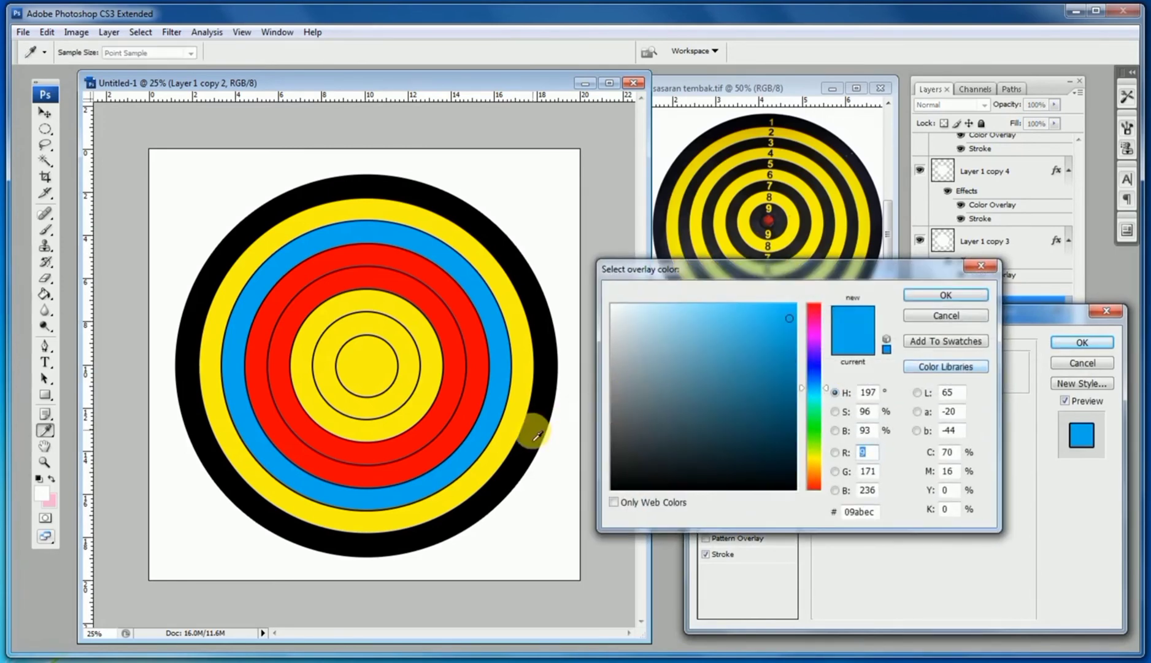
pyautogui.click(538, 434)
pyautogui.press('Return')
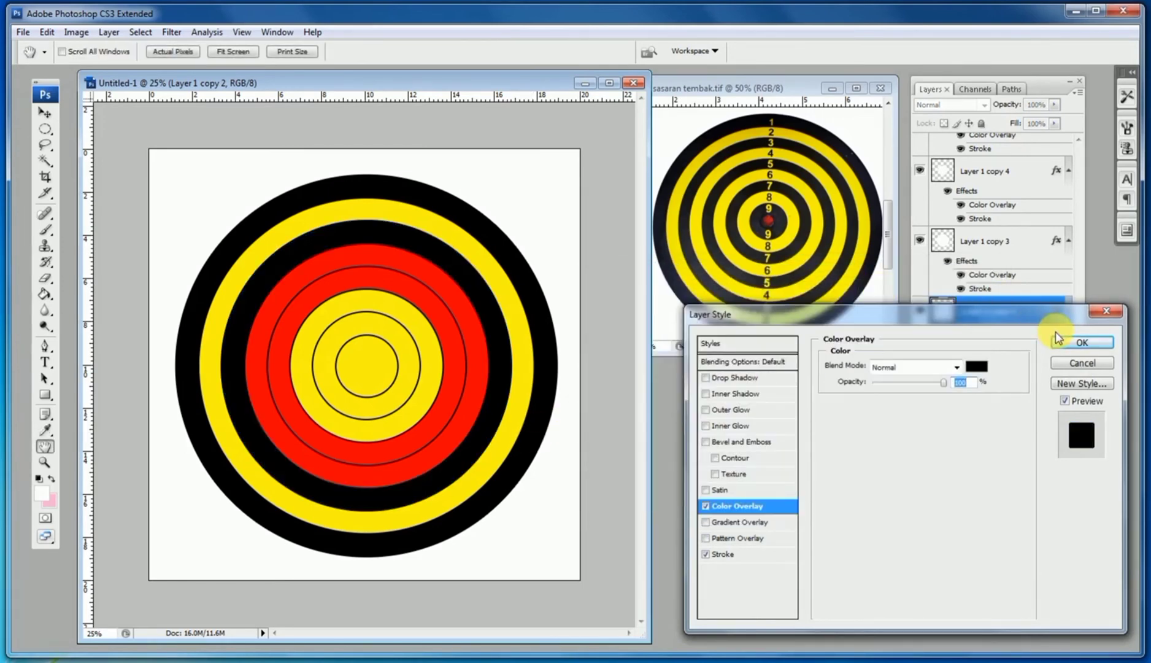
pyautogui.click(1062, 341)
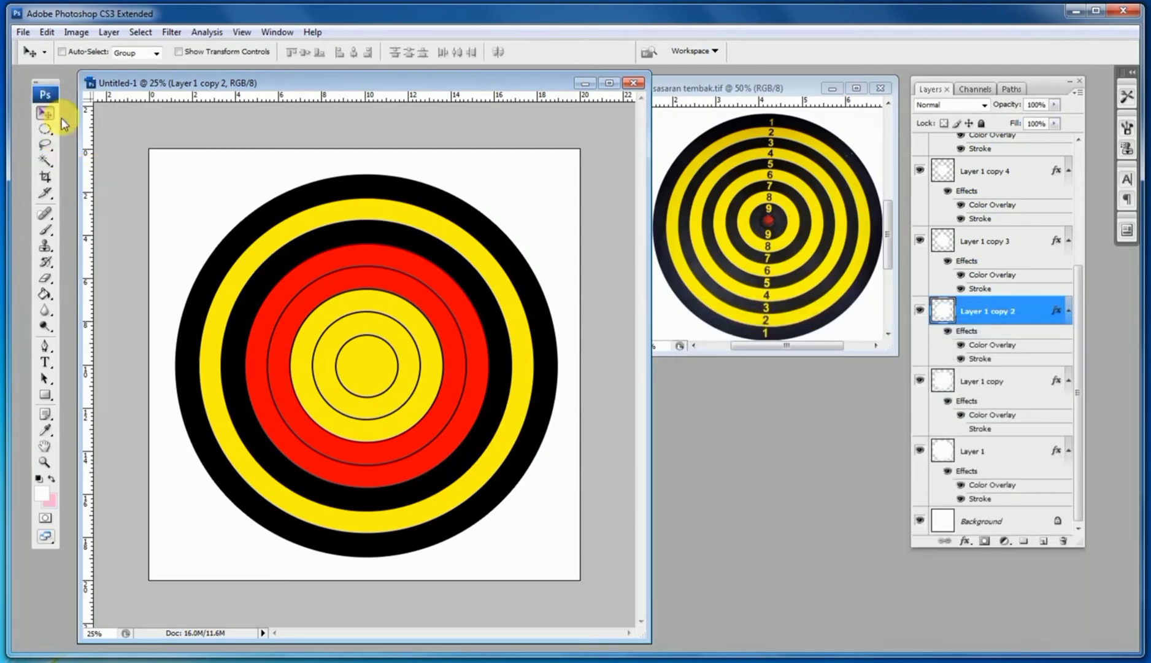
# Change the Color Overlay of the larger red circle, Layer 1 copy 3, to the yellow fcf312 sampled from the target.
pyautogui.hotkey('alt', ']')
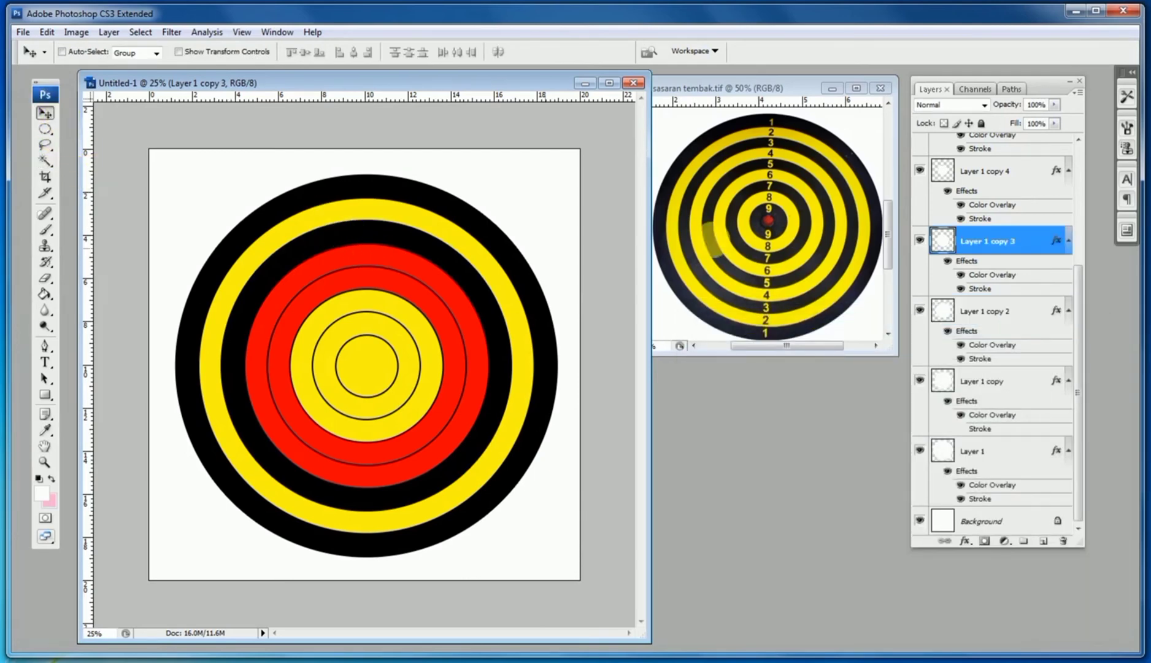
pyautogui.doubleClick(943, 244)
pyautogui.click(736, 506)
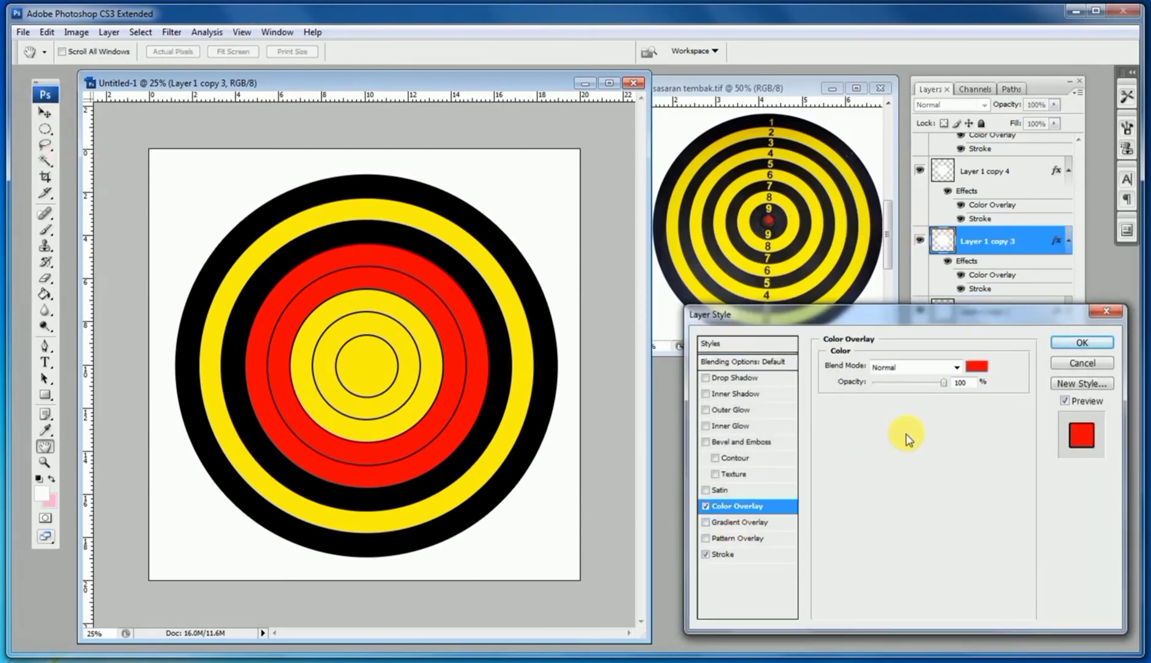
pyautogui.click(977, 367)
pyautogui.click(430, 236)
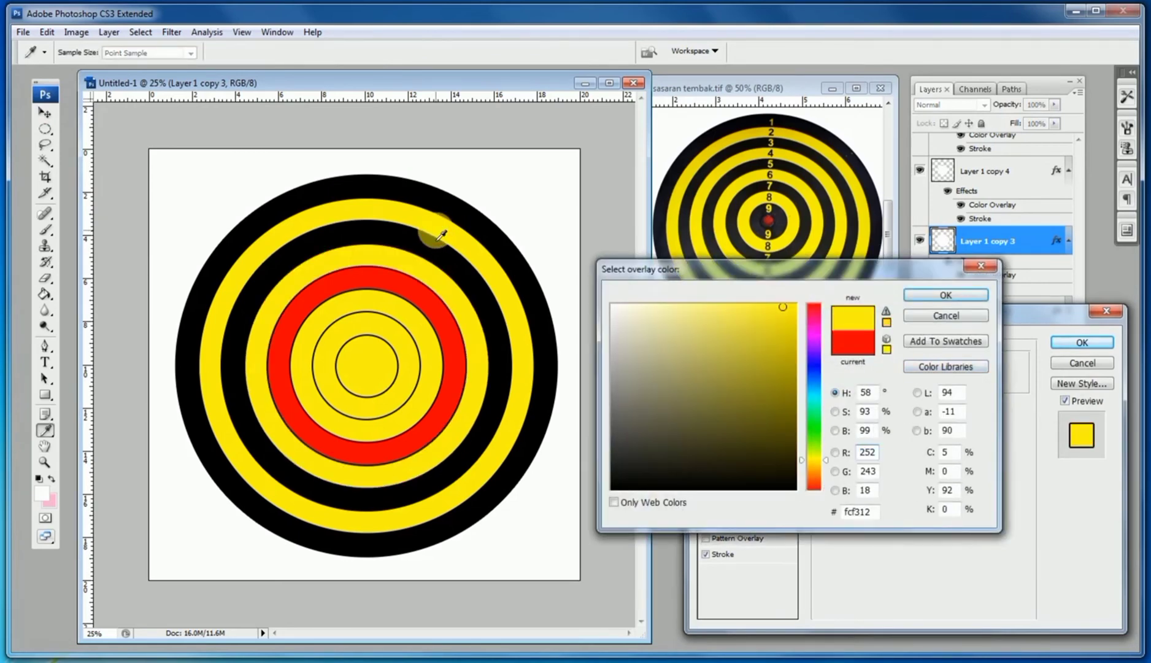
pyautogui.click(945, 295)
pyautogui.click(1081, 342)
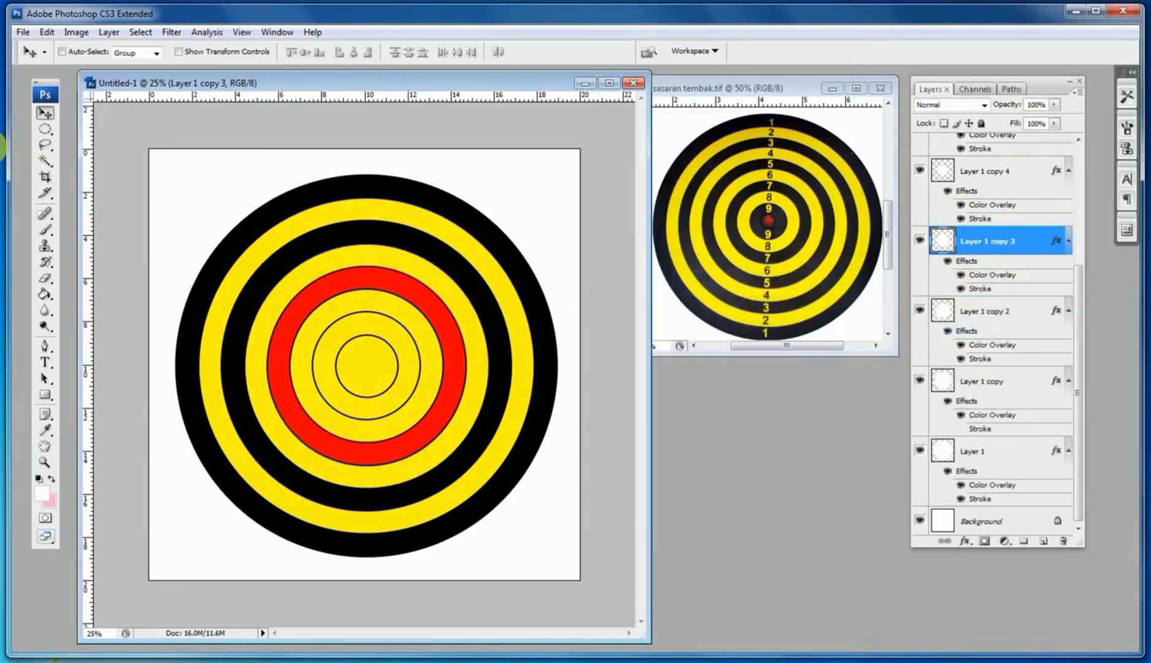
# Change the Color Overlay of the remaining red circle, Layer 1 copy 4, to black (000000) sampled from the target's outer ring.
pyautogui.click(44, 115)
pyautogui.keyDown('ctrl'); pyautogui.click(371, 277); pyautogui.keyUp('ctrl')
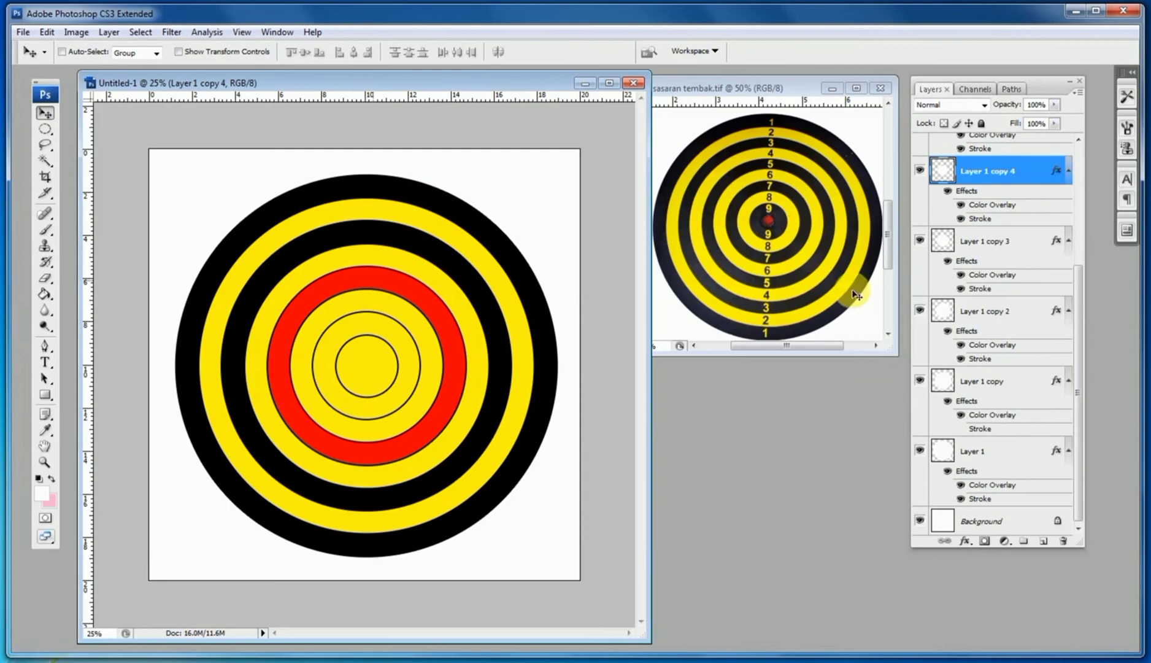
pyautogui.press('h')
pyautogui.doubleClick(947, 179)
pyautogui.click(738, 507)
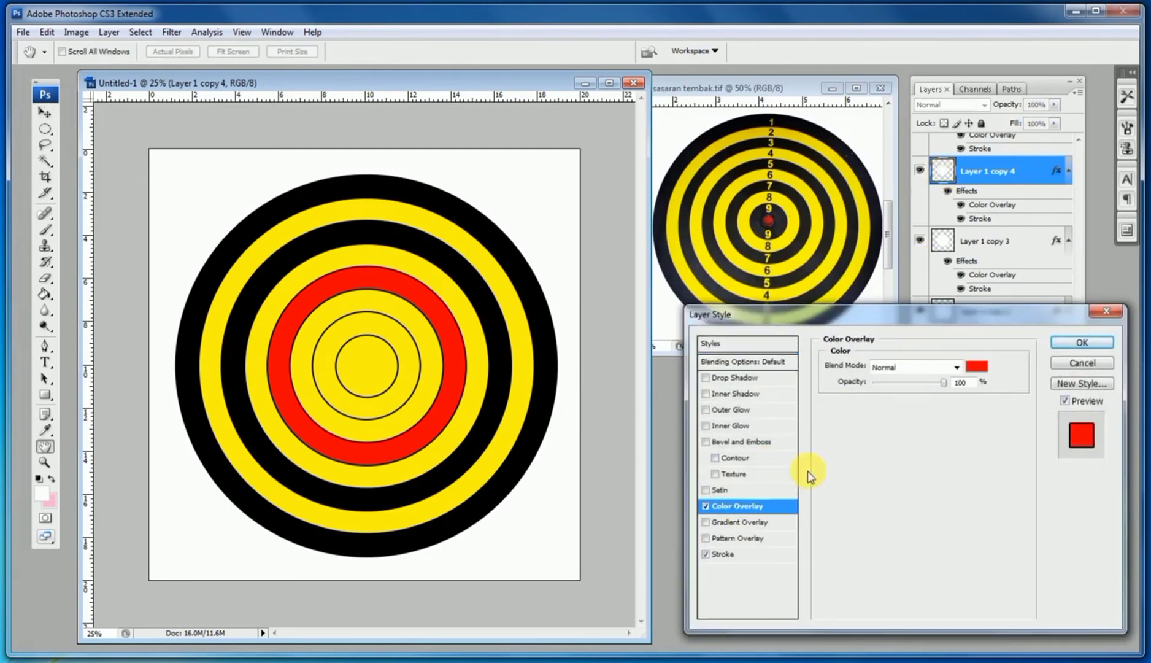
pyautogui.click(976, 367)
pyautogui.click(509, 258)
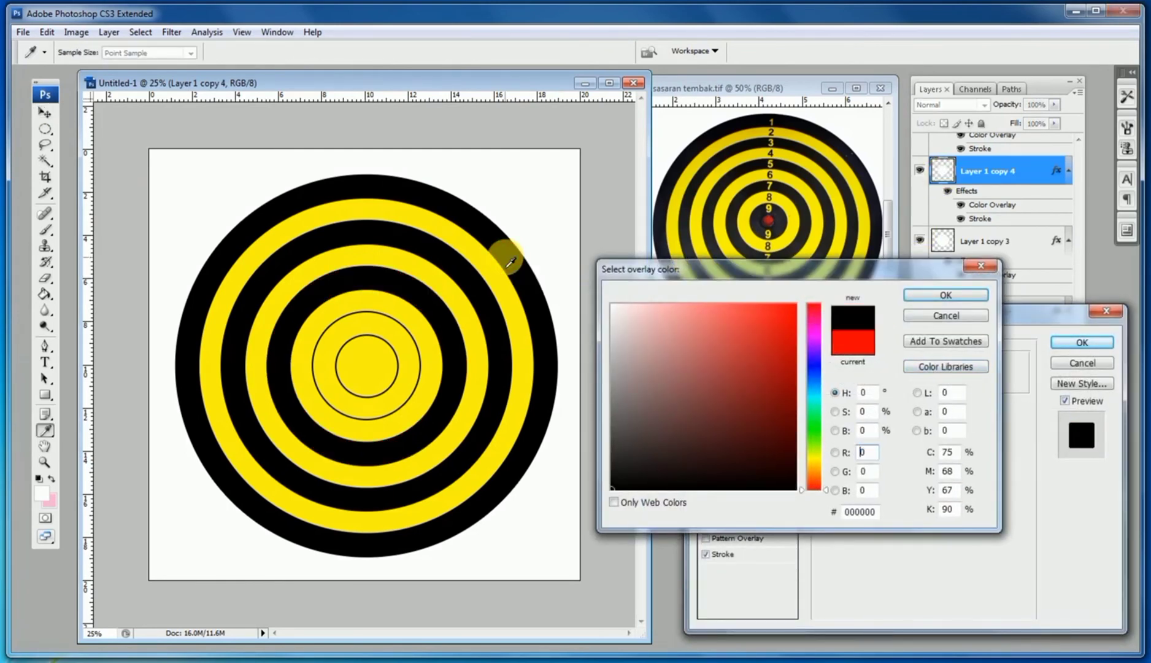
pyautogui.press('Return')
pyautogui.click(1081, 342)
pyautogui.press('v')
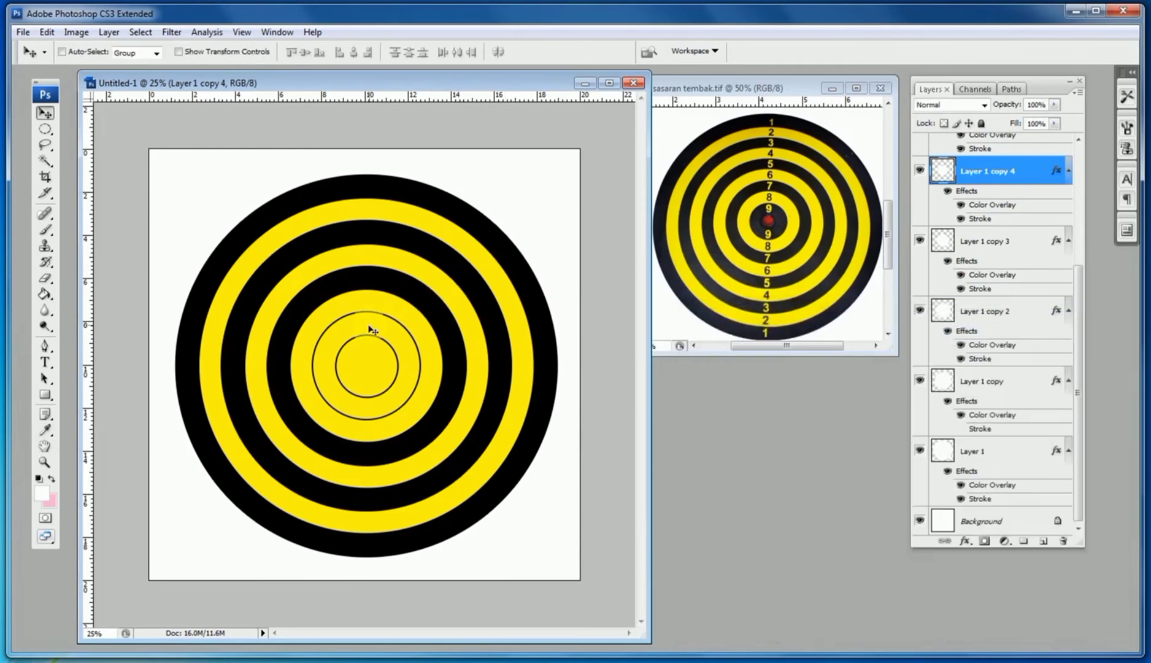
# Change the Color Overlay of the ring around the bullseye, Layer 1 copy 6, to black (000000) sampled from the outermost ring.
pyautogui.hotkey('ctrl', 'j')
pyautogui.hotkey('ctrl', 'j')
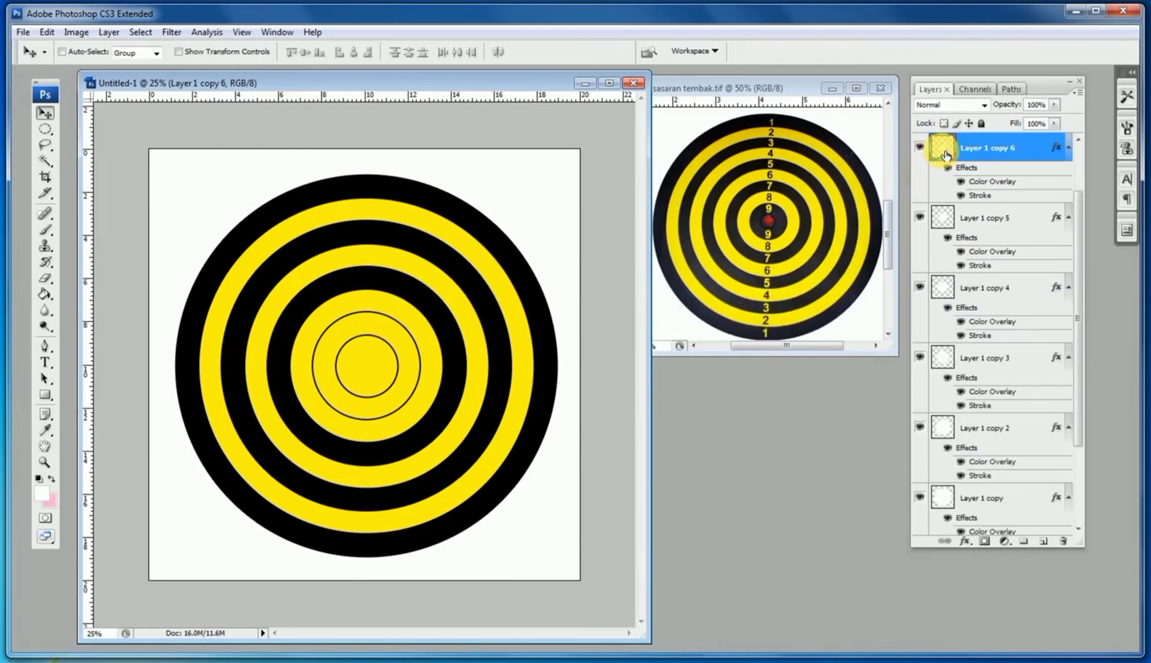
pyautogui.doubleClick(943, 147)
pyautogui.click(733, 506)
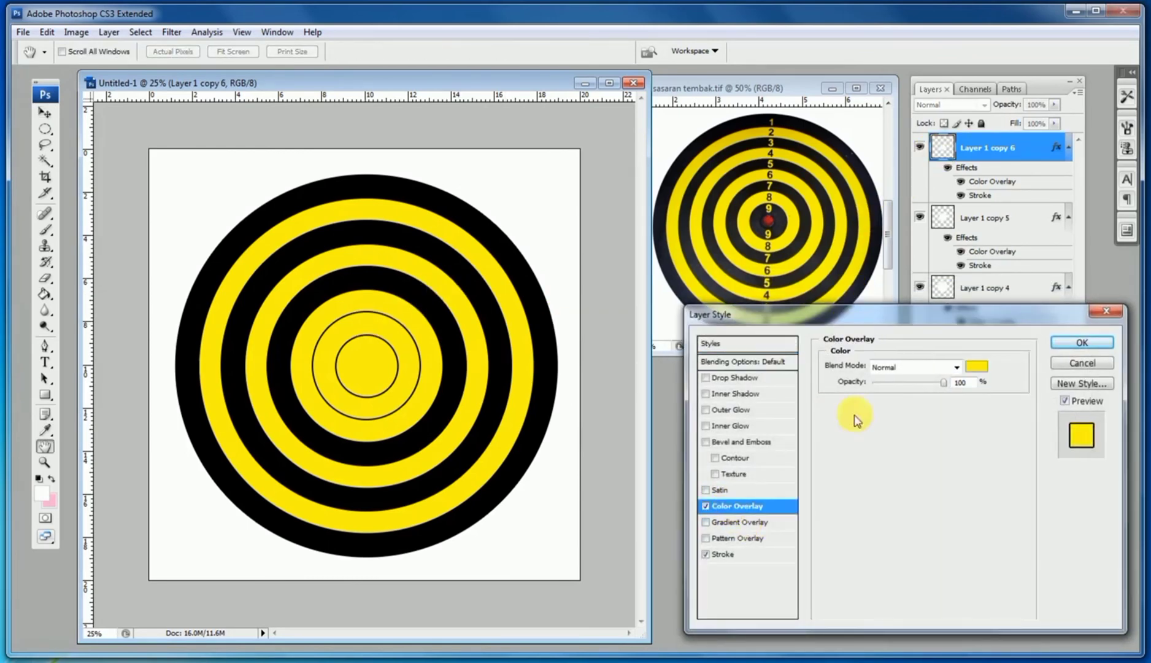
pyautogui.click(977, 368)
pyautogui.click(558, 401)
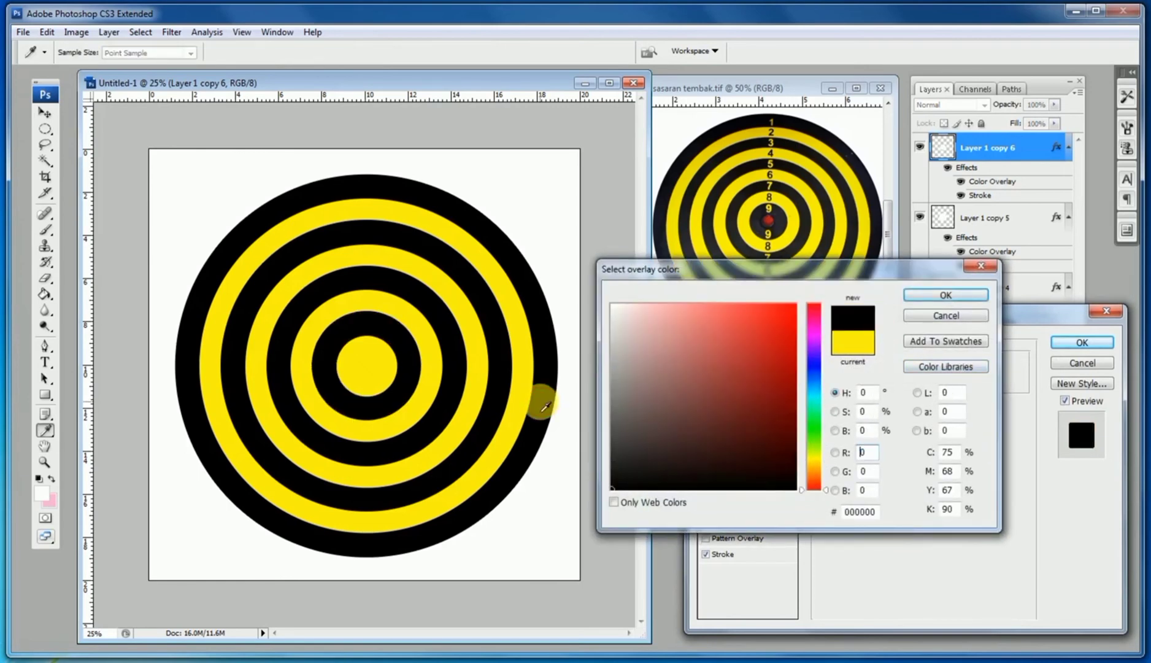
pyautogui.press('Return')
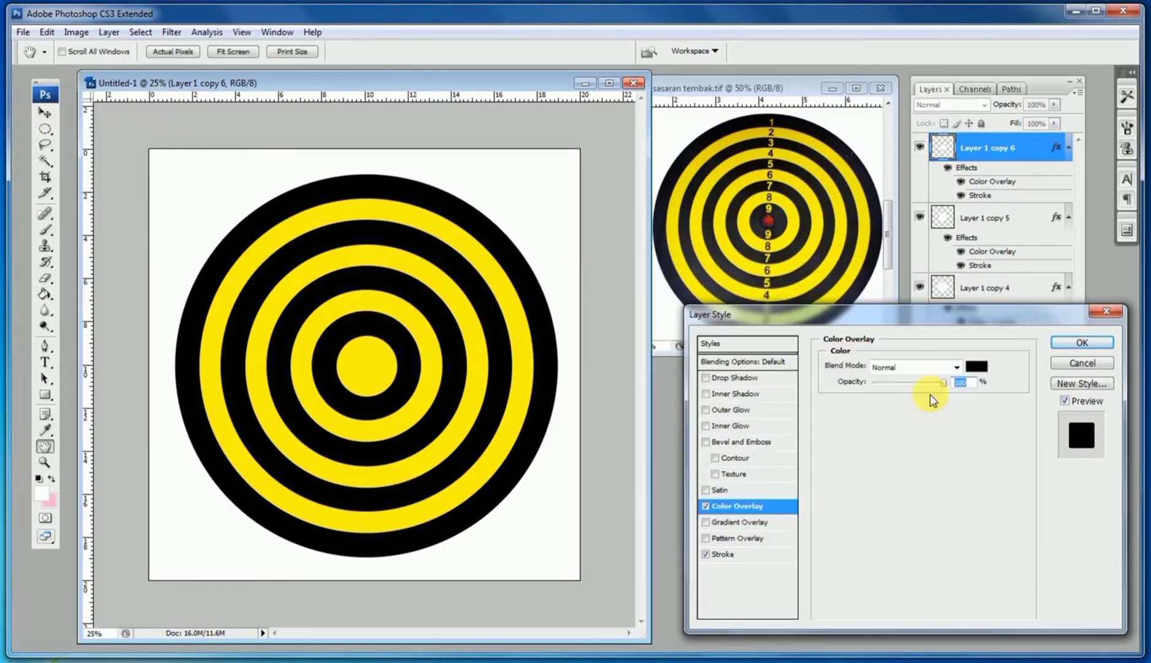
pyautogui.click(1081, 342)
pyautogui.press('v')
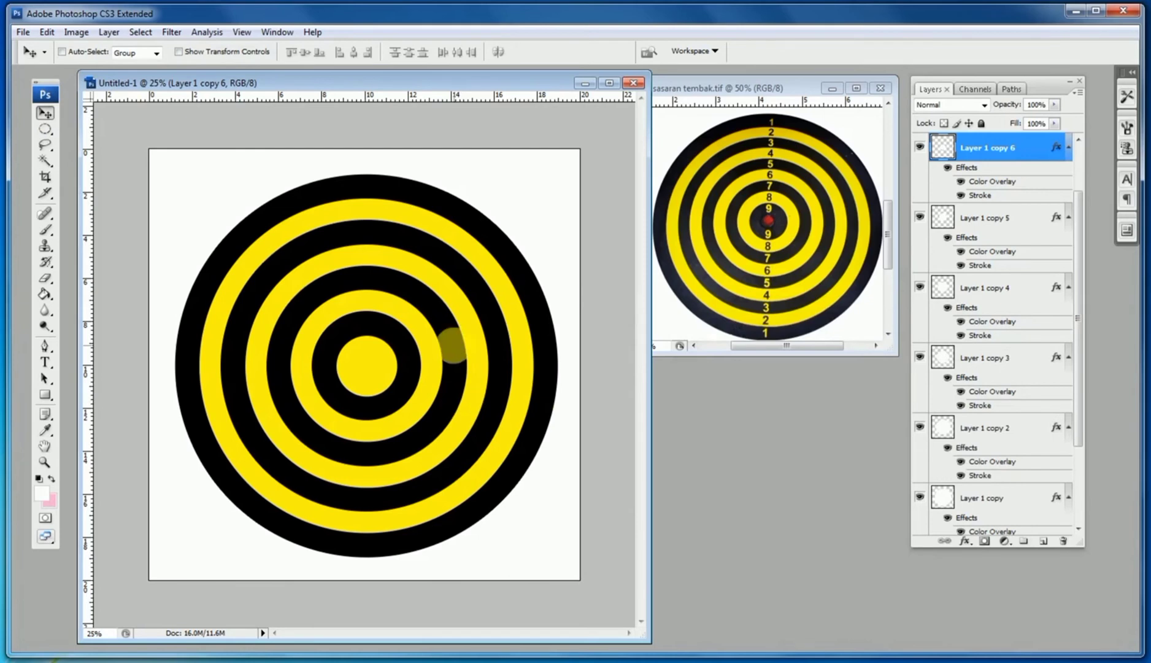
# Delete all the inner circle layers, from Layer 1 copy 7 down to Layer 1 copy.
pyautogui.hotkey('ctrl', '-')
pyautogui.hotkey('ctrl', '+')
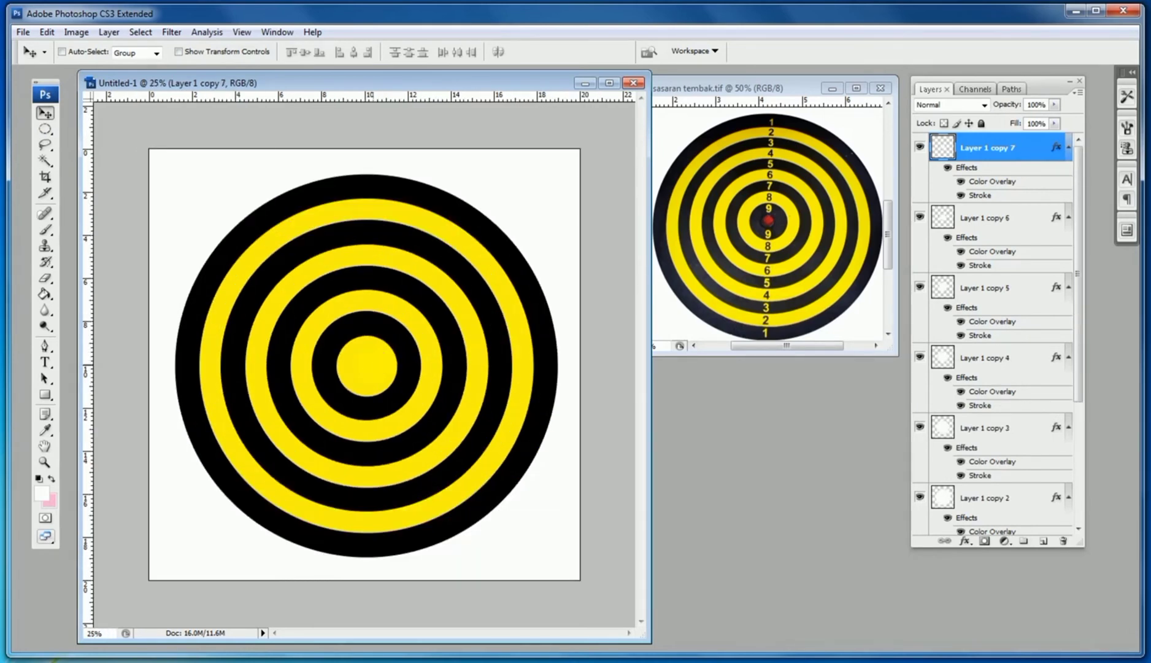
pyautogui.hotkey('ctrl', '-')
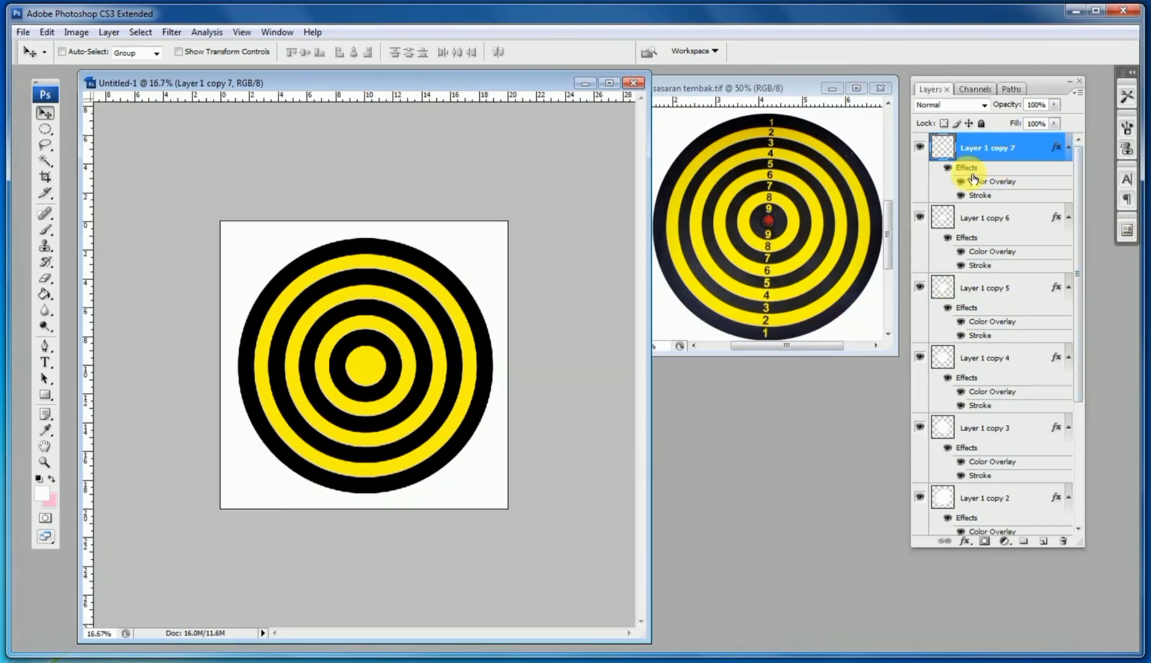
pyautogui.hotkey('ctrl', '+')
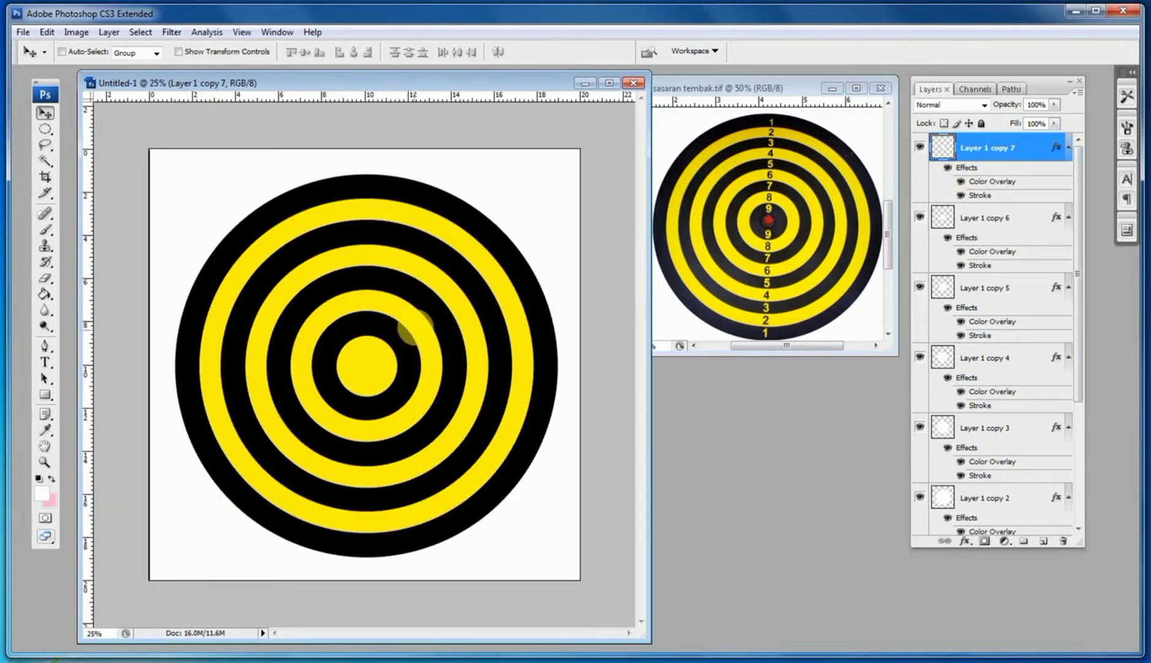
pyautogui.keyDown('ctrl'); pyautogui.click(418, 333); pyautogui.keyUp('ctrl')
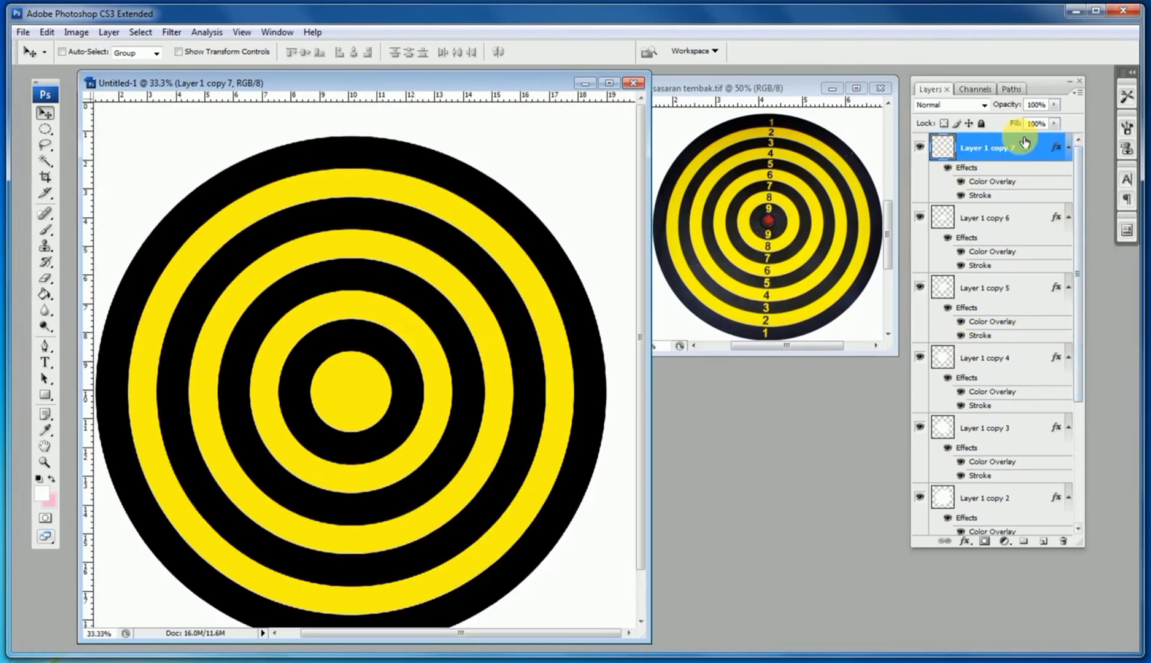
pyautogui.moveTo(1078, 285); pyautogui.dragTo(1080, 405)
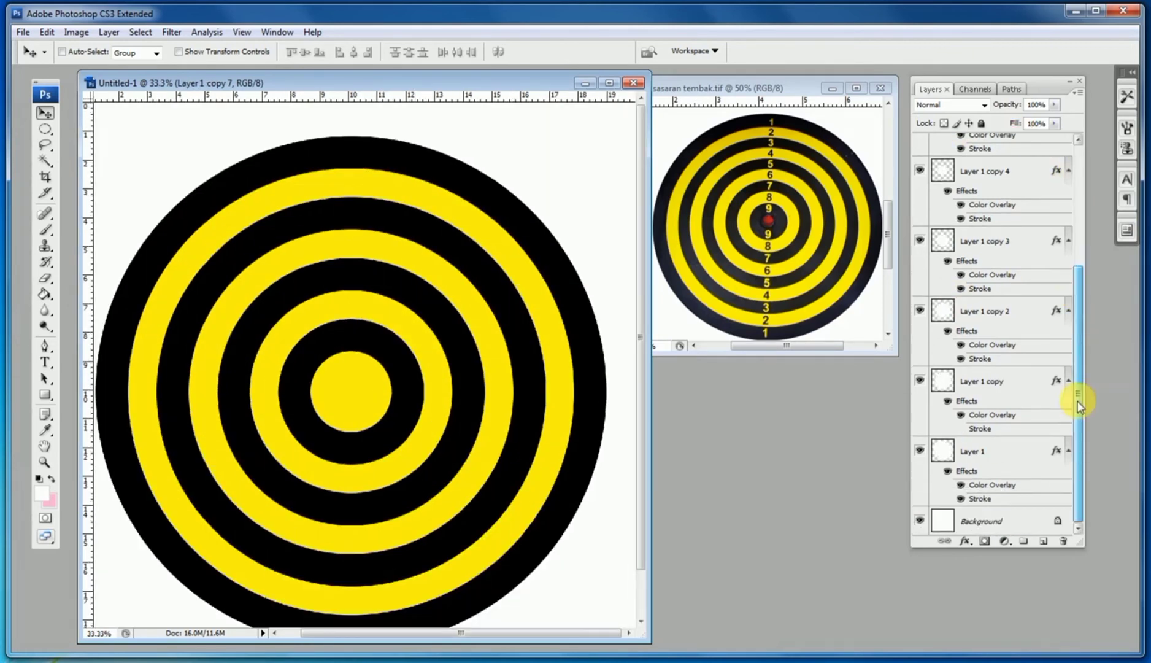
pyautogui.keyDown('shift'); pyautogui.click(995, 381); pyautogui.keyUp('shift')
pyautogui.press('Delete')
# Show the rainbow in sasaran tembak.tif at 66.7% beside the remaining black circle in Untitled-1.
pyautogui.moveTo(795, 232); pyautogui.dragTo(784, 303)
pyautogui.scroll(-3, 784, 303)
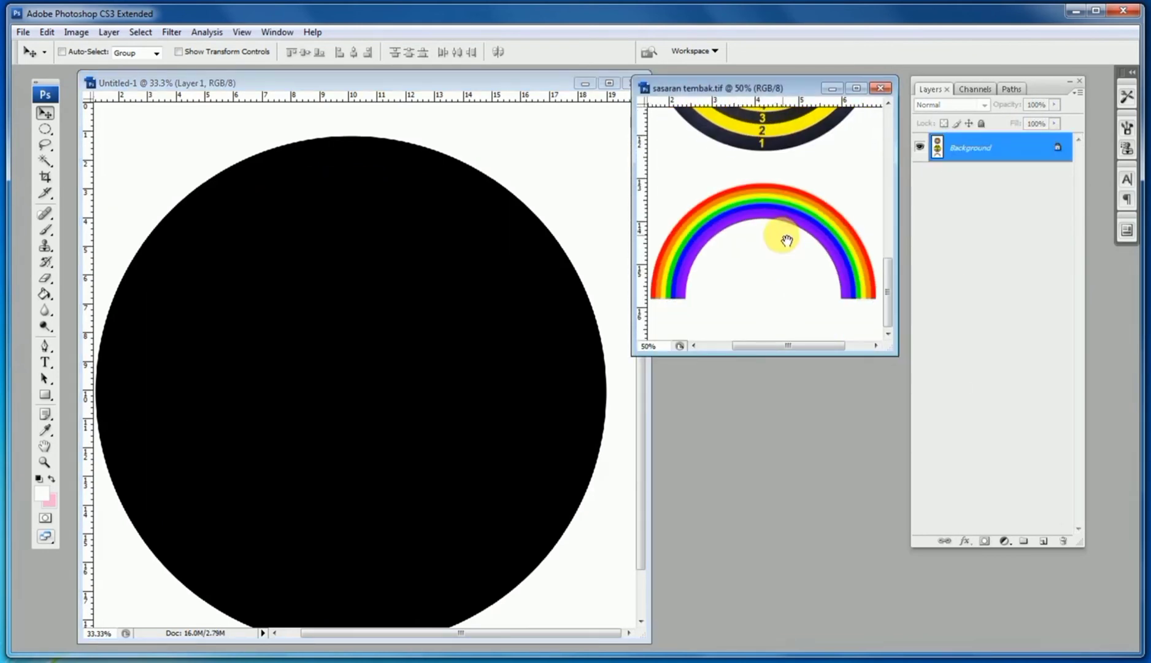
pyautogui.hotkey('ctrl', '+')
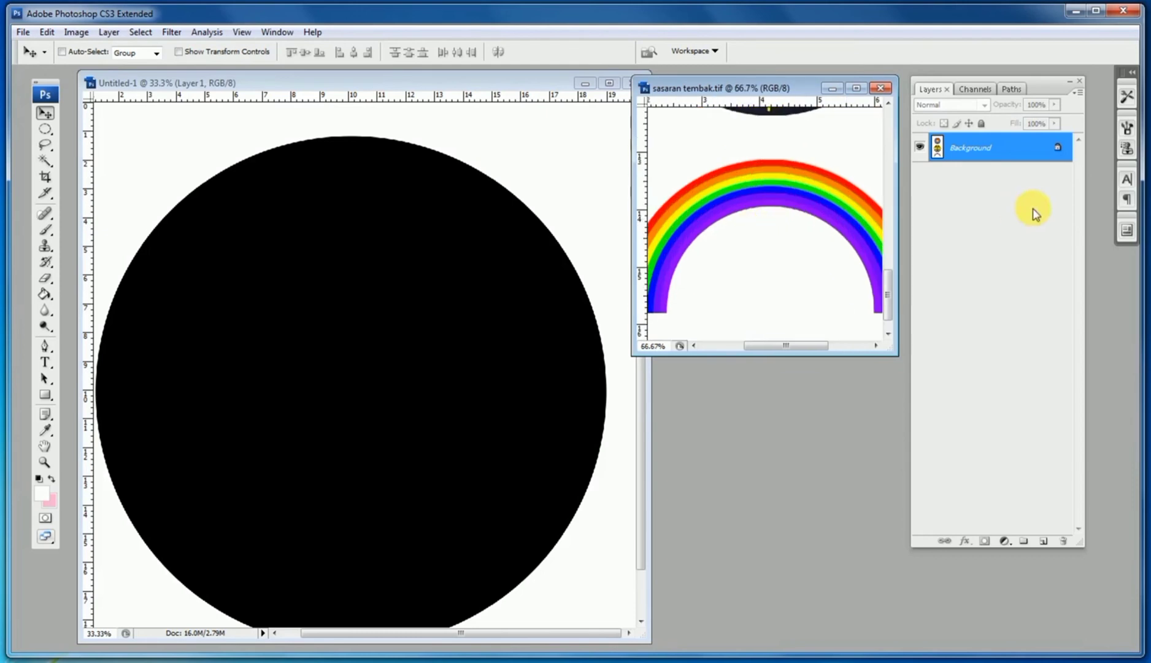
pyautogui.click(565, 219)
pyautogui.moveTo(702, 88); pyautogui.dragTo(712, 88)
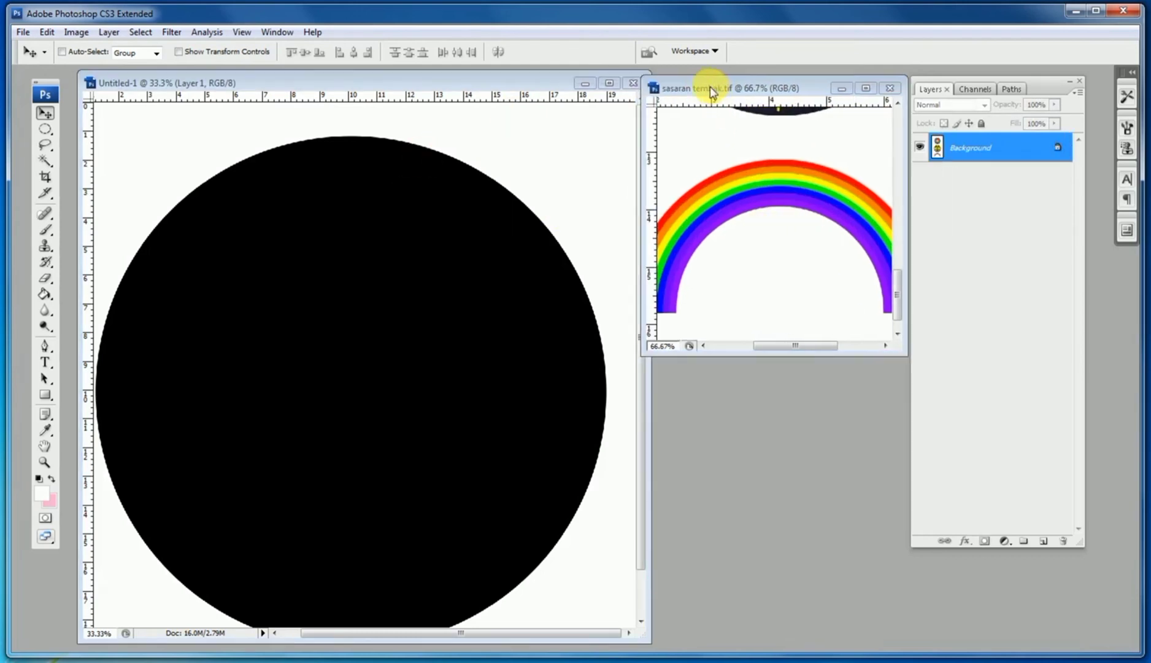
pyautogui.click(429, 181)
pyautogui.moveTo(425, 309); pyautogui.dragTo(430, 287)
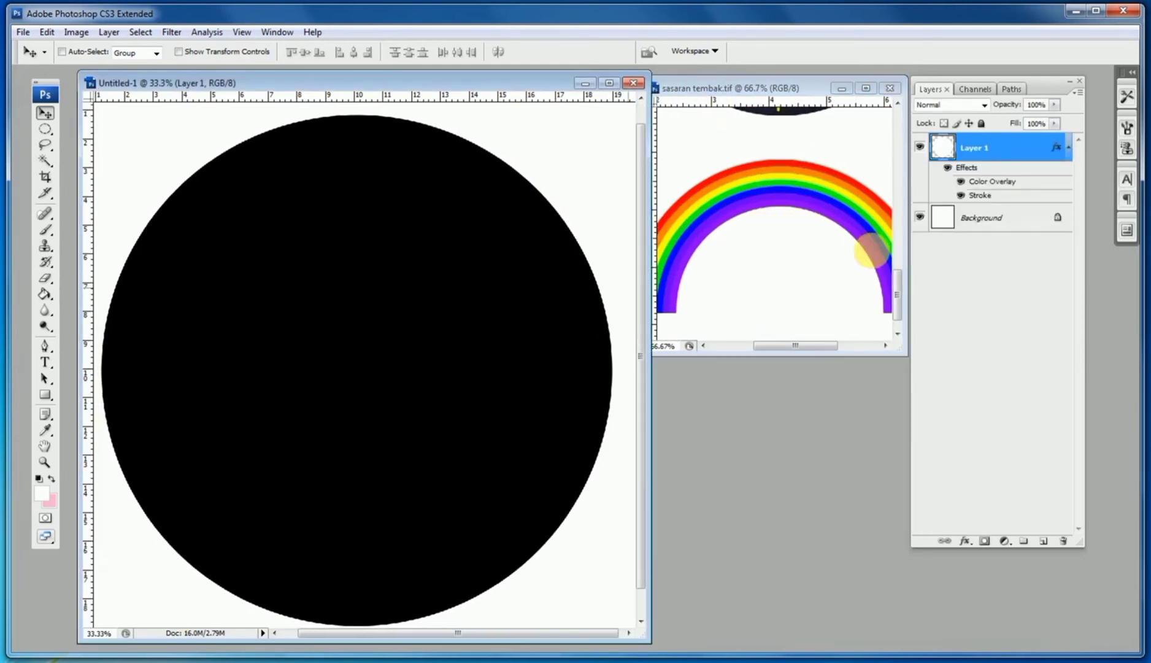
# Change Layer 1's Color Overlay to the red ff0000 sampled from the reference rainbow and turn off its Stroke effect.
pyautogui.press('h')
pyautogui.doubleClick(950, 157)
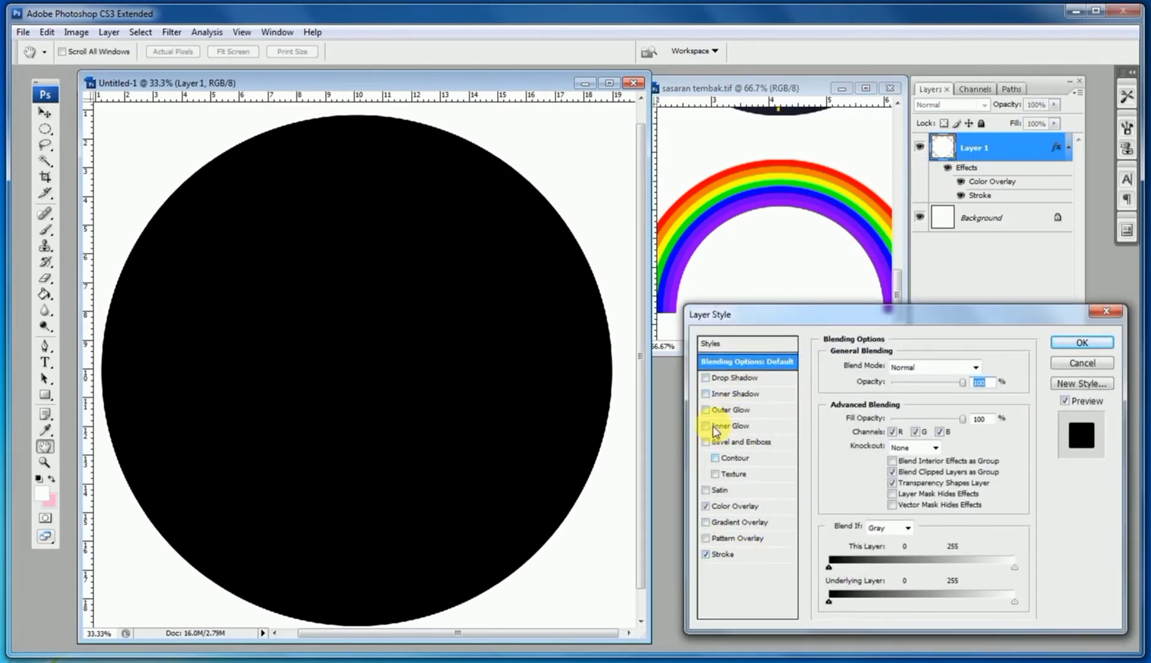
pyautogui.click(736, 506)
pyautogui.click(983, 368)
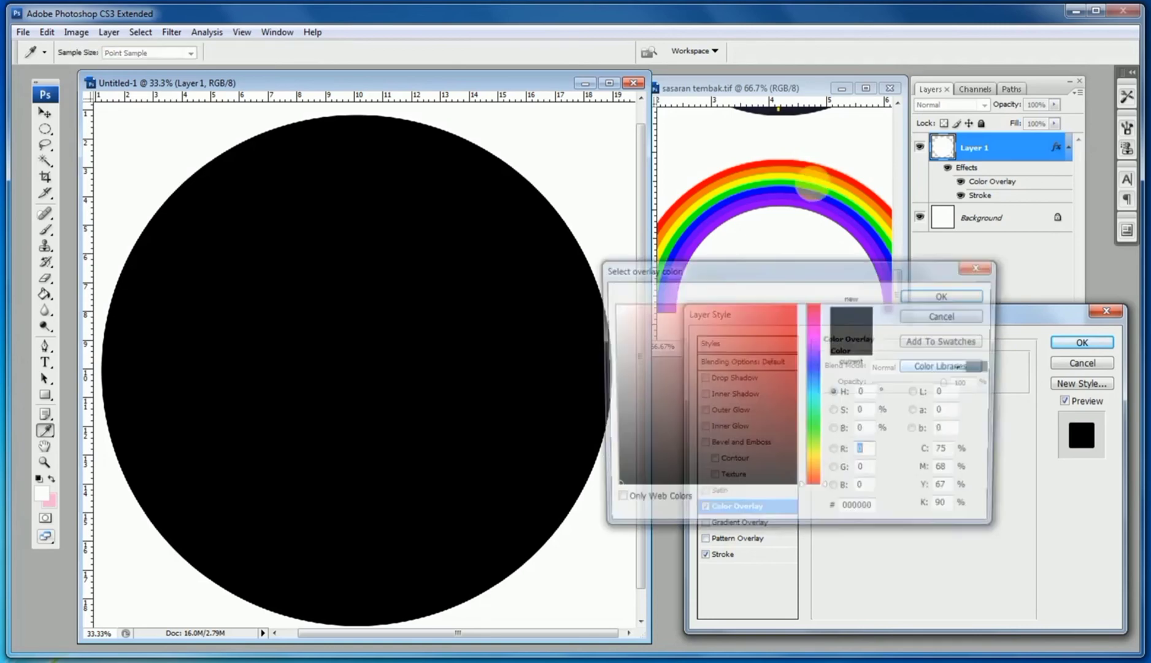
pyautogui.click(798, 172)
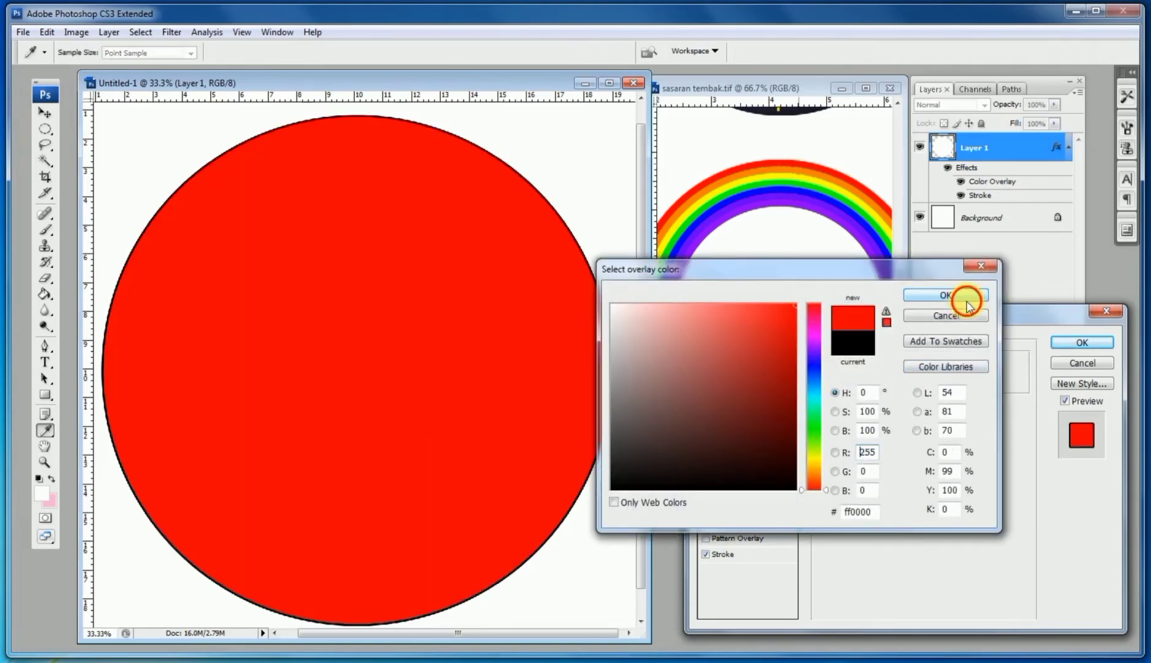
pyautogui.click(963, 295)
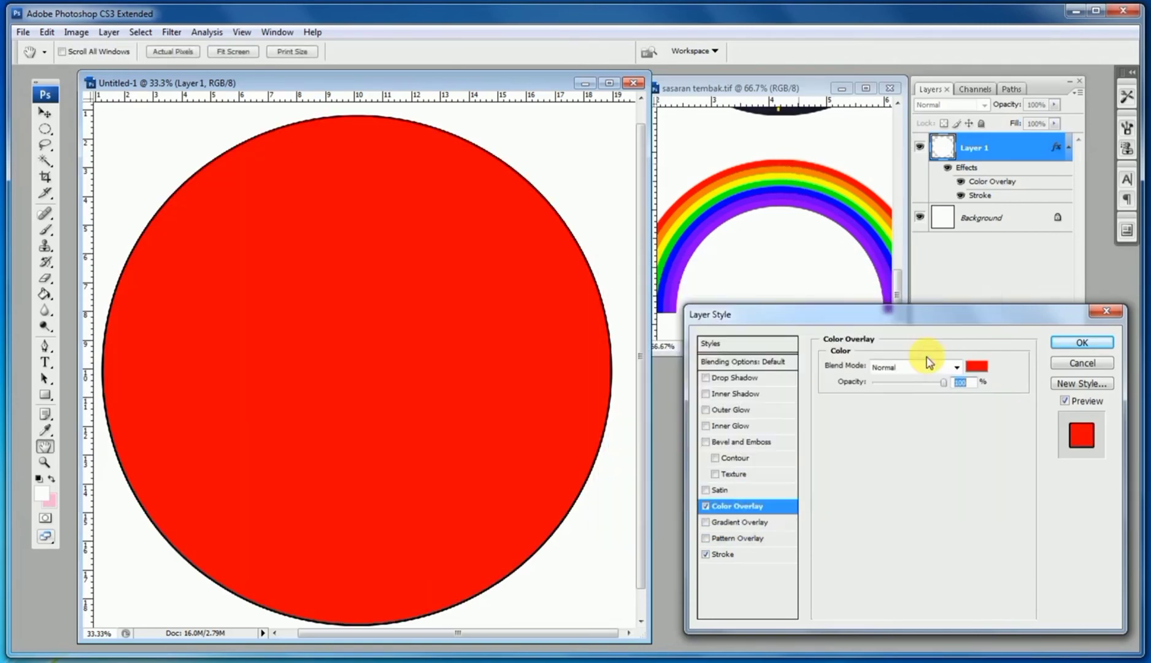
pyautogui.click(706, 554)
pyautogui.click(1079, 344)
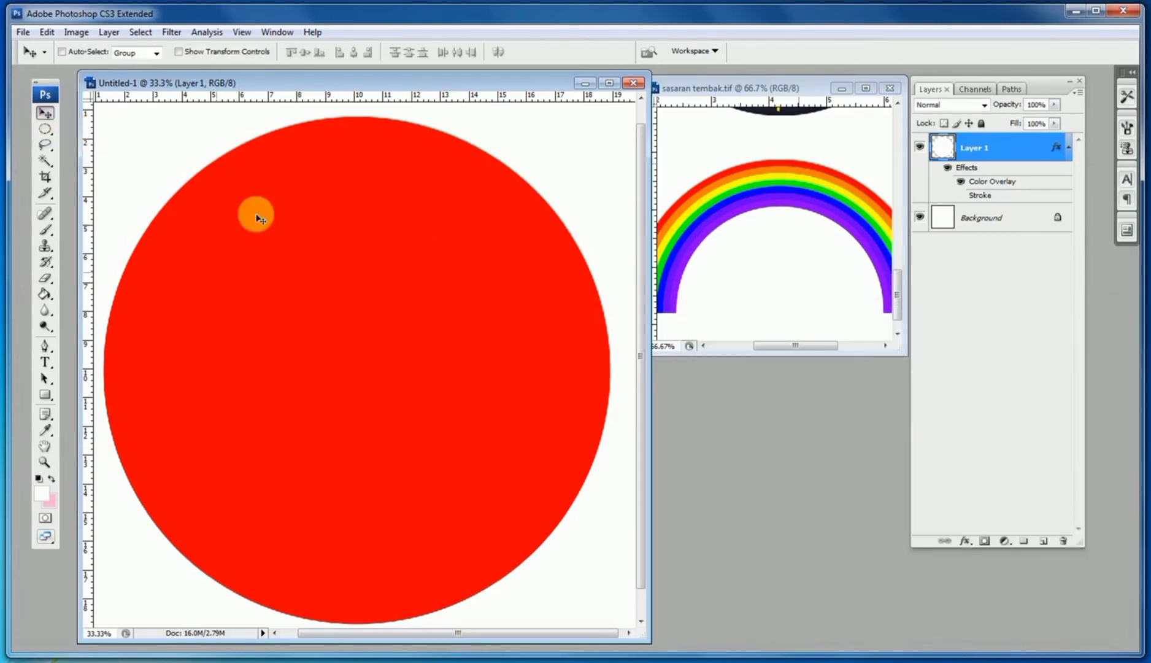
# Duplicate the red circle, Layer 1, and change the duplicate's Color Overlay to the orange ff7f00 sampled from the rainbow.
pyautogui.hotkey('ctrl', 'j')
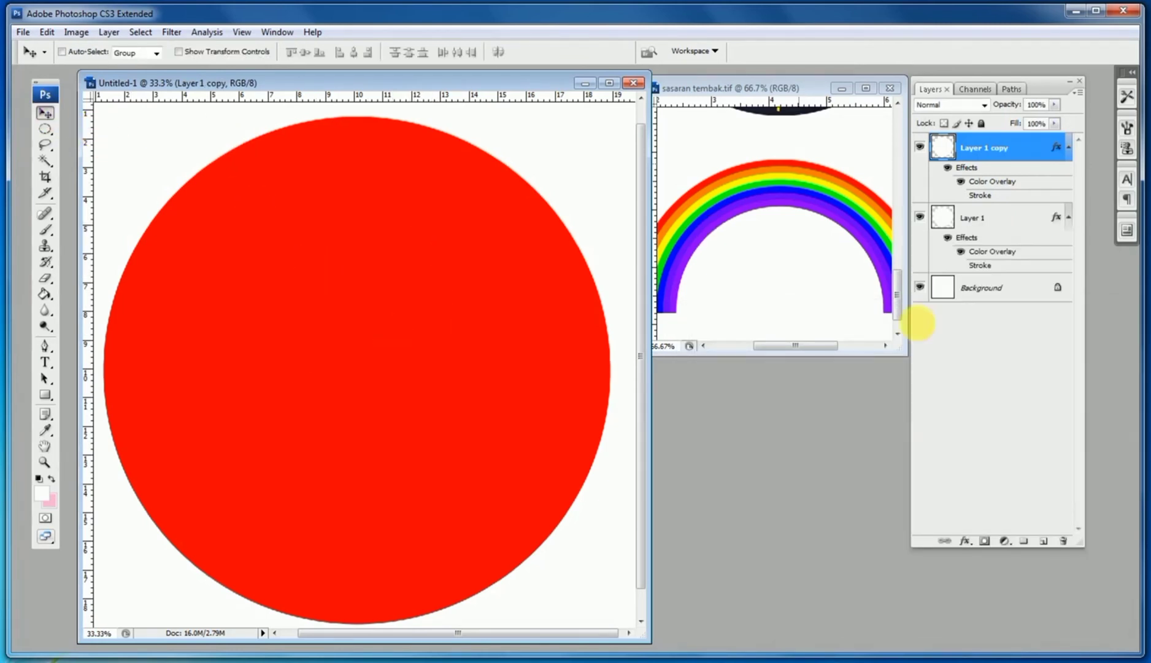
pyautogui.doubleClick(954, 153)
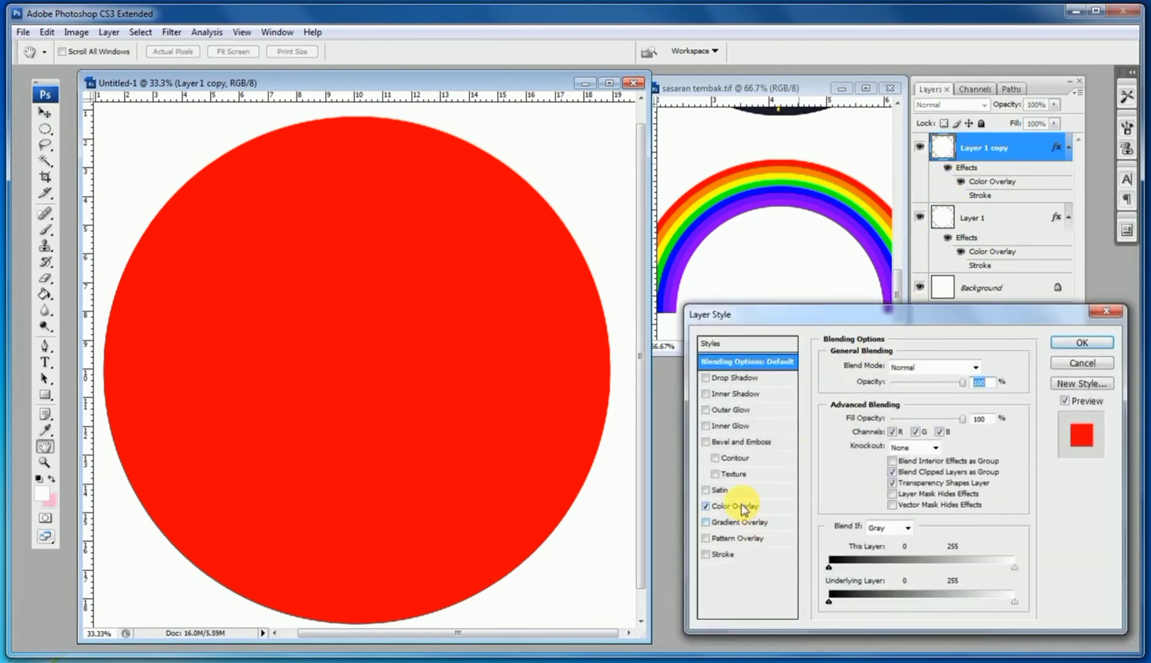
pyautogui.click(743, 507)
pyautogui.click(976, 367)
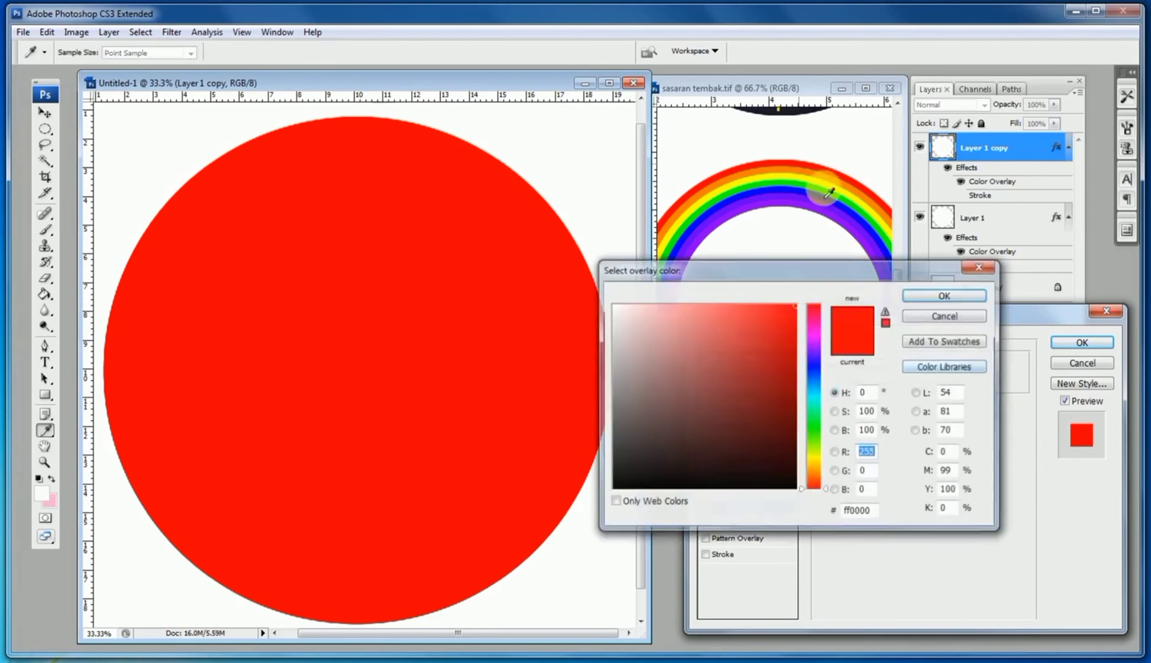
pyautogui.click(746, 178)
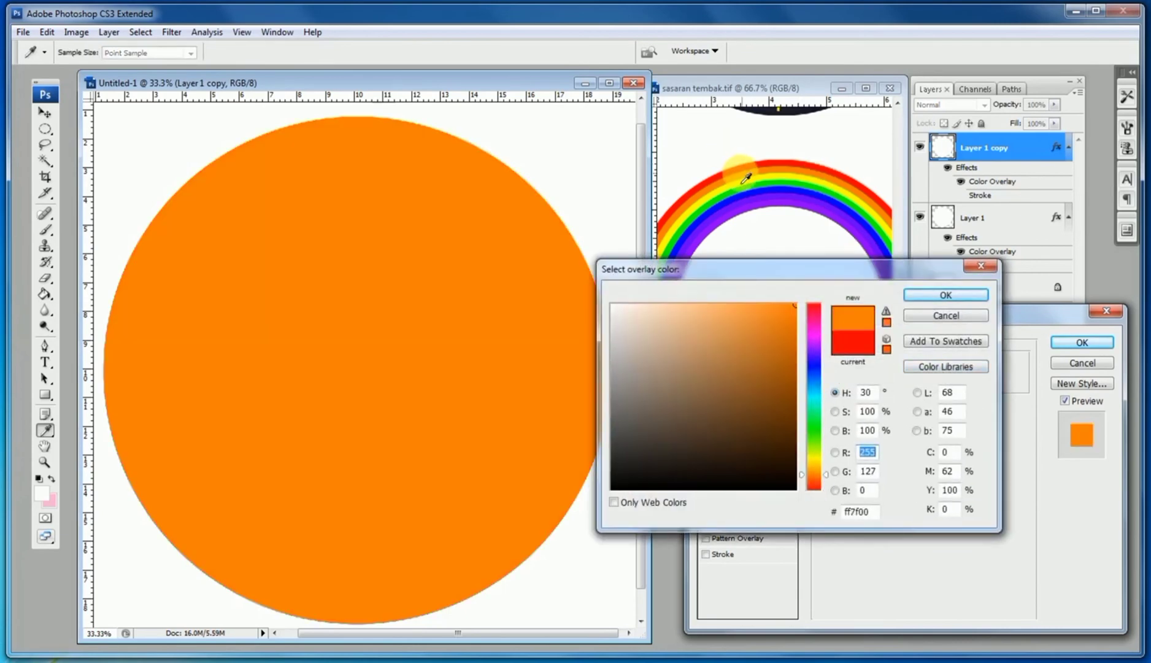
pyautogui.click(945, 295)
pyautogui.click(1094, 343)
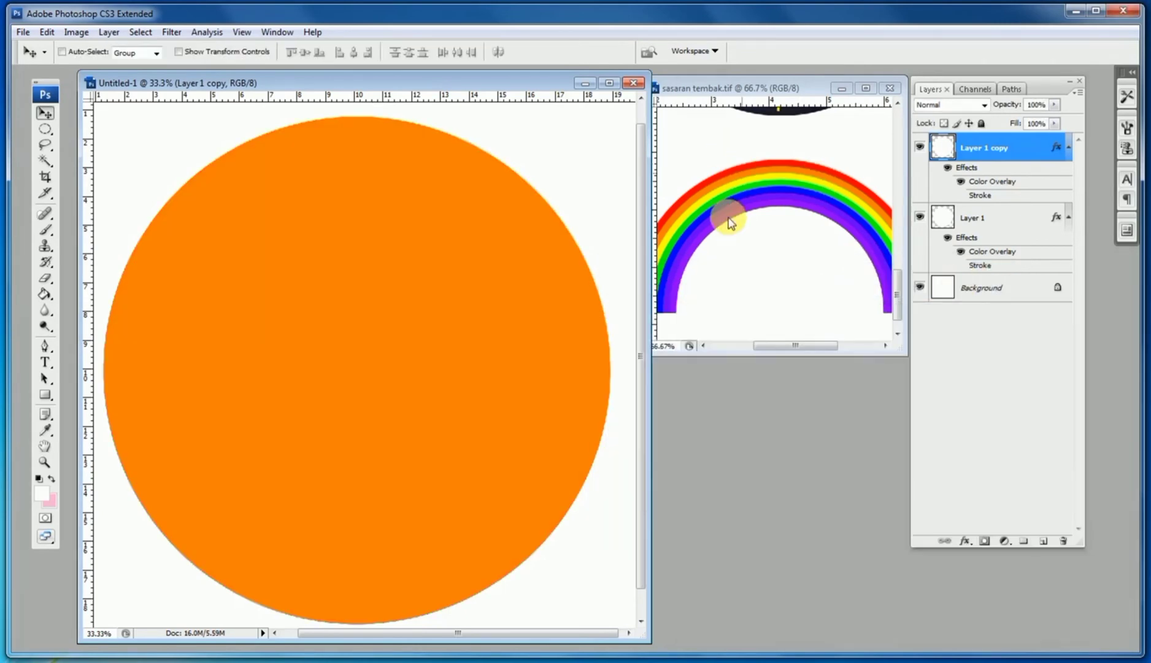
# Scale the orange circle, Layer 1 copy, to 95% about its centre with the aspect ratio locked.
pyautogui.hotkey('ctrl', 't')
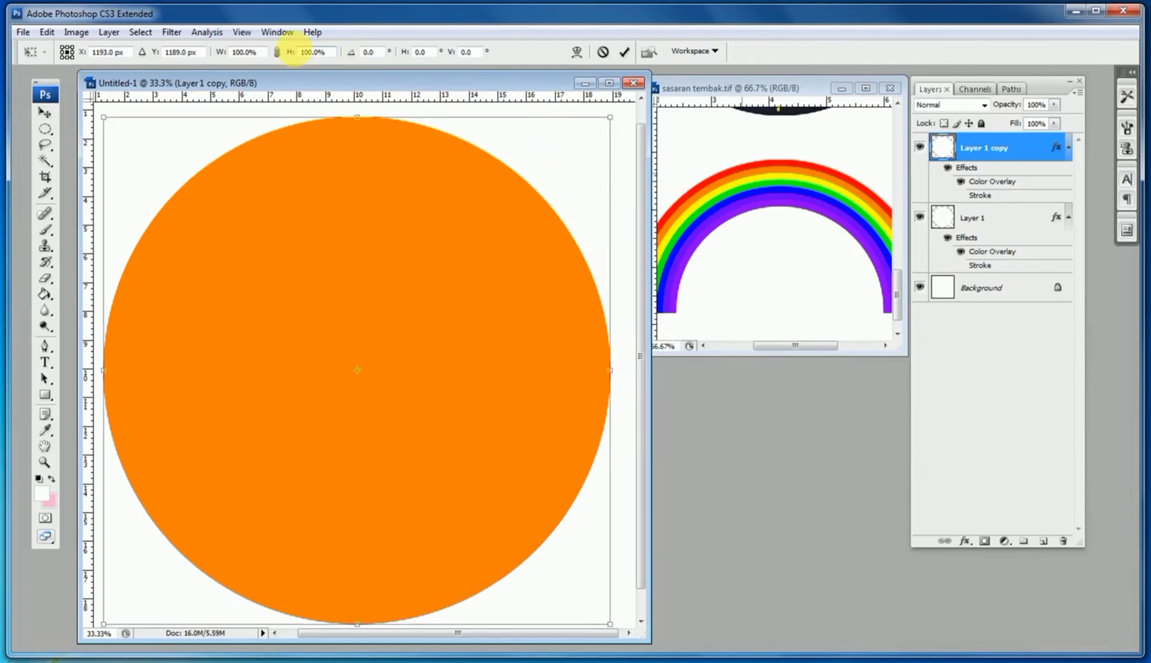
pyautogui.click(276, 53)
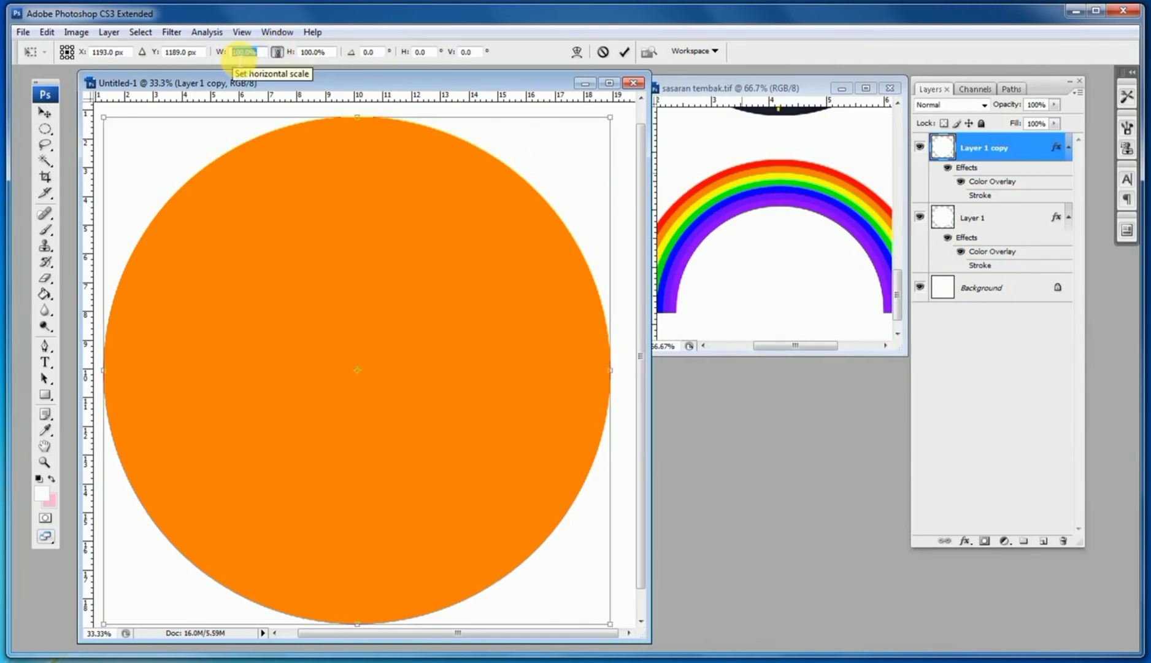
pyautogui.write('90')
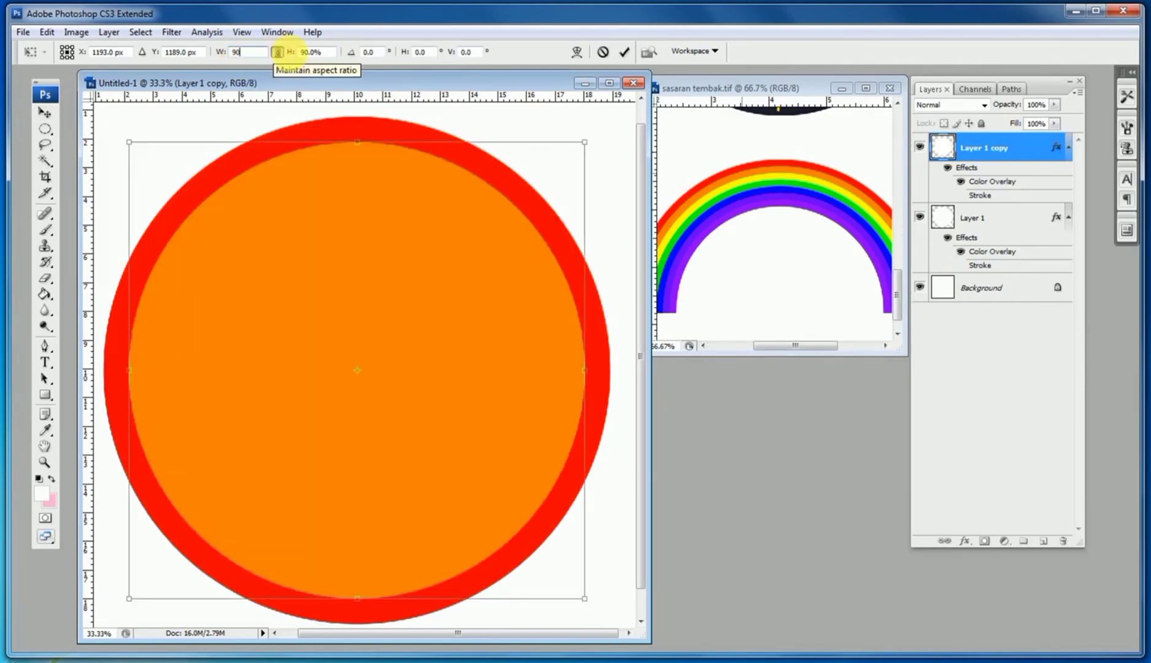
pyautogui.doubleClick(237, 52)
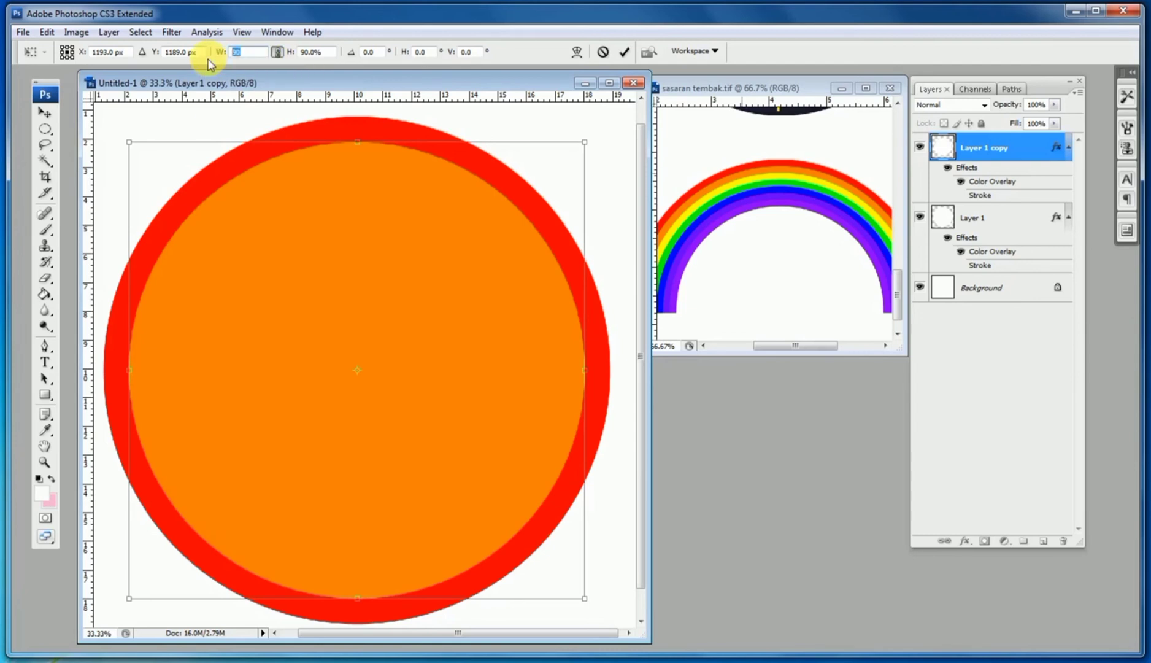
pyautogui.write('95')
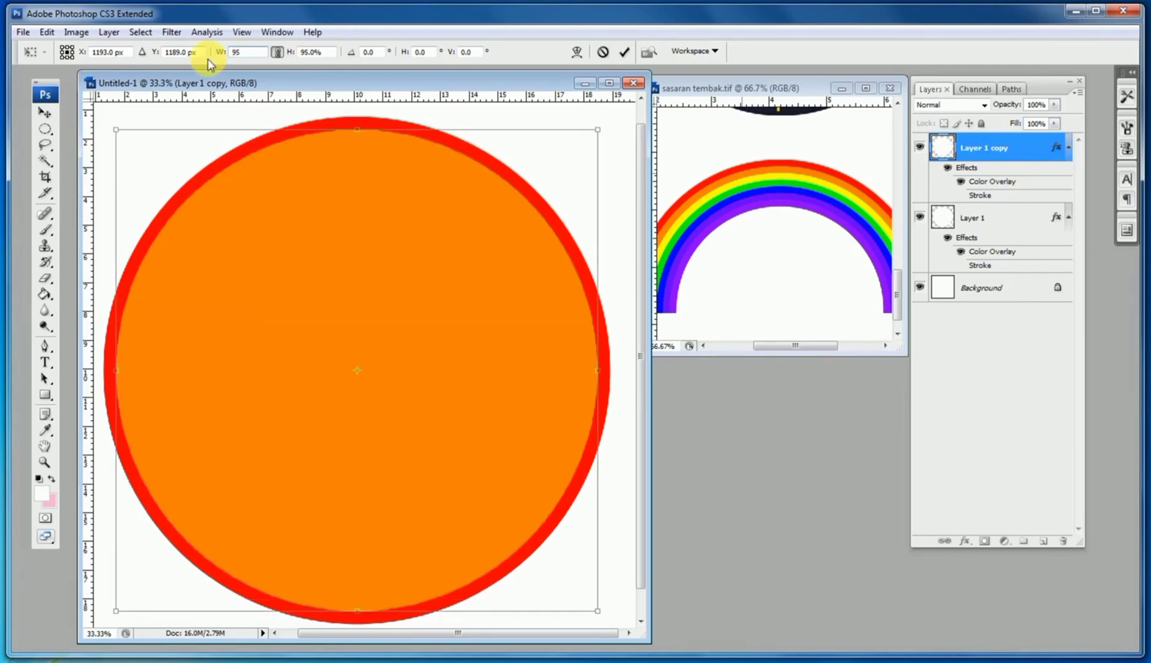
pyautogui.press('Return')
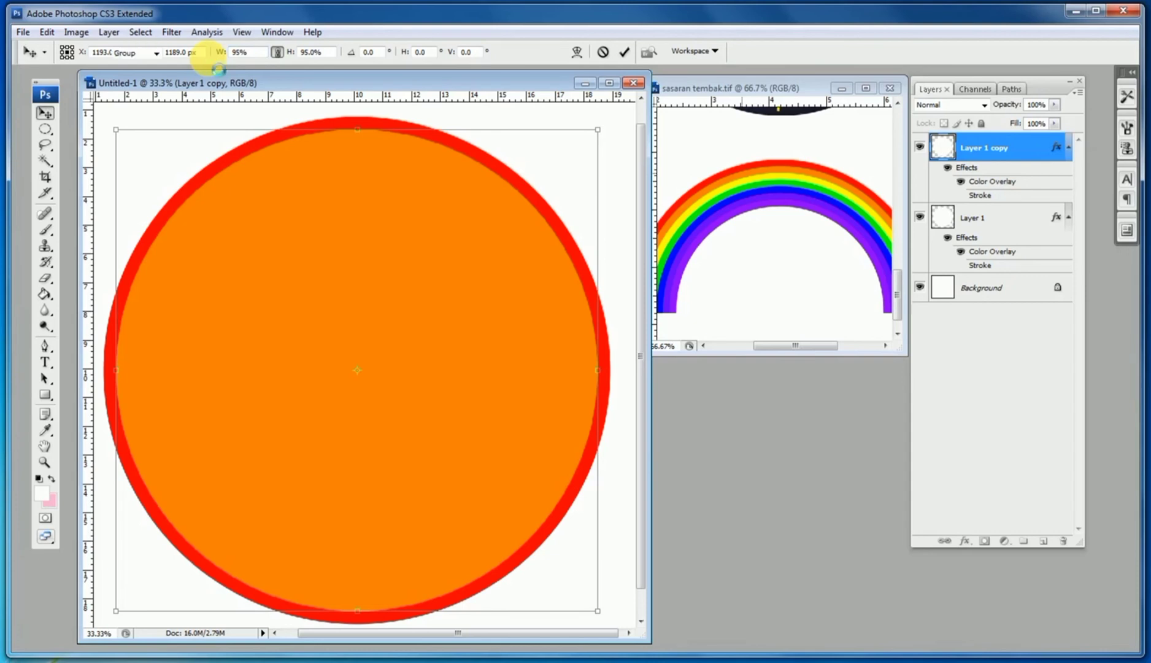
# Duplicate the red circle, Layer 1, and move the original Layer 1 to the top of the layer stack.
pyautogui.click(976, 218)
pyautogui.hotkey('ctrl', 'j')
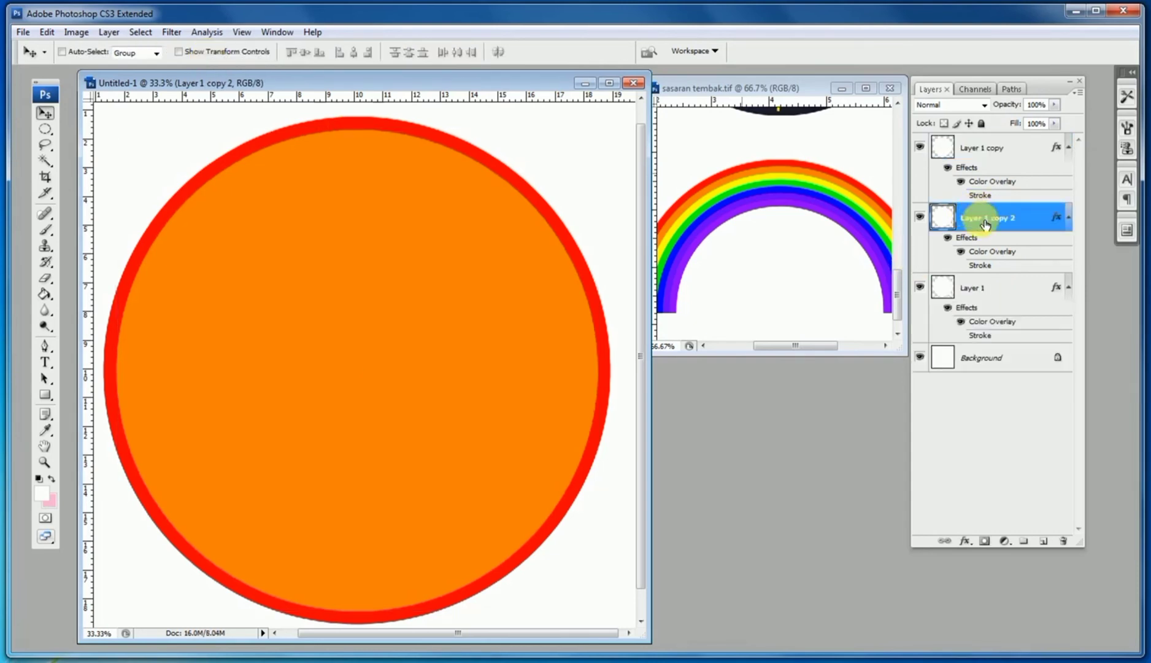
pyautogui.moveTo(973, 148); pyautogui.dragTo(972, 146)
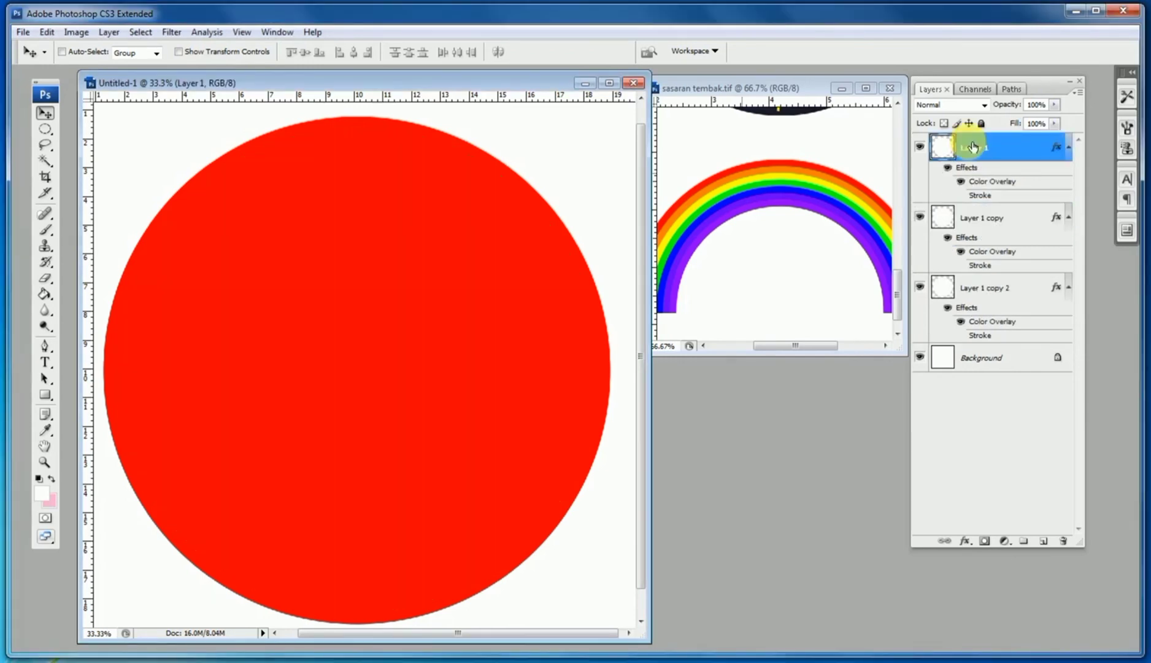
# Change Layer 1's Color Overlay to the yellow sampled from the reference rainbow.
pyautogui.doubleClick(949, 154)
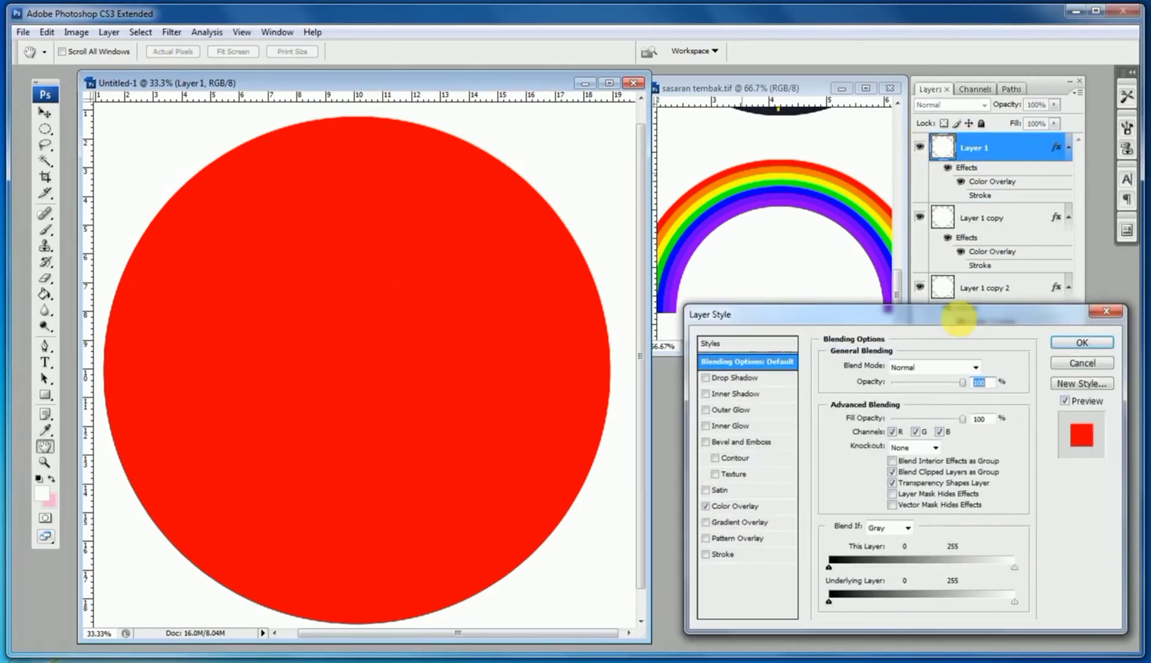
pyautogui.click(741, 507)
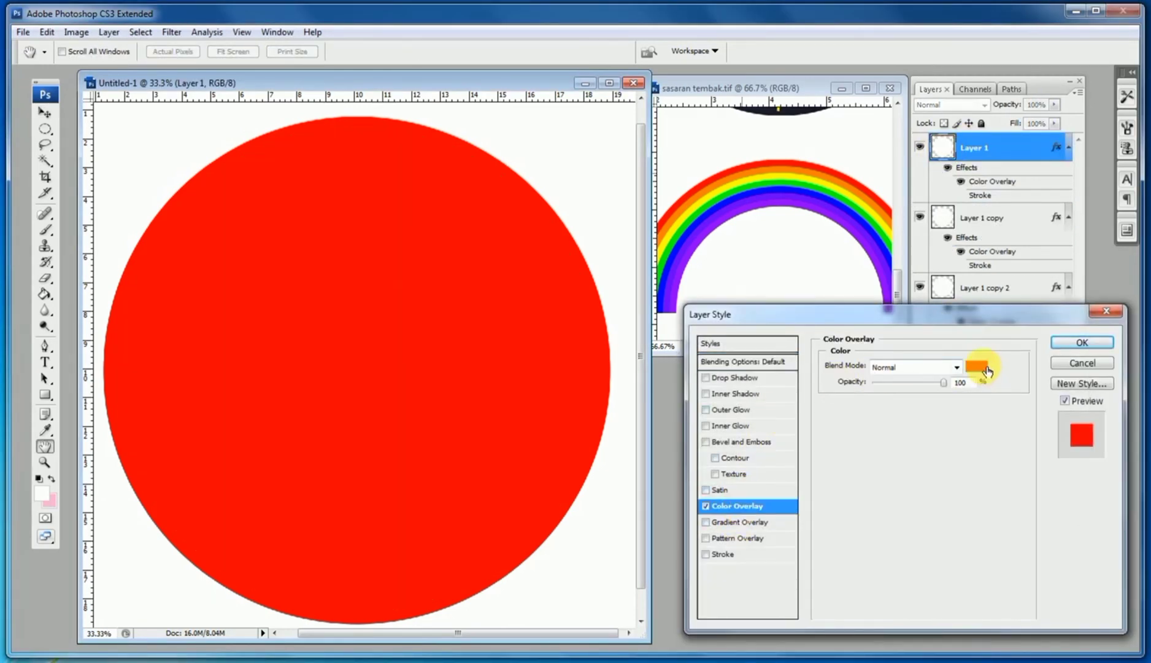
pyautogui.click(981, 367)
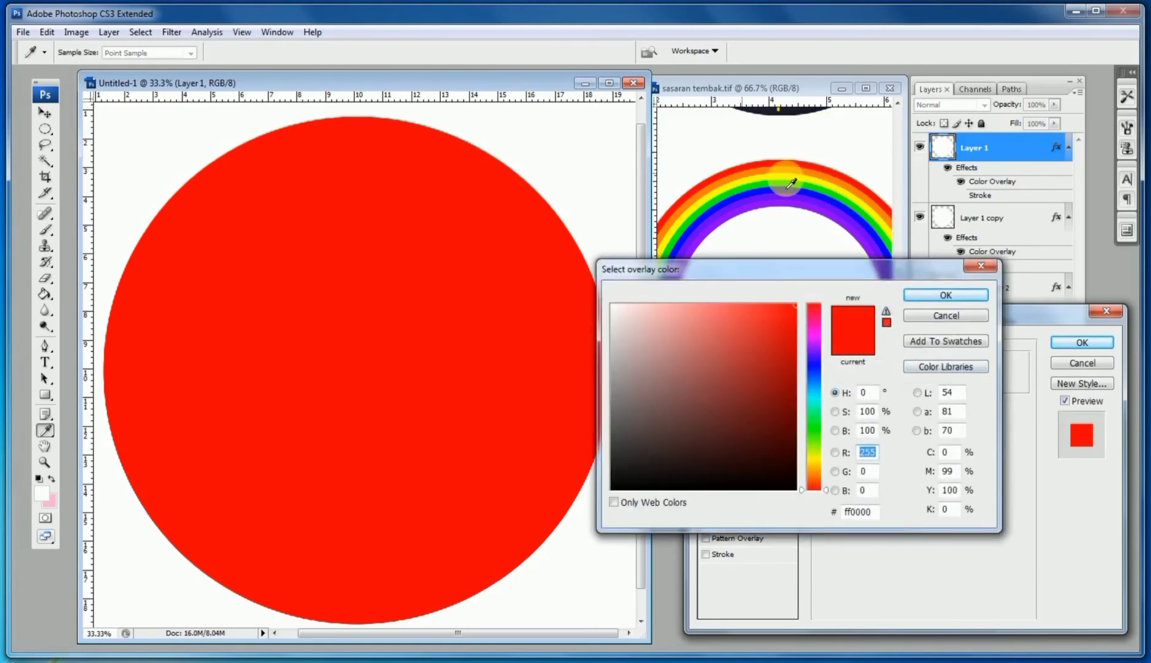
pyautogui.click(789, 182)
pyautogui.click(976, 294)
pyautogui.click(1075, 343)
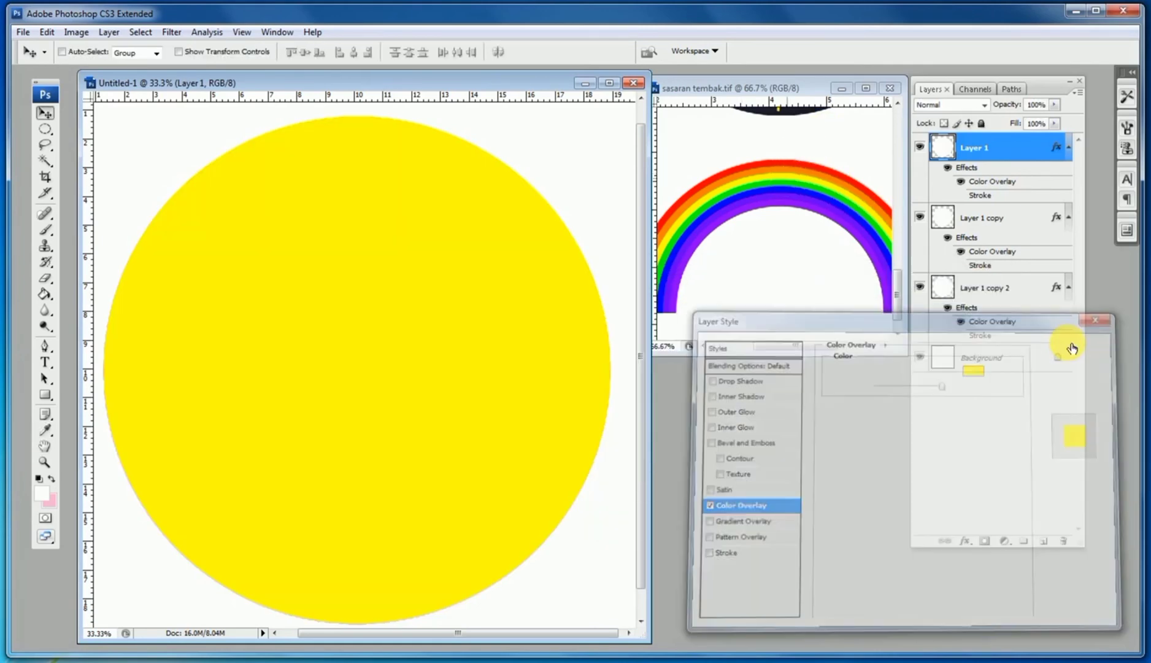
# Scale the yellow circle, Layer 1, to 90% about its centre with the aspect ratio locked.
pyautogui.hotkey('ctrl', 't')
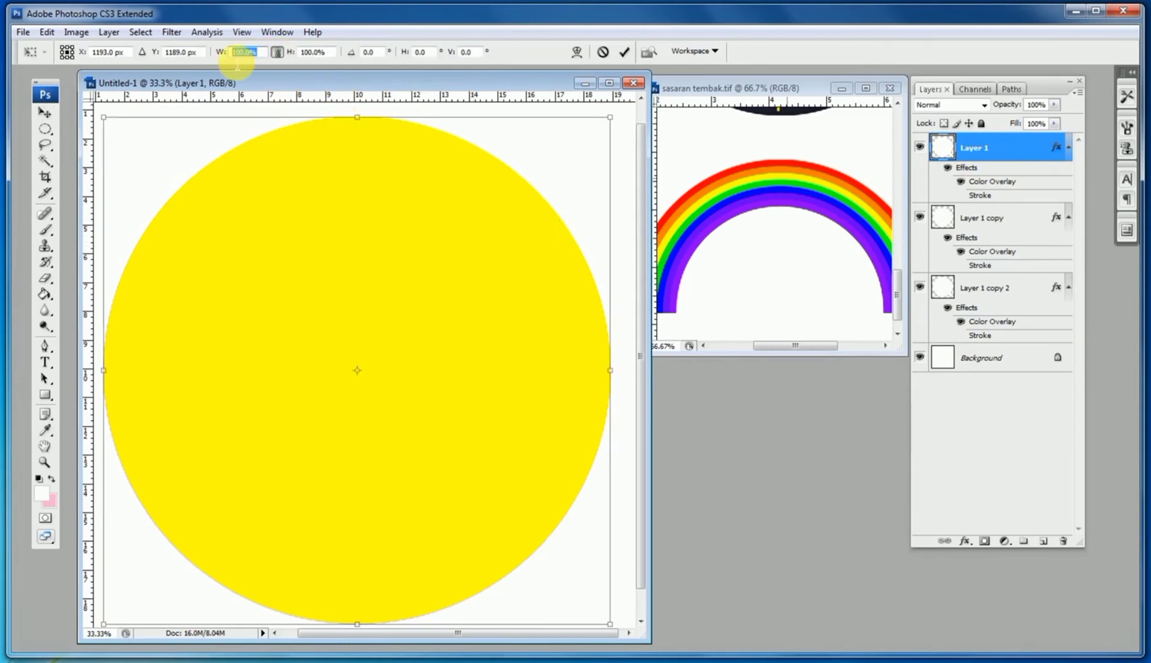
pyautogui.write('90')
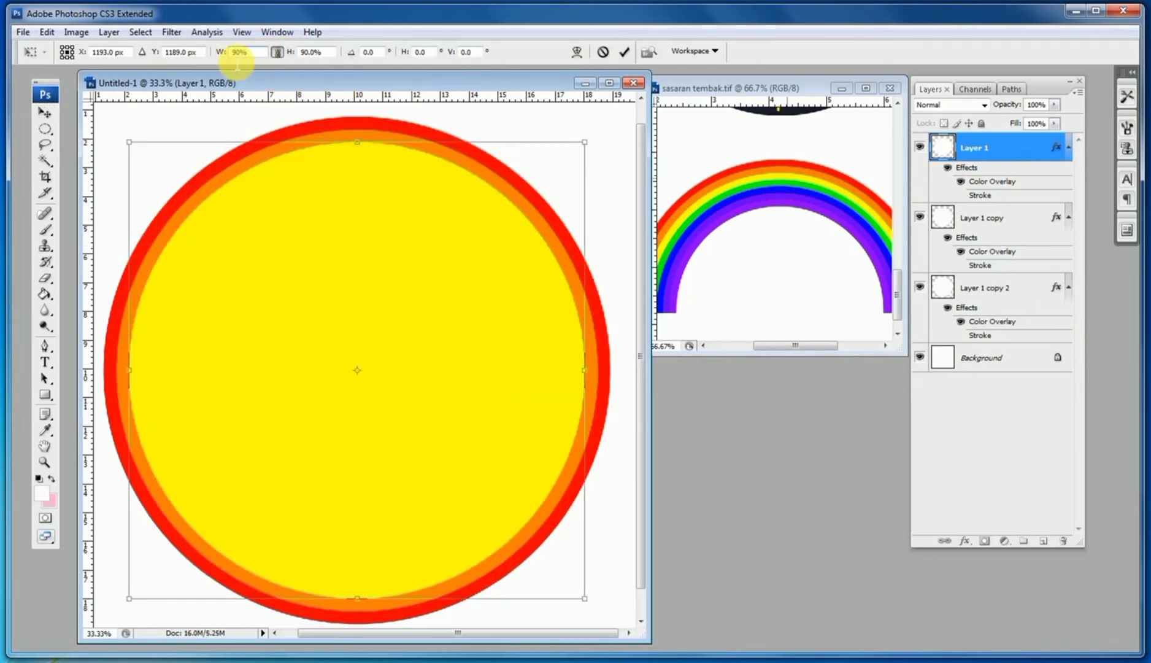
pyautogui.press('Return')
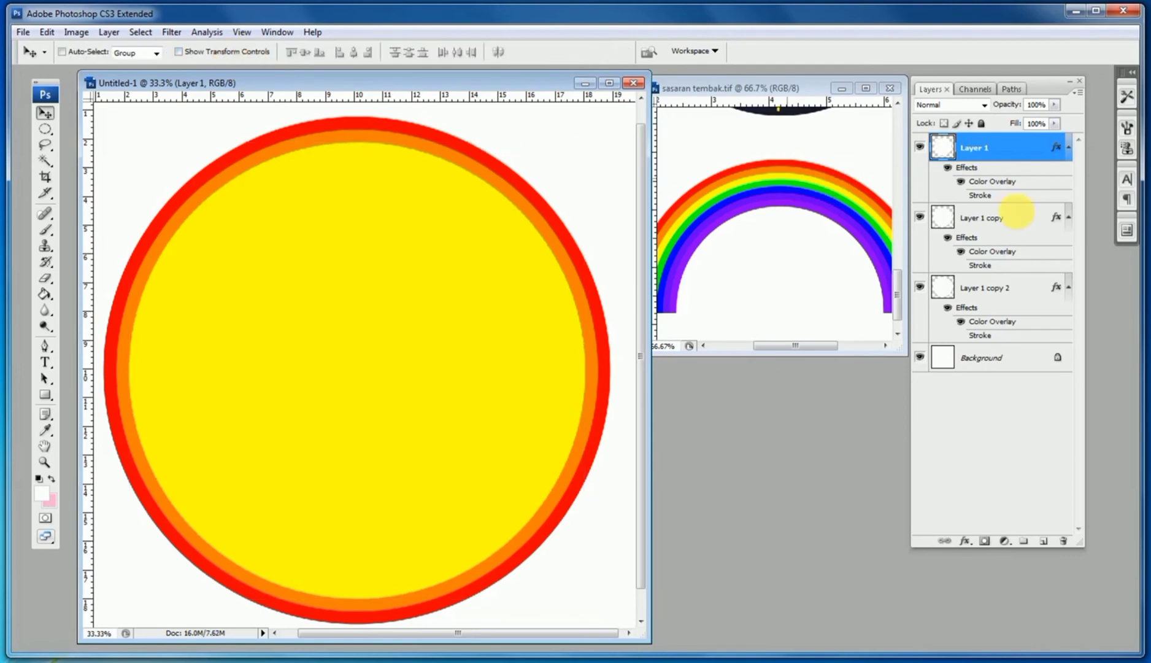
# Duplicate the red circle, Layer 1 copy 2, and move the original above all the other layers.
pyautogui.click(998, 294)
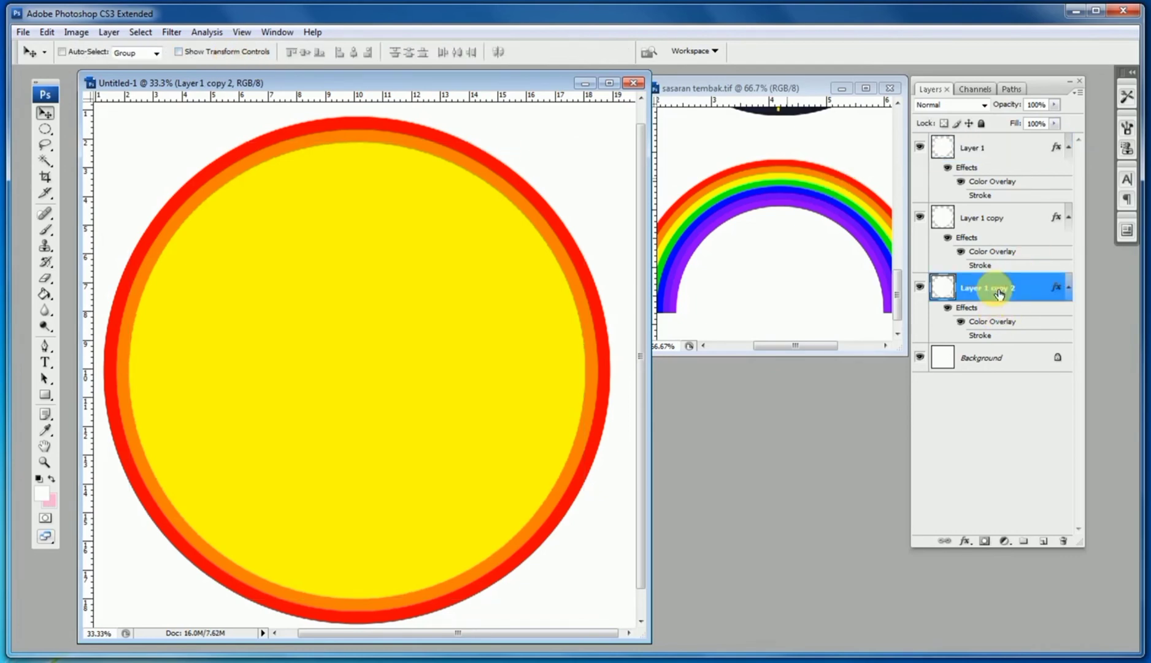
pyautogui.hotkey('ctrl', 'j')
pyautogui.moveTo(974, 367); pyautogui.dragTo(976, 149)
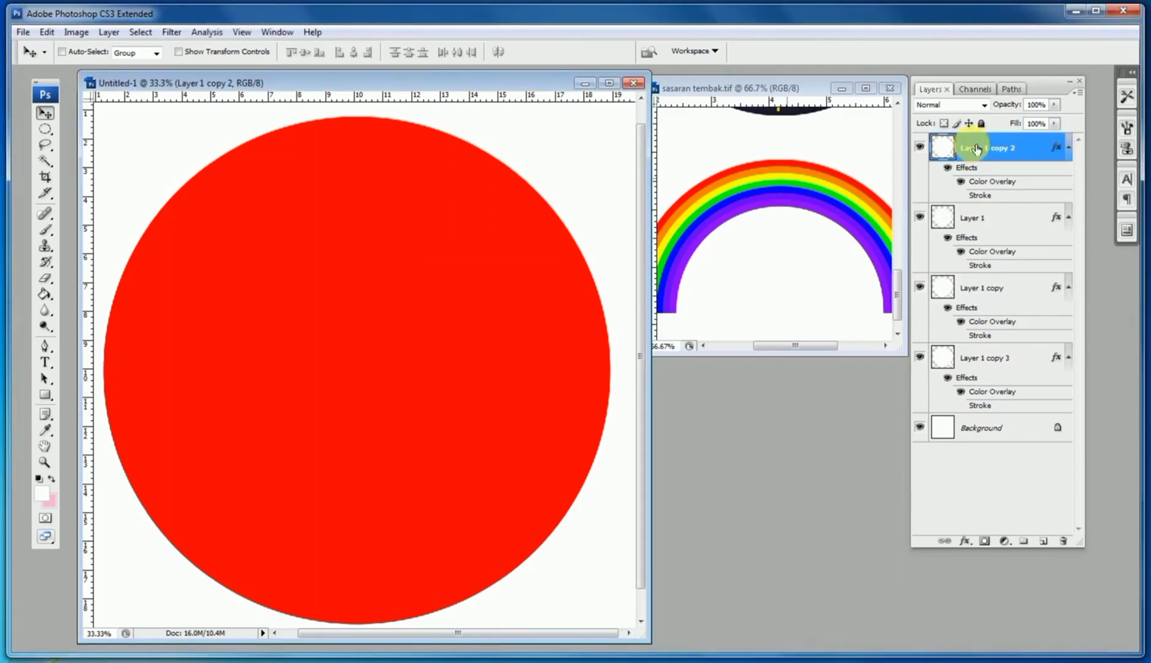
# Change Layer 1 copy 2's Color Overlay to the green of the reference rainbow.
pyautogui.doubleClick(941, 150)
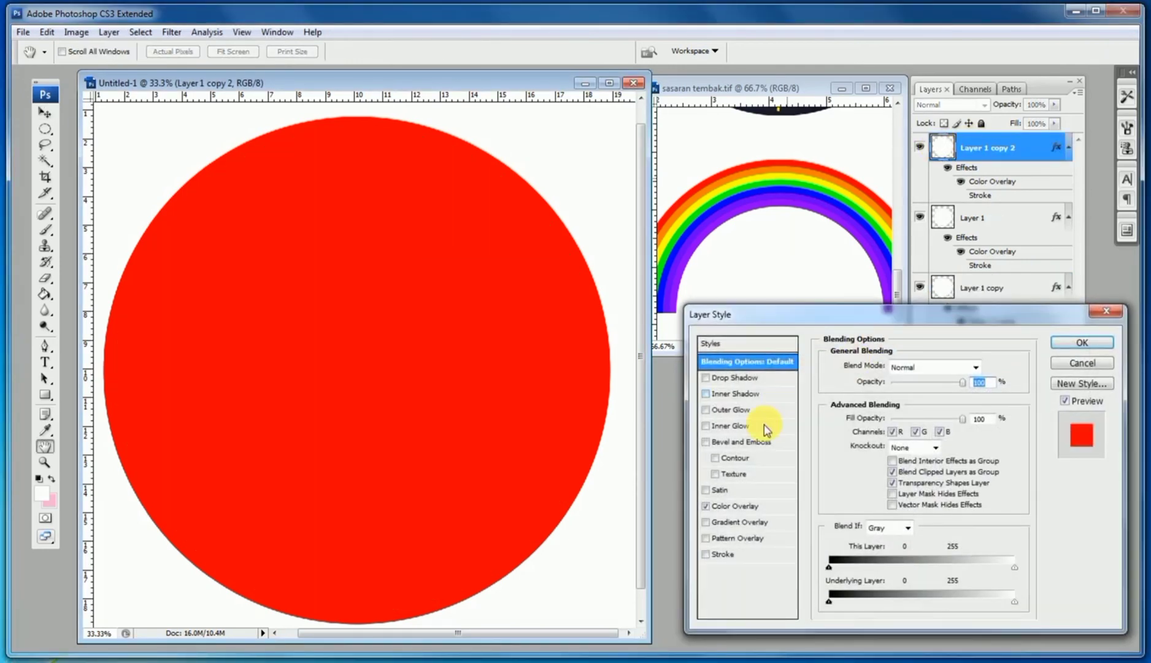
pyautogui.click(739, 506)
pyautogui.click(973, 365)
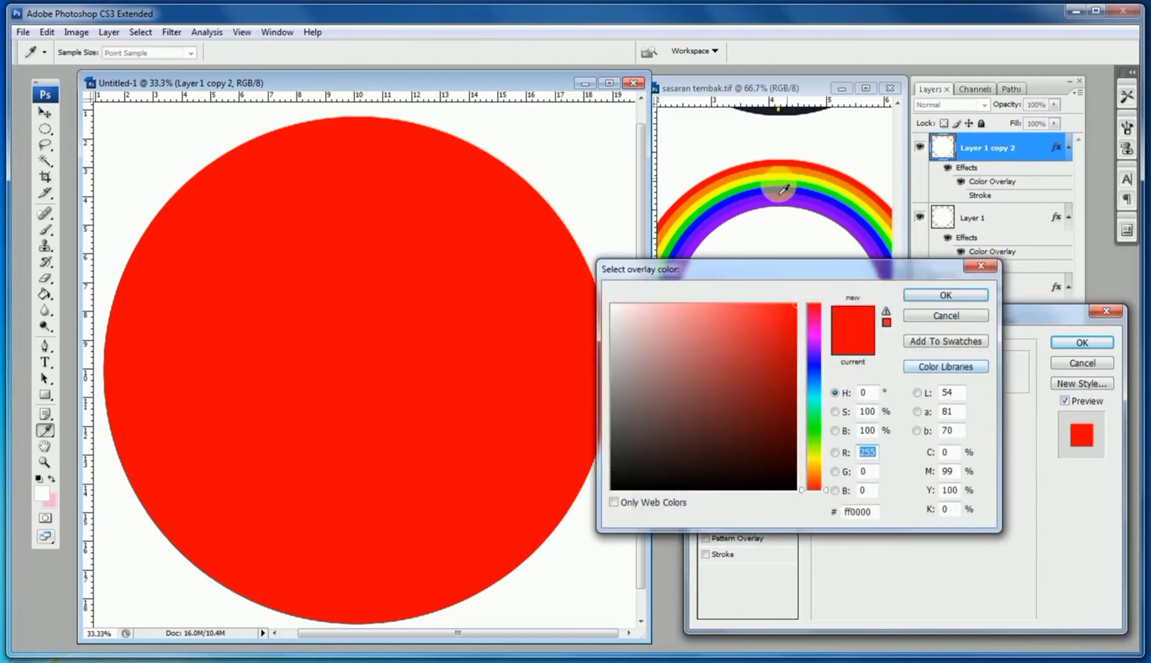
pyautogui.write('00cc00')
pyautogui.click(1018, 294)
pyautogui.click(1070, 344)
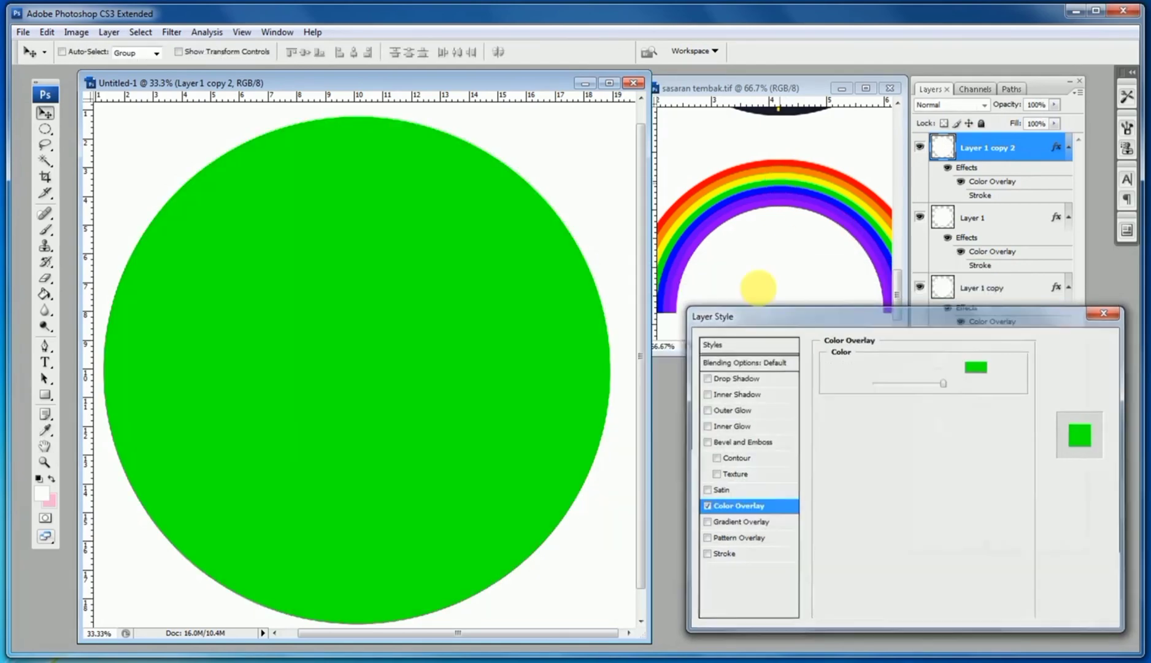
# Scale the green circle, Layer 1 copy 2, to 85% about its centre with the aspect ratio locked.
pyautogui.hotkey('ctrl', 't')
pyautogui.click(276, 52)
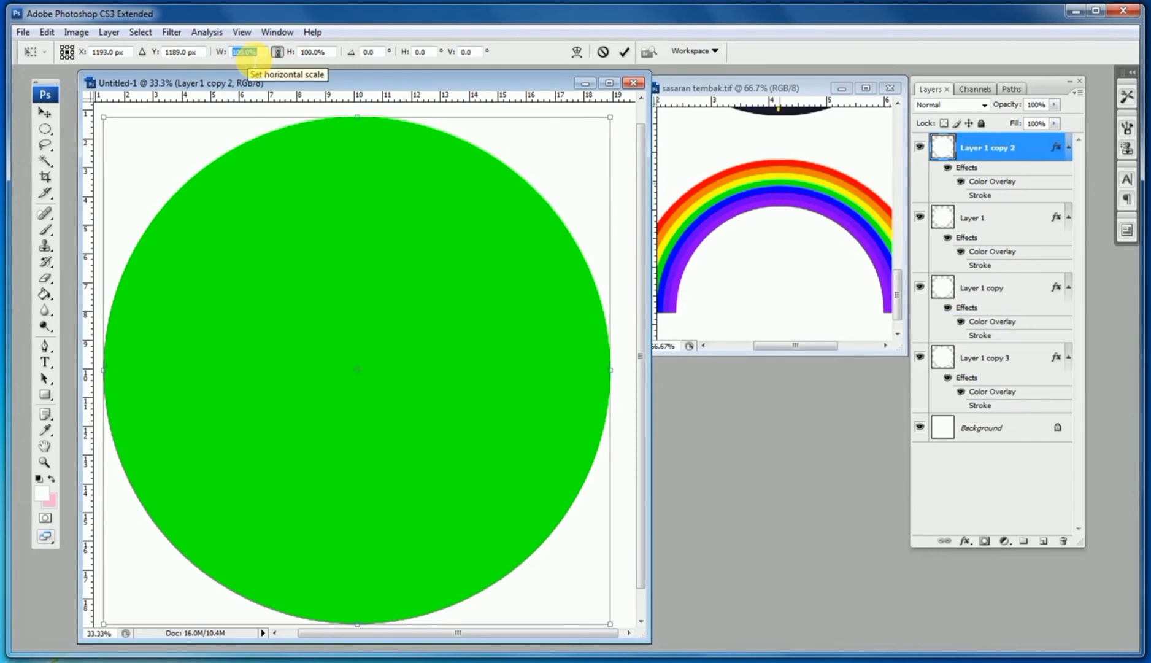
pyautogui.write('85%')
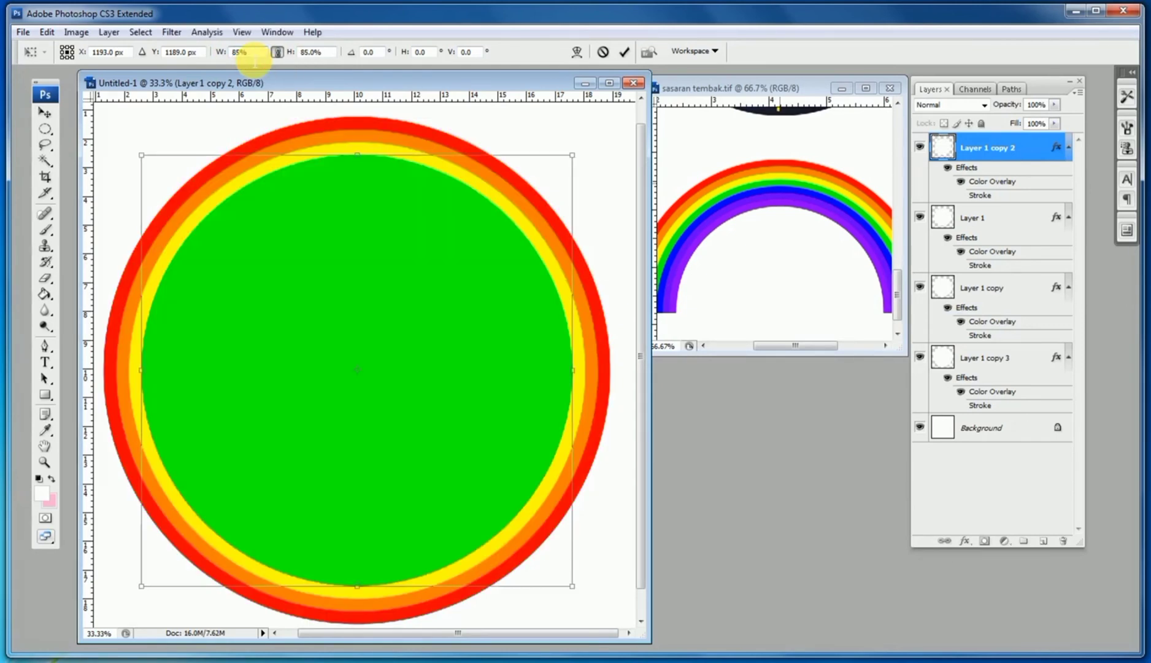
pyautogui.press('Return')
pyautogui.press('Return')
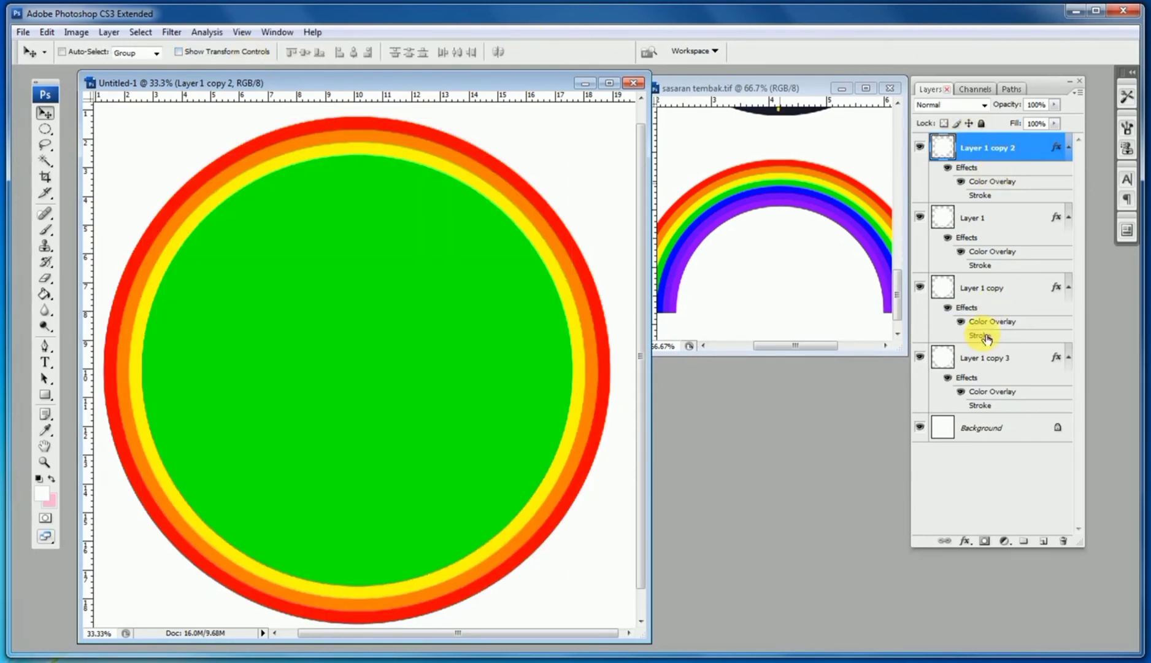
# Duplicate the red circle, Layer 1 copy 3, and move the original above the green circle's layer.
pyautogui.click(976, 358)
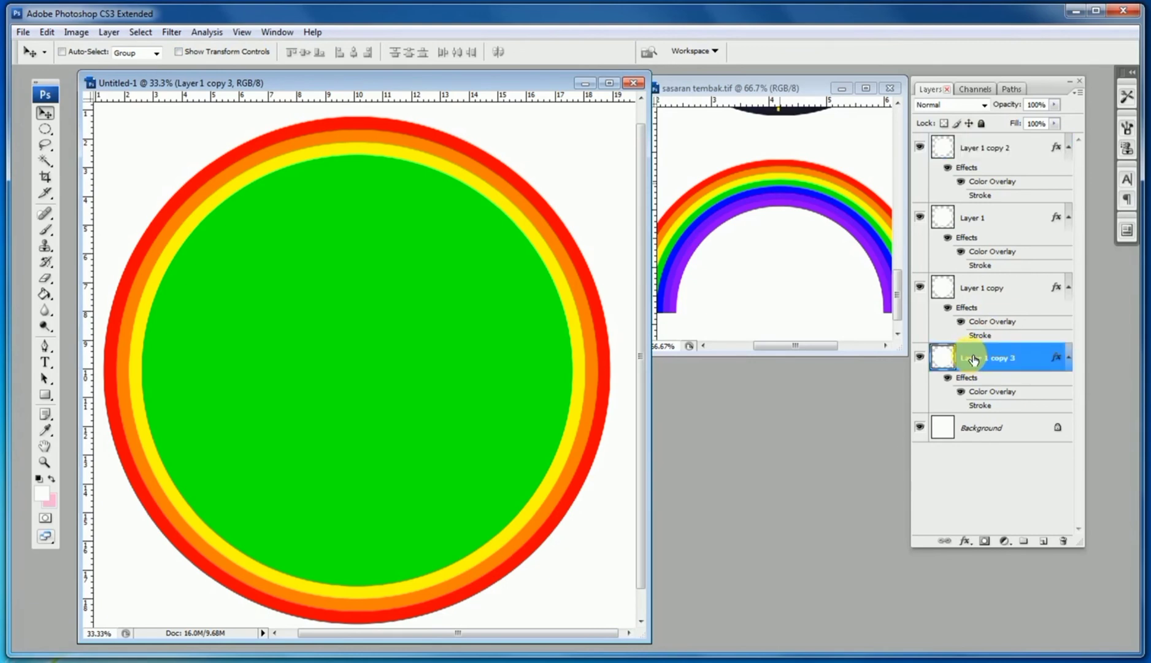
pyautogui.hotkey('ctrl', 'j')
pyautogui.moveTo(959, 424); pyautogui.dragTo(980, 147)
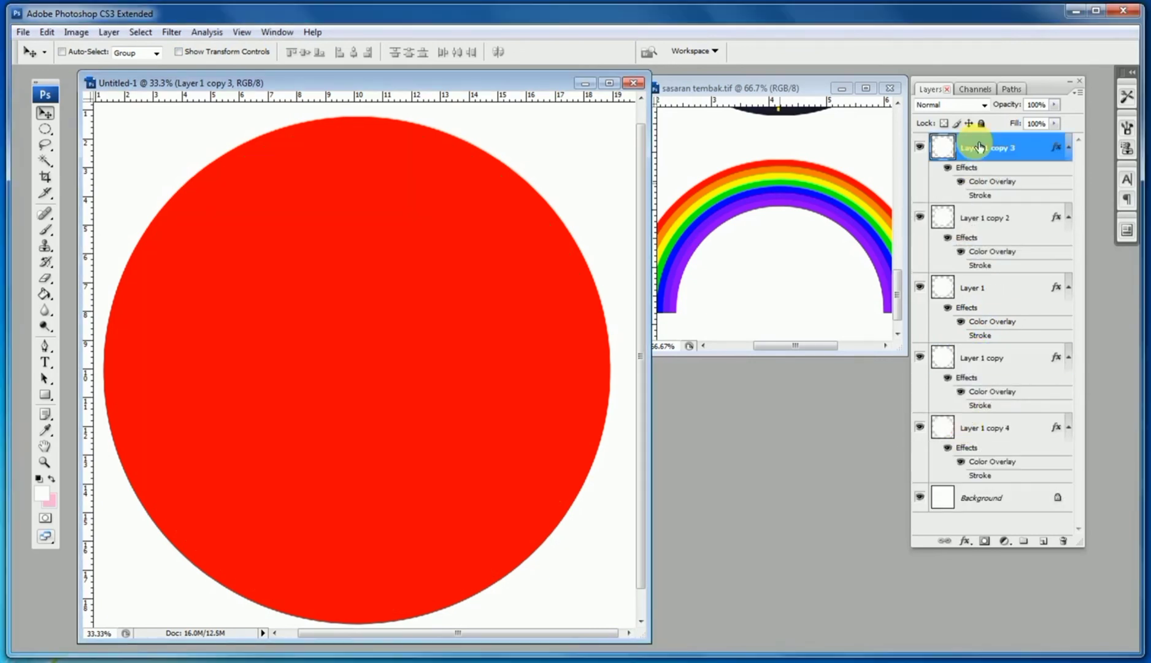
# Change Layer 1 copy 3's Color Overlay to the blue sampled from the reference rainbow.
pyautogui.doubleClick(941, 149)
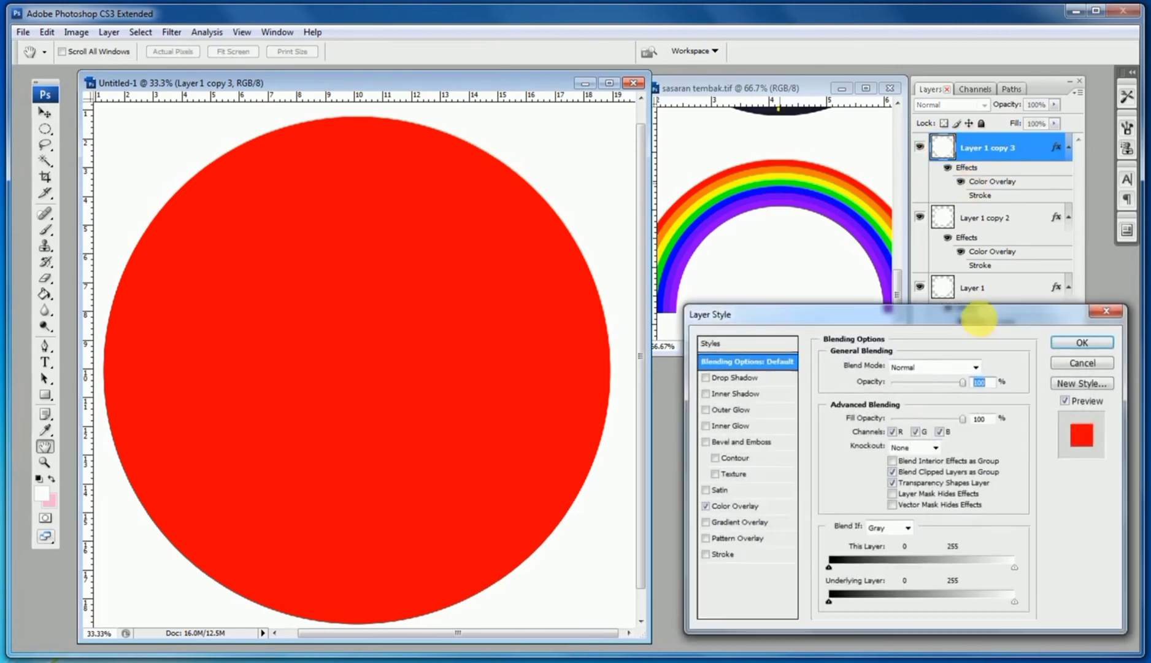
pyautogui.click(741, 511)
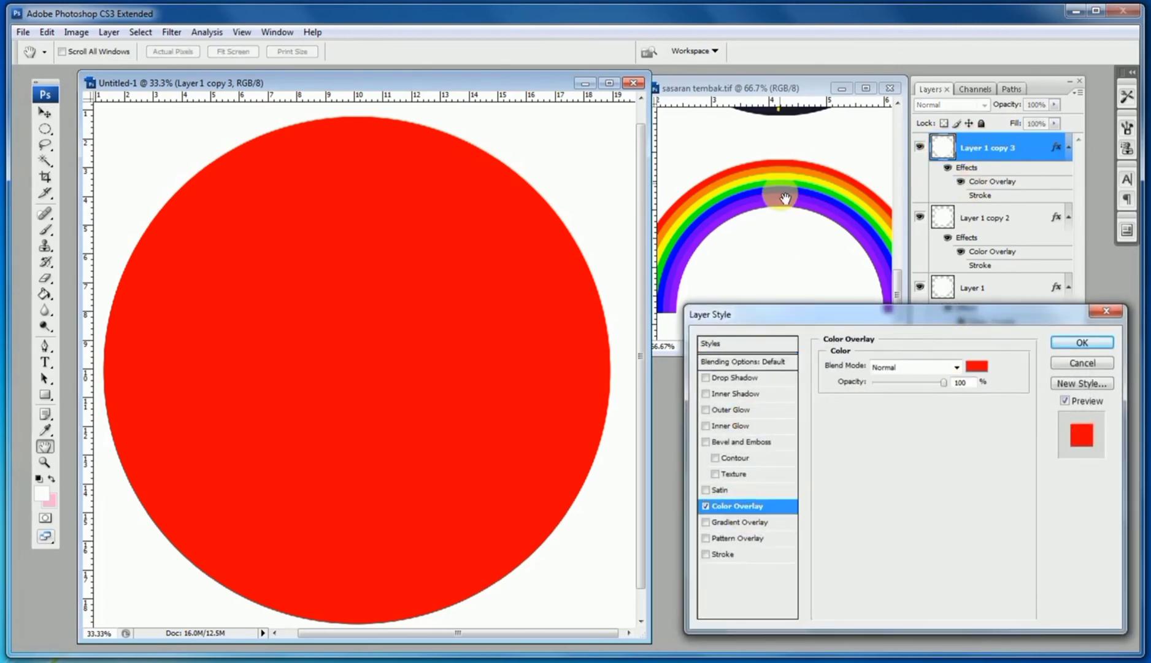
pyautogui.click(975, 367)
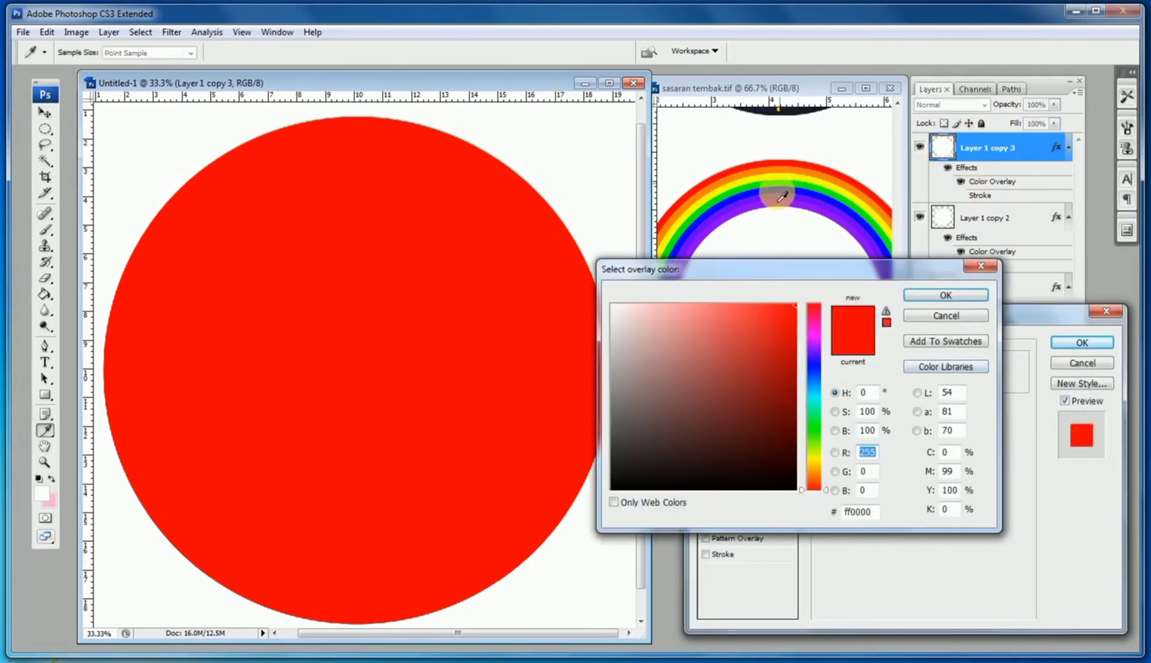
pyautogui.click(780, 200)
pyautogui.click(945, 295)
pyautogui.click(1079, 343)
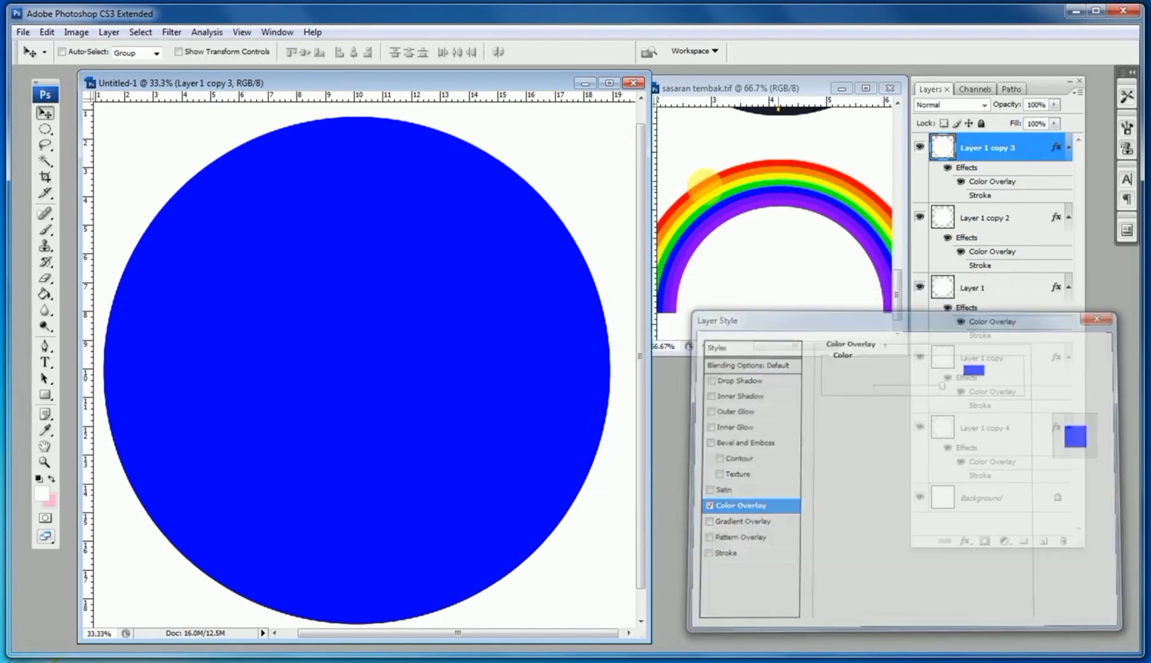
# Scale the blue circle, Layer 1 copy 3, to 80% about its centre with the aspect ratio locked.
pyautogui.hotkey('ctrl', 't')
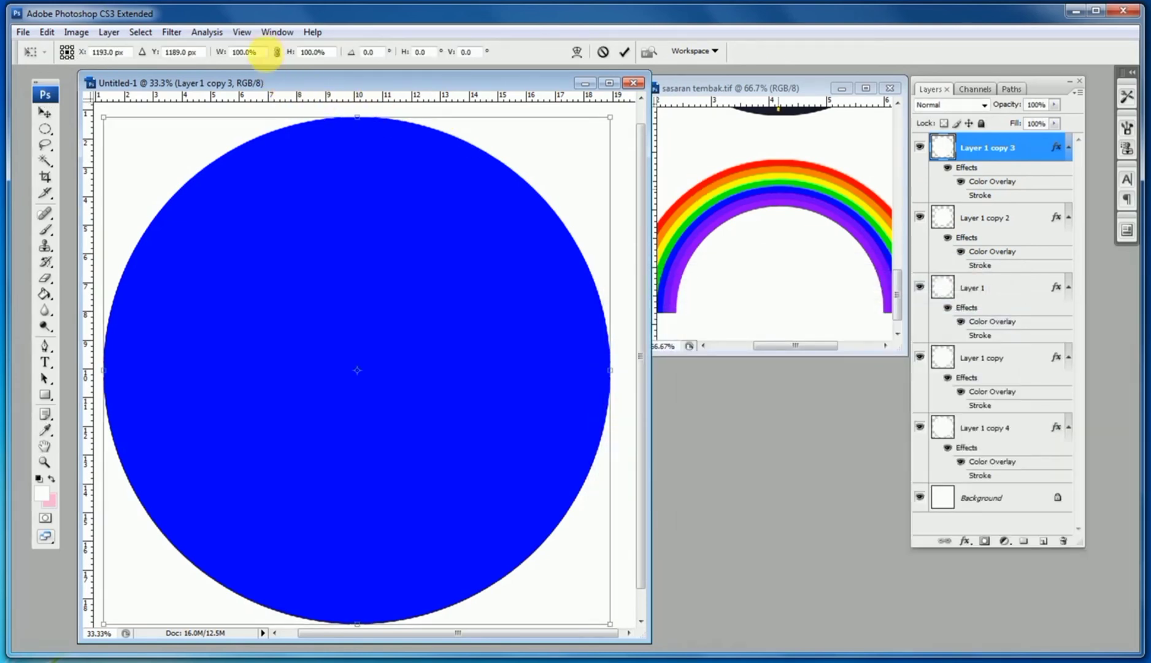
pyautogui.click(276, 53)
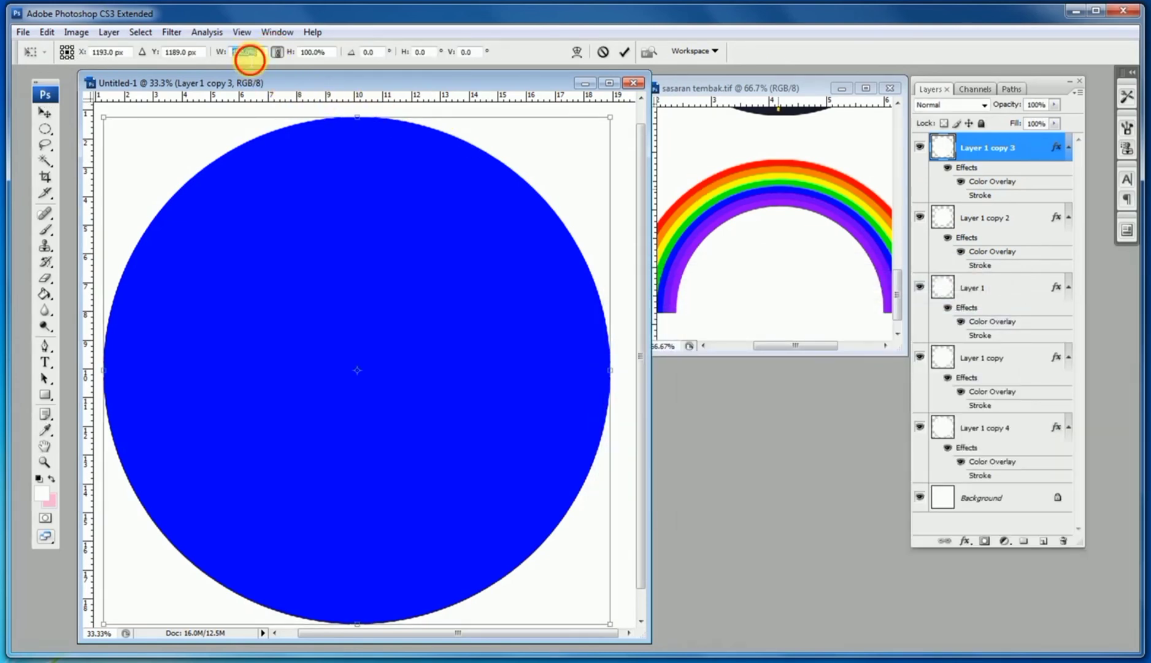
pyautogui.write('80')
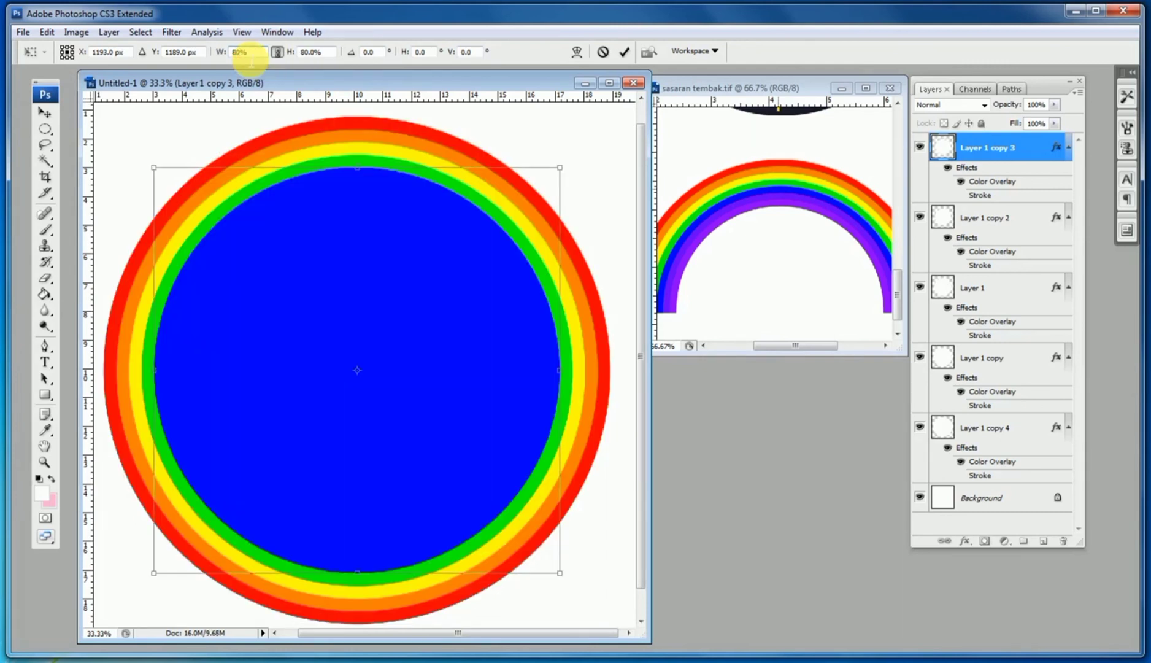
pyautogui.press('Return')
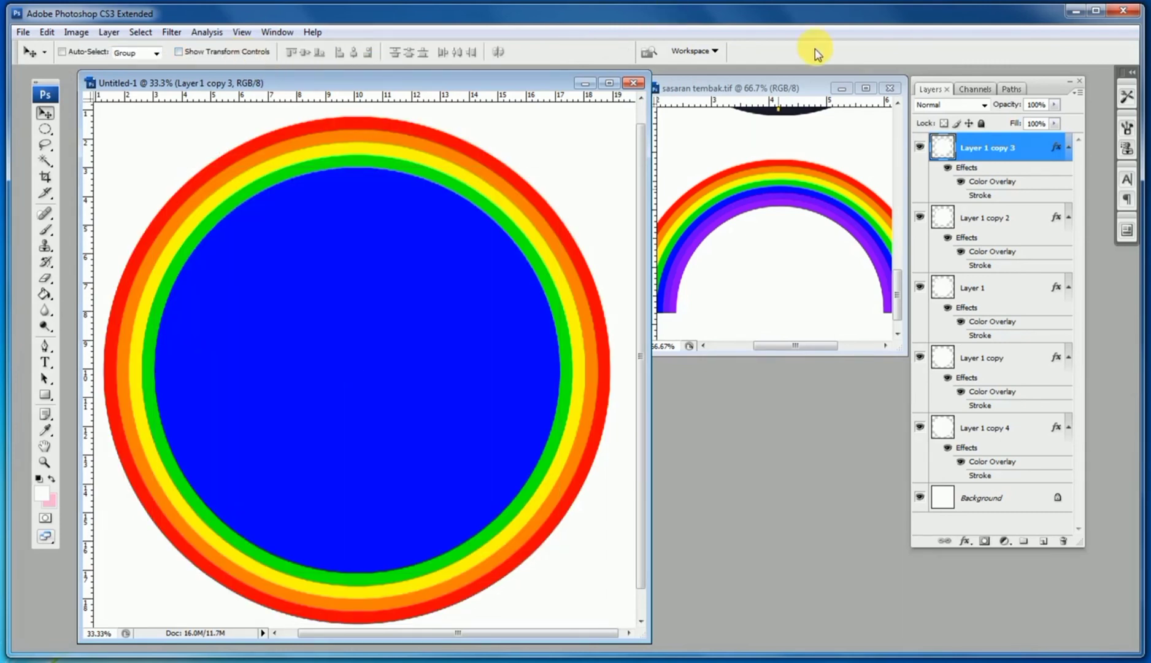
# Duplicate the red circle, Layer 1 copy 4, and move the duplicate above the blue circle's layer.
pyautogui.click(994, 433)
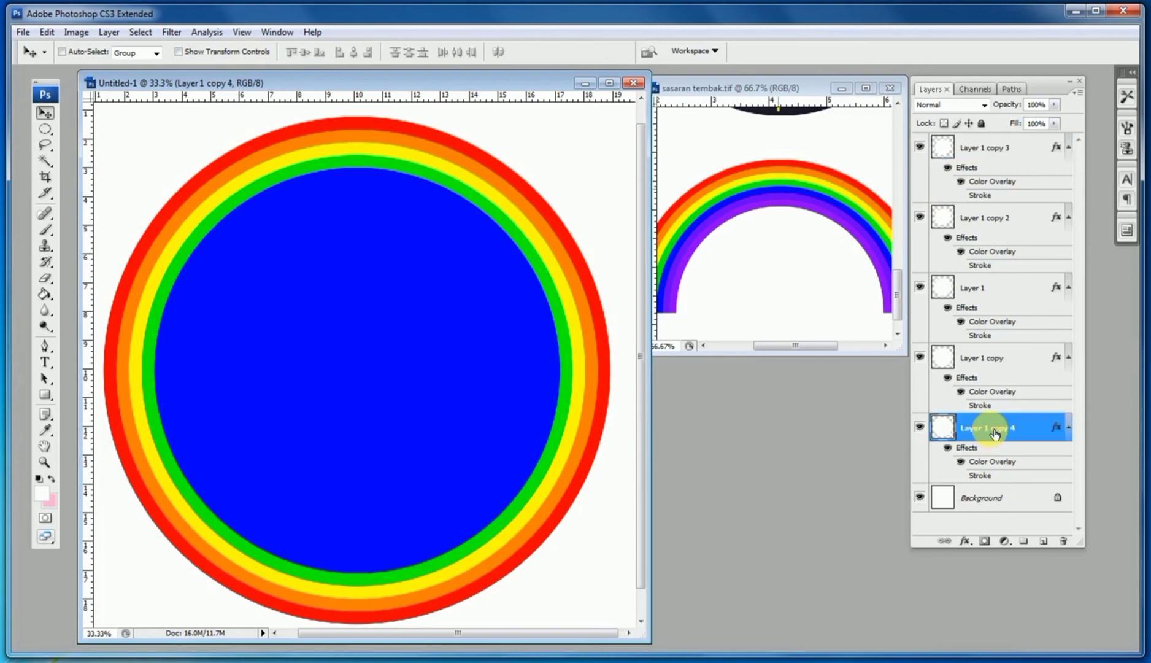
pyautogui.hotkey('ctrl', 'j')
pyautogui.moveTo(994, 432); pyautogui.dragTo(961, 150)
# Change Layer 1 copy 5's Color Overlay to the bluish violet sampled from the band inside the rainbow's blue.
pyautogui.doubleClick(948, 152)
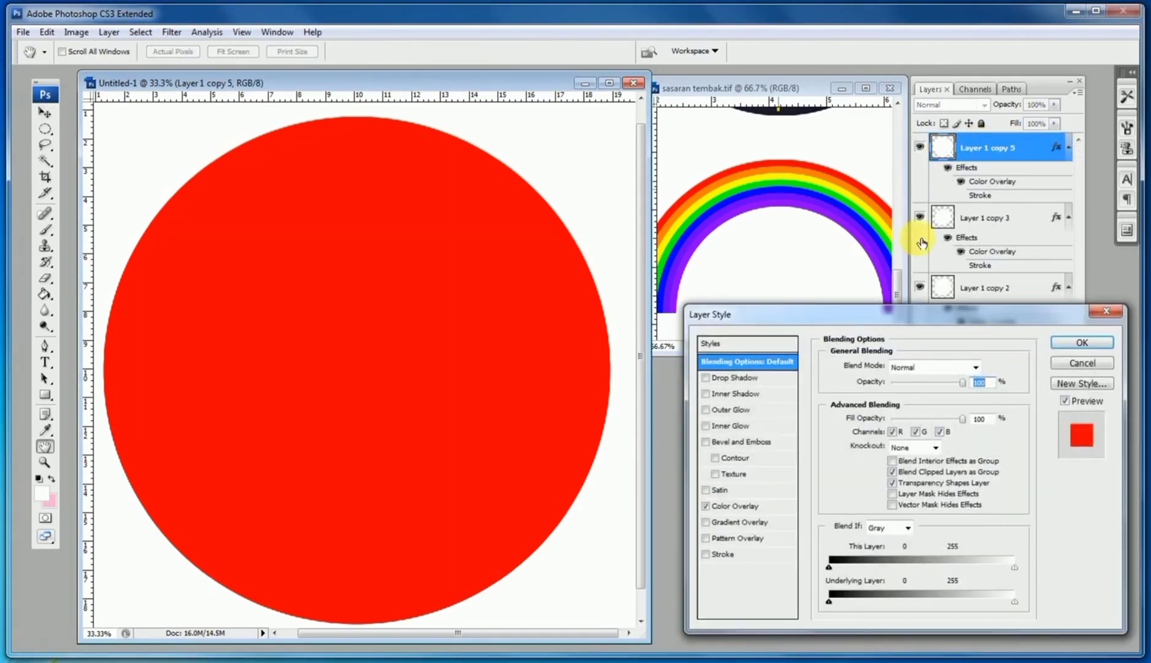
pyautogui.click(738, 507)
pyautogui.click(970, 367)
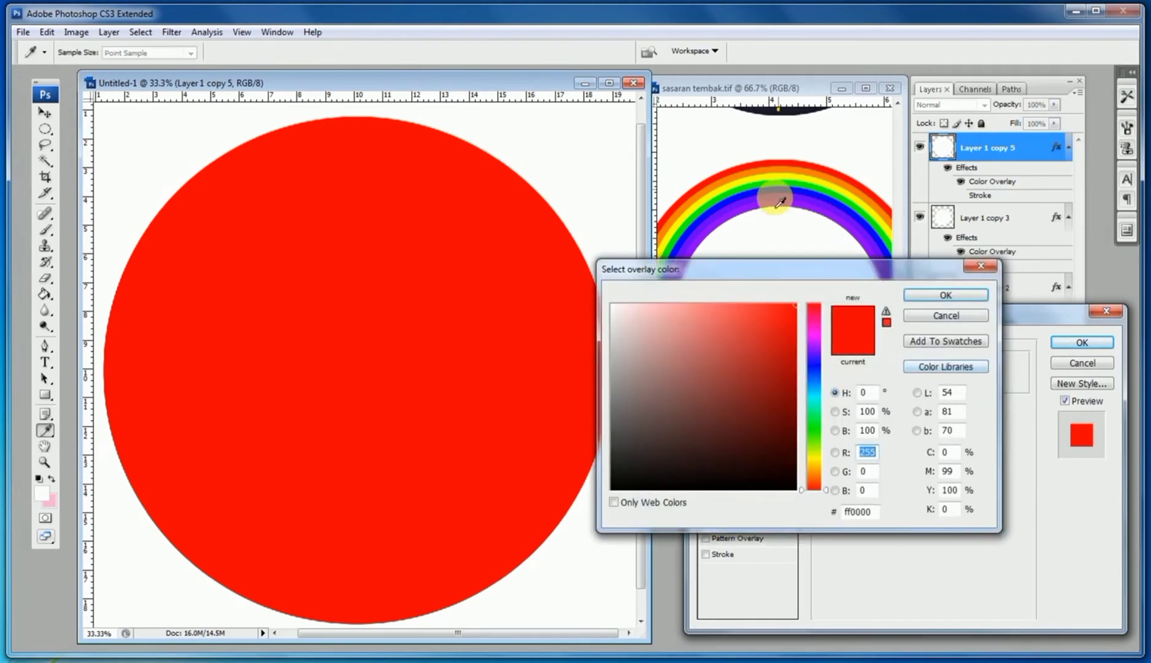
pyautogui.click(779, 201)
pyautogui.click(945, 295)
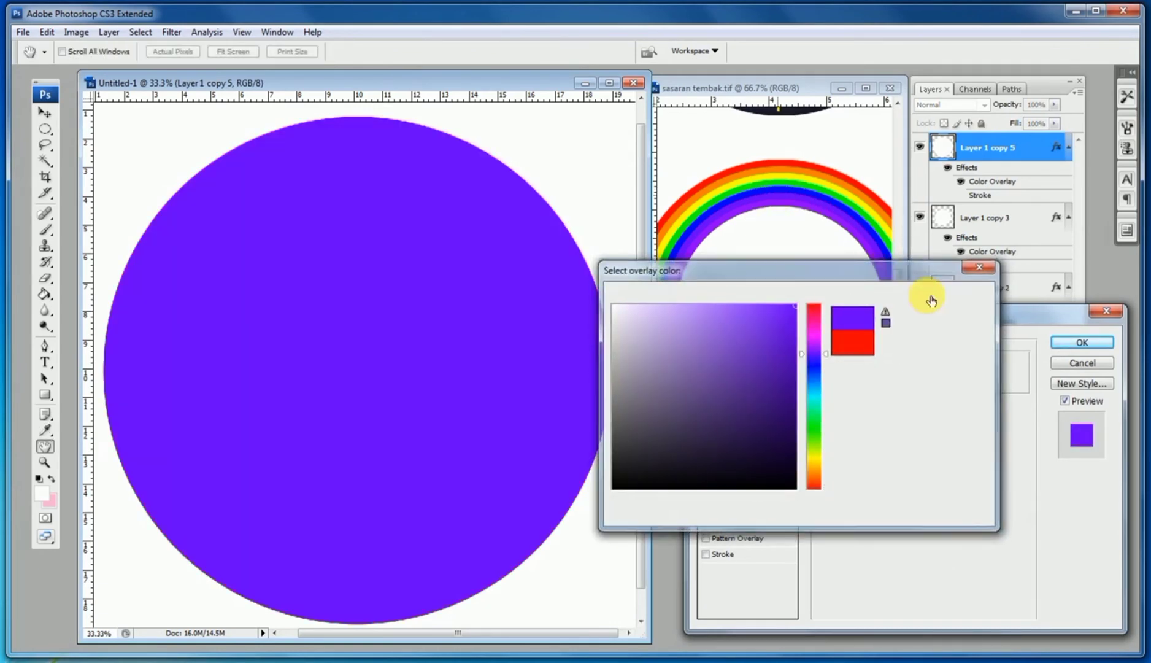
pyautogui.click(1063, 347)
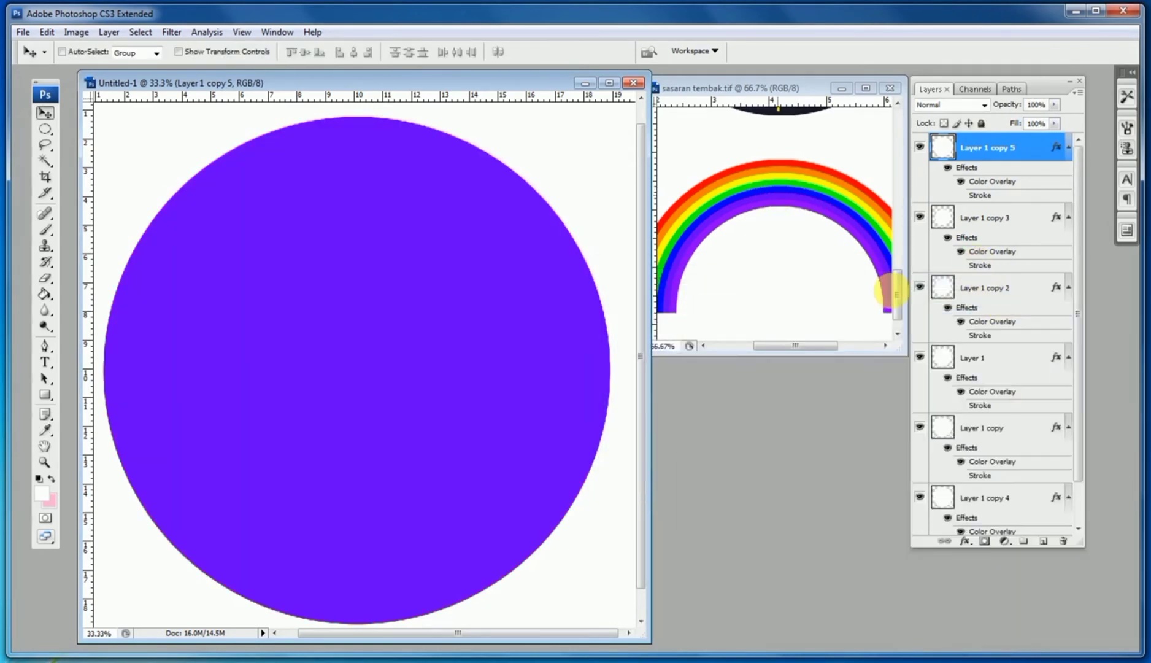
# Scale the violet circle, Layer 1 copy 5, to 75% about its centre with the aspect ratio locked.
pyautogui.hotkey('ctrl', 't')
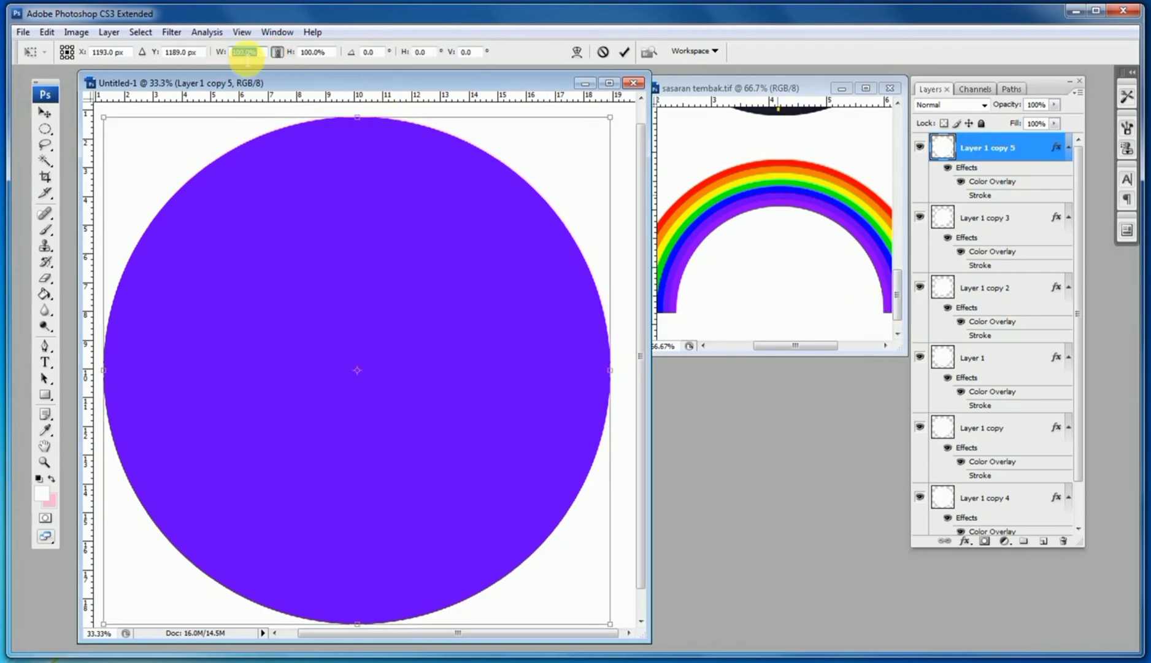
pyautogui.write('75')
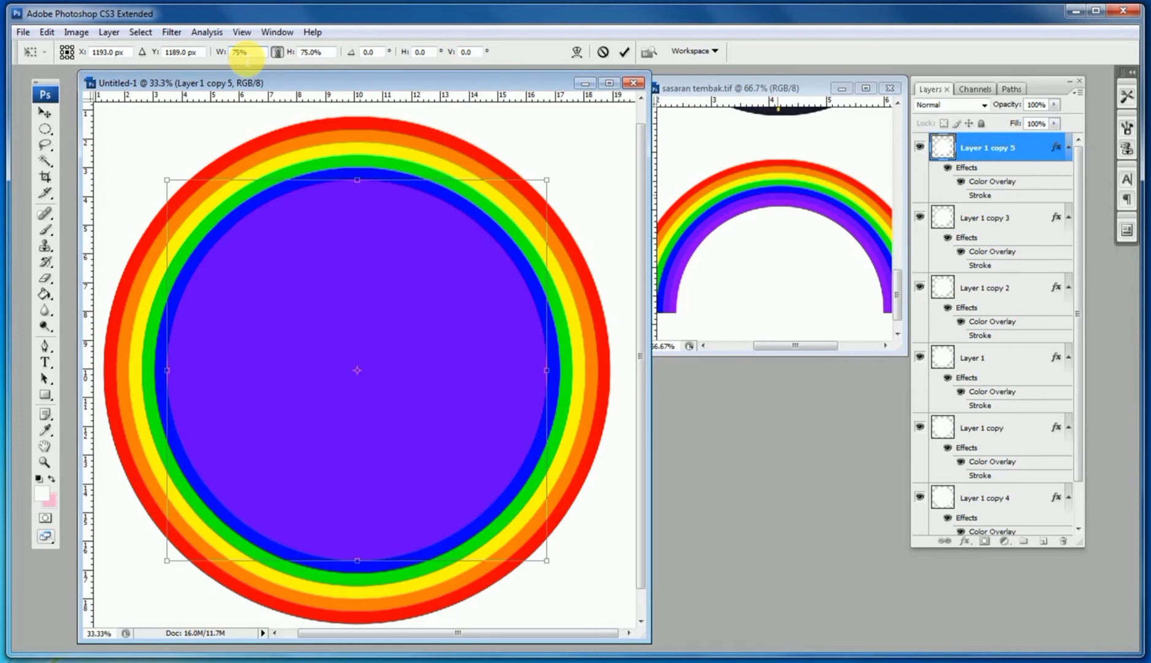
pyautogui.press('Return')
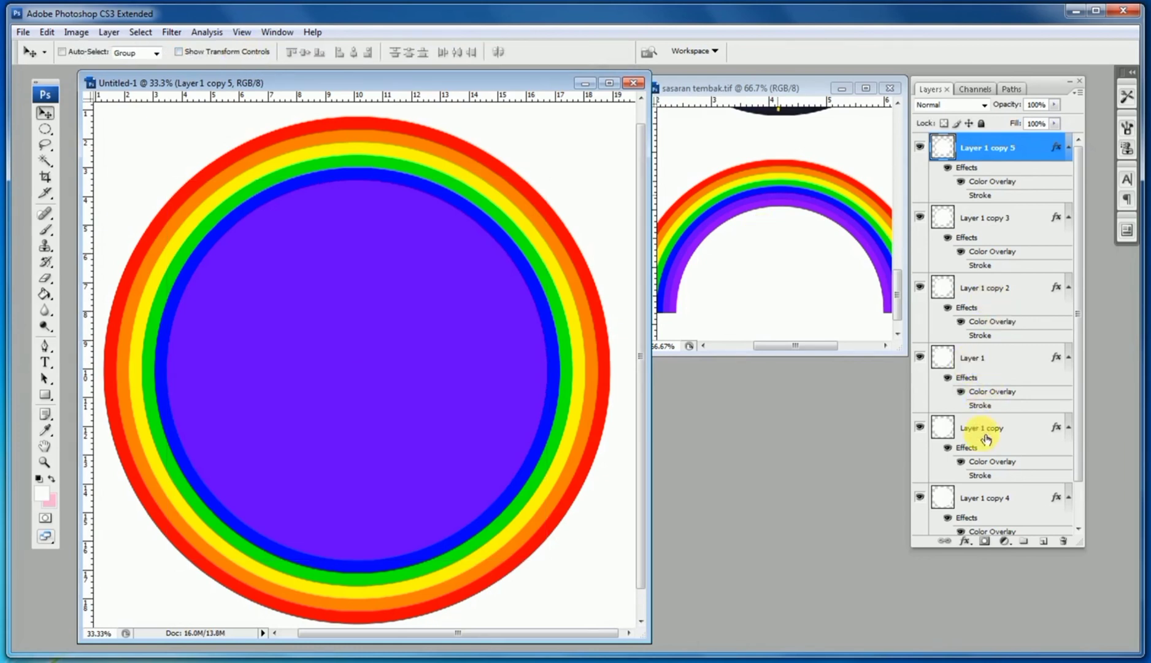
# Duplicate the red circle above the violet layer and set the duplicate's Color Overlay to the reference rainbow's innermost violet, 8b00ff.
pyautogui.moveTo(985, 494); pyautogui.dragTo(1017, 152)
pyautogui.doubleClick(944, 153)
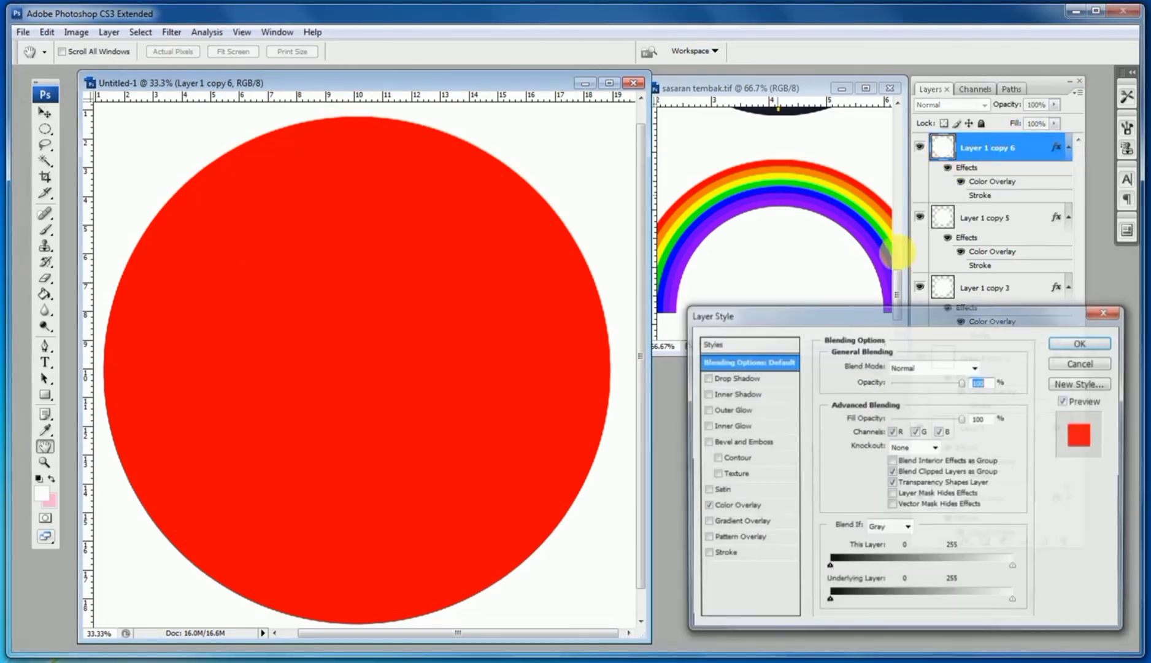
pyautogui.click(734, 506)
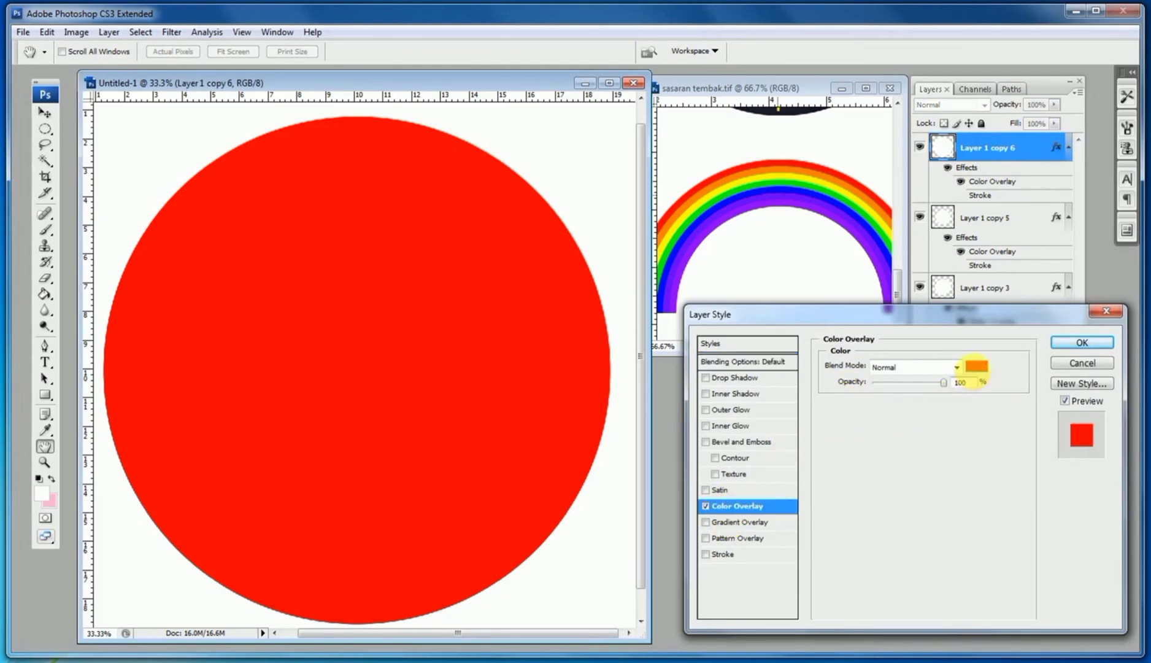
pyautogui.click(974, 368)
pyautogui.click(821, 216)
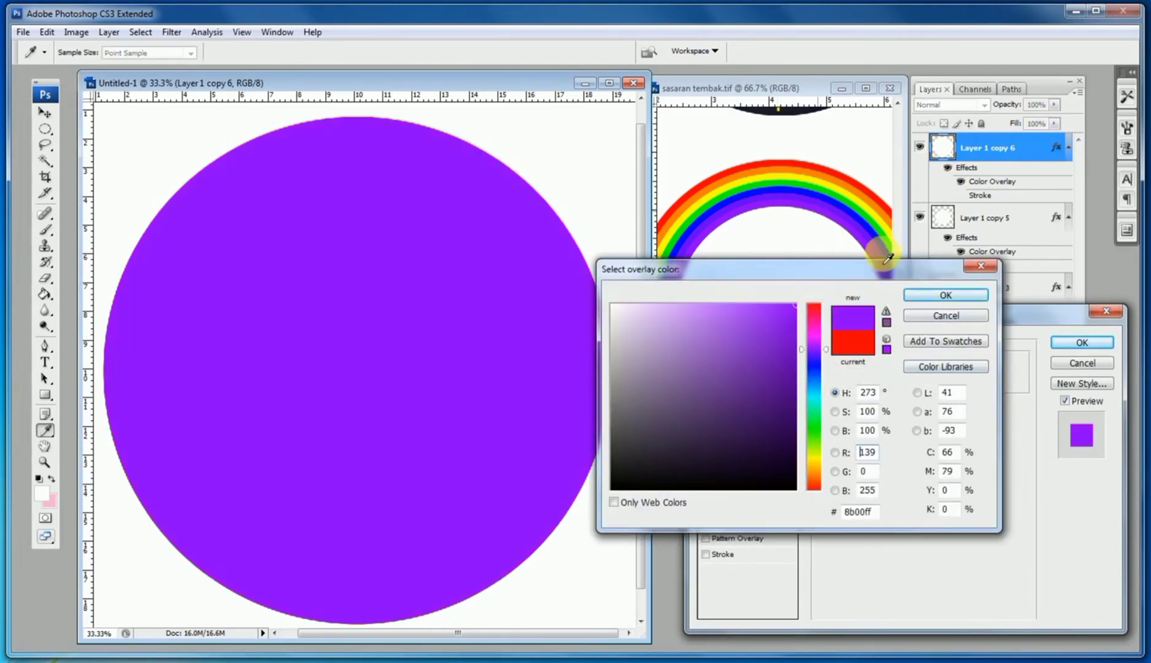
pyautogui.click(944, 295)
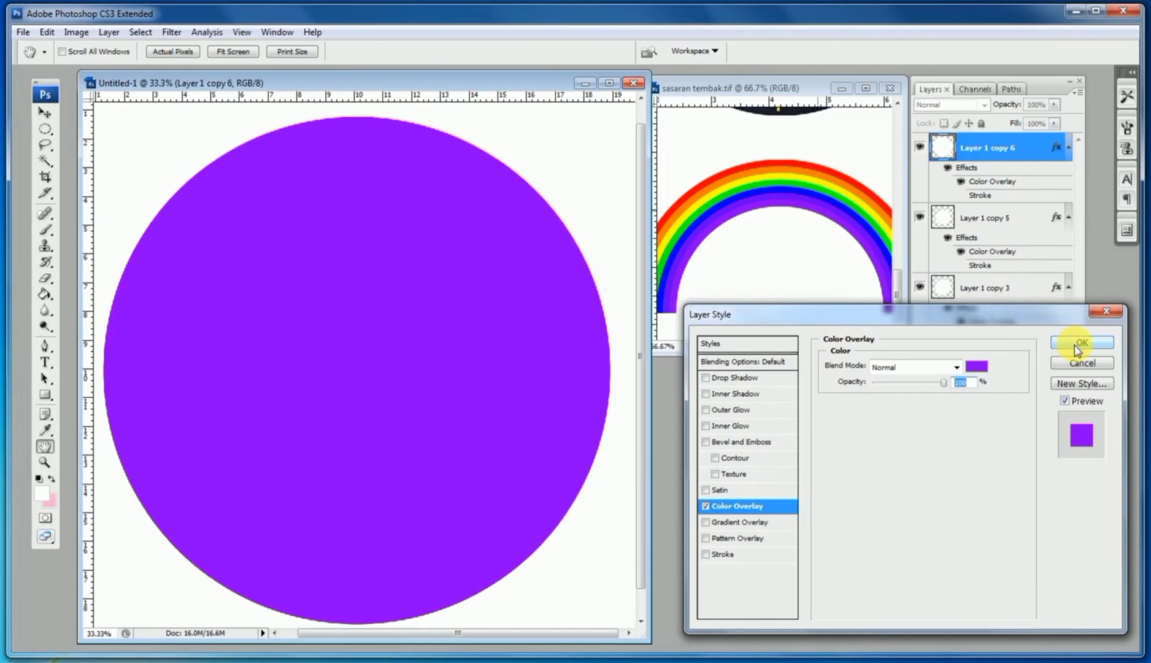
pyautogui.click(1081, 342)
# Scale the new violet circle, Layer 1 copy 6, to 70% about its centre with the aspect ratio locked.
pyautogui.hotkey('ctrl', 't')
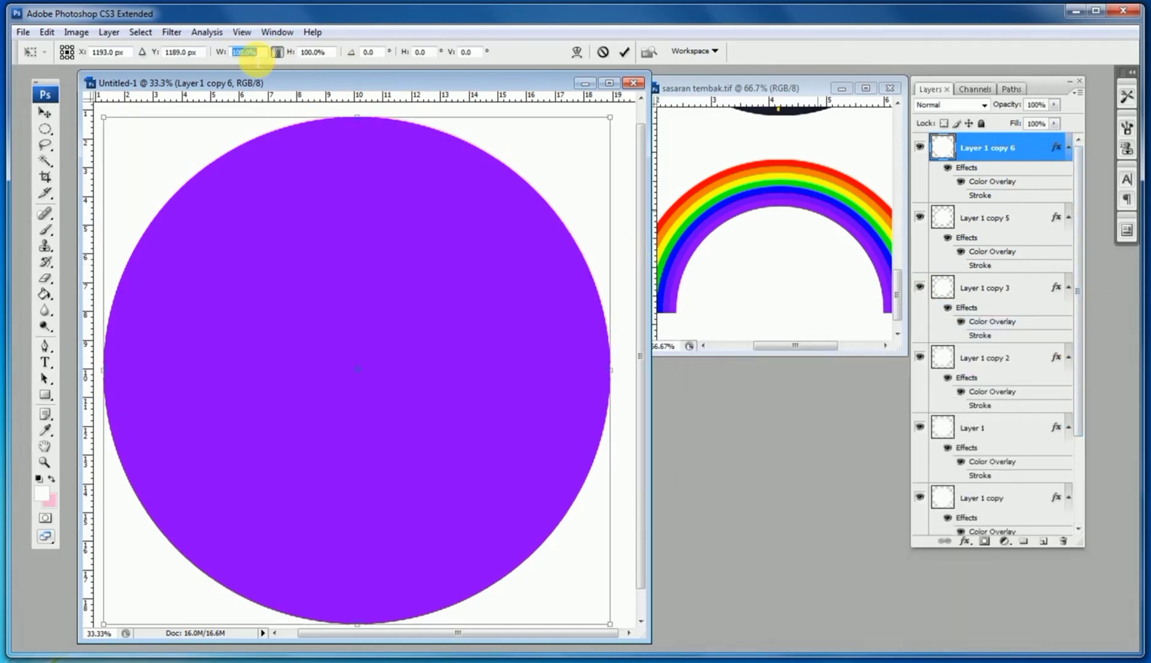
pyautogui.write('70%')
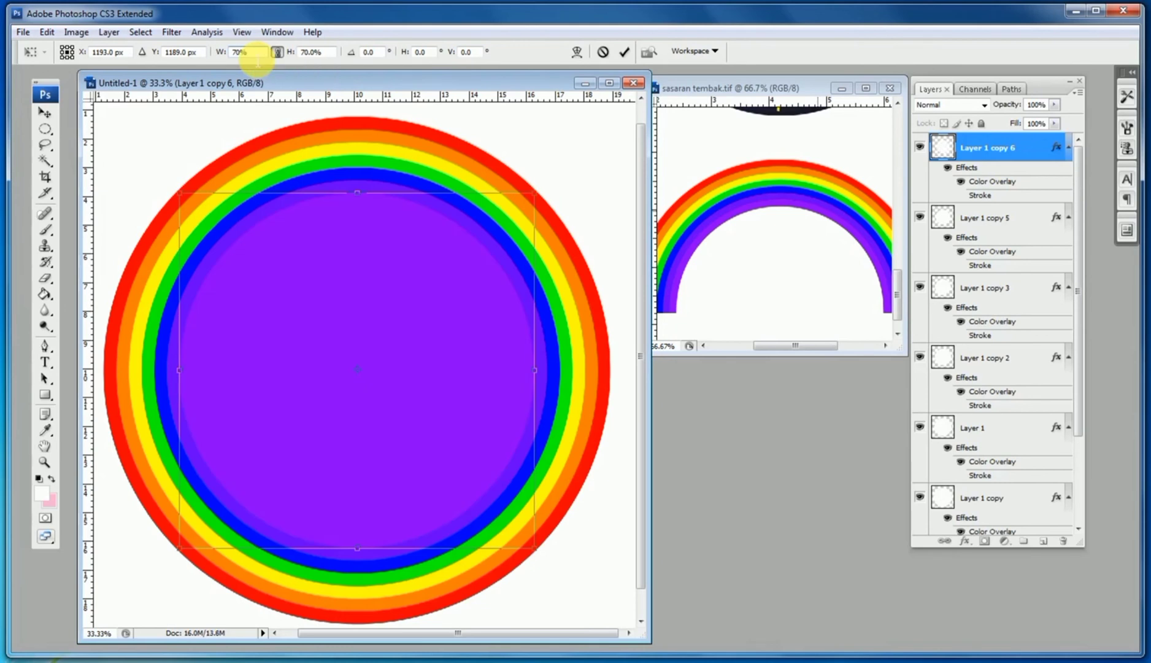
pyautogui.press('Return')
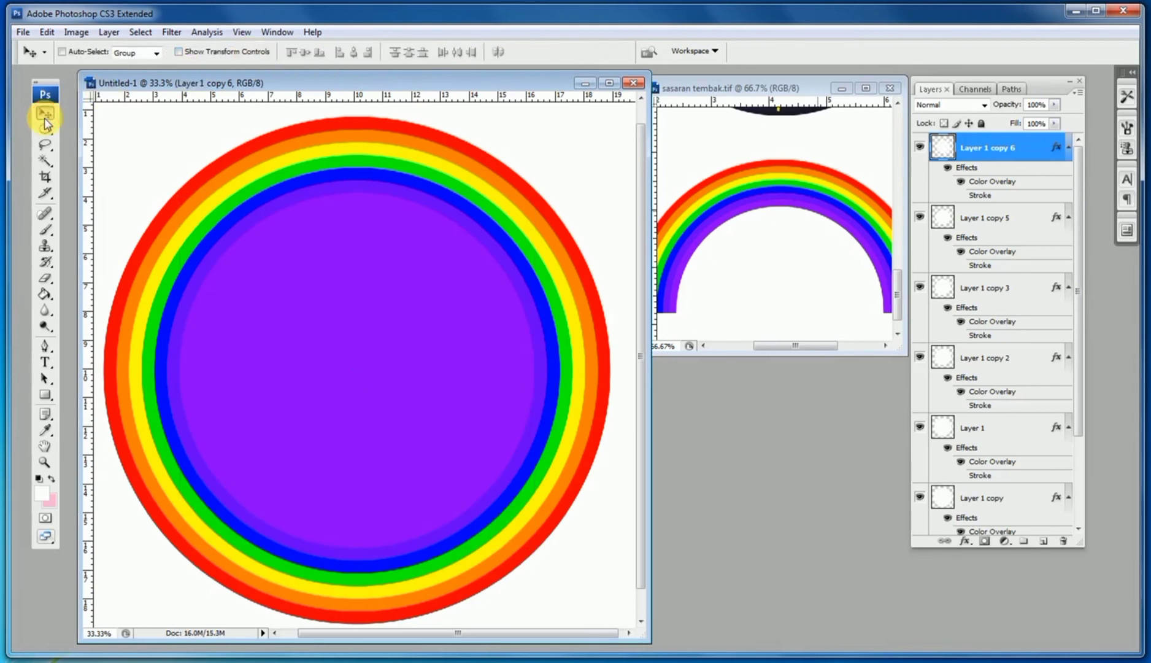
# Merge all seven circle layers, from Layer 1 copy 6 down to Layer 1 copy 4, into one layer above the Background.
pyautogui.moveTo(1075, 197); pyautogui.dragTo(1076, 391)
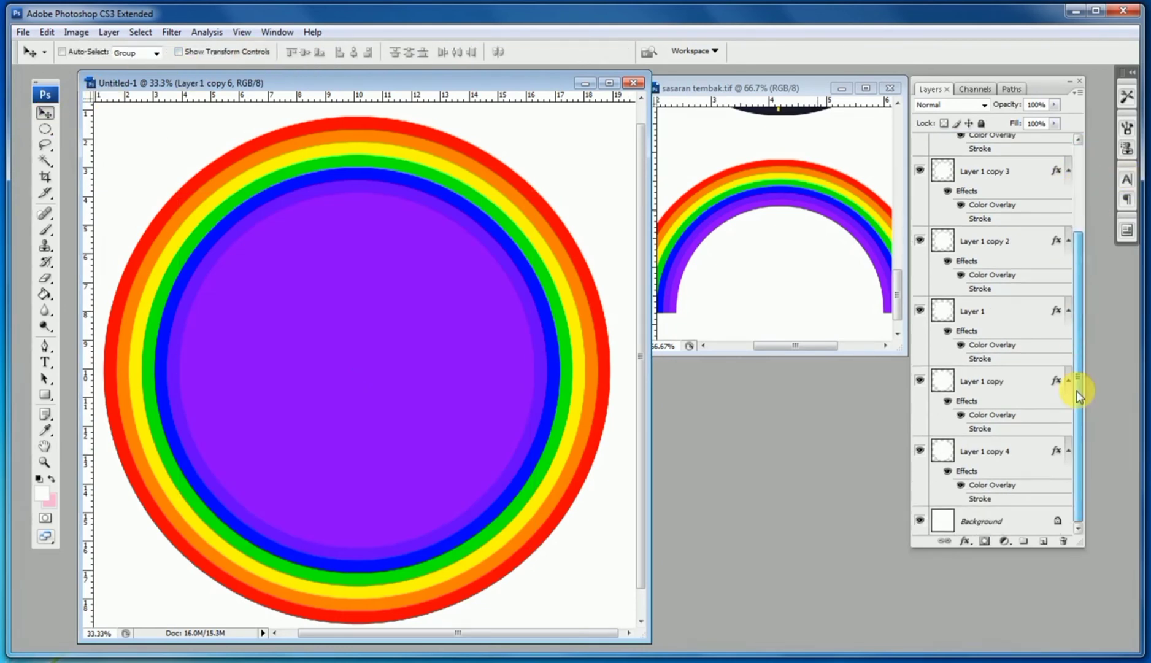
pyautogui.keyDown('shift'); pyautogui.click(1031, 453); pyautogui.keyUp('shift')
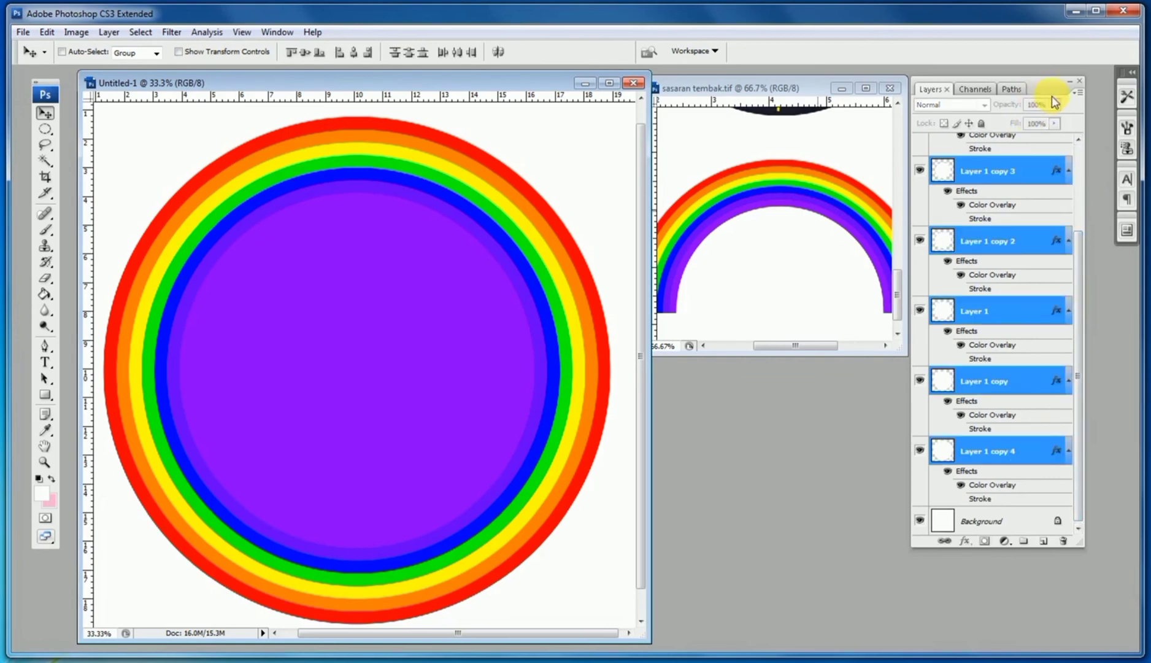
pyautogui.moveTo(1048, 88); pyautogui.dragTo(932, 127)
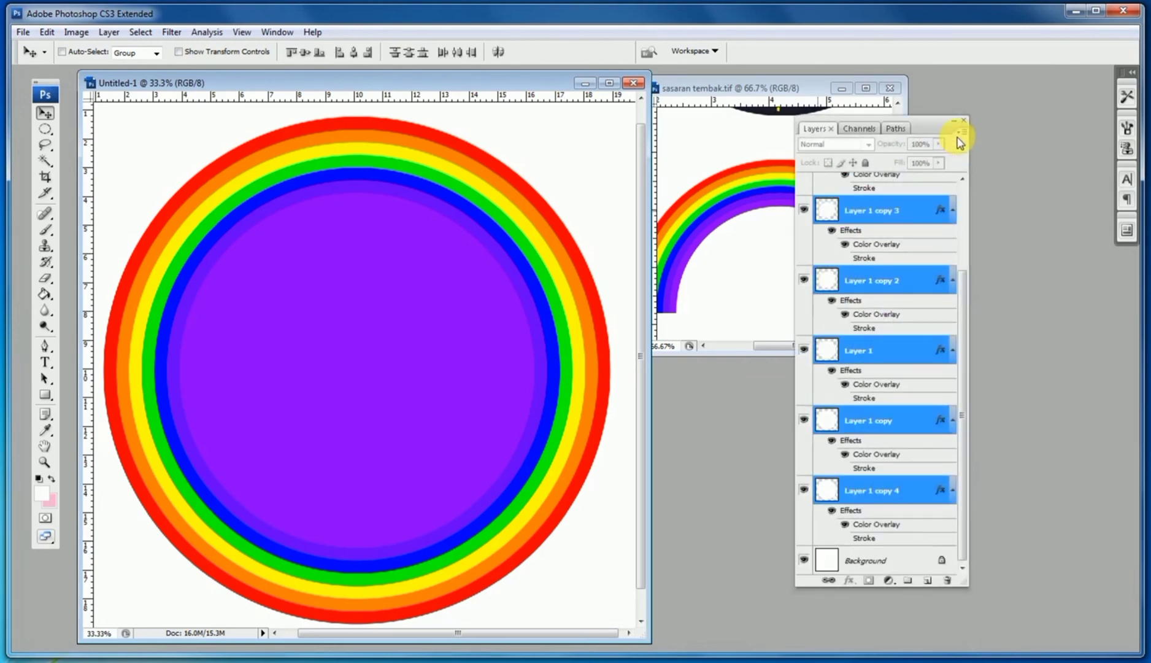
pyautogui.click(961, 131)
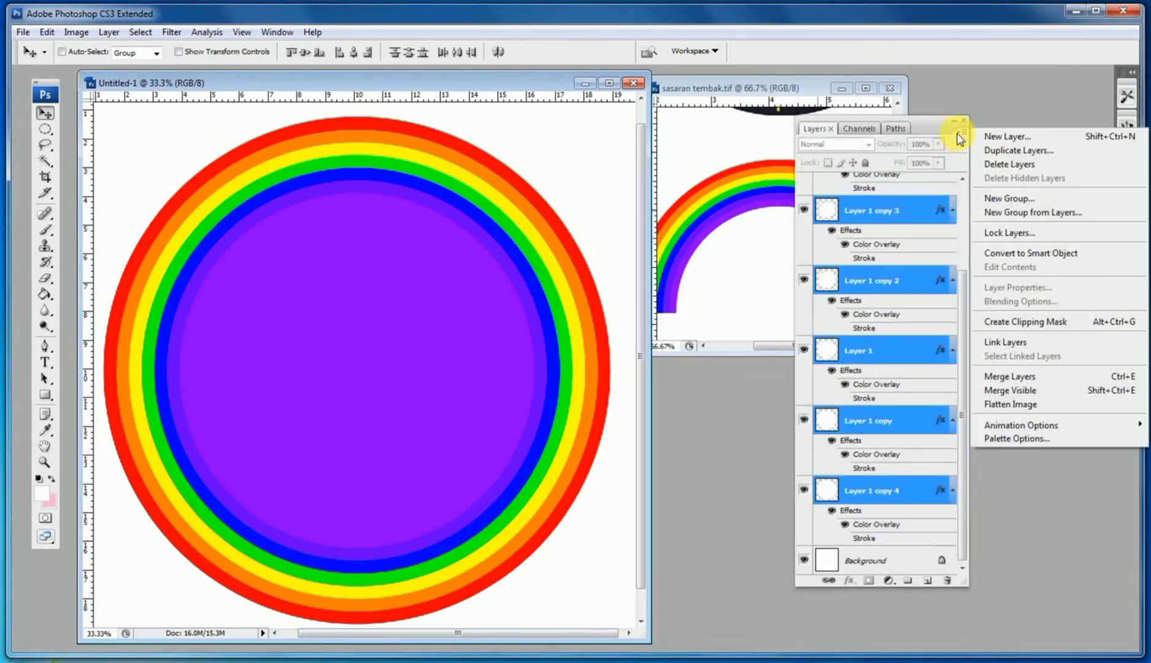
pyautogui.click(1011, 382)
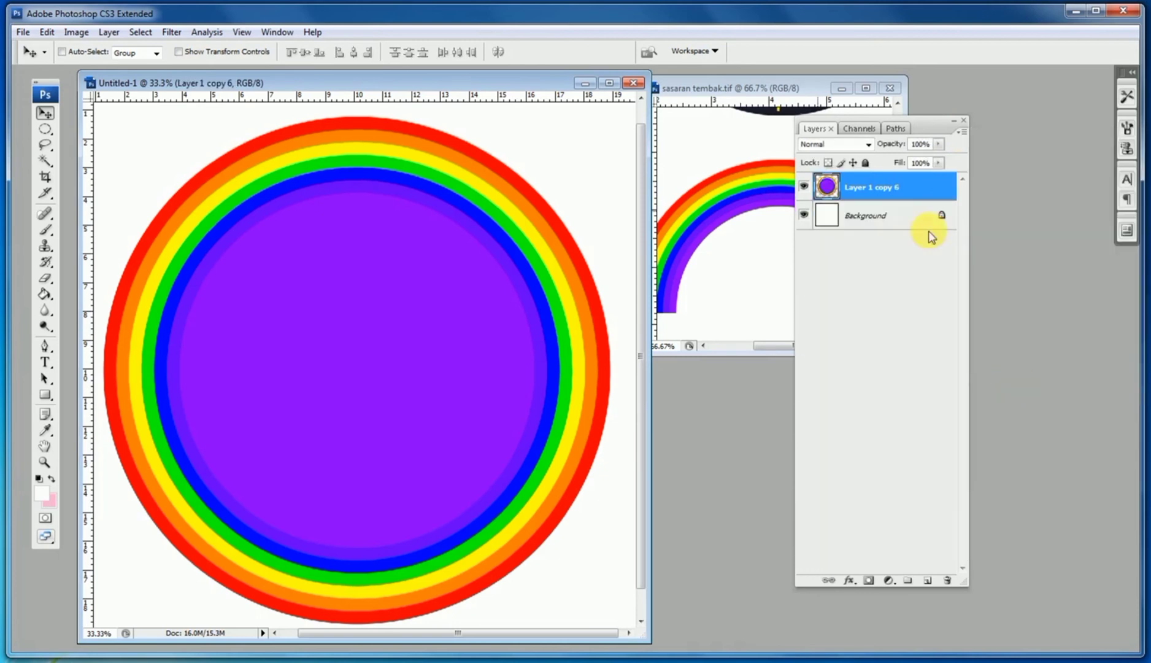
pyautogui.click(806, 216)
pyautogui.click(805, 215)
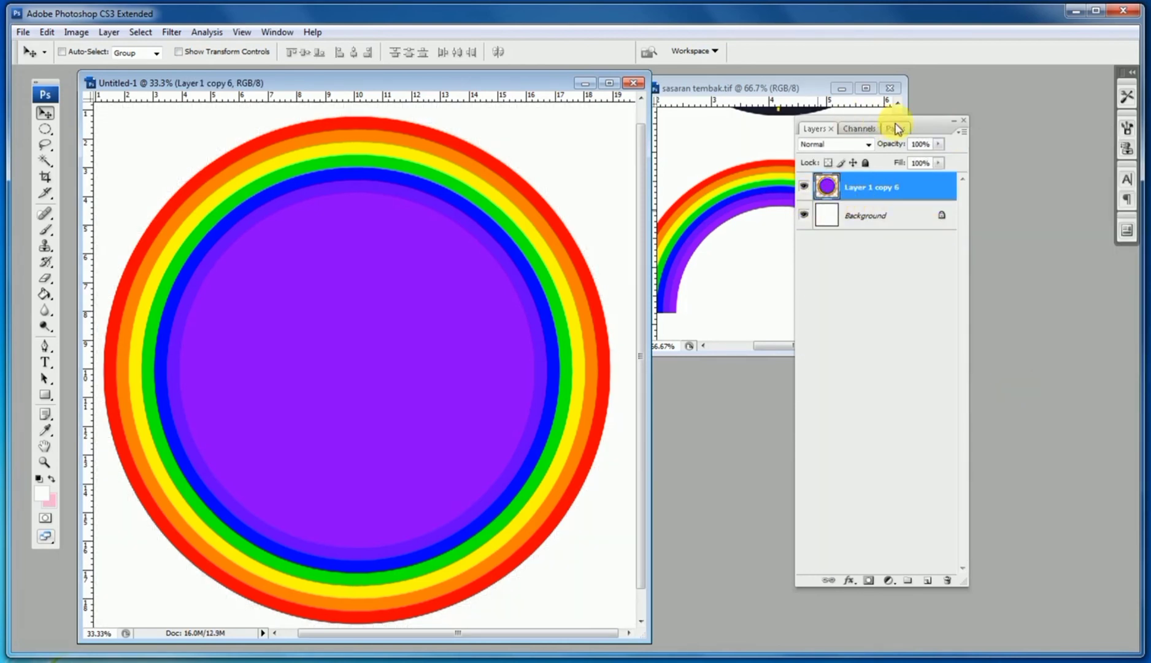
pyautogui.moveTo(928, 131); pyautogui.dragTo(1011, 142)
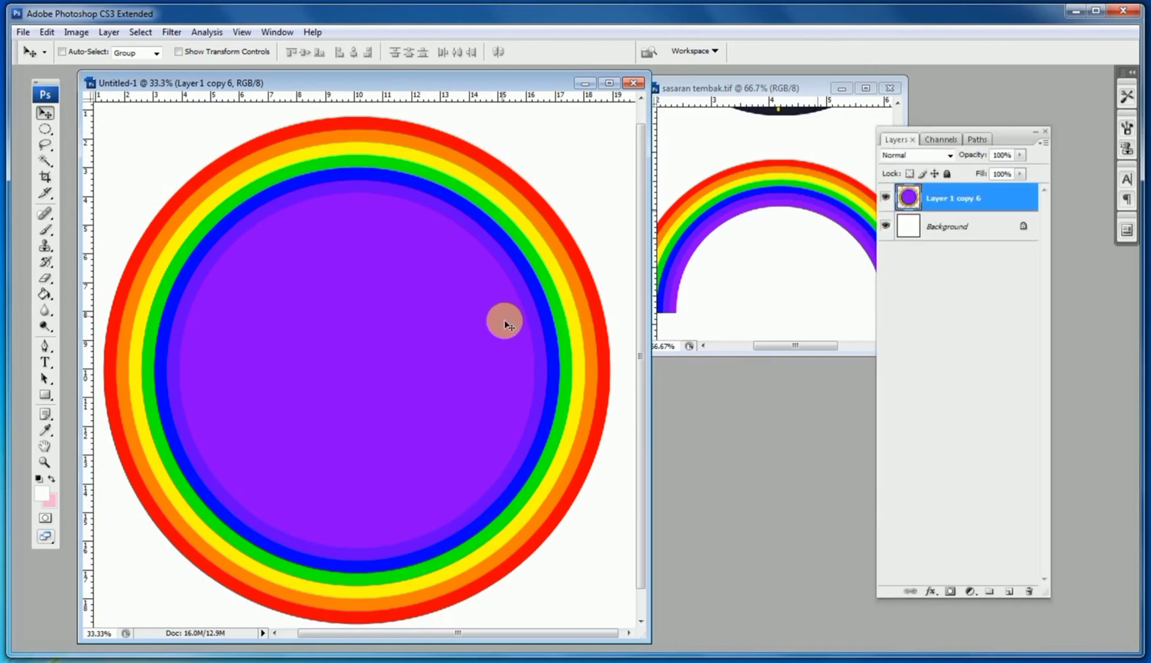
# Cut a circular hole about 11 cm across, centred in the innermost violet circle, so that a violet ring is left.
pyautogui.hotkey('ctrl', '-')
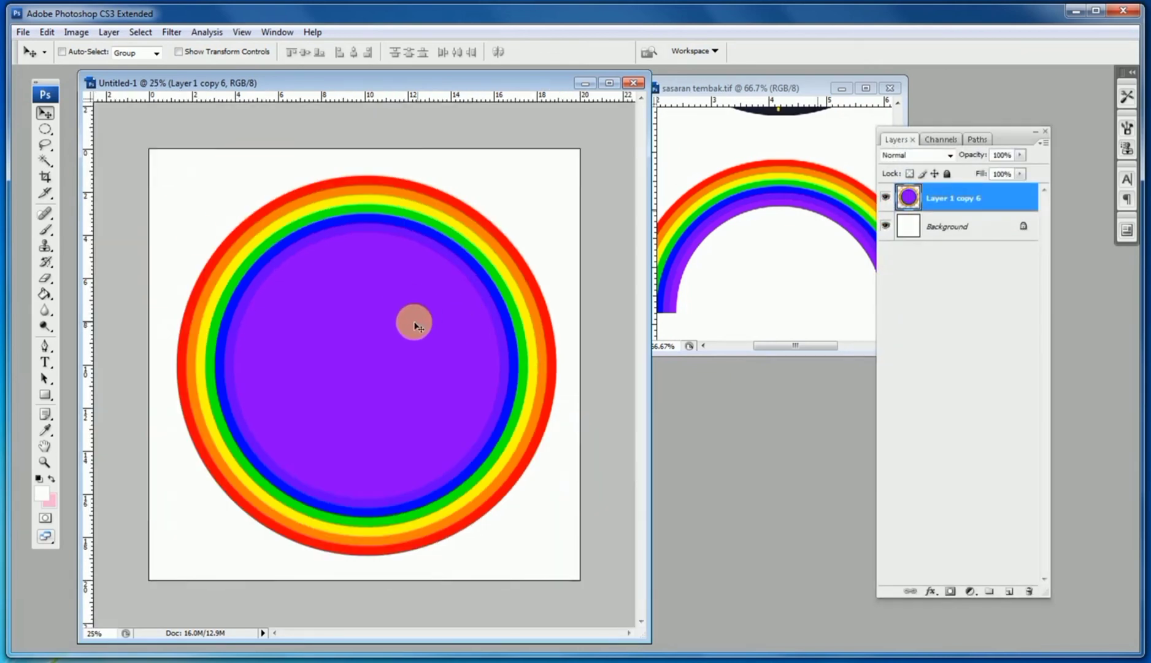
pyautogui.click(45, 129)
pyautogui.moveTo(283, 264); pyautogui.dragTo(516, 496)
pyautogui.moveTo(406, 368); pyautogui.dragTo(362, 344)
pyautogui.press('Delete')
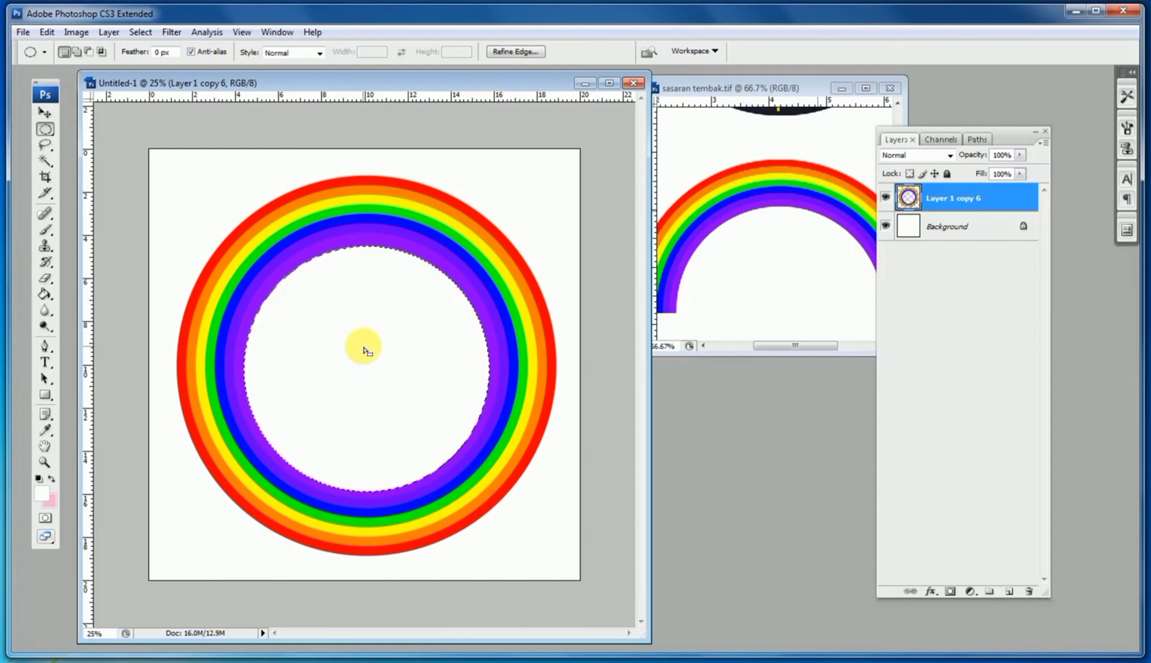
# Delete the lower part of the rainbow ring from just below its centre with a rectangular selection, and deselect.
pyautogui.hotkey('ctrl', '-')
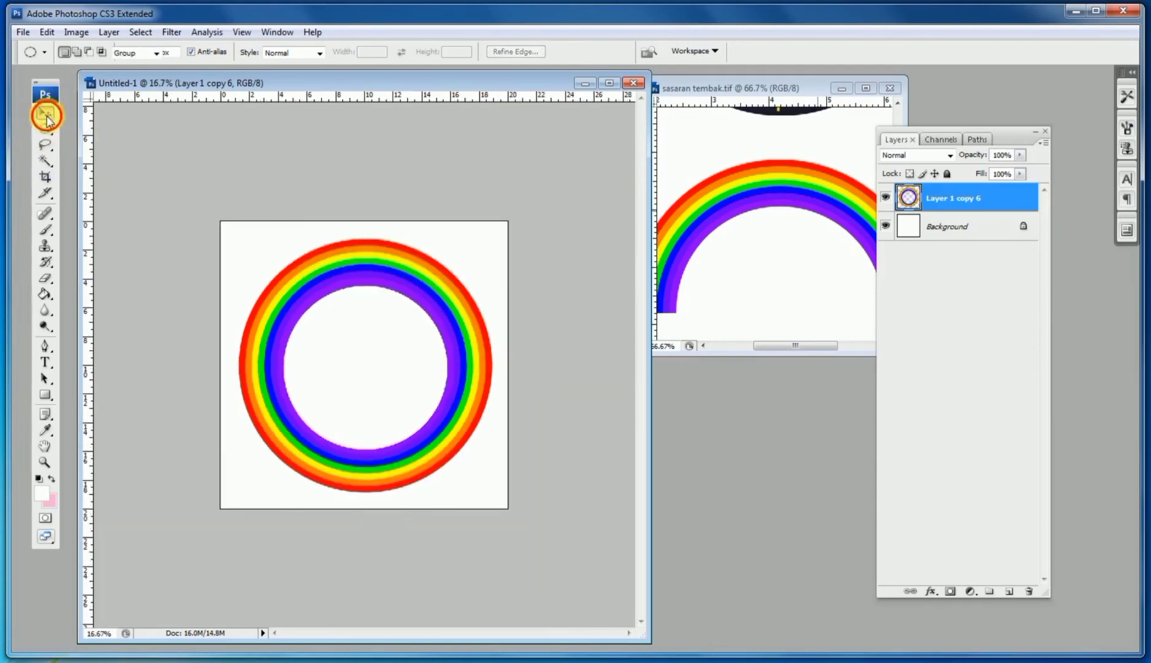
pyautogui.click(44, 113)
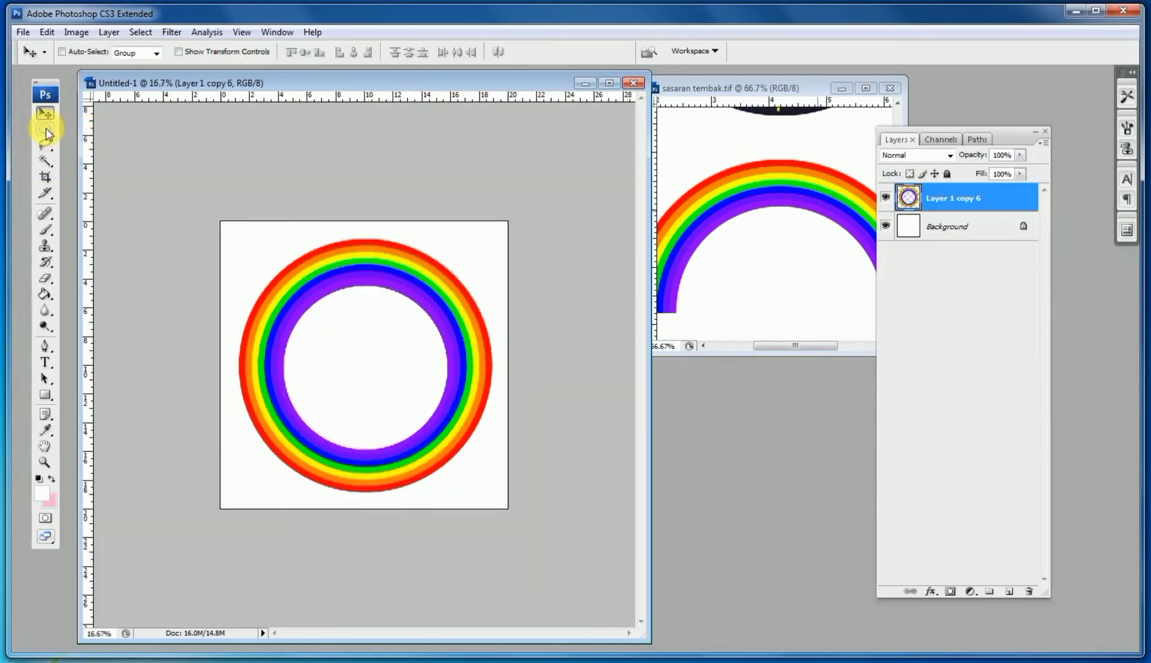
pyautogui.click(46, 129)
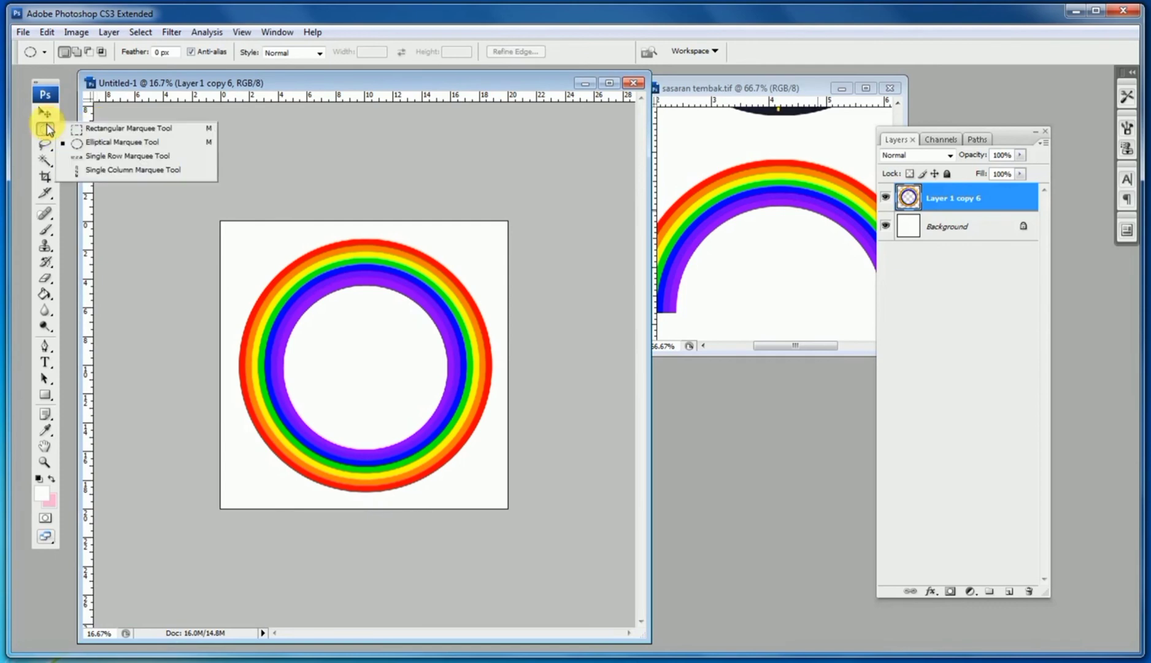
pyautogui.click(75, 129)
pyautogui.moveTo(171, 521); pyautogui.dragTo(516, 381)
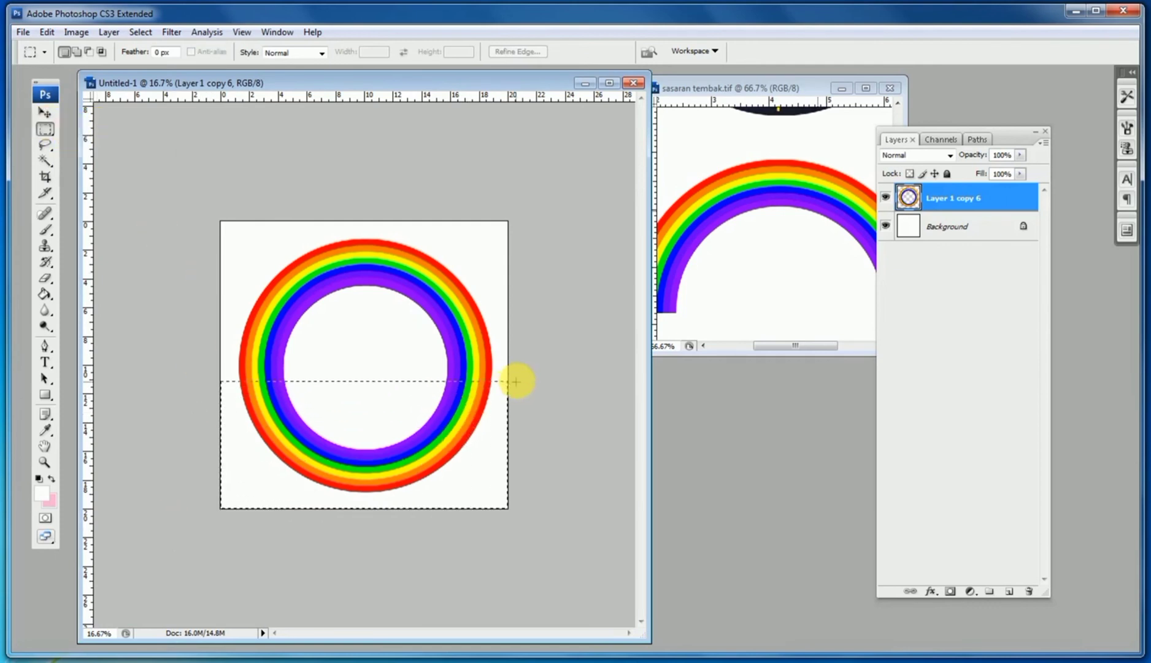
pyautogui.press('Delete')
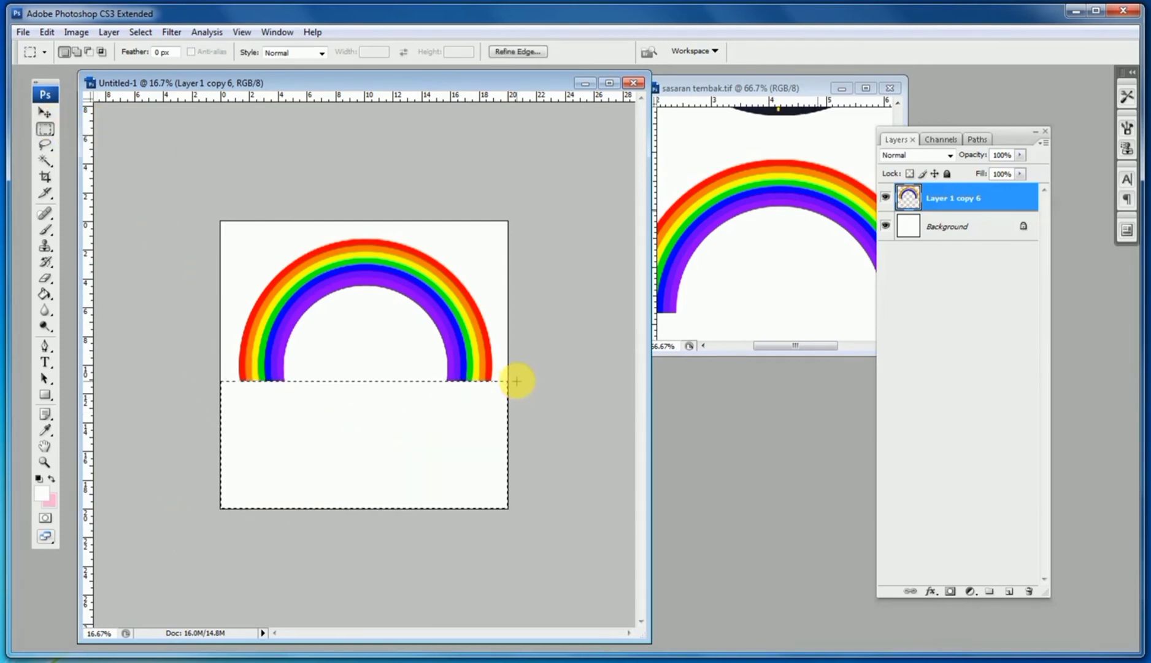
pyautogui.keyDown('ctrl'); pyautogui.click(378, 328); pyautogui.keyUp('ctrl')
pyautogui.hotkey('ctrl', 'd')
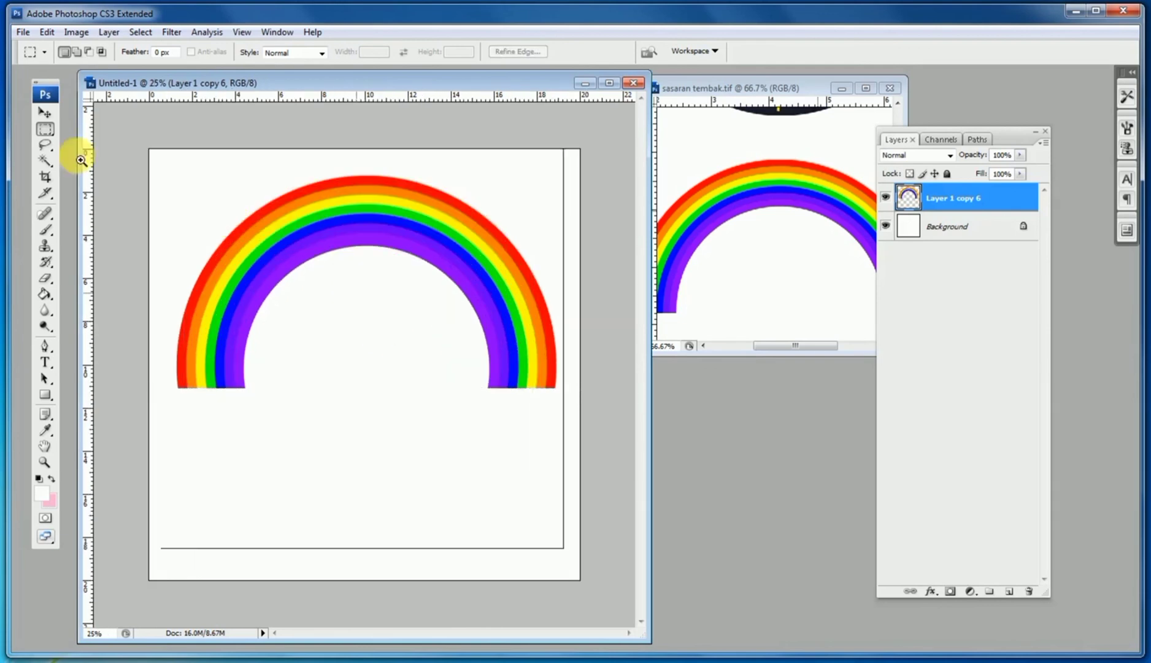
# Move the rainbow arch about 1.2 cm down and slightly to the right on the canvas.
pyautogui.keyDown('ctrl'); pyautogui.click(81, 160); pyautogui.keyUp('ctrl')
pyautogui.click(45, 113)
pyautogui.keyDown('ctrl'); pyautogui.click(411, 274); pyautogui.keyUp('ctrl')
pyautogui.moveTo(398, 200); pyautogui.dragTo(416, 257)
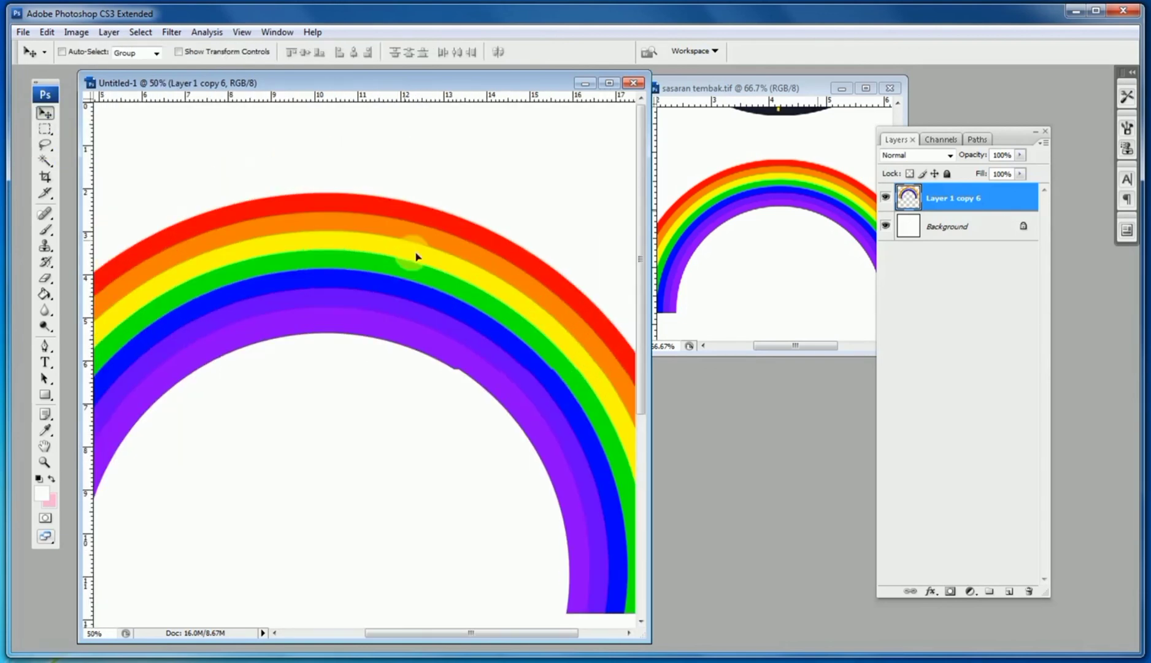
# Examine the colour bands at the crown of the rainbow arch up close.
pyautogui.keyDown('ctrl'); pyautogui.click(380, 292); pyautogui.keyUp('ctrl')
pyautogui.moveTo(380, 292); pyautogui.dragTo(340, 313)
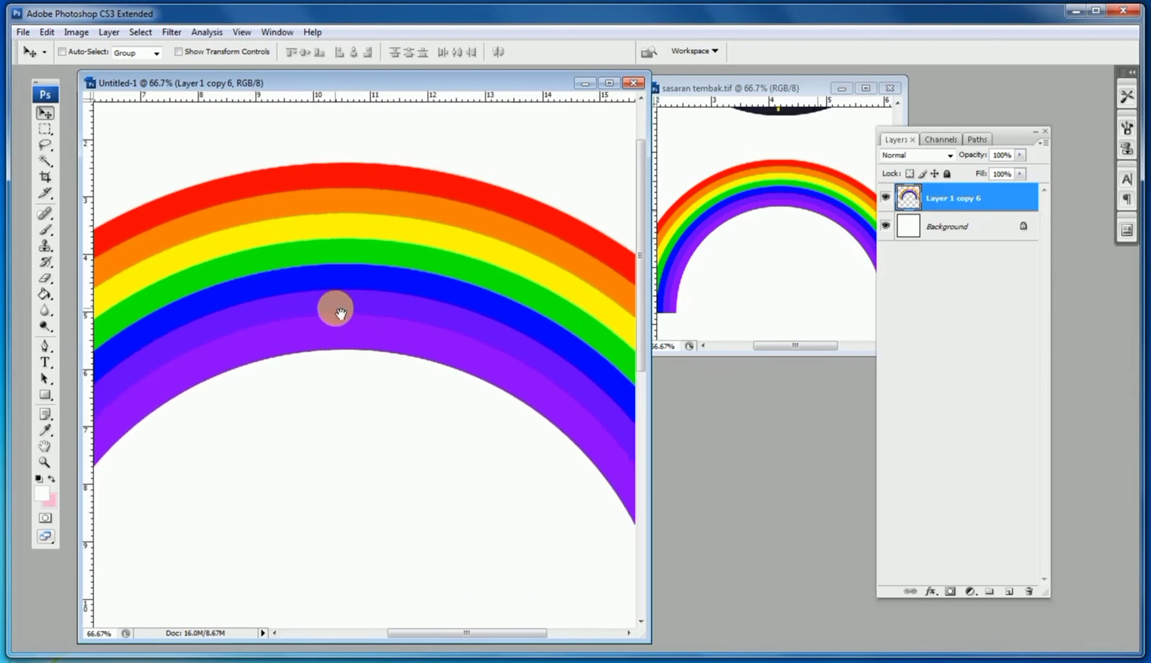
pyautogui.click(285, 32)
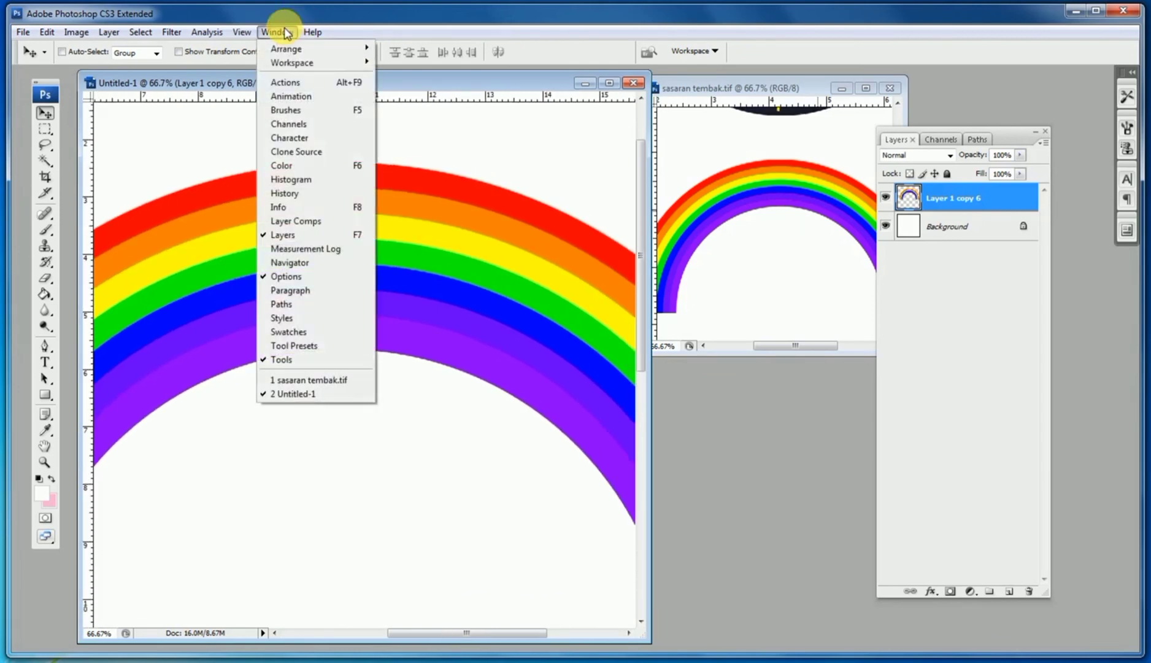
pyautogui.click(480, 149)
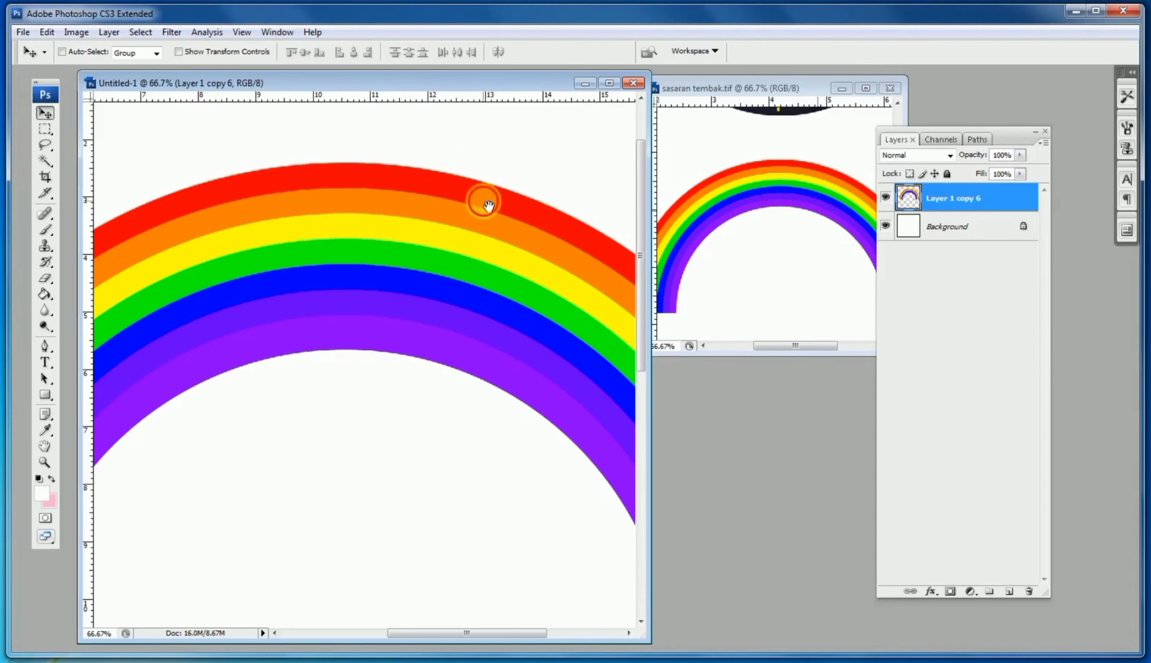
pyautogui.moveTo(488, 204); pyautogui.dragTo(496, 226)
pyautogui.hotkey('ctrl', '+')
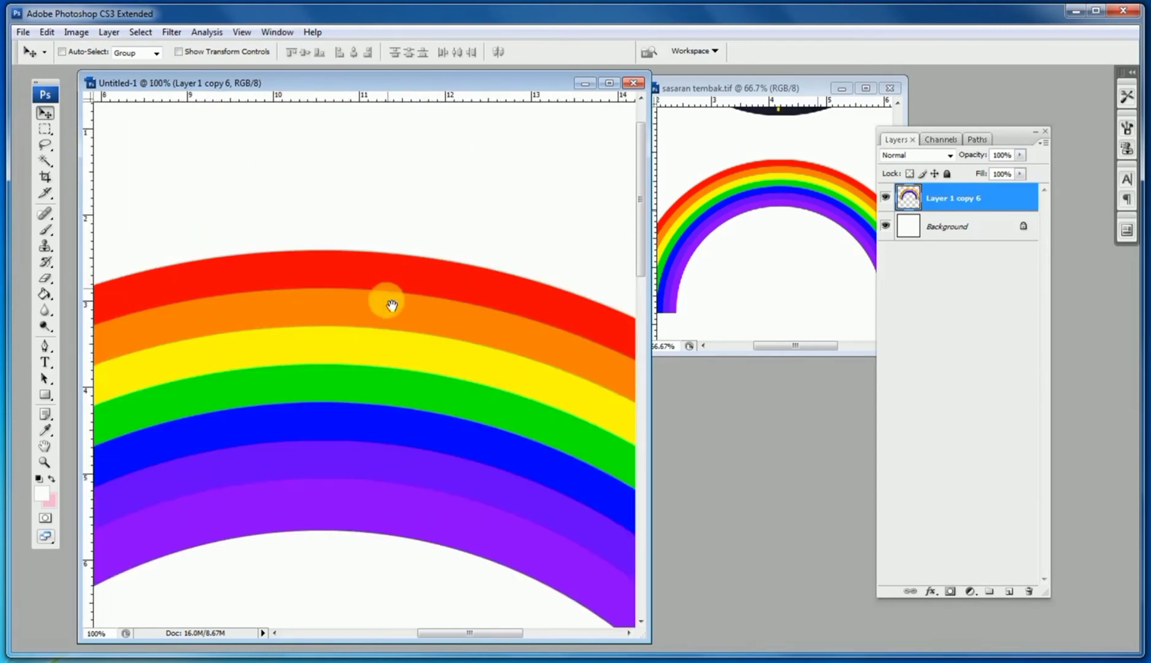
pyautogui.moveTo(391, 304); pyautogui.dragTo(416, 249)
pyautogui.keyDown('alt'); pyautogui.click(404, 300); pyautogui.keyUp('alt')
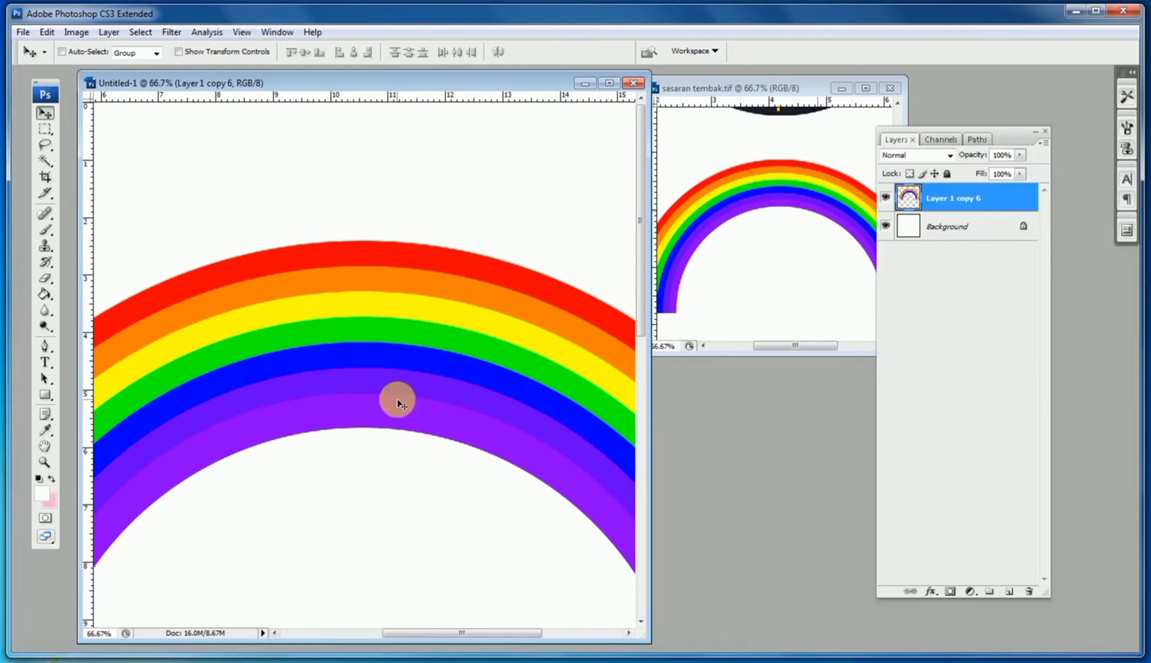
# Show the document's history and step back through the rainbow states to a Color Overlay state of the black, yellow and red target.
pyautogui.click(272, 32)
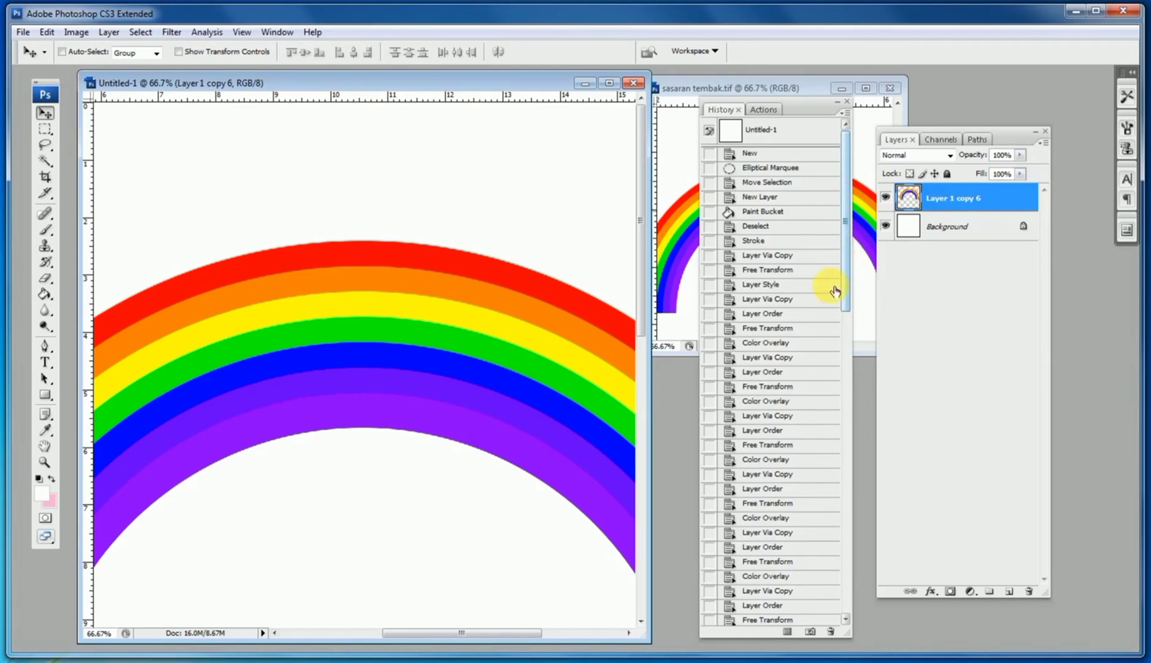
pyautogui.moveTo(846, 289); pyautogui.dragTo(837, 606)
pyautogui.click(833, 238)
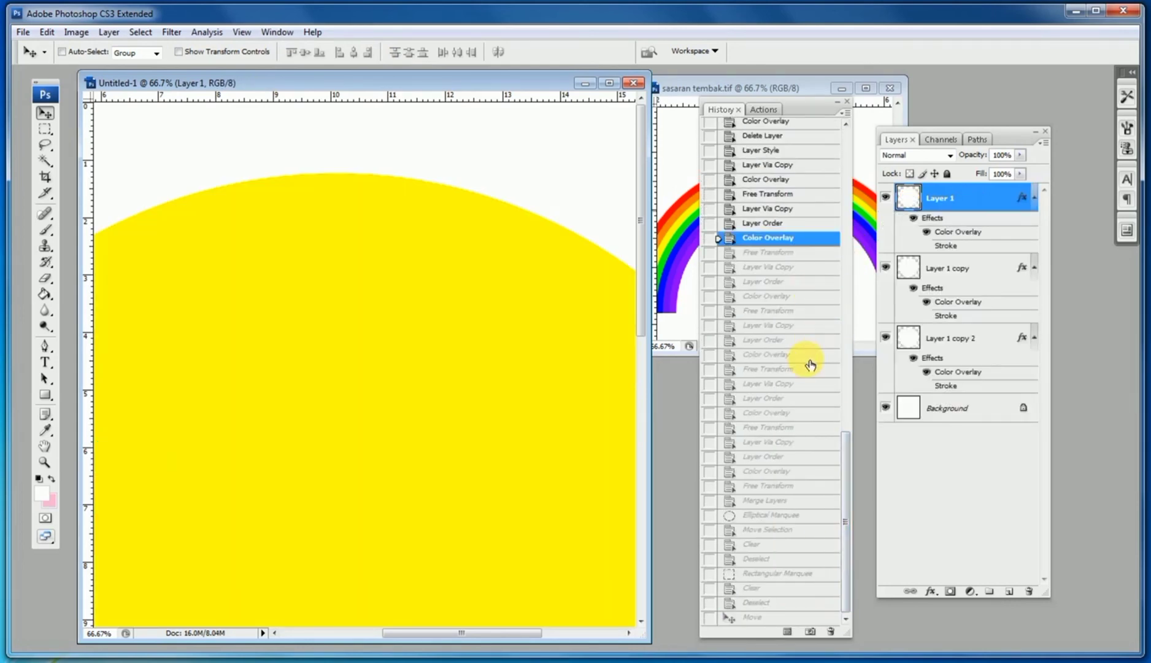
pyautogui.click(809, 195)
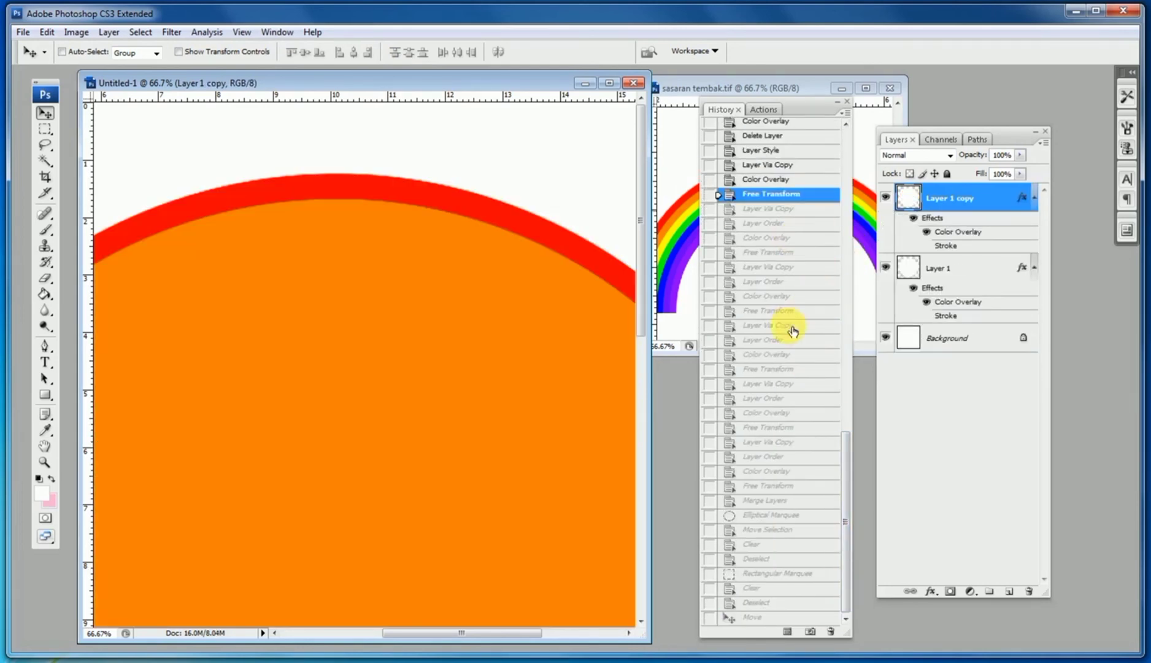
pyautogui.scroll(5, 791, 326)
pyautogui.click(801, 238)
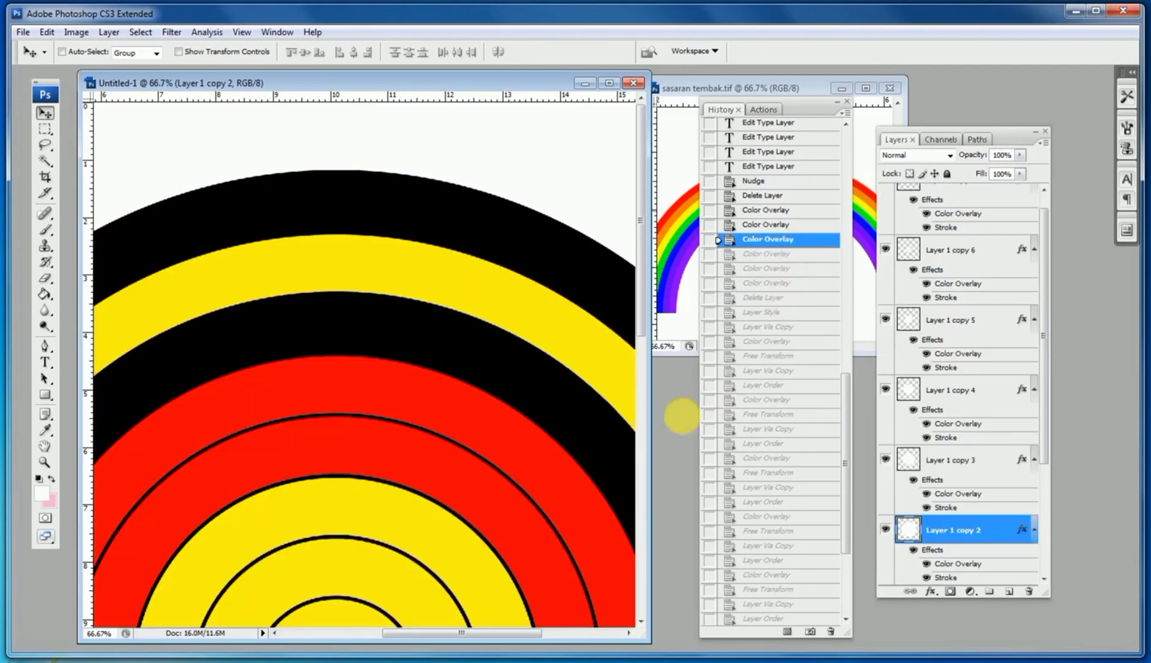
pyautogui.hotkey('ctrl', '-')
pyautogui.moveTo(483, 403); pyautogui.dragTo(575, 345)
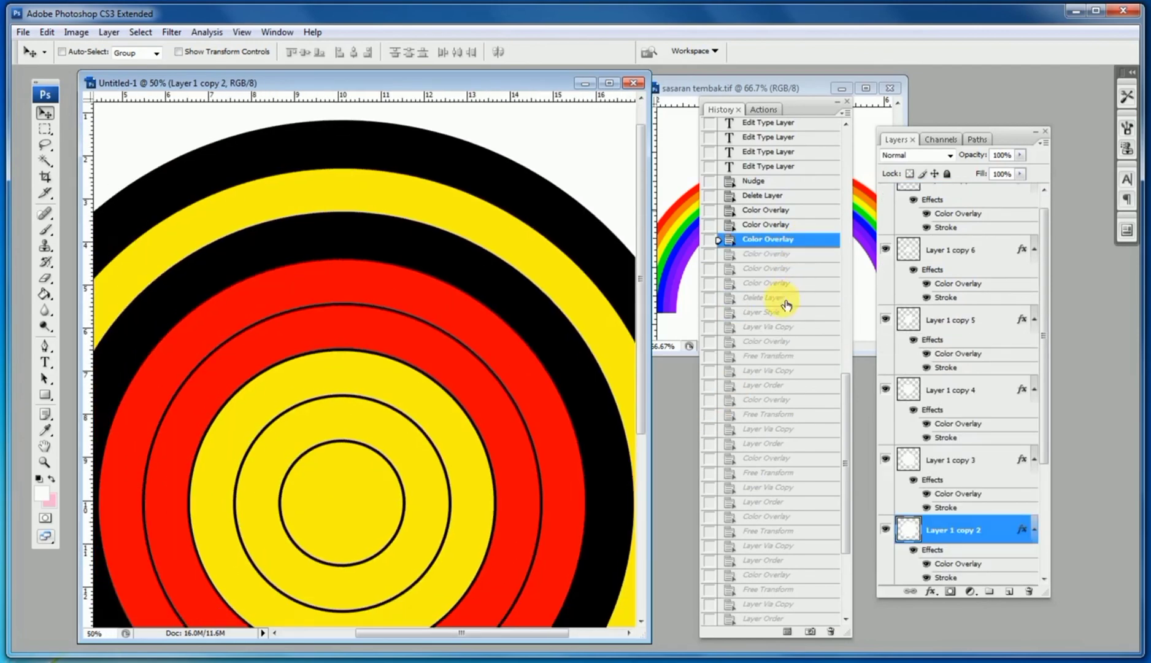
# Compare the history states from the first orange circle back to the target's Color Overlay edits.
pyautogui.click(768, 326)
pyautogui.click(779, 342)
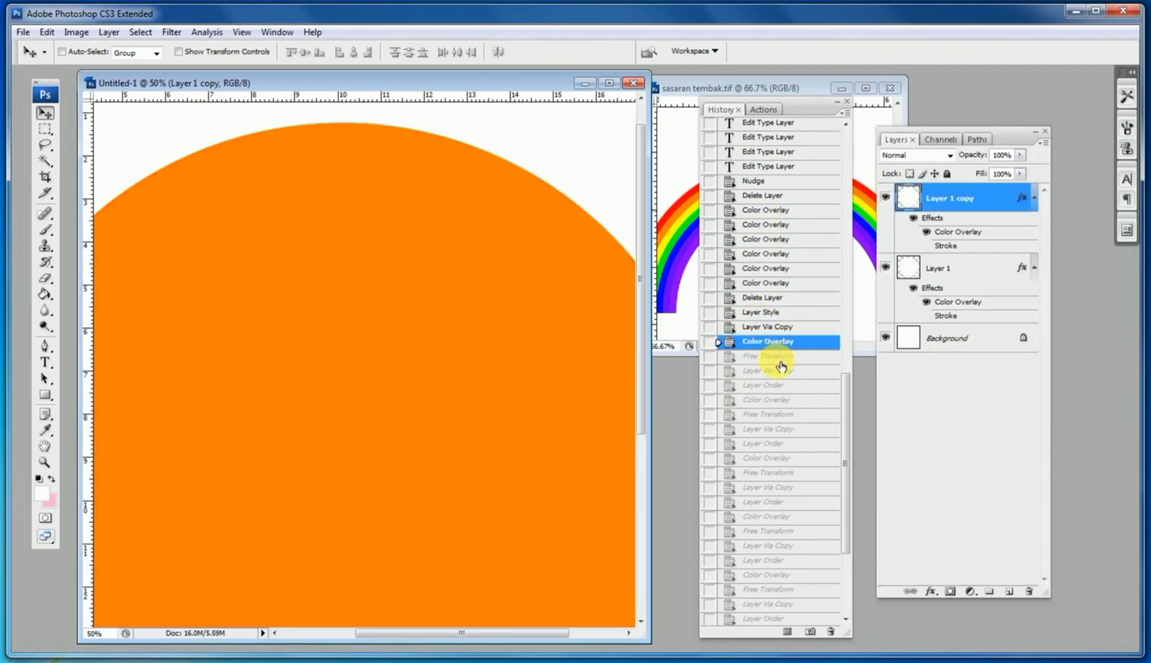
pyautogui.click(777, 358)
pyautogui.click(780, 298)
pyautogui.click(781, 268)
pyautogui.click(777, 241)
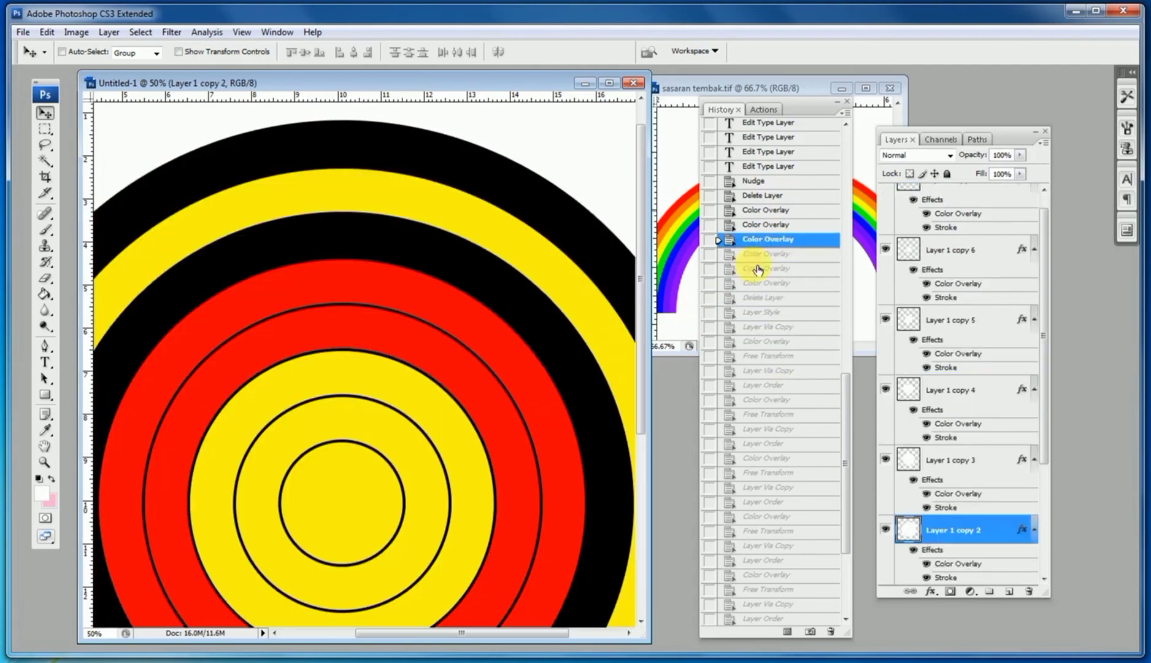
# Step forward through the remaining Color Overlay history states and examine the black-and-yellow ringed target up close.
pyautogui.click(773, 253)
pyautogui.click(775, 268)
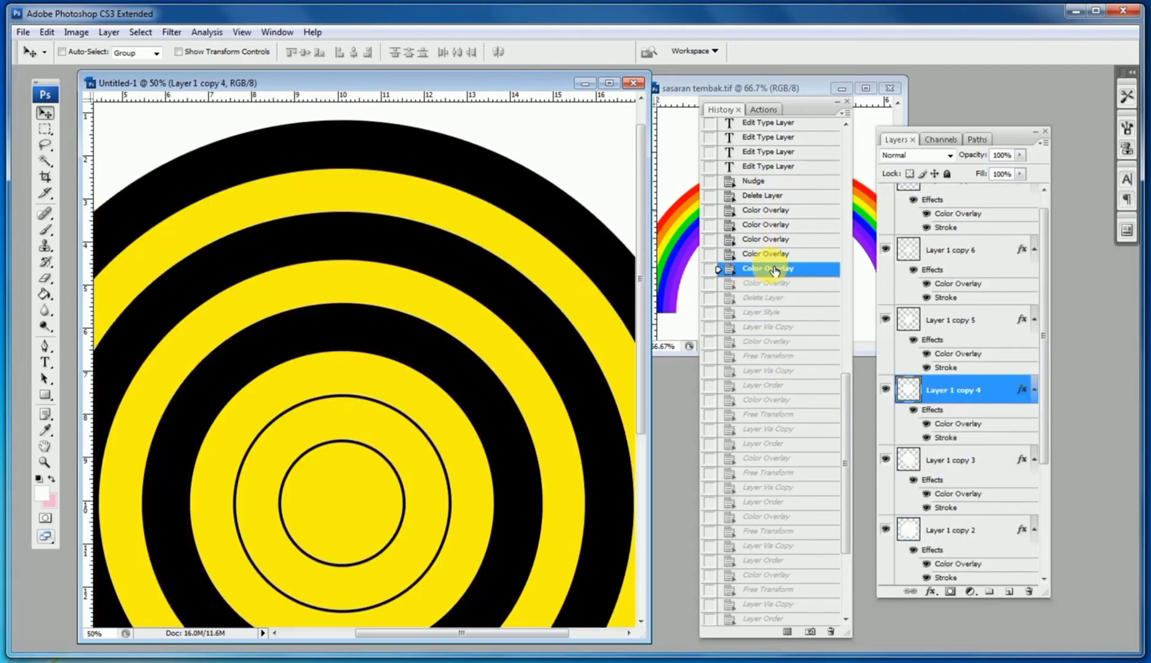
pyautogui.click(772, 284)
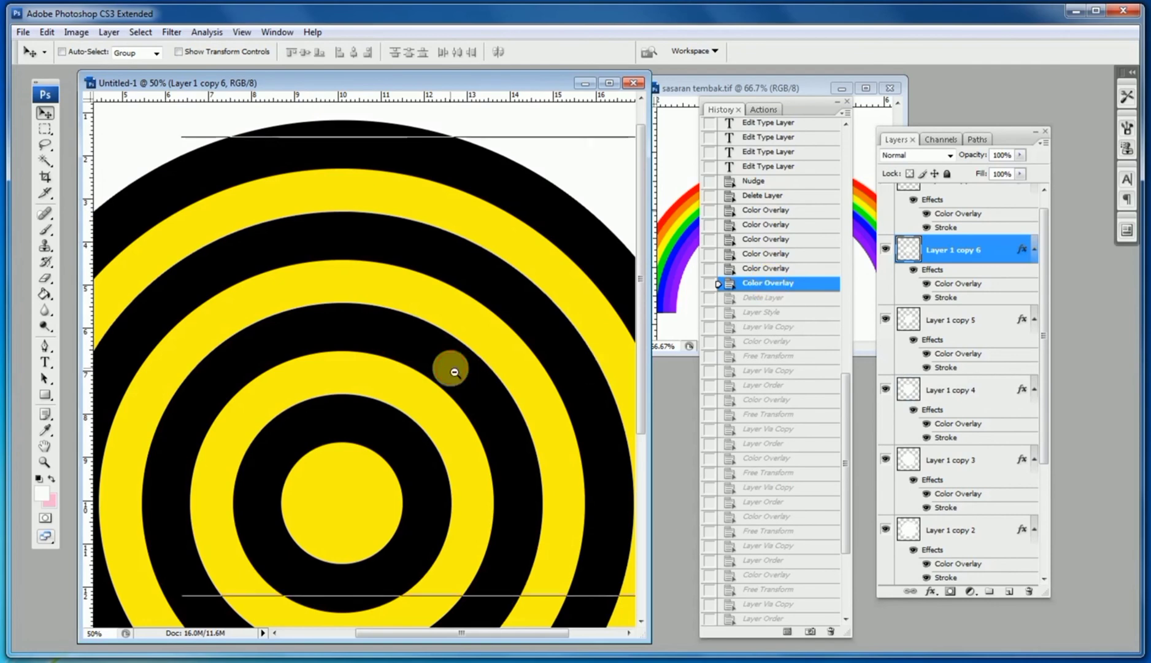
pyautogui.hotkey('ctrl', '-')
pyautogui.hotkey('ctrl', '-')
pyautogui.moveTo(324, 161); pyautogui.dragTo(417, 379)
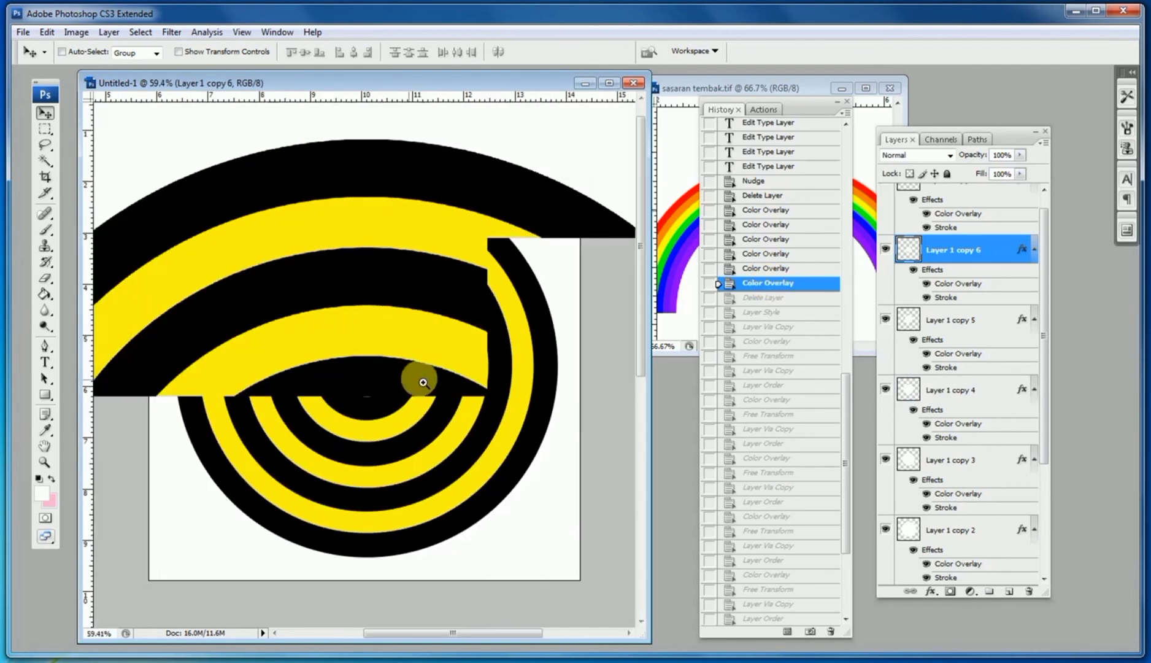
pyautogui.moveTo(375, 275); pyautogui.dragTo(390, 236)
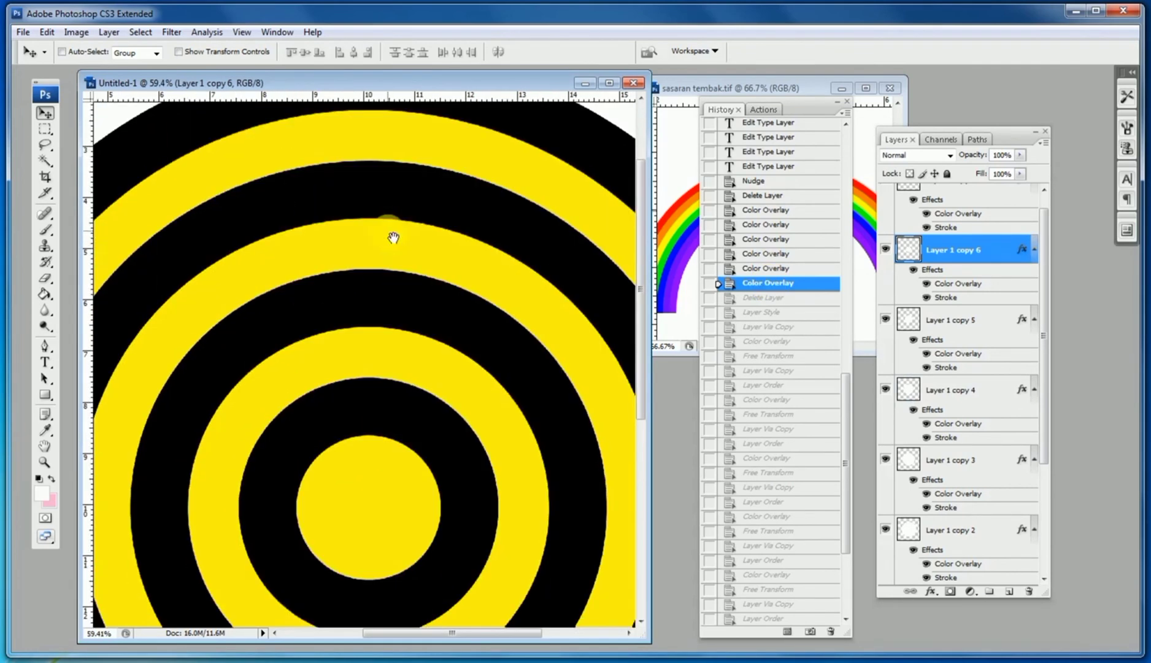
pyautogui.moveTo(402, 345); pyautogui.dragTo(428, 348)
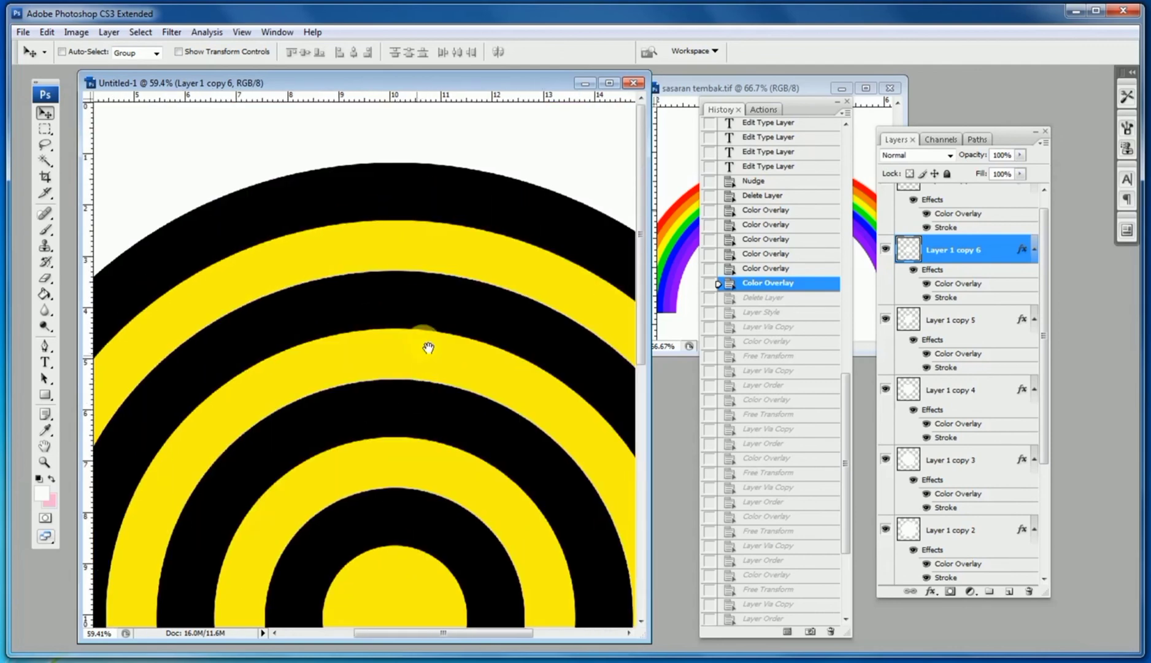
# Step through the history's Move states that place copies of the number 9 across the target rings.
pyautogui.scroll(5, 827, 254)
pyautogui.click(763, 248)
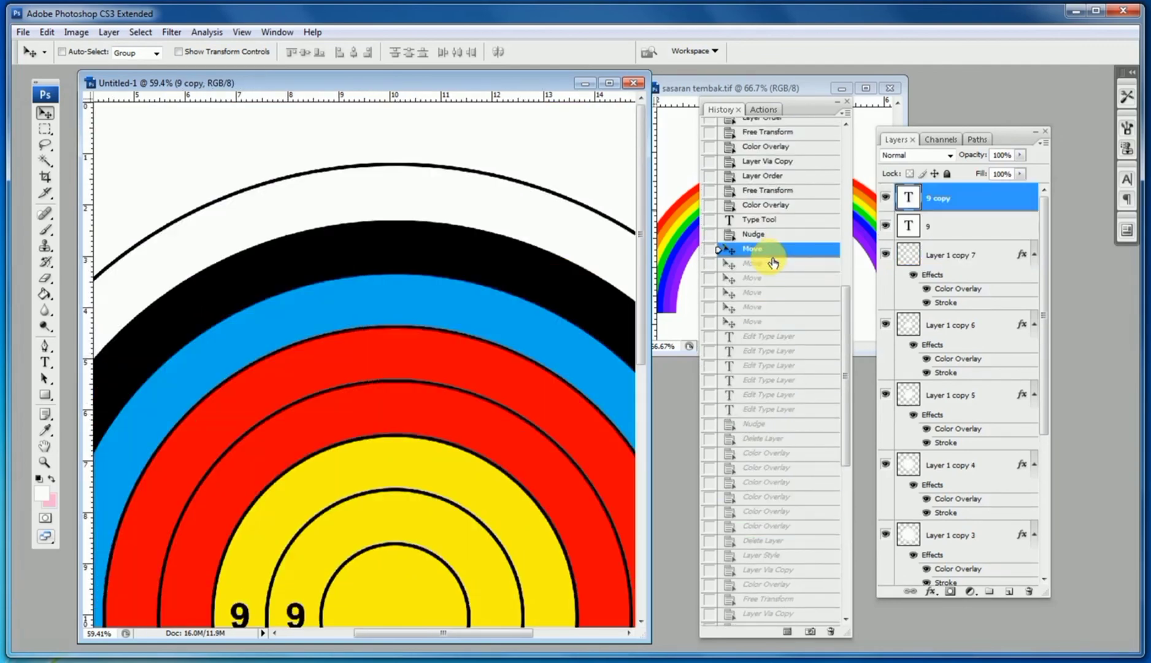
pyautogui.hotkey('ctrl', '-')
pyautogui.click(788, 263)
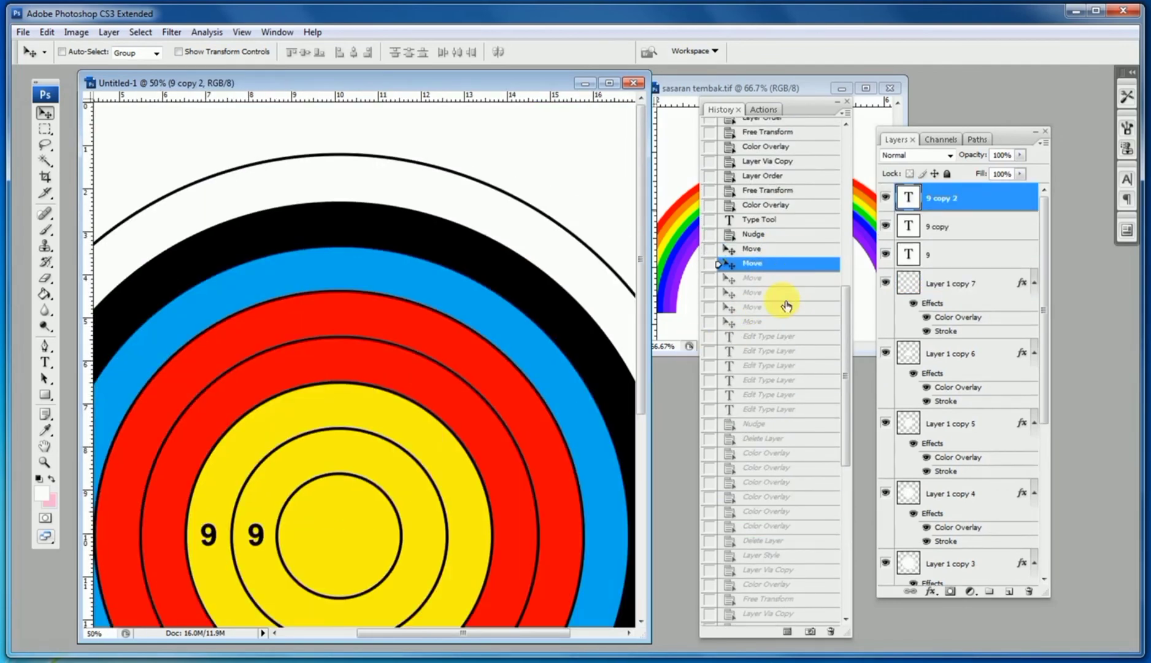
pyautogui.click(782, 298)
pyautogui.moveTo(478, 375); pyautogui.dragTo(536, 317)
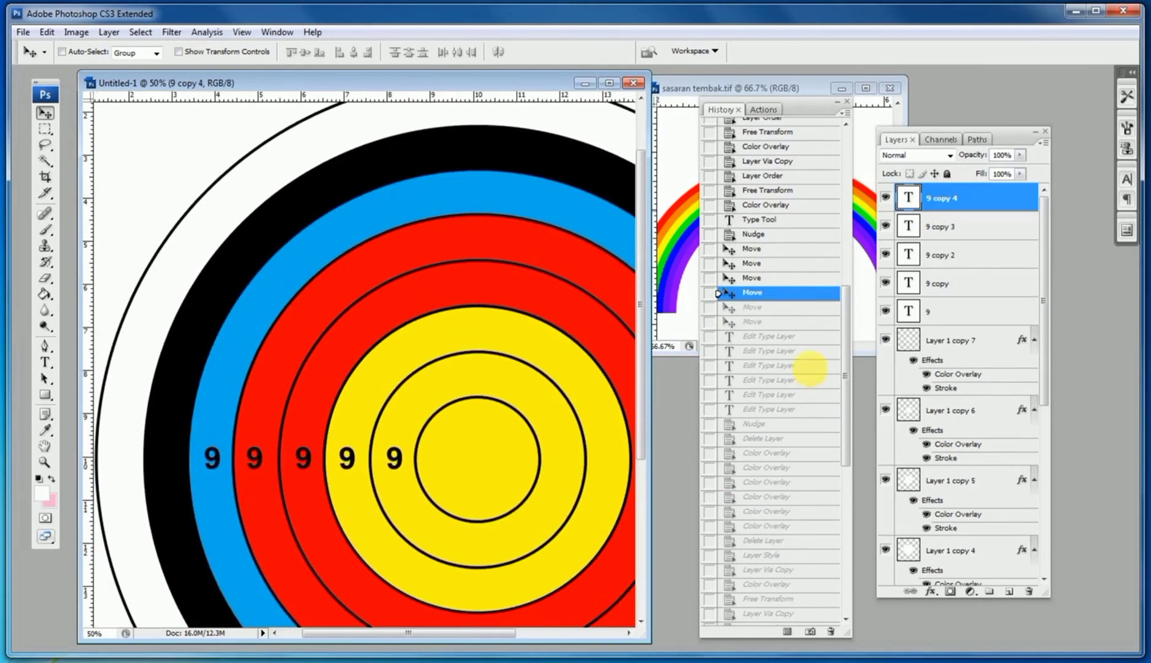
# Compare the history states around the number edits and go back to the Nudge state of the target numbered 4 to 10.
pyautogui.click(789, 323)
pyautogui.click(785, 394)
pyautogui.click(785, 452)
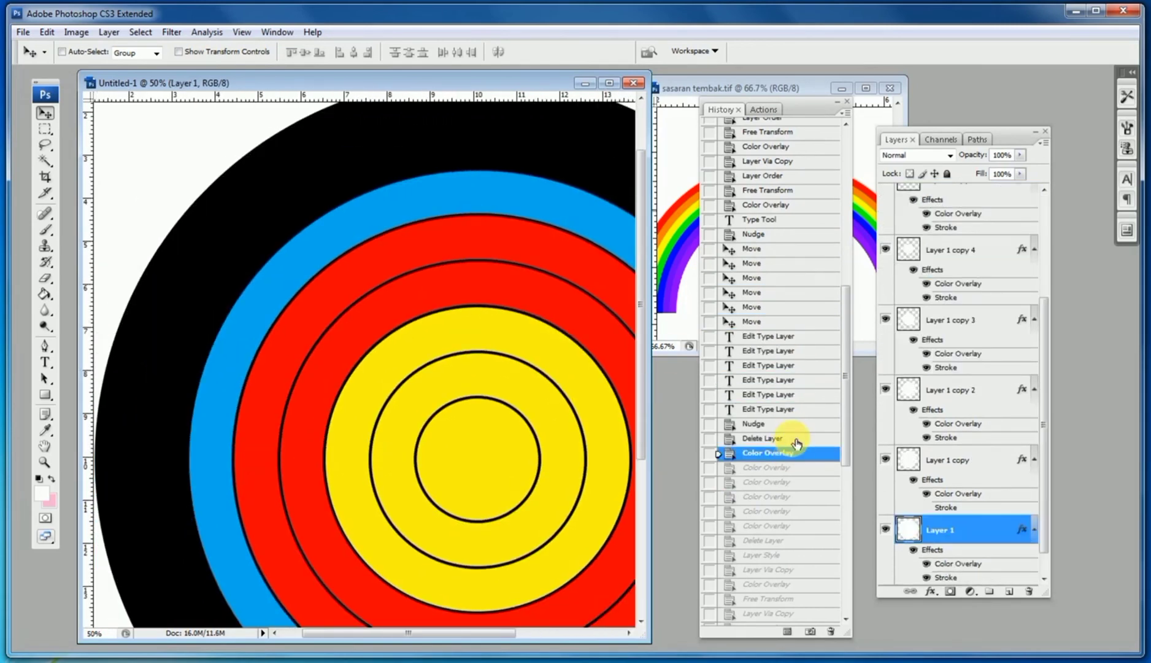
pyautogui.click(795, 435)
pyautogui.click(795, 423)
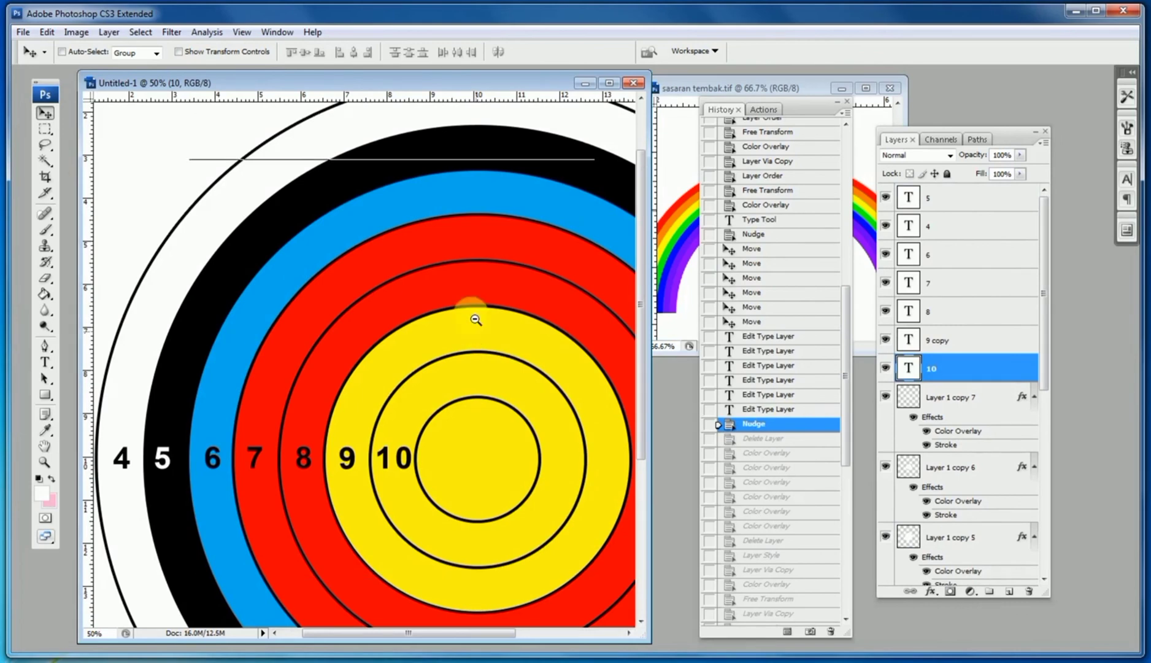
pyautogui.keyDown('alt'); pyautogui.click(475, 319); pyautogui.keyUp('alt')
pyautogui.click(387, 382)
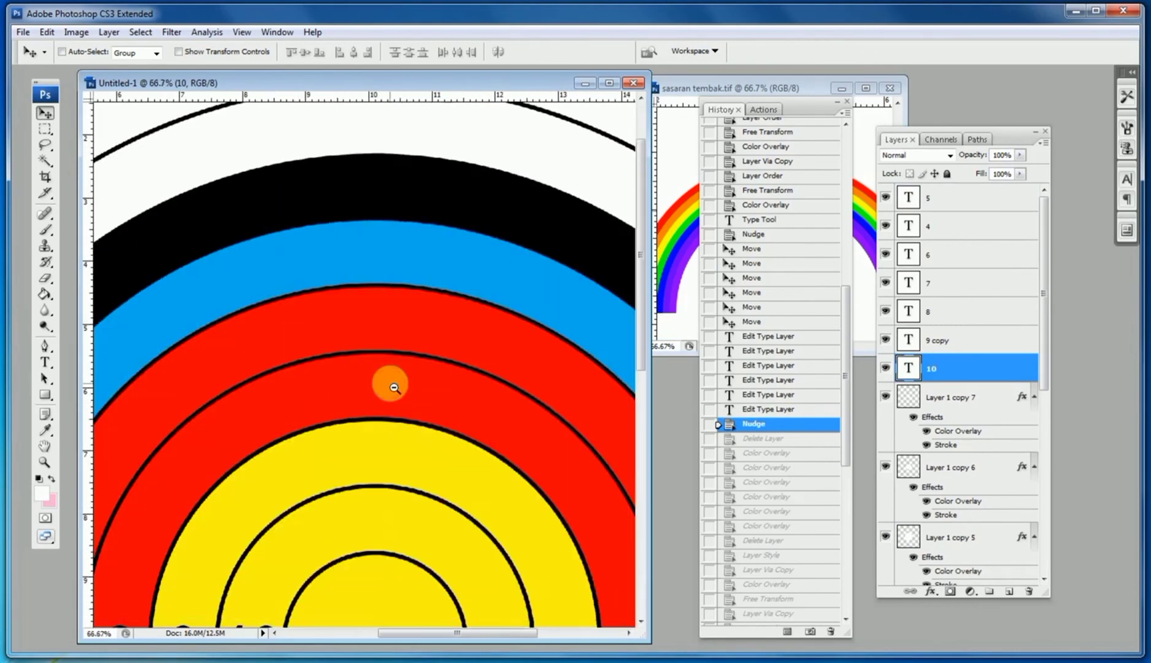
pyautogui.keyDown('alt'); pyautogui.click(394, 387); pyautogui.keyUp('alt')
pyautogui.keyDown('alt'); pyautogui.click(391, 380); pyautogui.keyUp('alt')
# Close sasaran tembak.tif without saving its changes and hide the history of the target document.
pyautogui.click(890, 89)
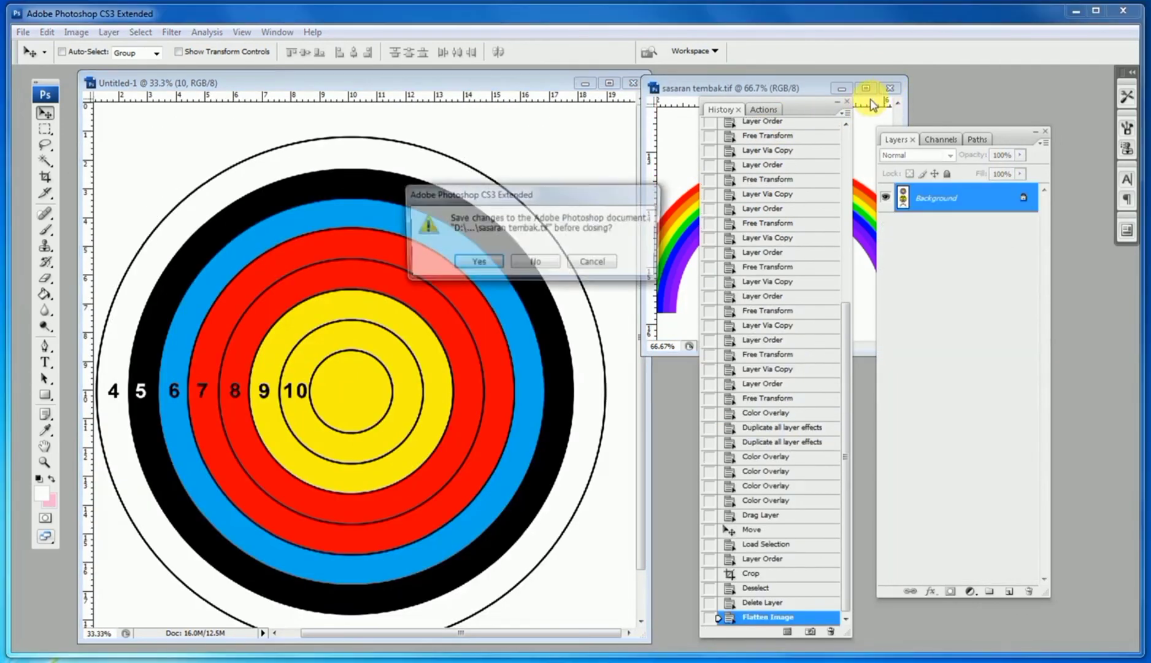
pyautogui.click(545, 262)
pyautogui.keyDown('alt'); pyautogui.click(495, 336); pyautogui.keyUp('alt')
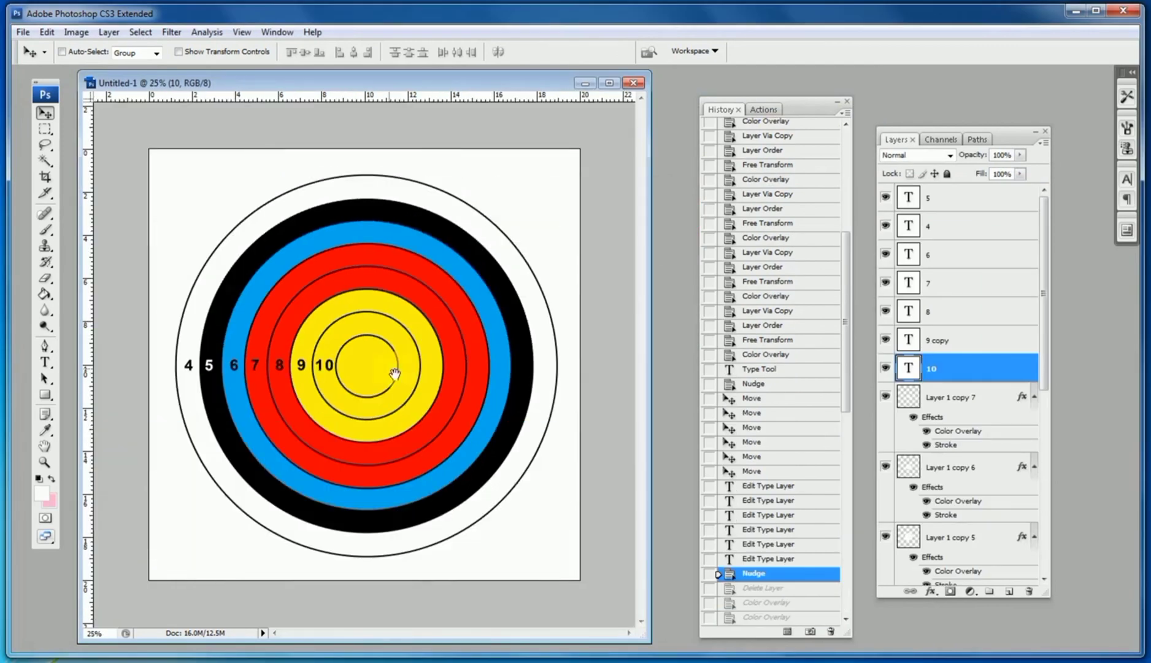
pyautogui.hotkey('ctrl', '+')
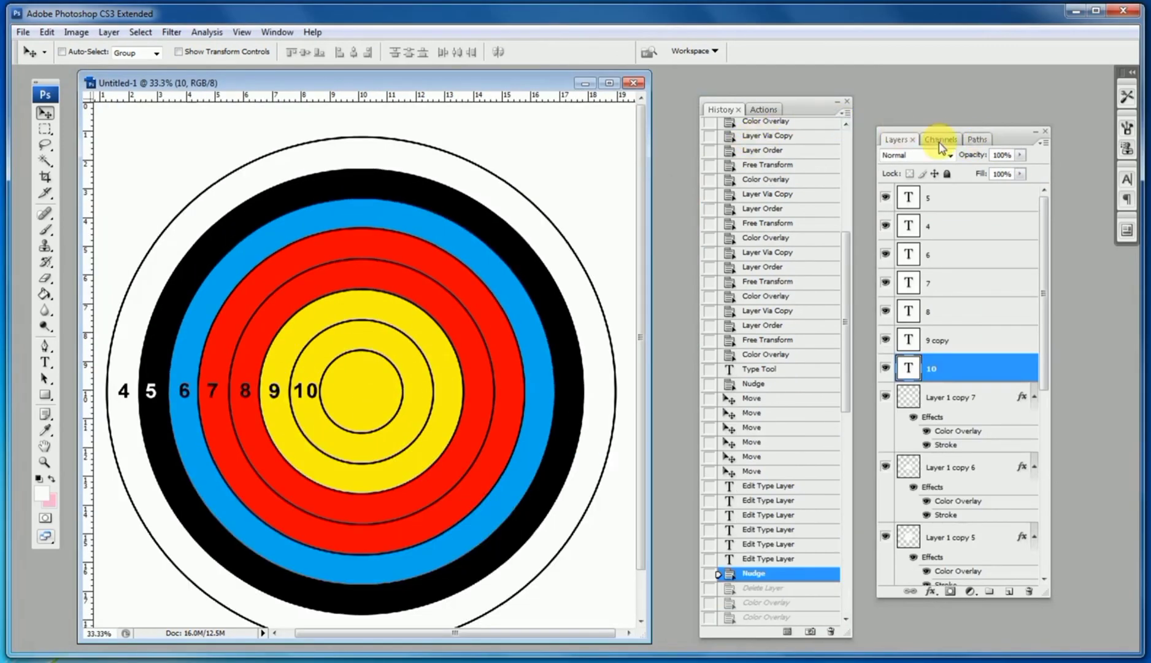
pyautogui.click(846, 103)
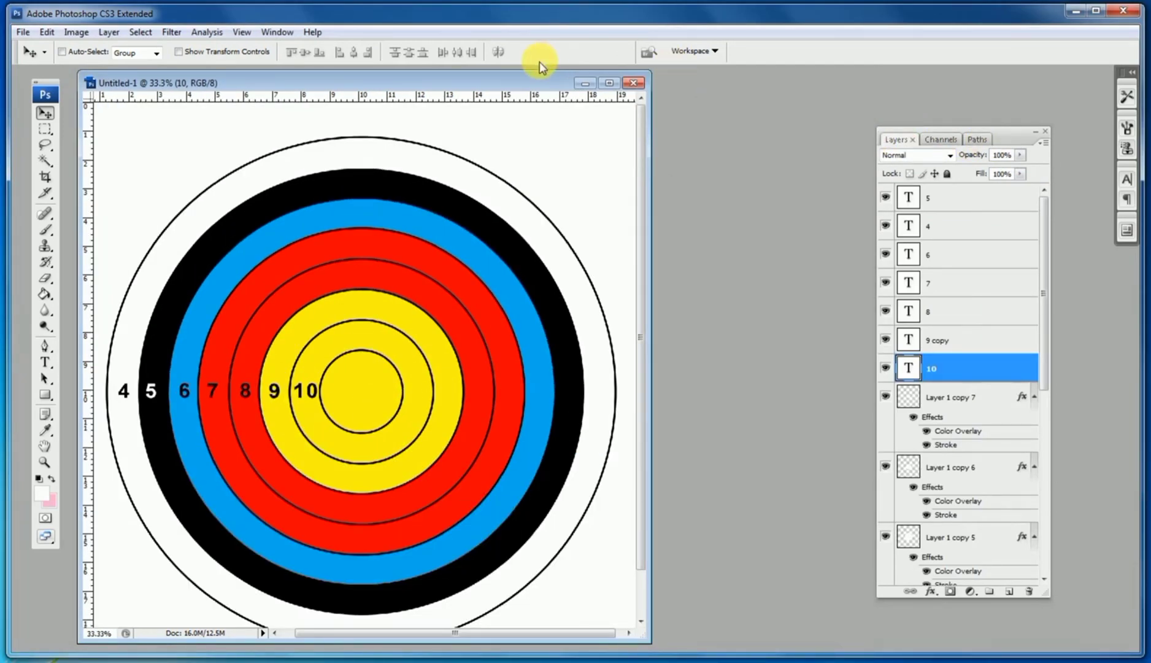
# Shift the target document's window slightly and widen it so the numbered target has more room around it.
pyautogui.moveTo(548, 82); pyautogui.dragTo(570, 78)
pyautogui.moveTo(393, 444); pyautogui.dragTo(403, 419)
pyautogui.keyDown('ctrl'); pyautogui.click(396, 393); pyautogui.keyUp('ctrl')
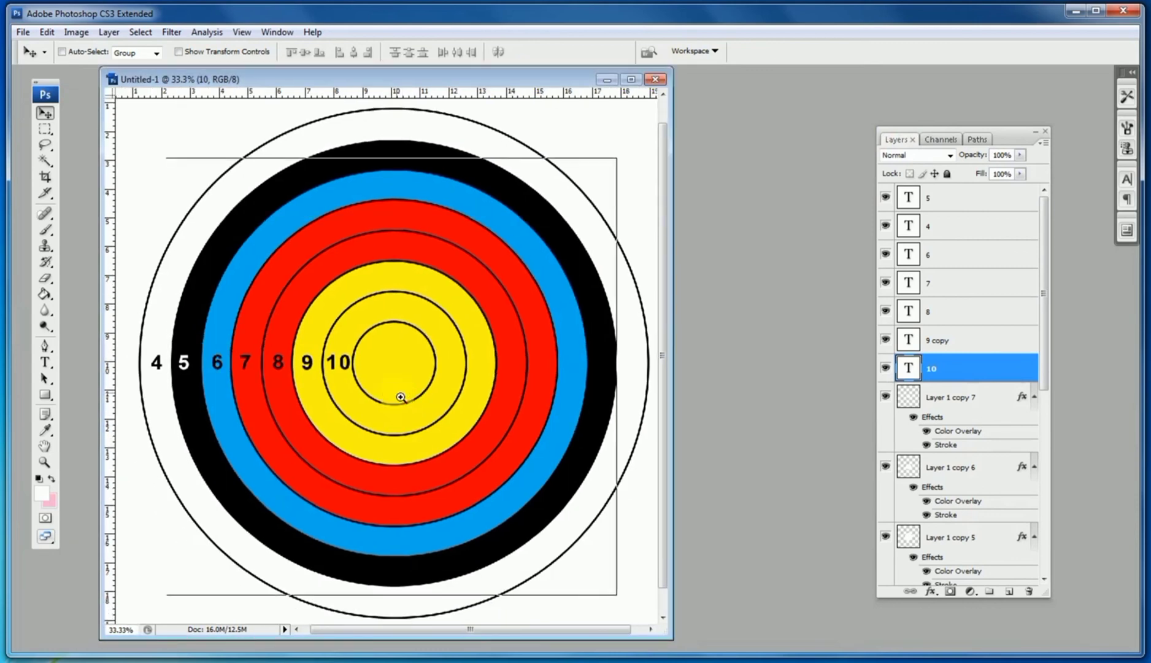
pyautogui.moveTo(678, 413); pyautogui.dragTo(763, 403)
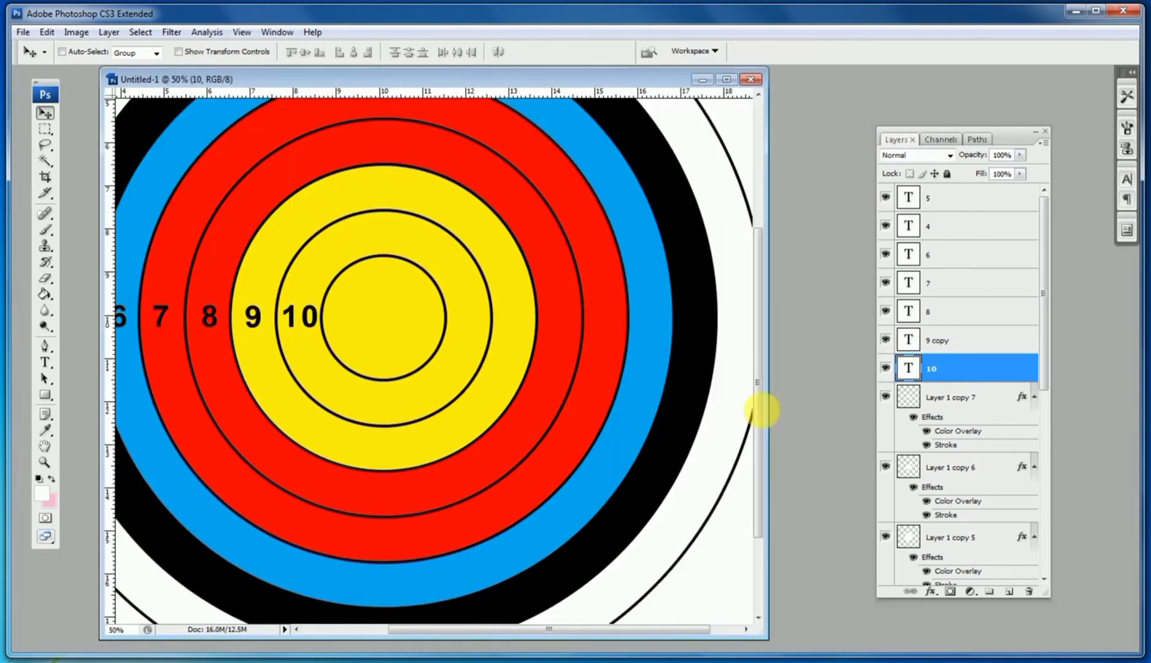
pyautogui.keyDown('ctrl'); pyautogui.keyDown('alt'); pyautogui.click(561, 382); pyautogui.keyUp('alt'); pyautogui.keyUp('ctrl')
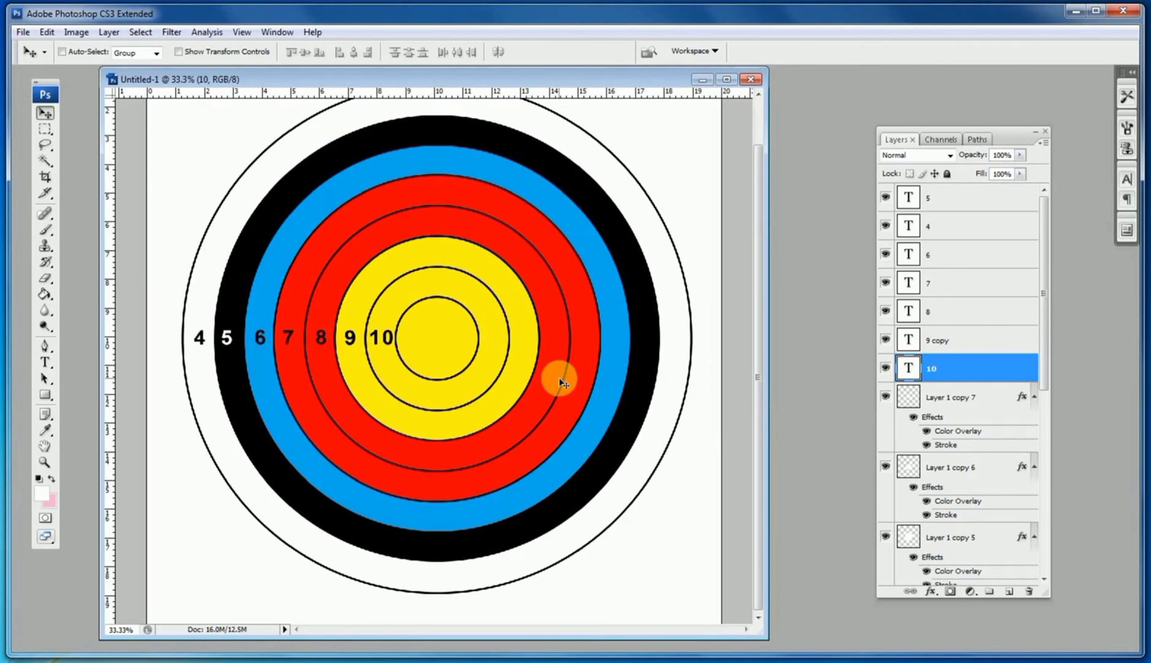
# Show the document's history again and return to its last Move state with the rainbow arch.
pyautogui.click(277, 32)
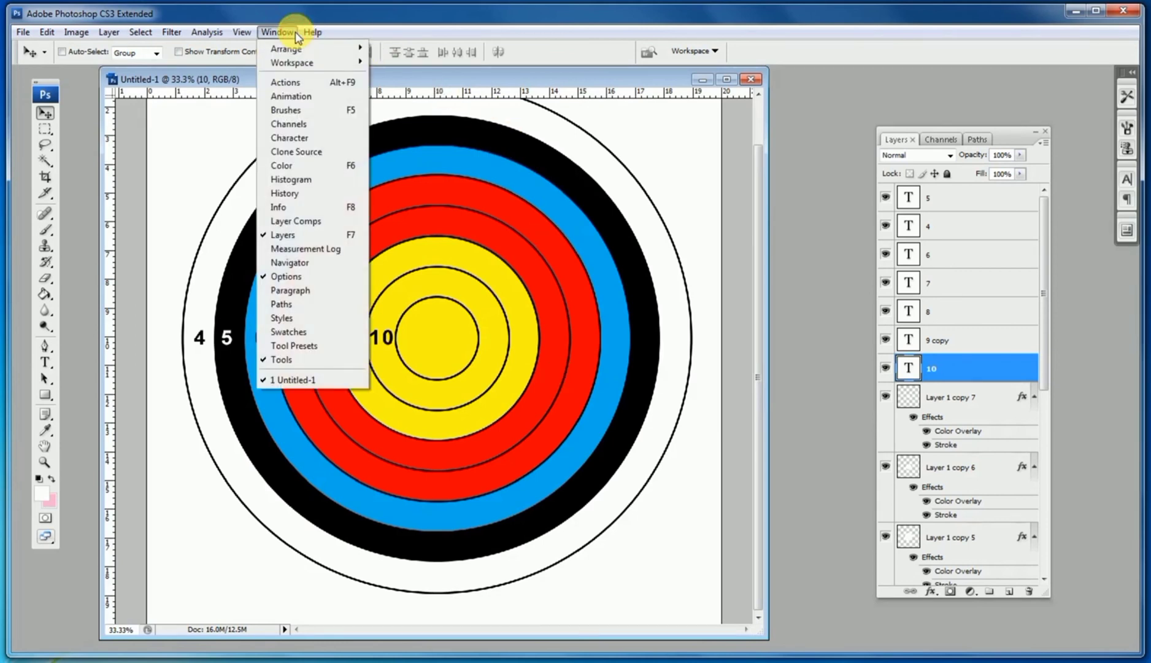
pyautogui.click(285, 192)
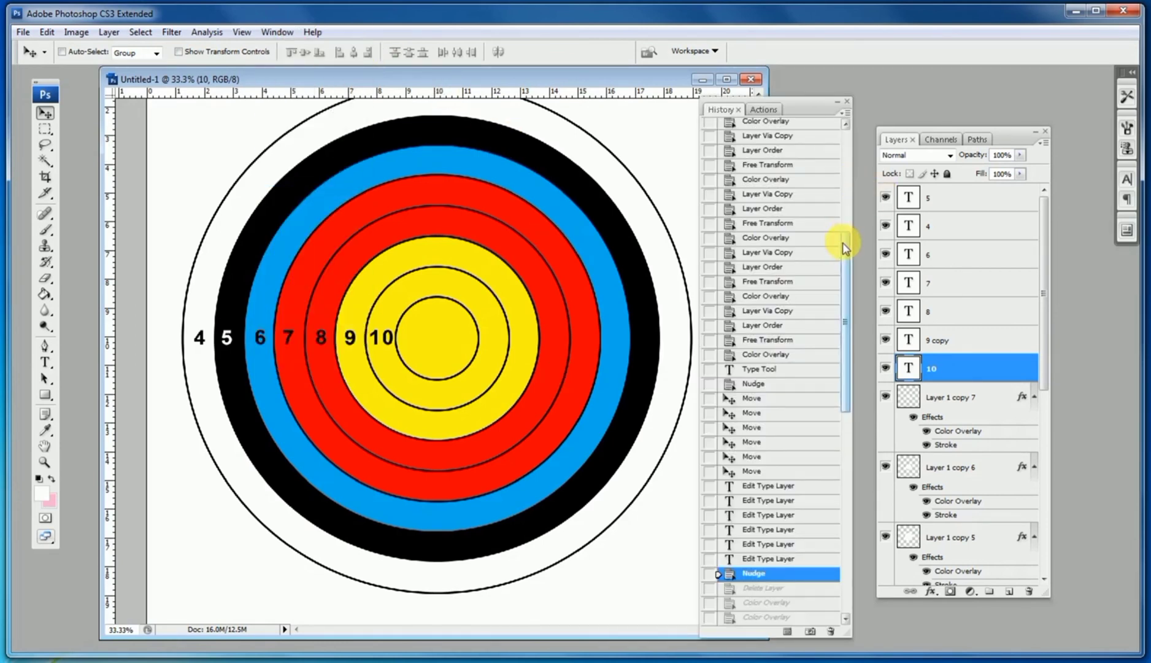
pyautogui.moveTo(843, 243); pyautogui.dragTo(855, 568)
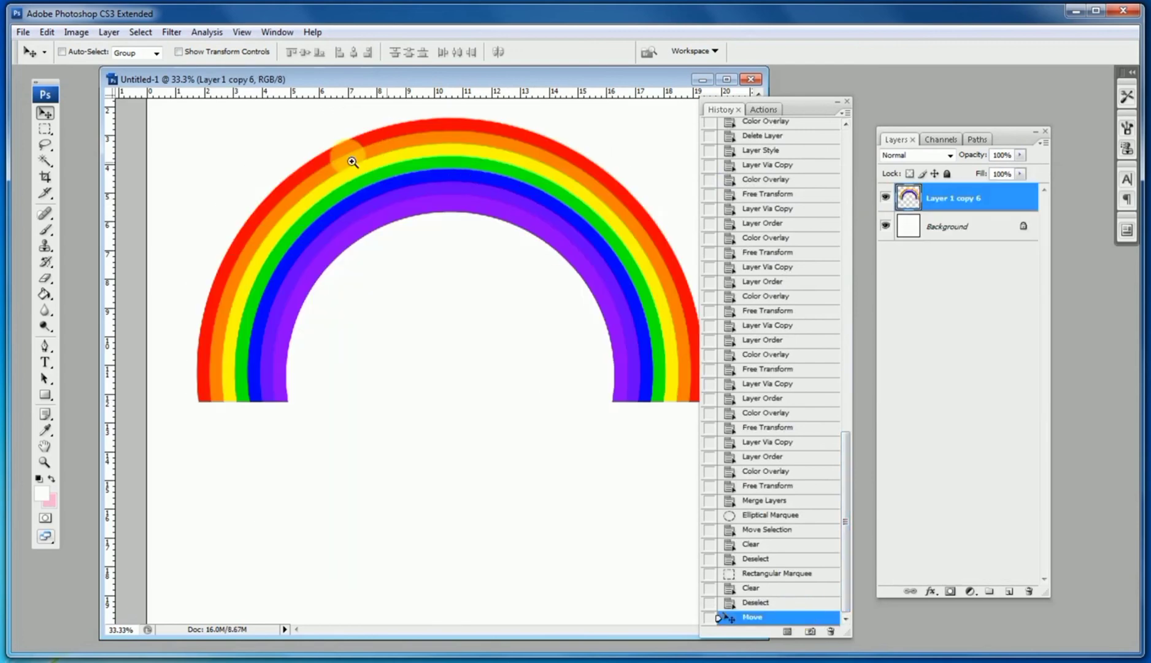
# Examine the colour bands on the arch's left flank up close and hide the history.
pyautogui.moveTo(208, 163); pyautogui.dragTo(344, 290)
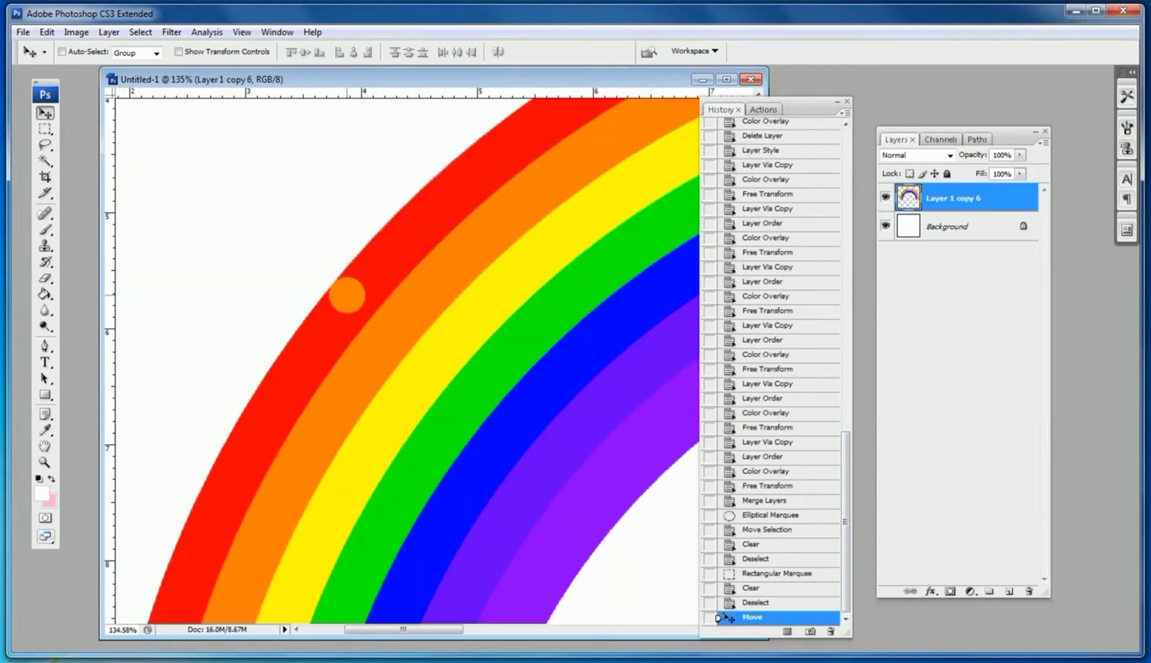
pyautogui.click(504, 279)
pyautogui.moveTo(522, 359); pyautogui.dragTo(529, 290)
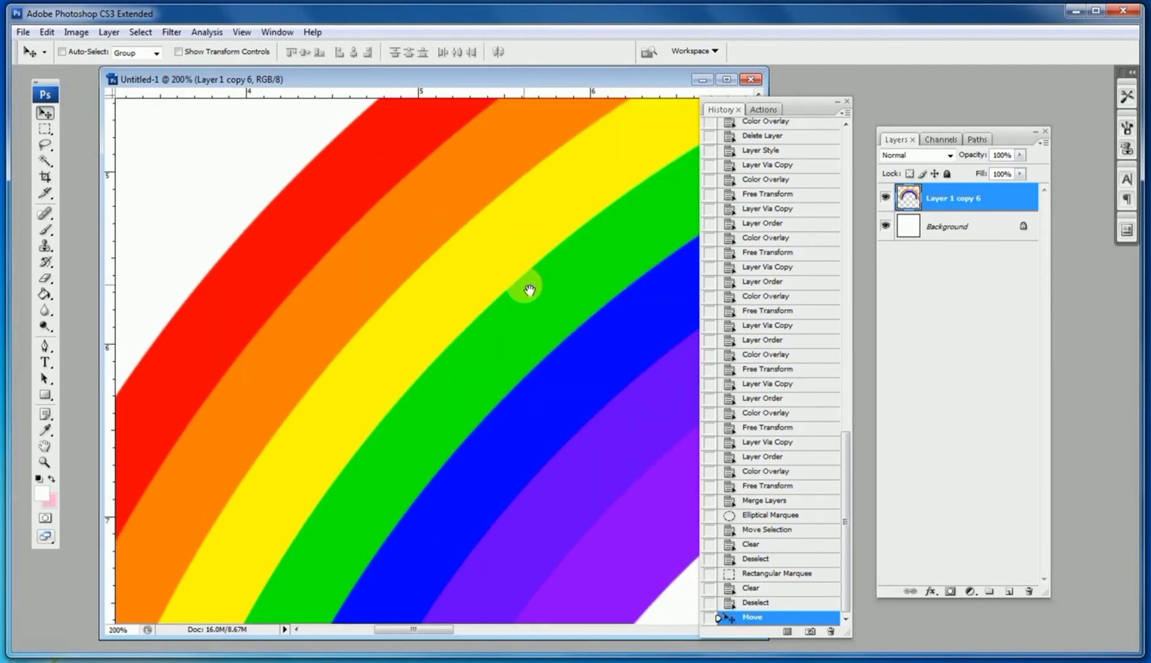
pyautogui.hotkey('ctrl', '-')
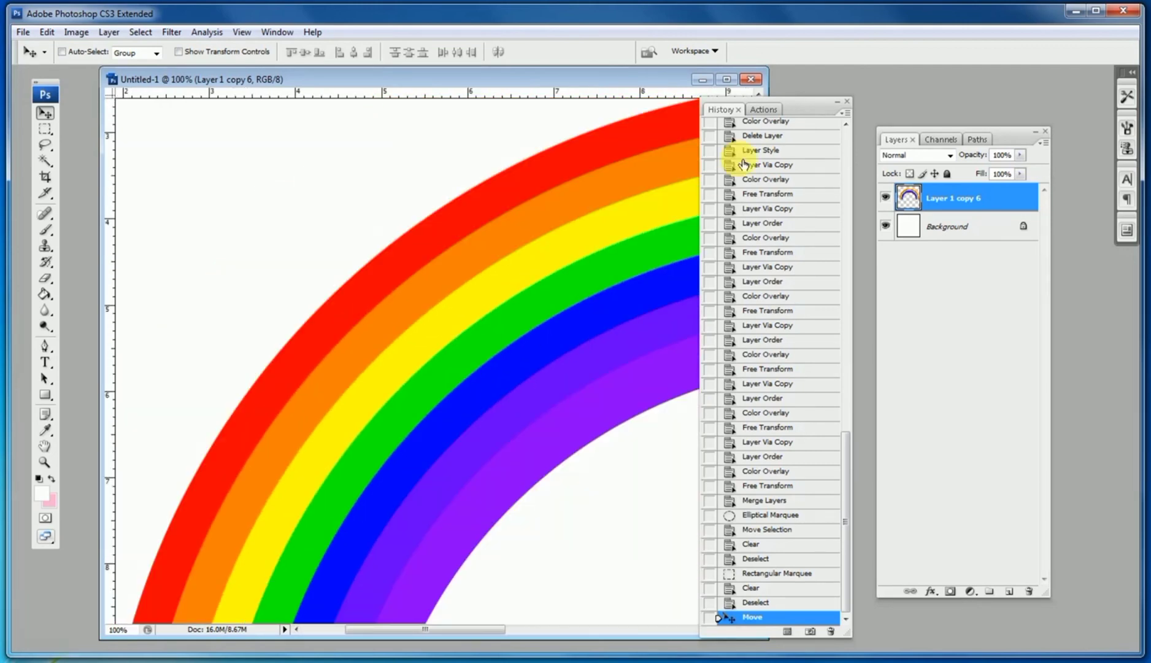
pyautogui.click(844, 105)
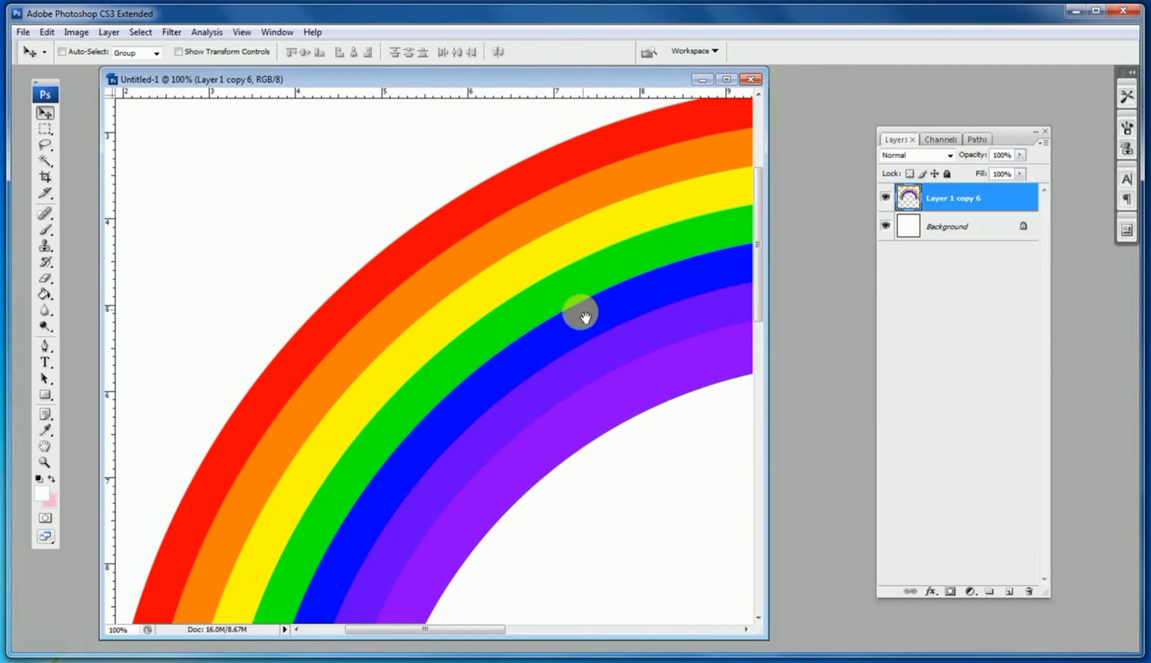